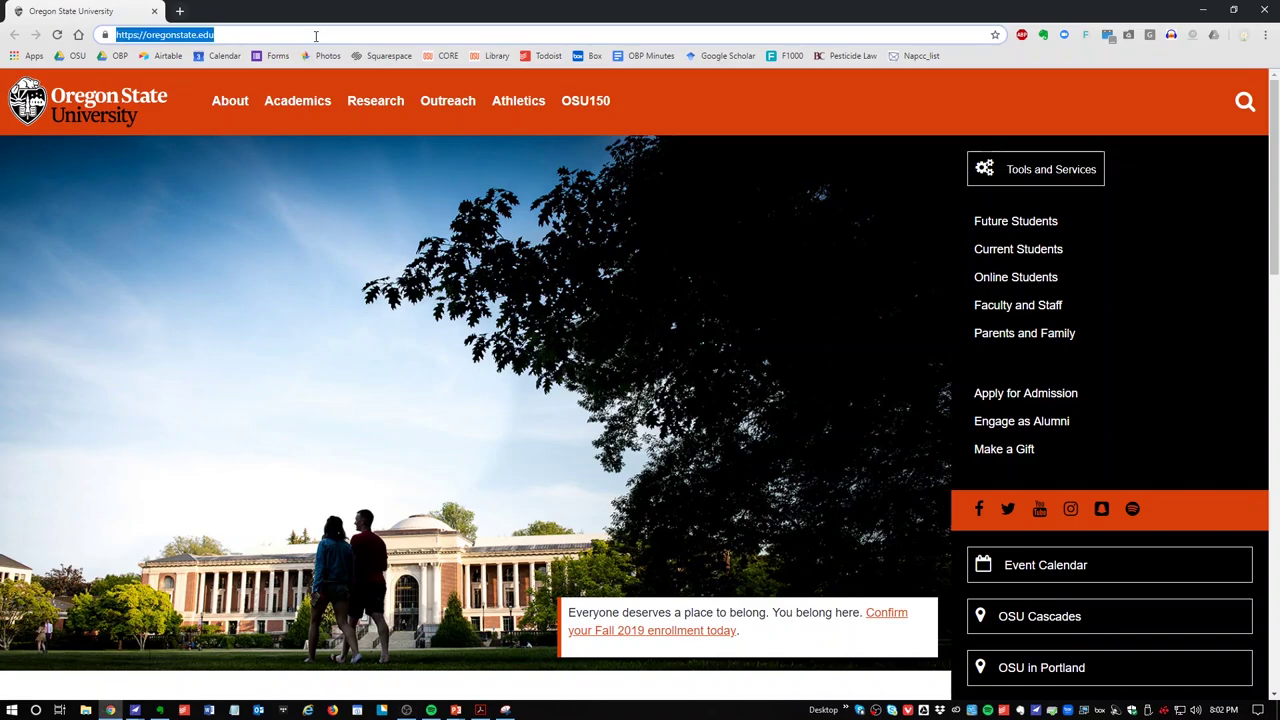
Go to oregonbeeproject.org and open the Oregon Bee Atlas page from its home page.
type("o")
key("Right")
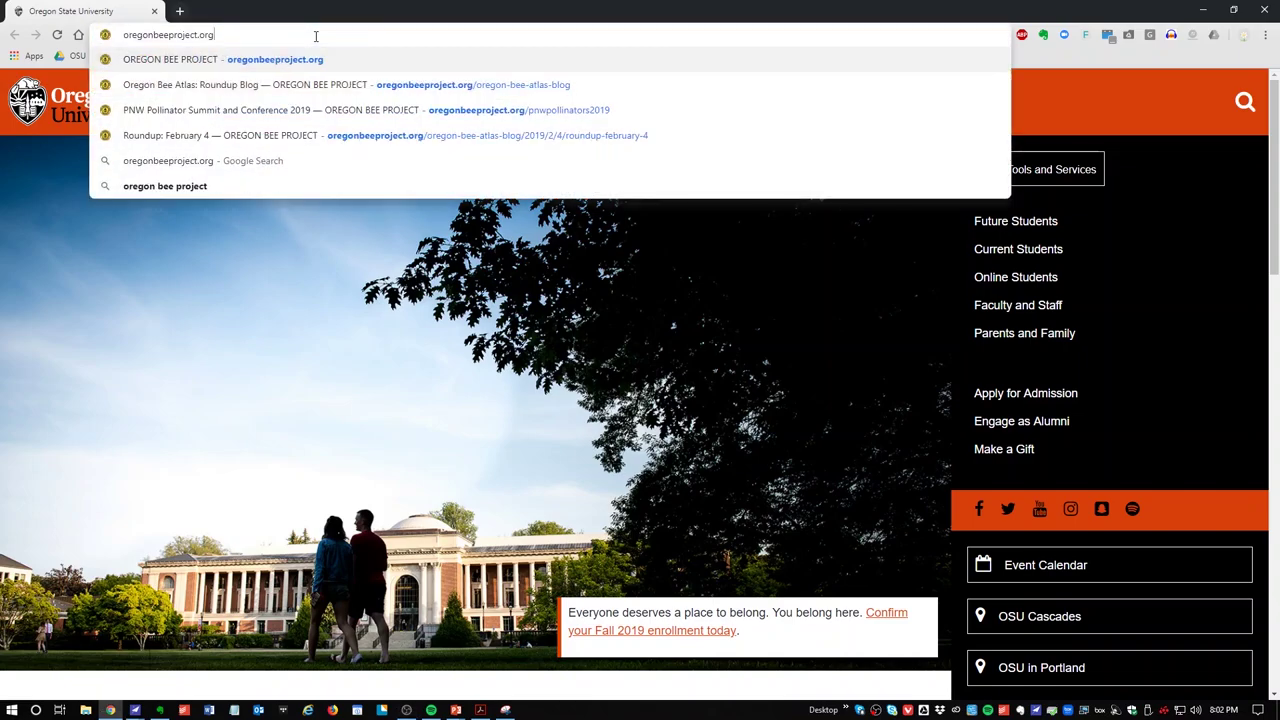
key("Return")
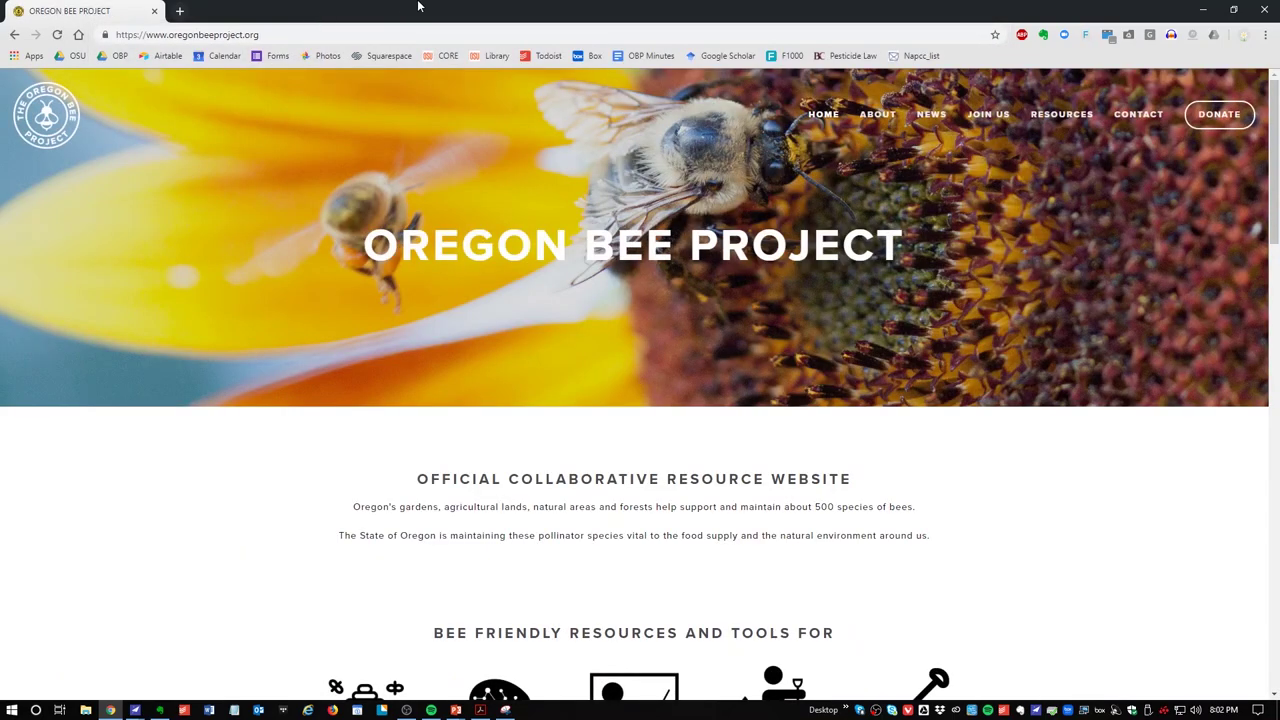
scroll(587, 288, "down", 7)
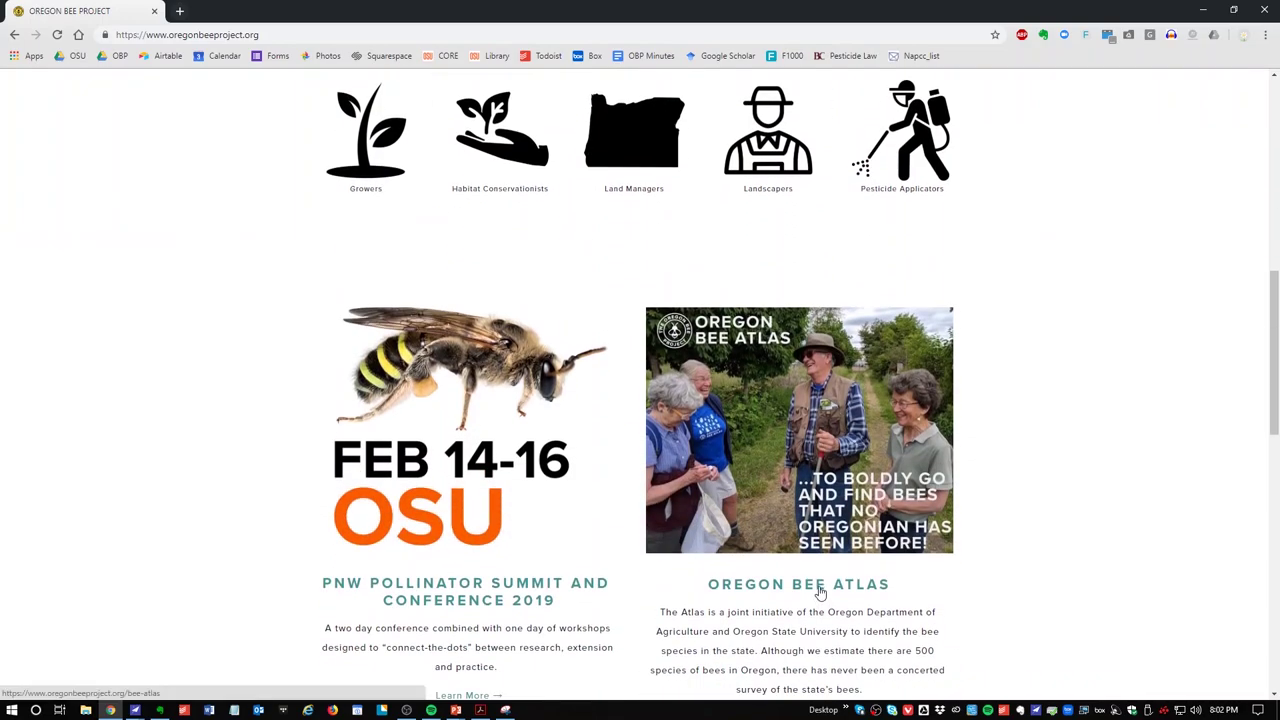
left_click(819, 593)
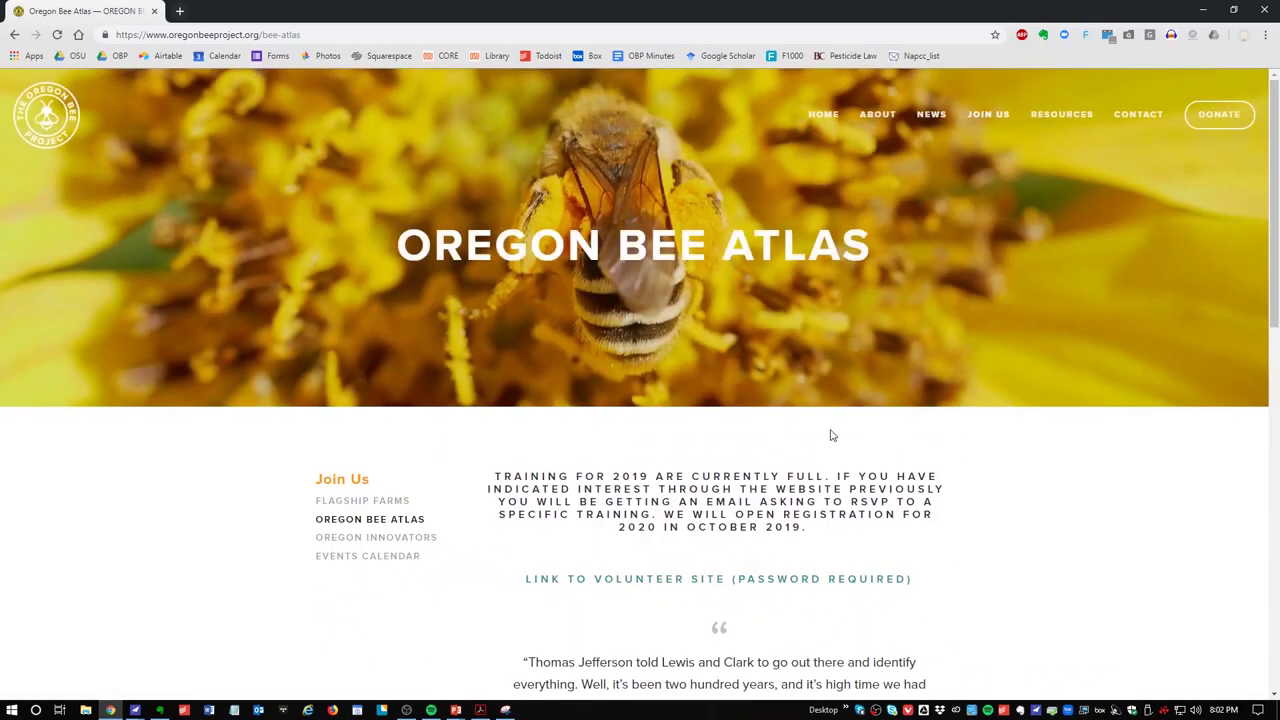
Look over the Oregon Bee Atlas page and enter the password-protected volunteer site by submitting the site password.
scroll(930, 485, "down", 10)
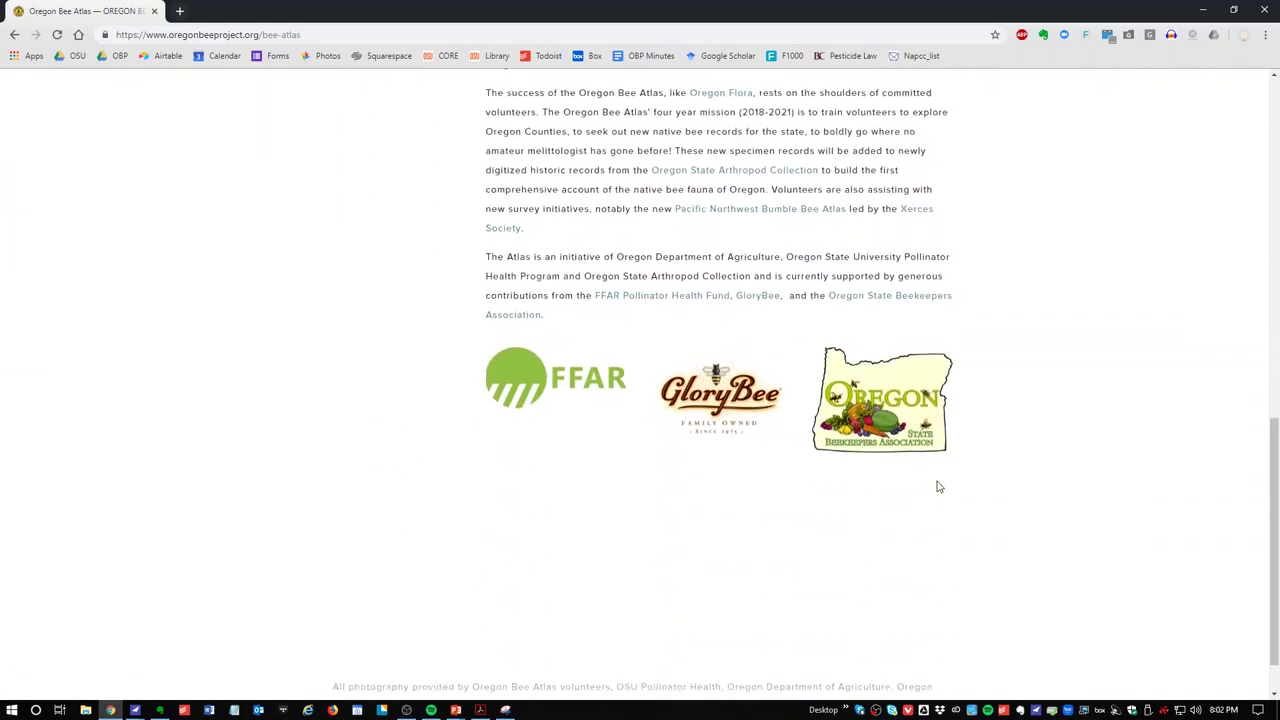
scroll(935, 486, "up", 10)
scroll(797, 515, "down", 1)
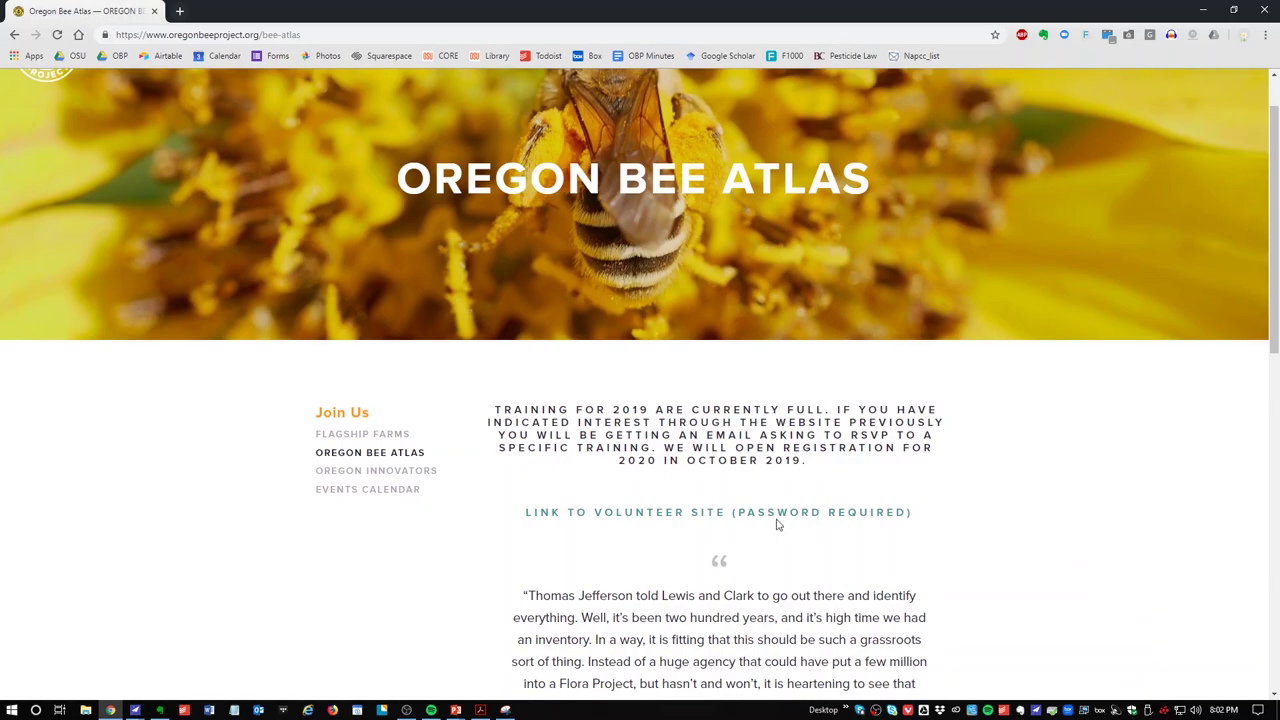
left_click(618, 519)
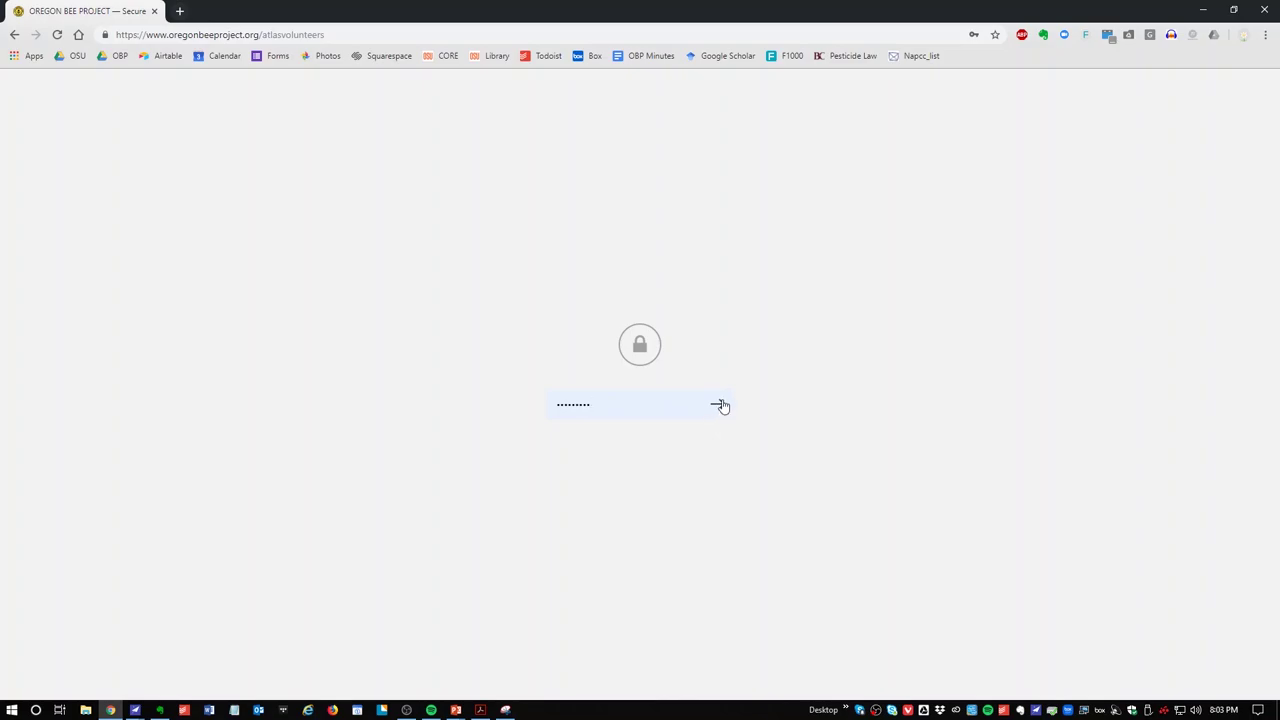
left_click(721, 405)
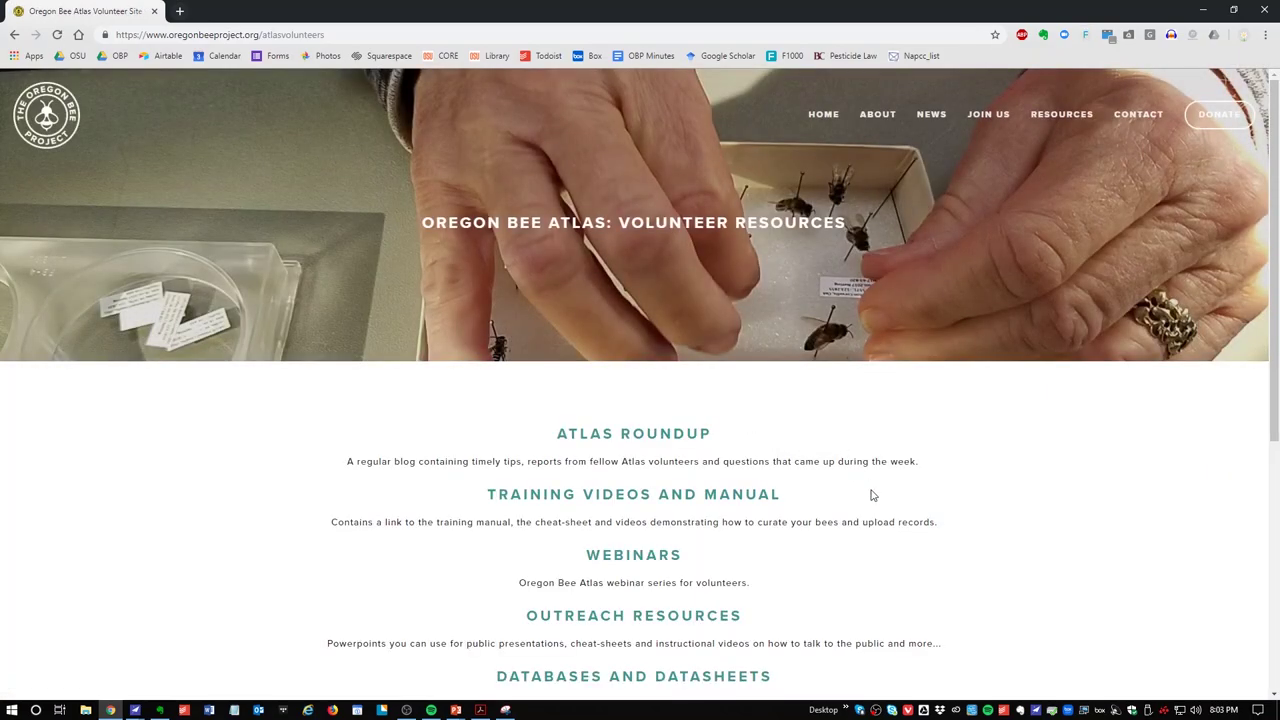
Open the Atlas Roundup blog from the volunteer resources, submitting the page password, and look through its posts.
scroll(920, 532, "down", 3)
scroll(935, 550, "up", 1)
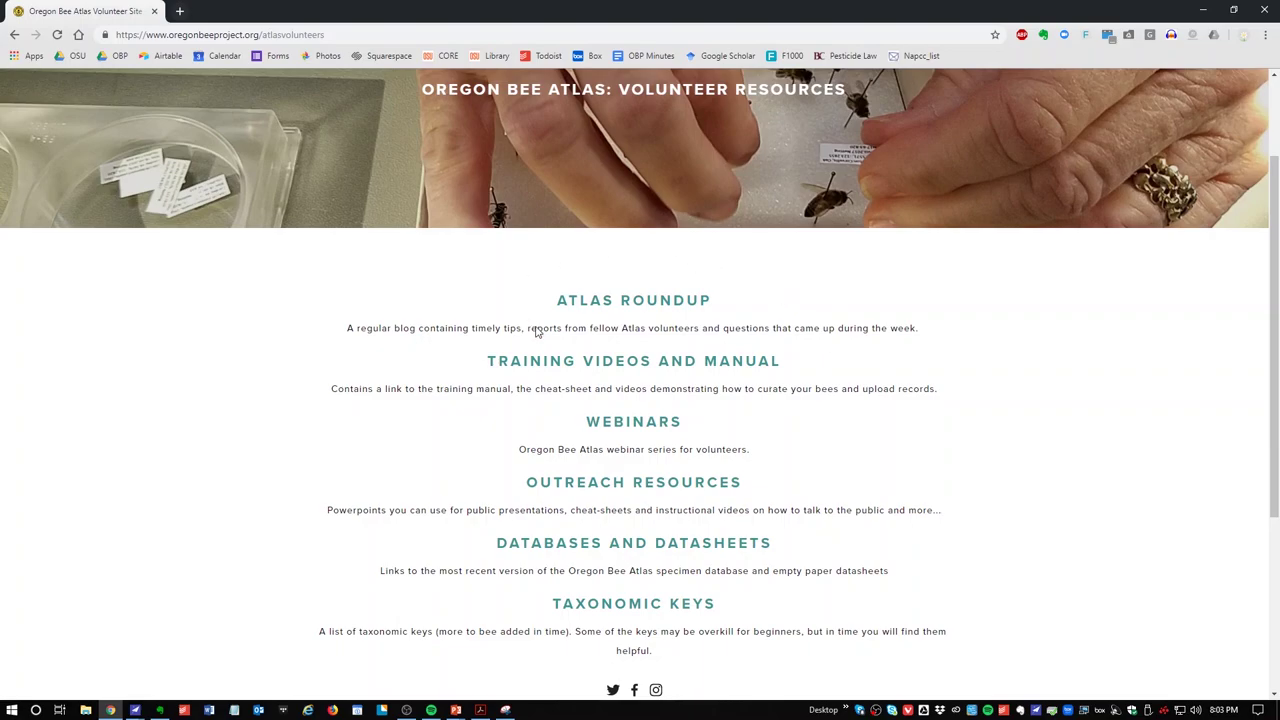
left_click(701, 308)
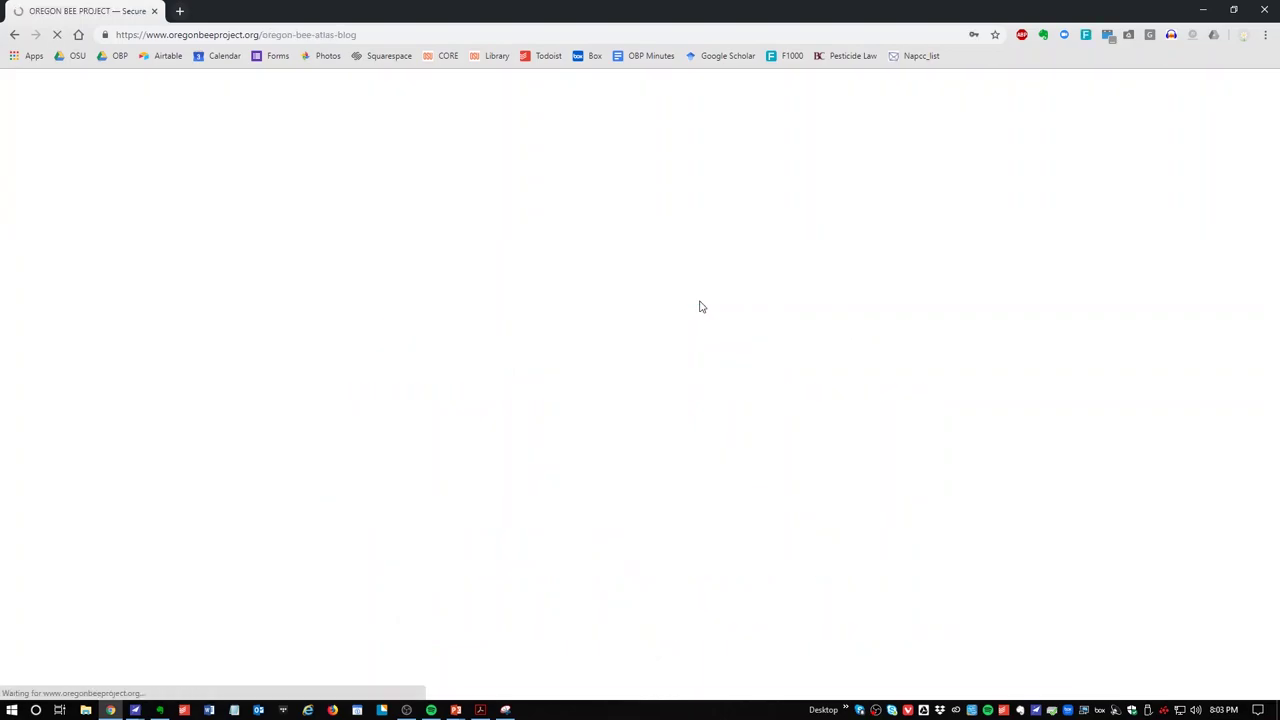
left_click(722, 407)
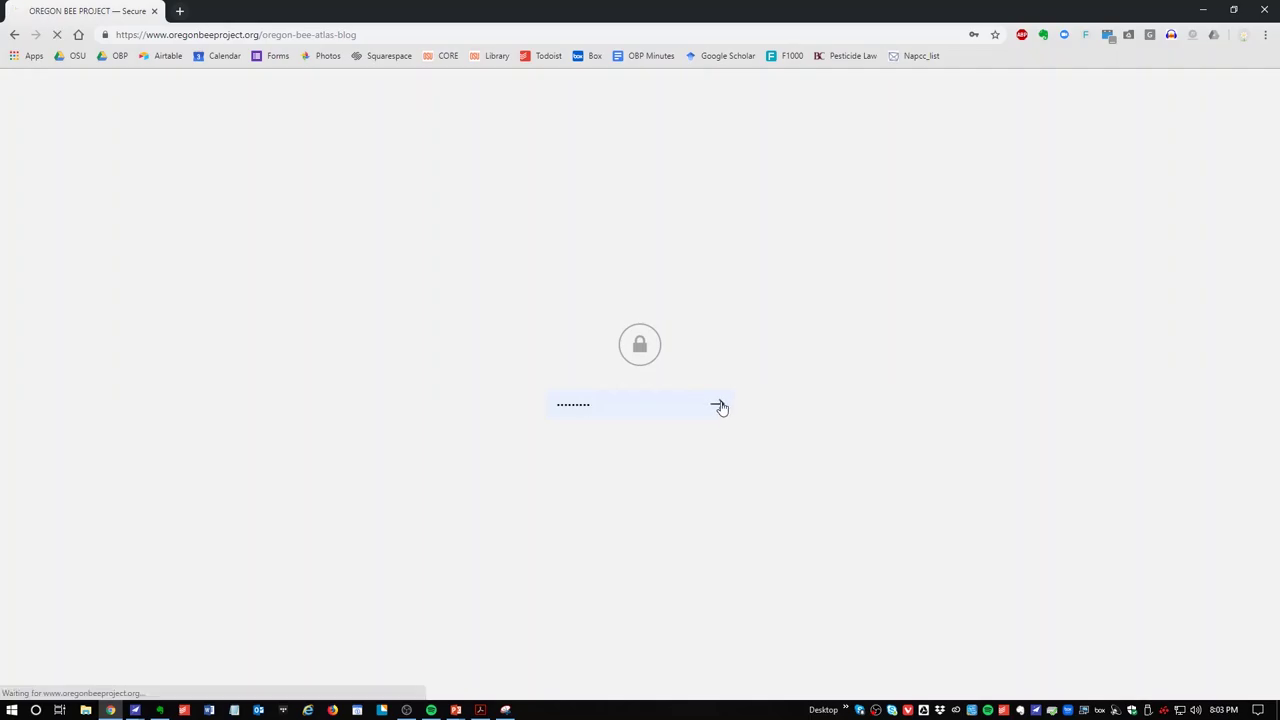
scroll(855, 530, "down", 20)
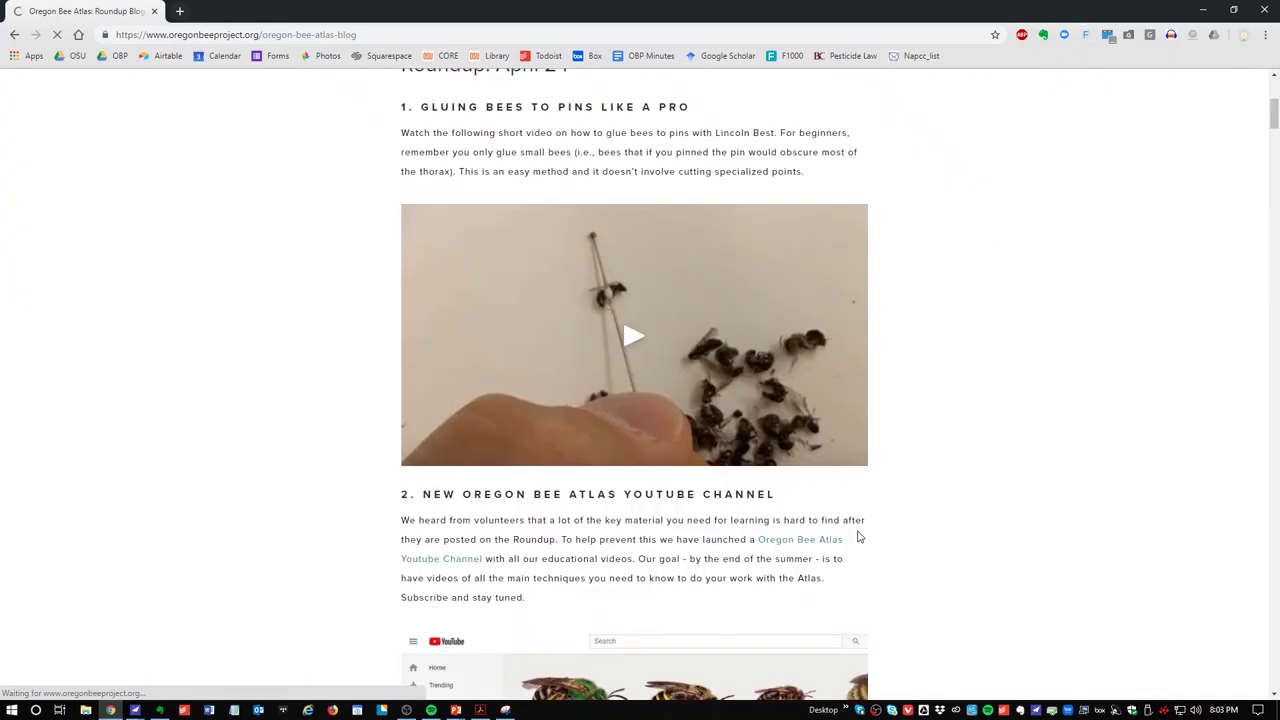
scroll(863, 542, "down", 10)
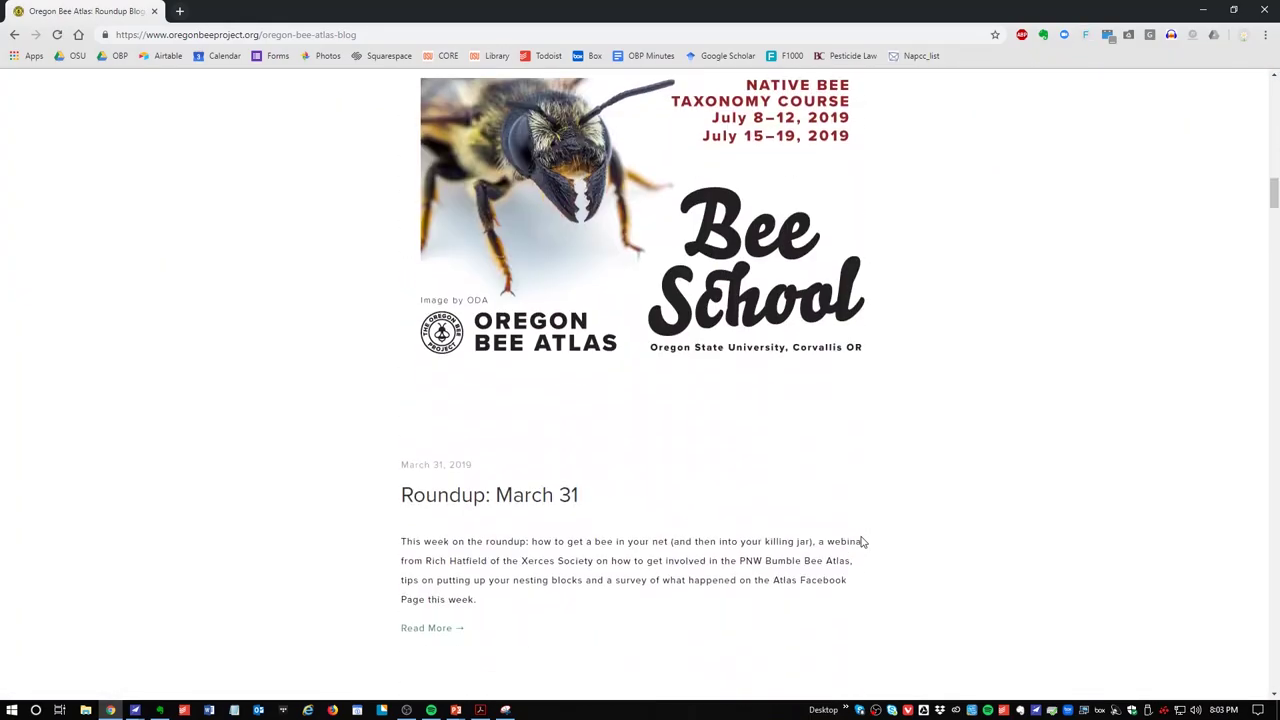
Return to the volunteer resources and look through the Training Videos and Manual page.
left_click(14, 34)
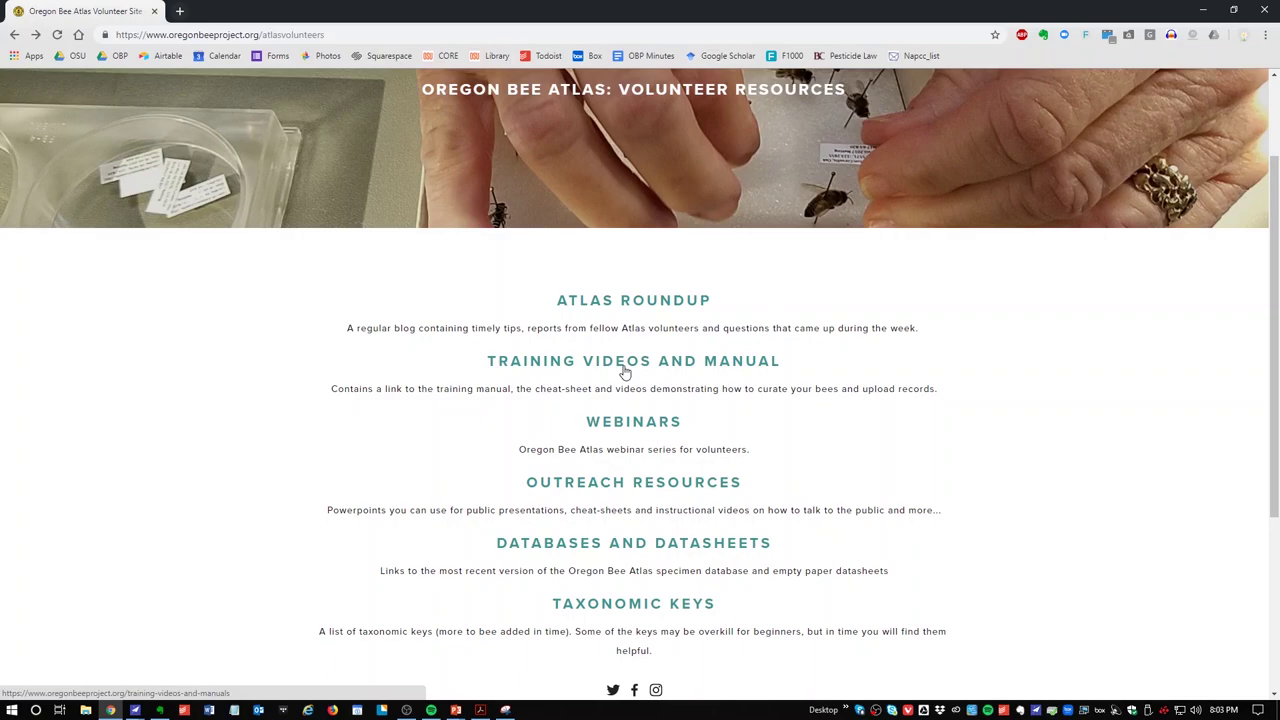
left_click(624, 366)
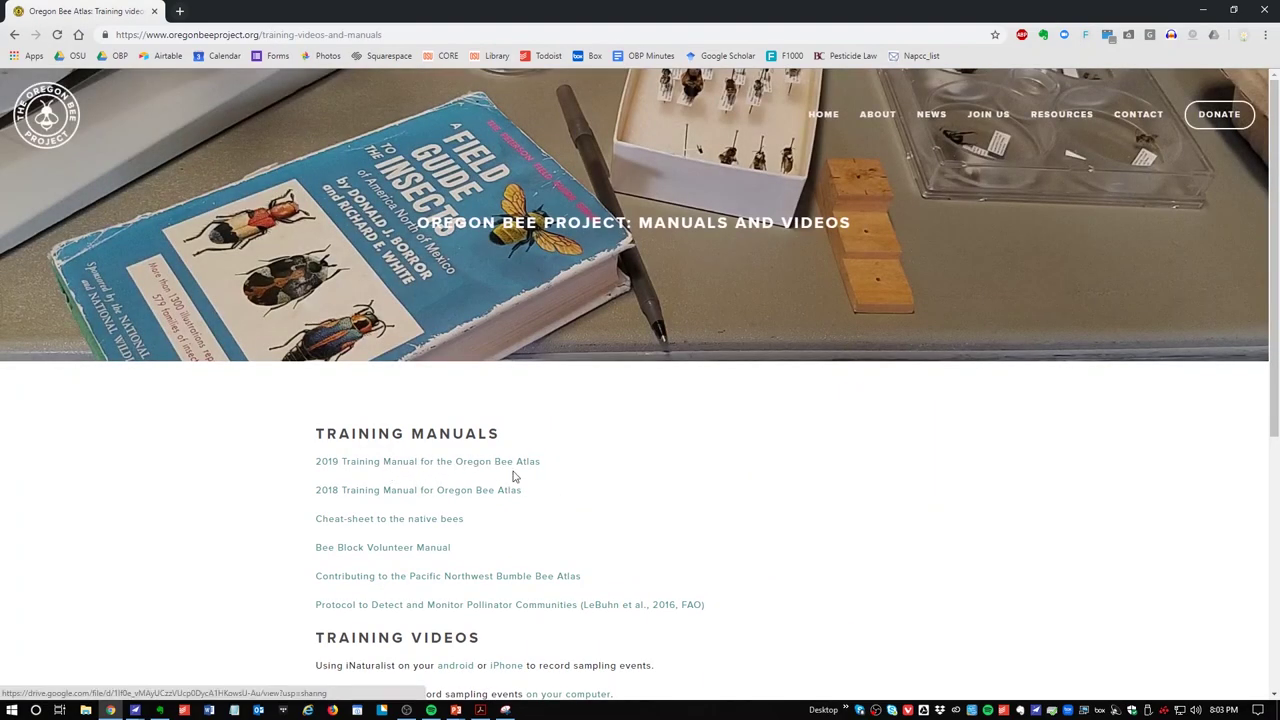
scroll(580, 511, "down", 3)
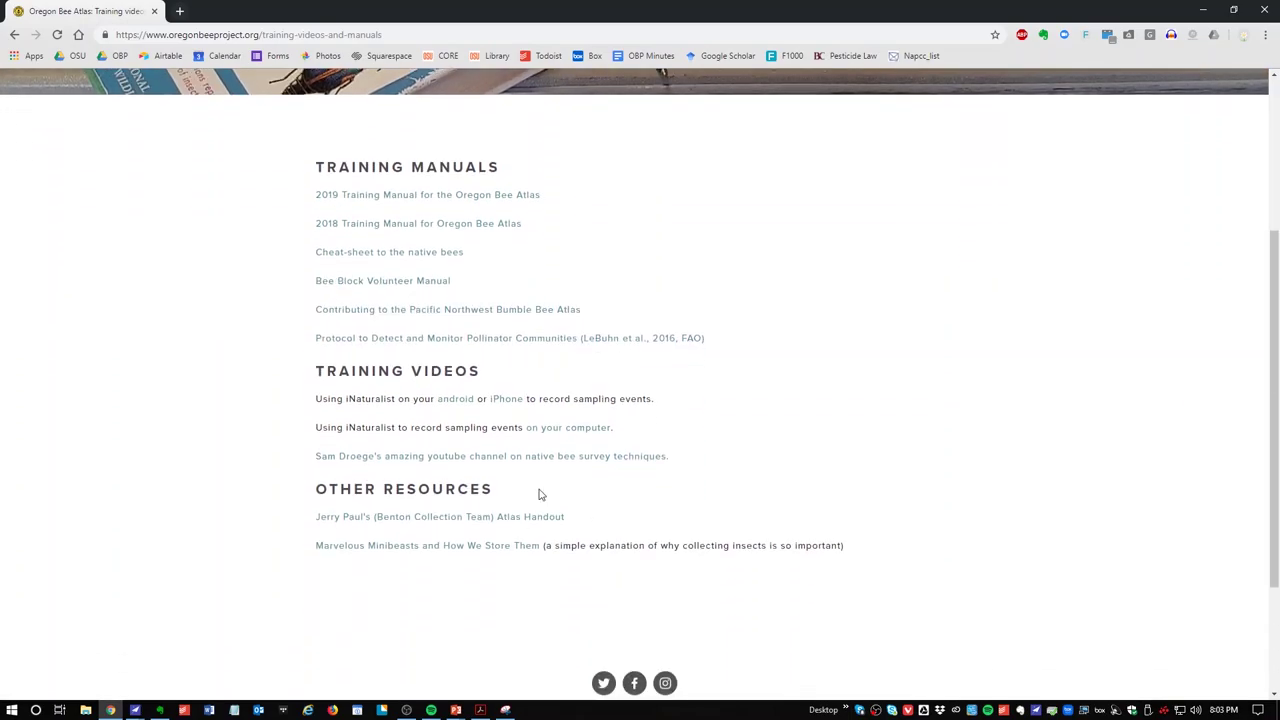
scroll(480, 386, "up", 3)
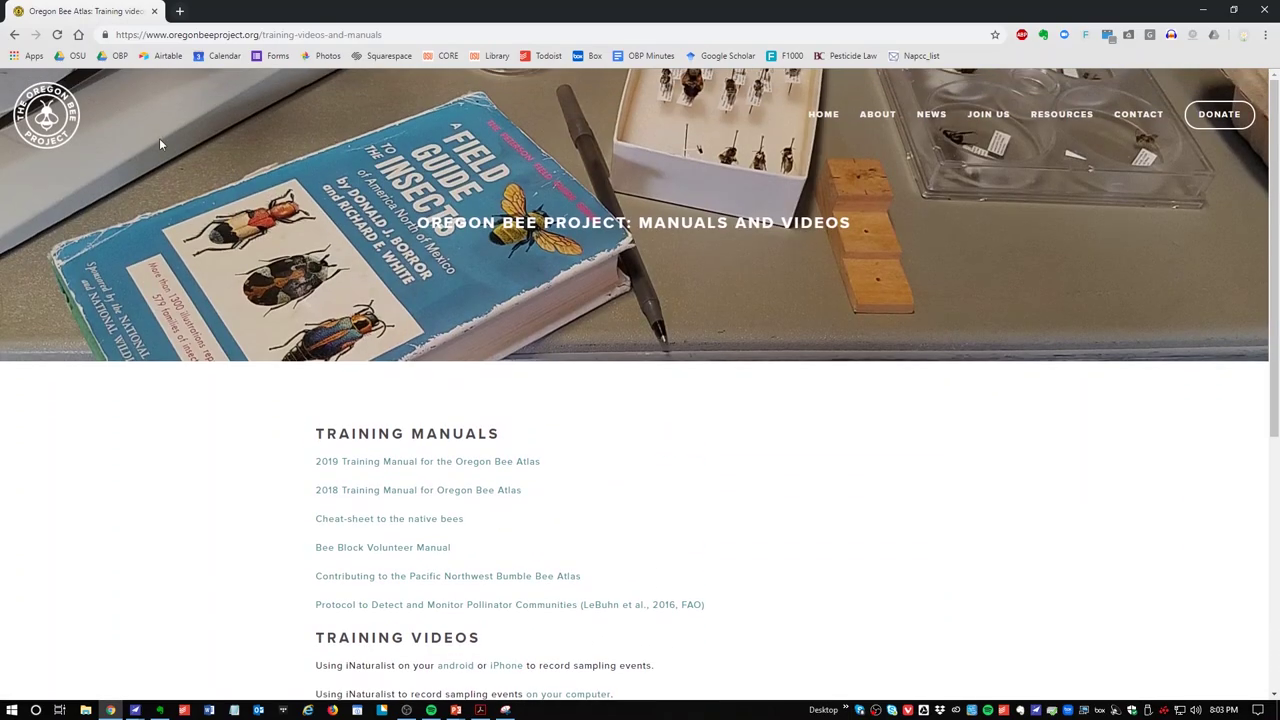
Return to the volunteer resources and look through the Webinars page.
left_click(15, 35)
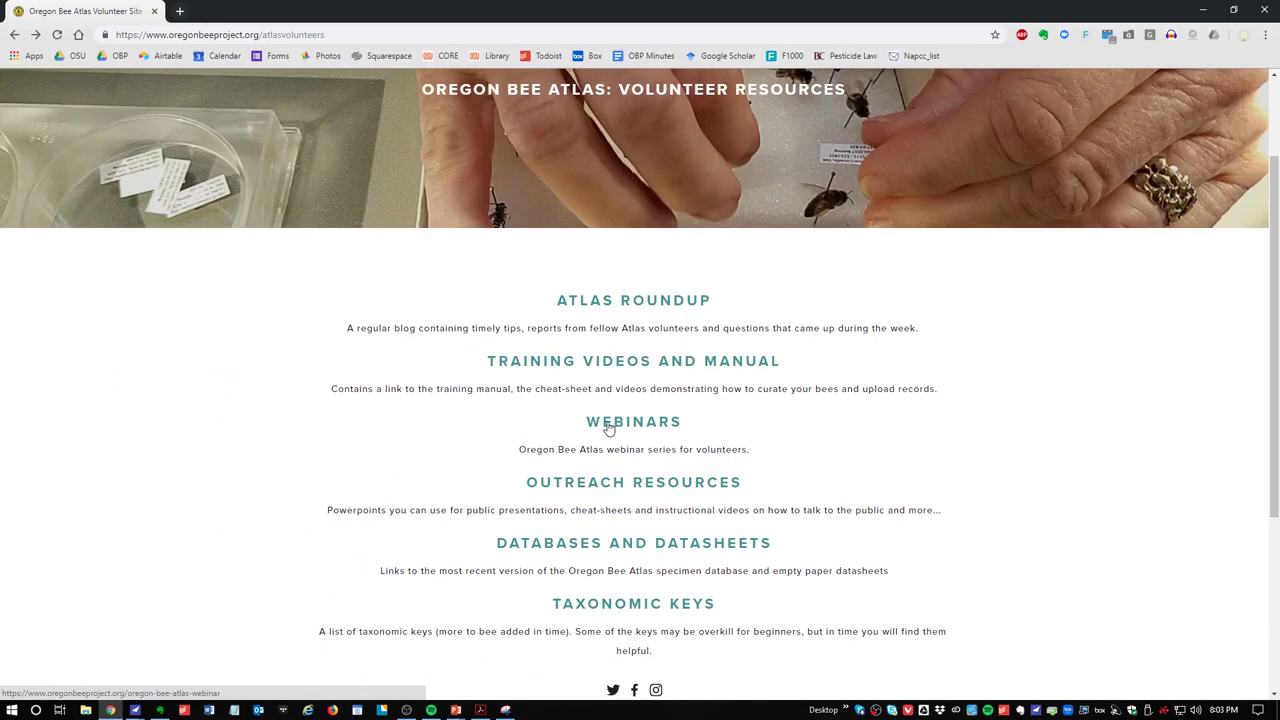
left_click(608, 428)
scroll(700, 519, "down", 1)
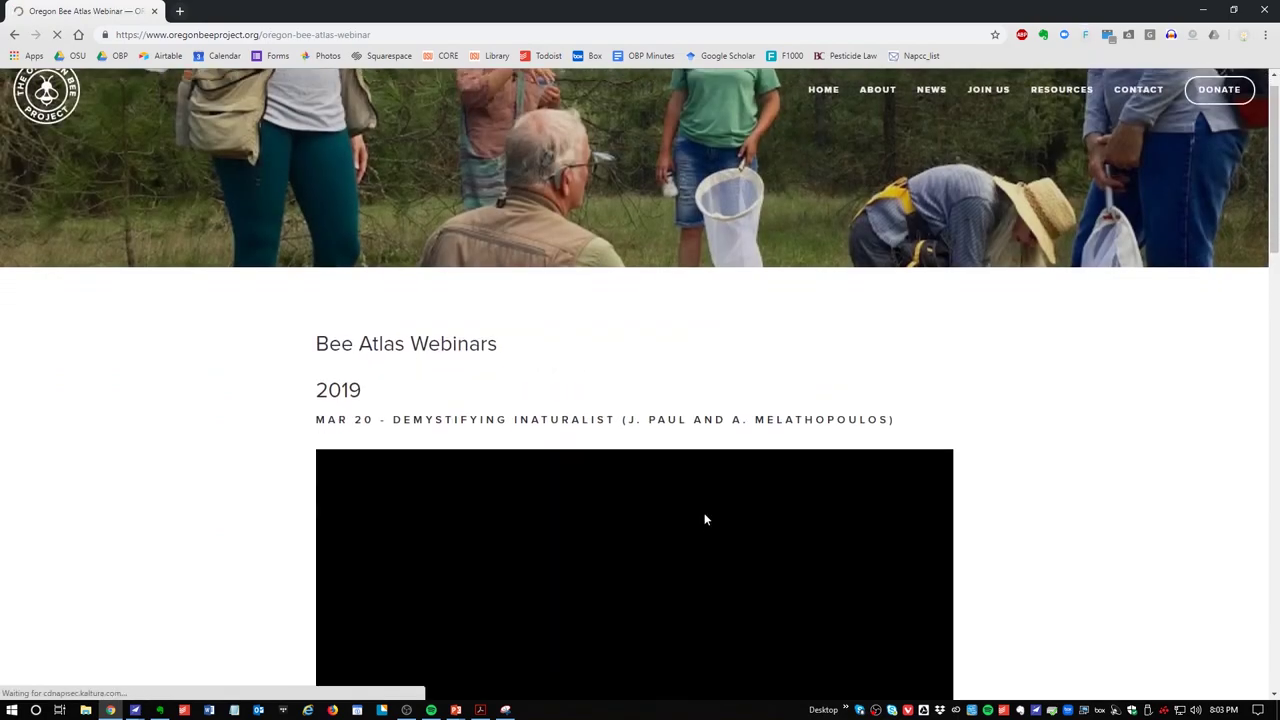
scroll(712, 517, "down", 6)
scroll(712, 517, "up", 10)
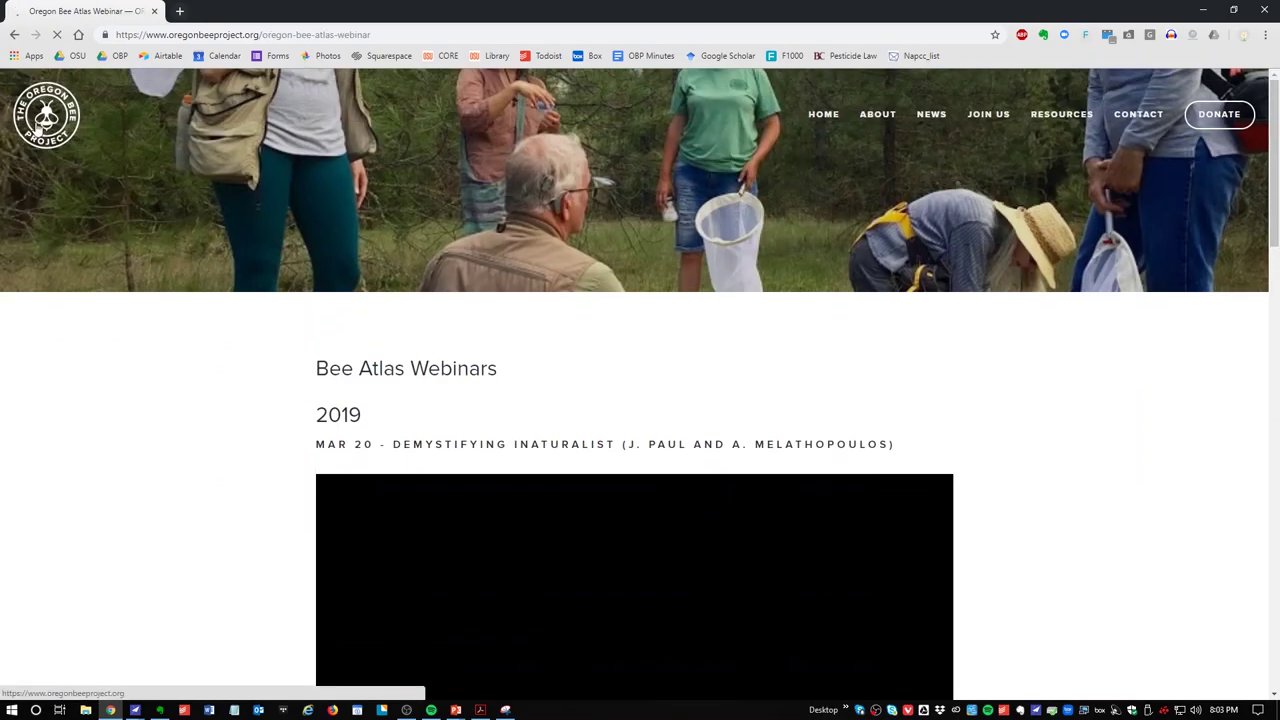
View the Outreach Resources page and the Taxonomic Keys page, each opened from the volunteer resources.
left_click(15, 35)
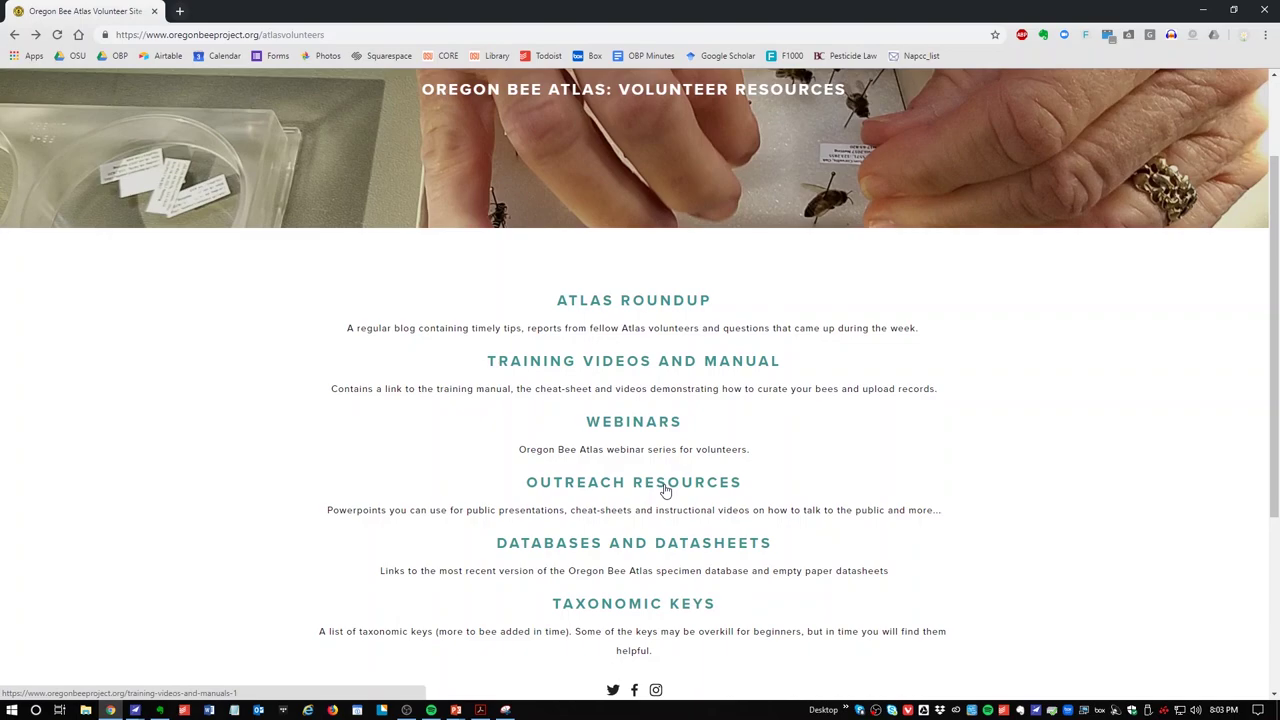
left_click(665, 490)
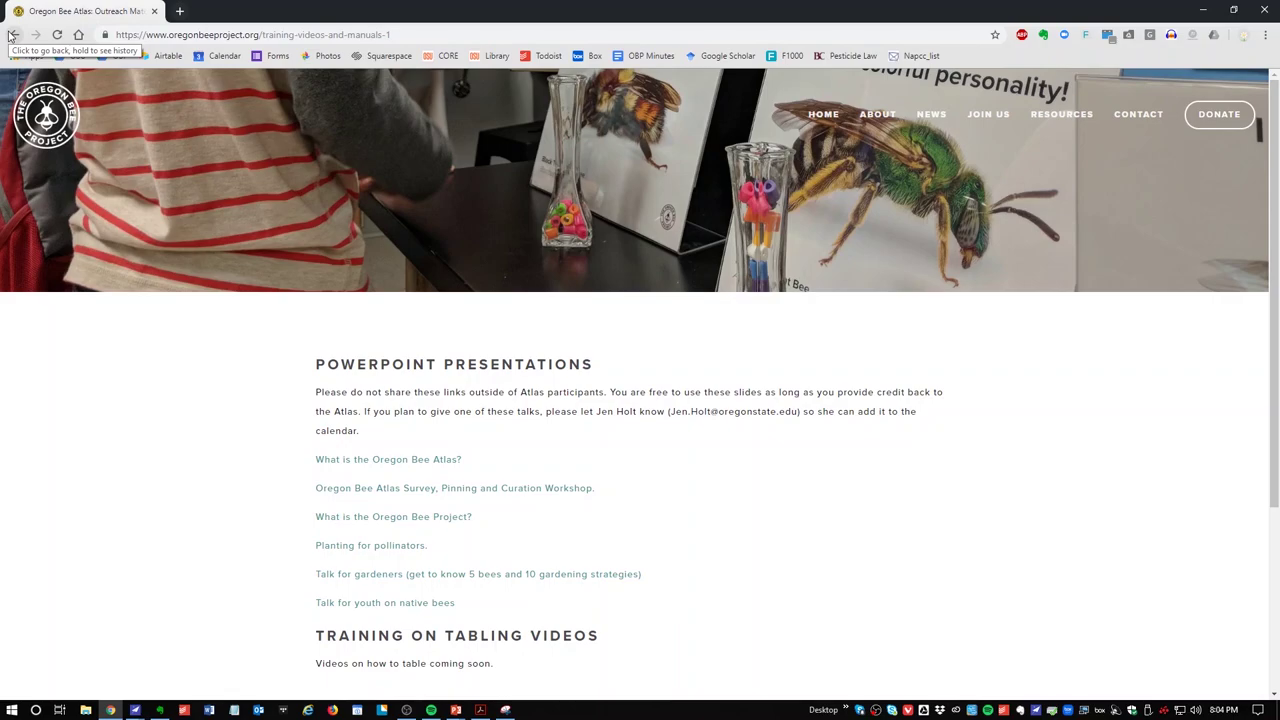
left_click(12, 35)
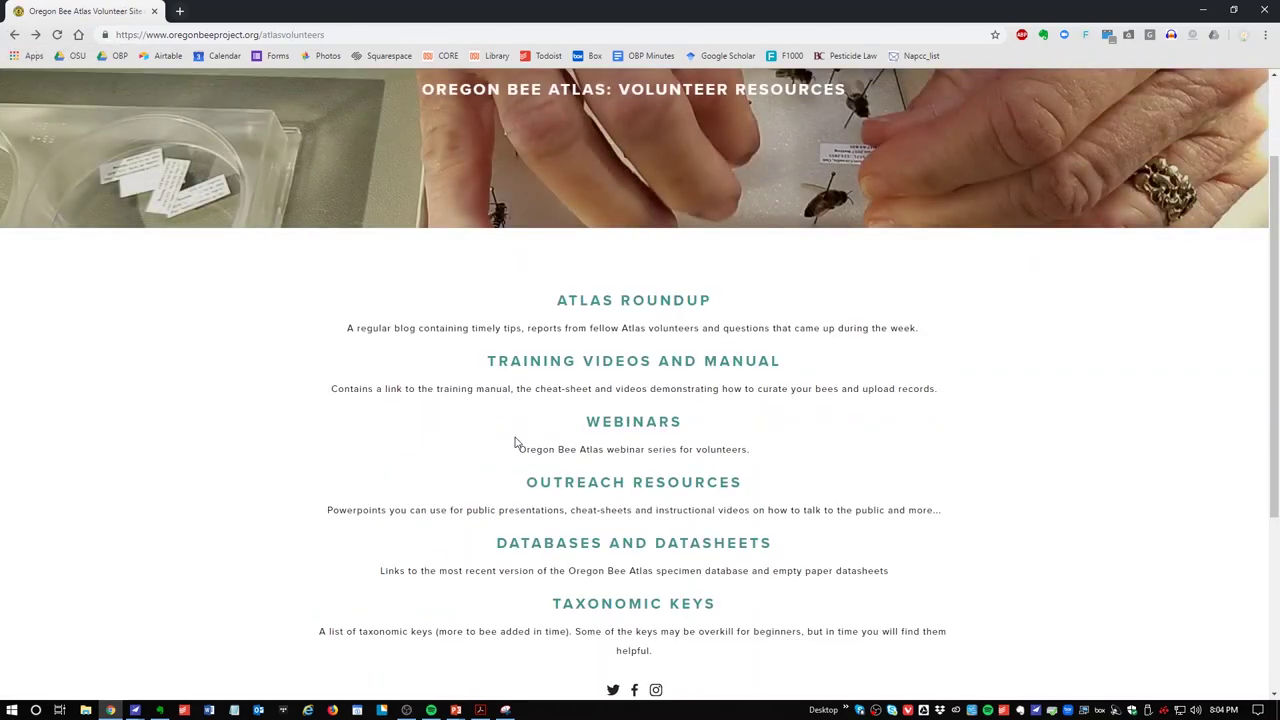
left_click(650, 605)
scroll(666, 591, "down", 3)
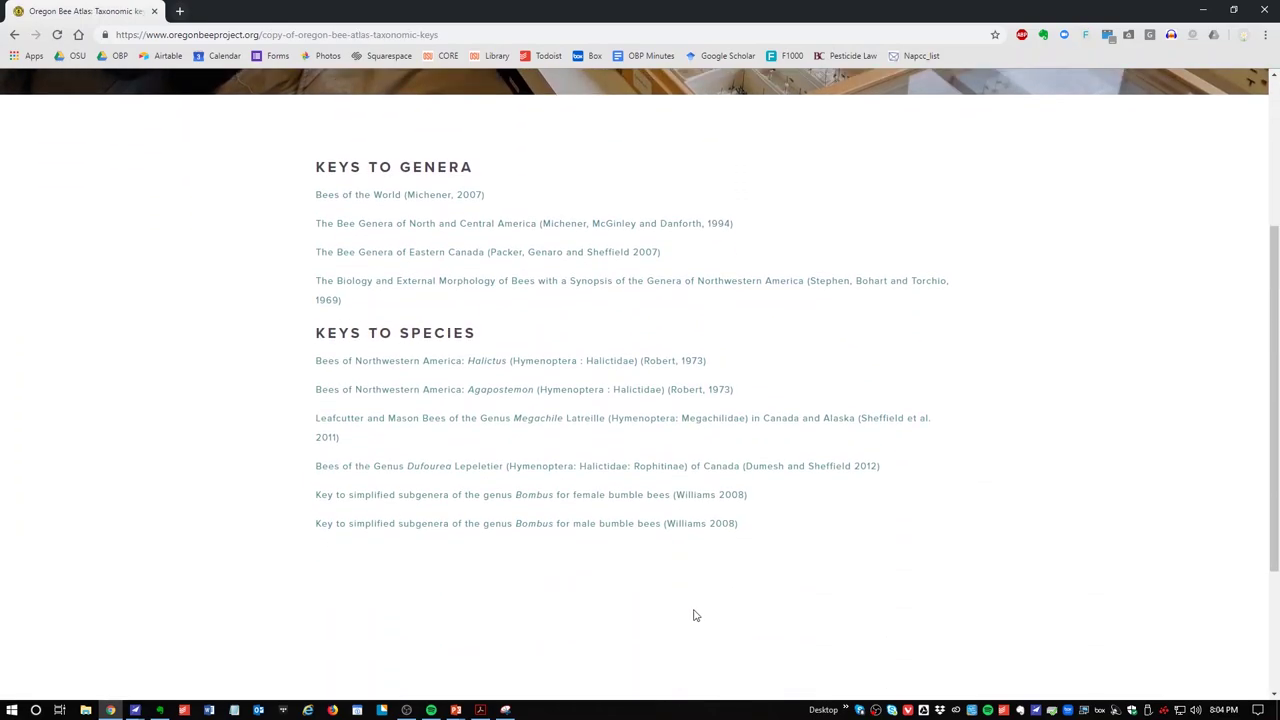
scroll(696, 615, "up", 3)
Return to the volunteer resources and open the Databases and Datasheets page, submitting the page password.
left_click(14, 34)
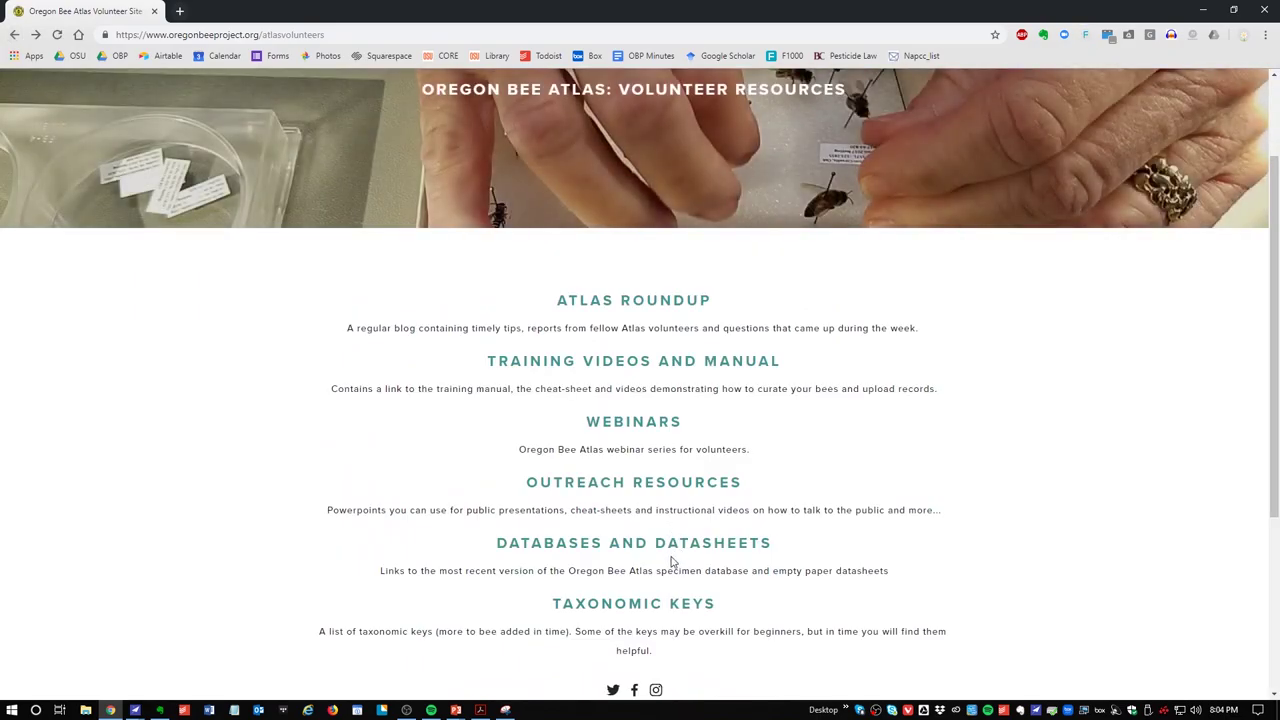
left_click(688, 556)
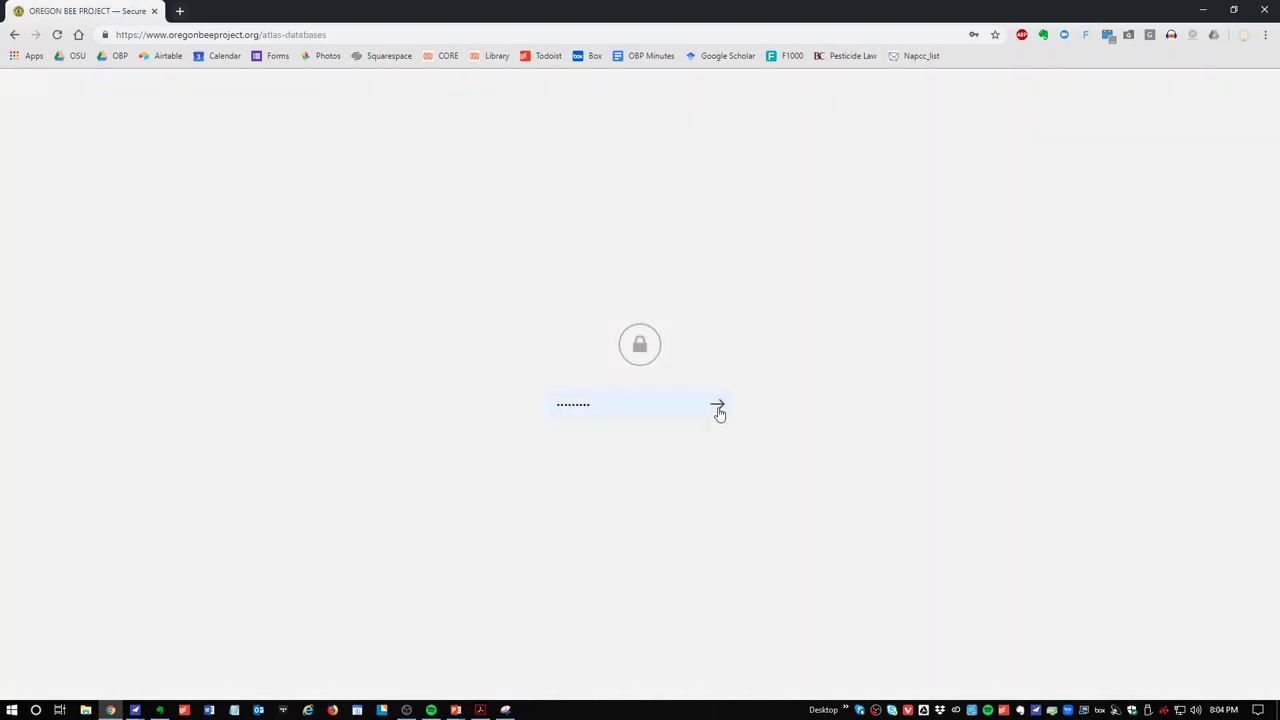
left_click(718, 410)
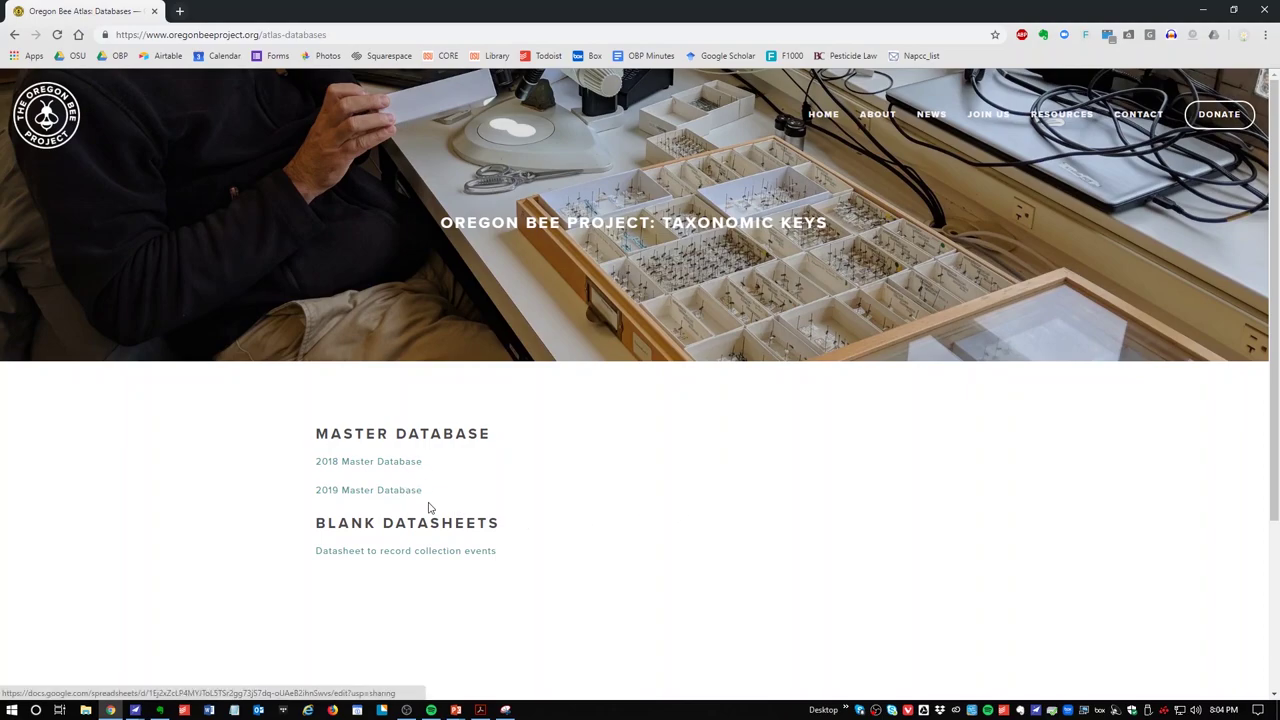
Download the blank datasheet for recording collection events, view the PDF, and clear its window away from the databases page.
left_click(440, 552)
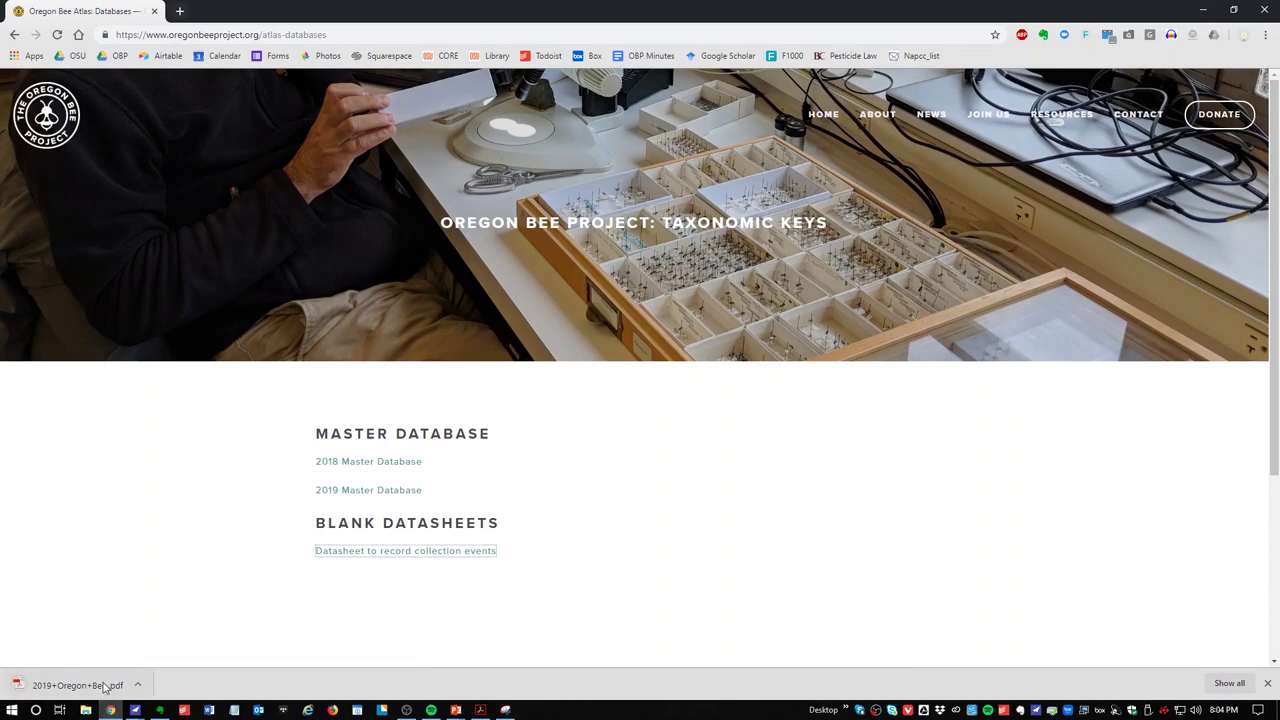
left_click(106, 686)
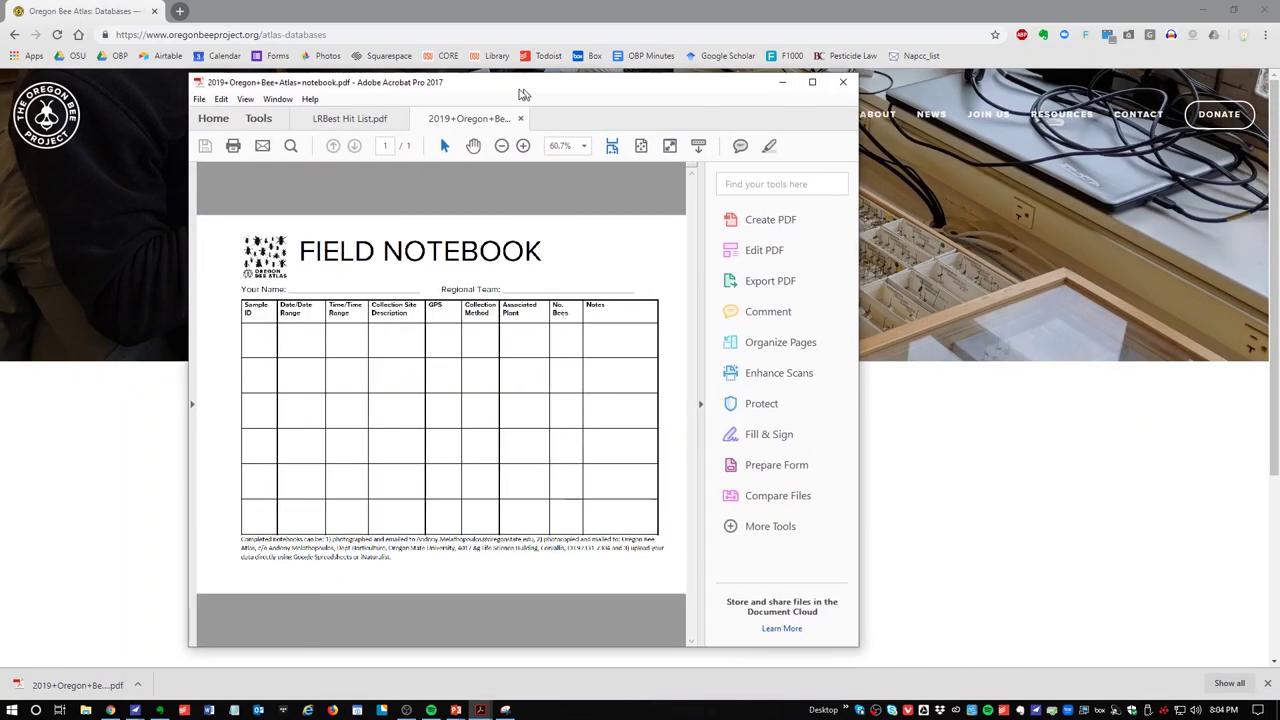
left_click_drag(523, 94, 517, 95)
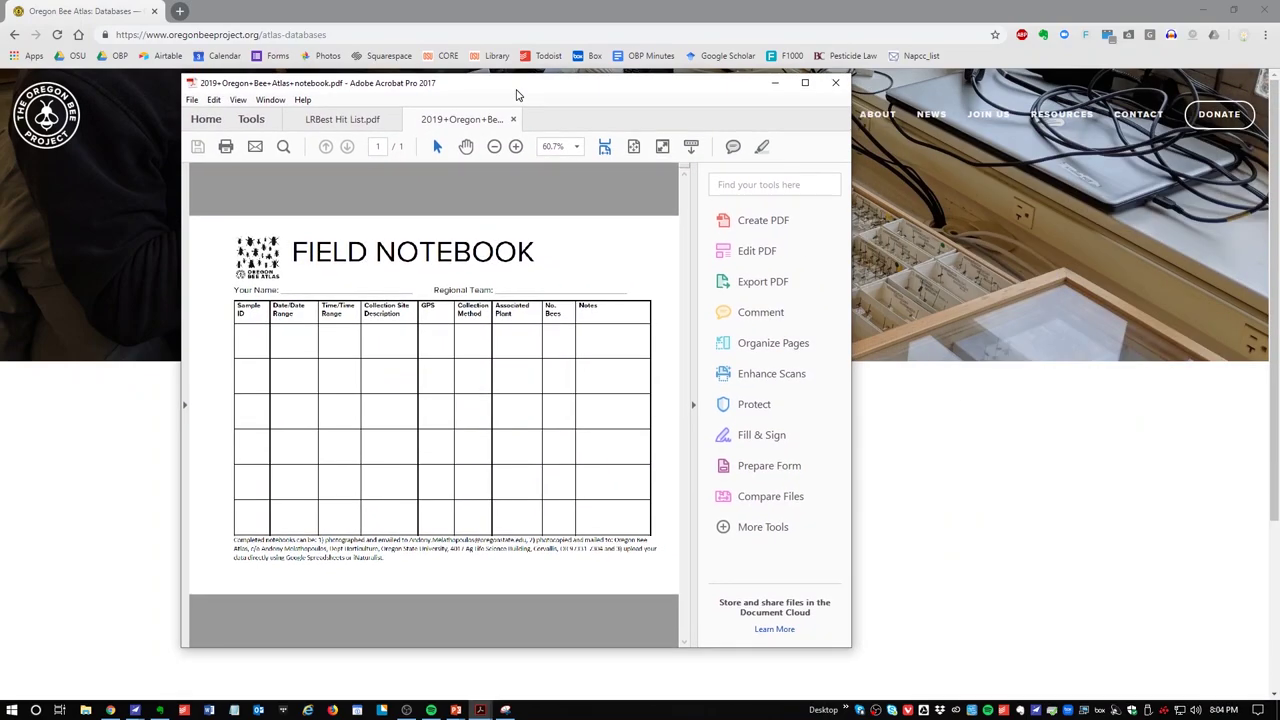
left_click_drag(517, 95, 1279, 180)
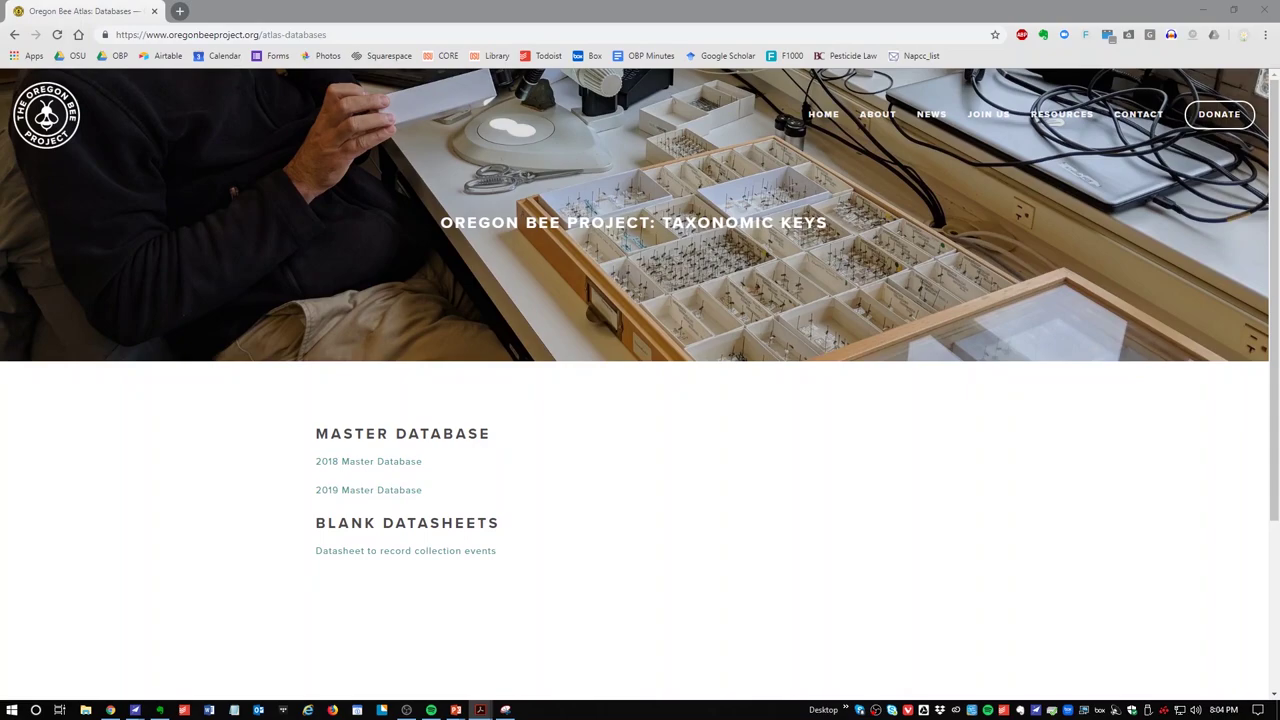
left_click(367, 428)
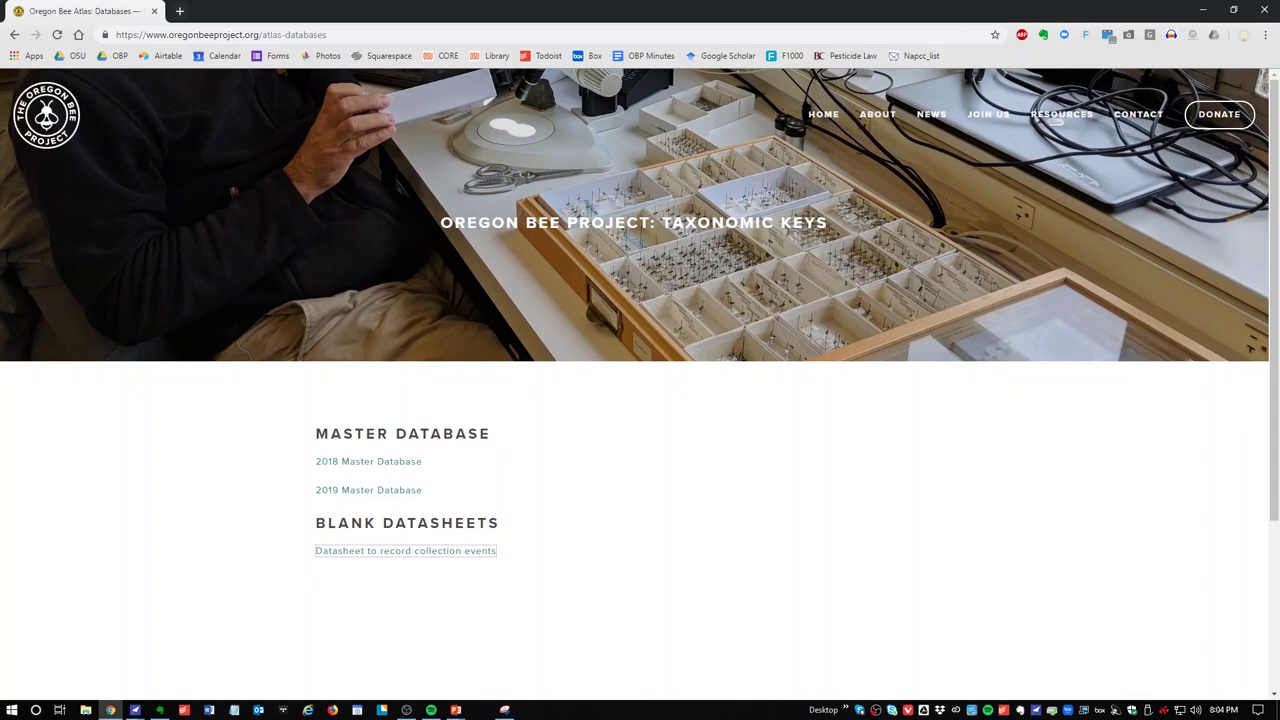
Open the 2019 Master Database spreadsheet and inspect the Verified column entries in rows 6 and 13.
left_click(395, 558)
left_click(398, 490)
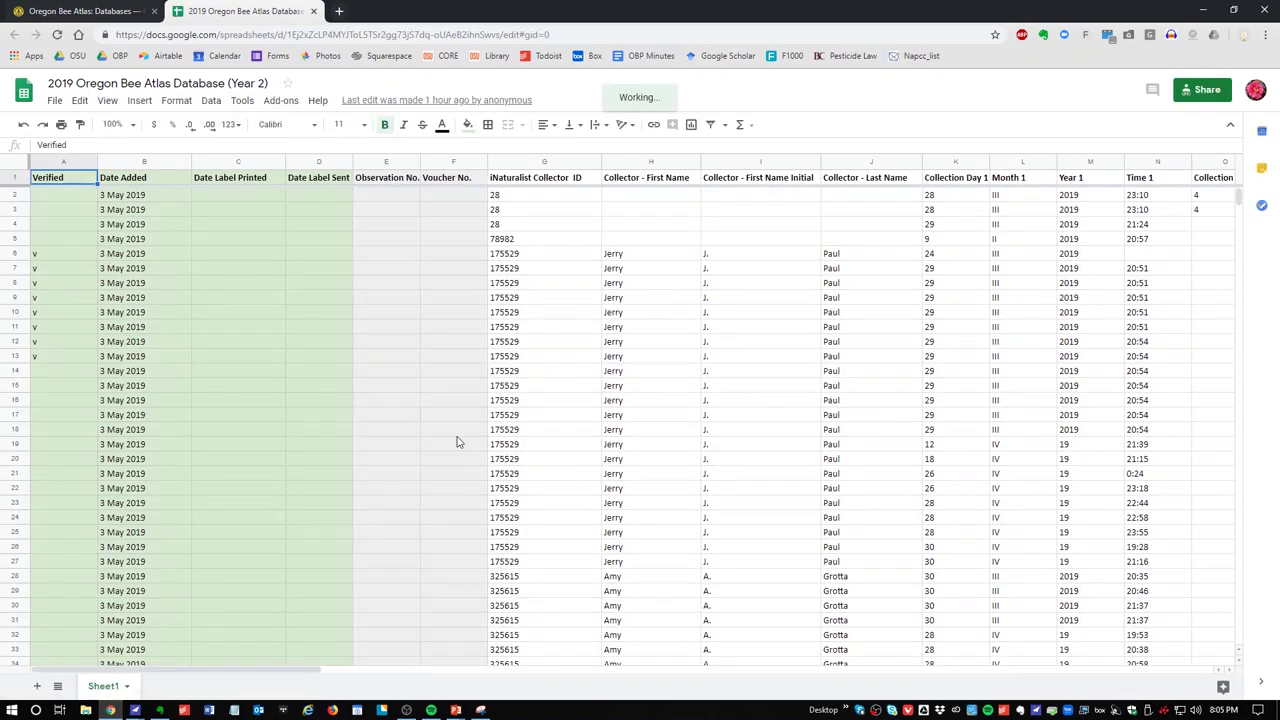
left_click(75, 261)
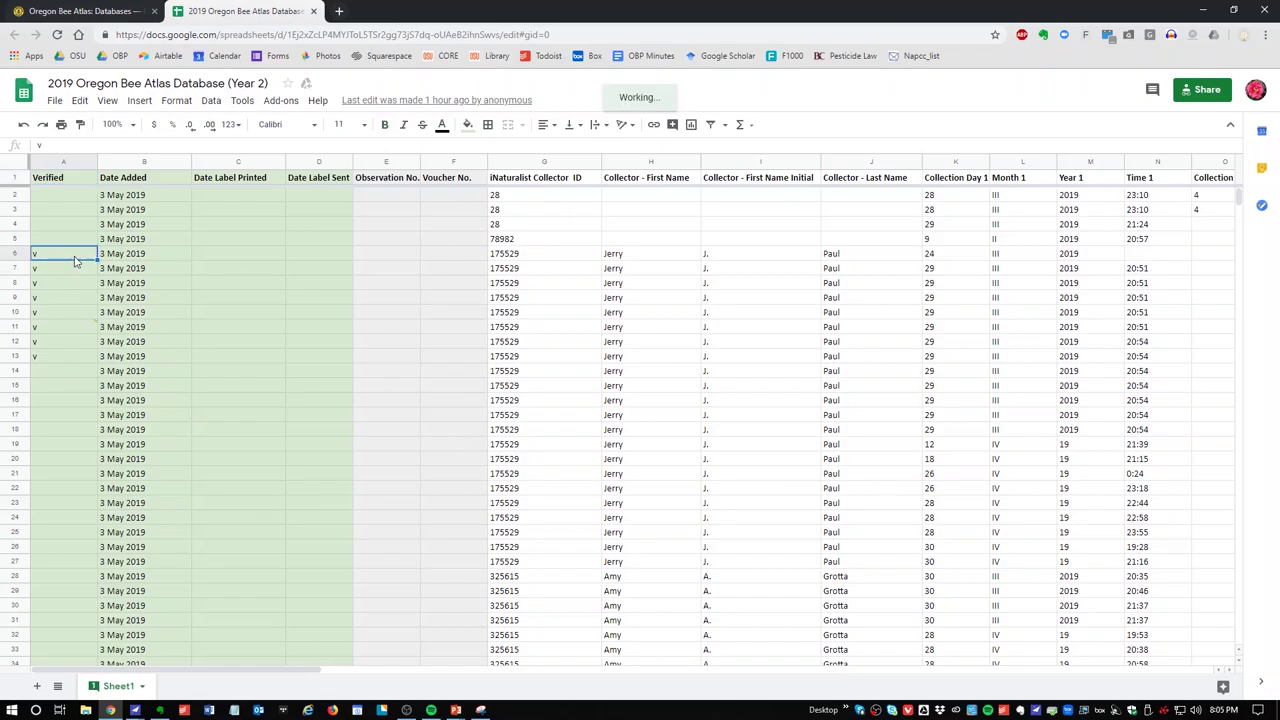
left_click(71, 364)
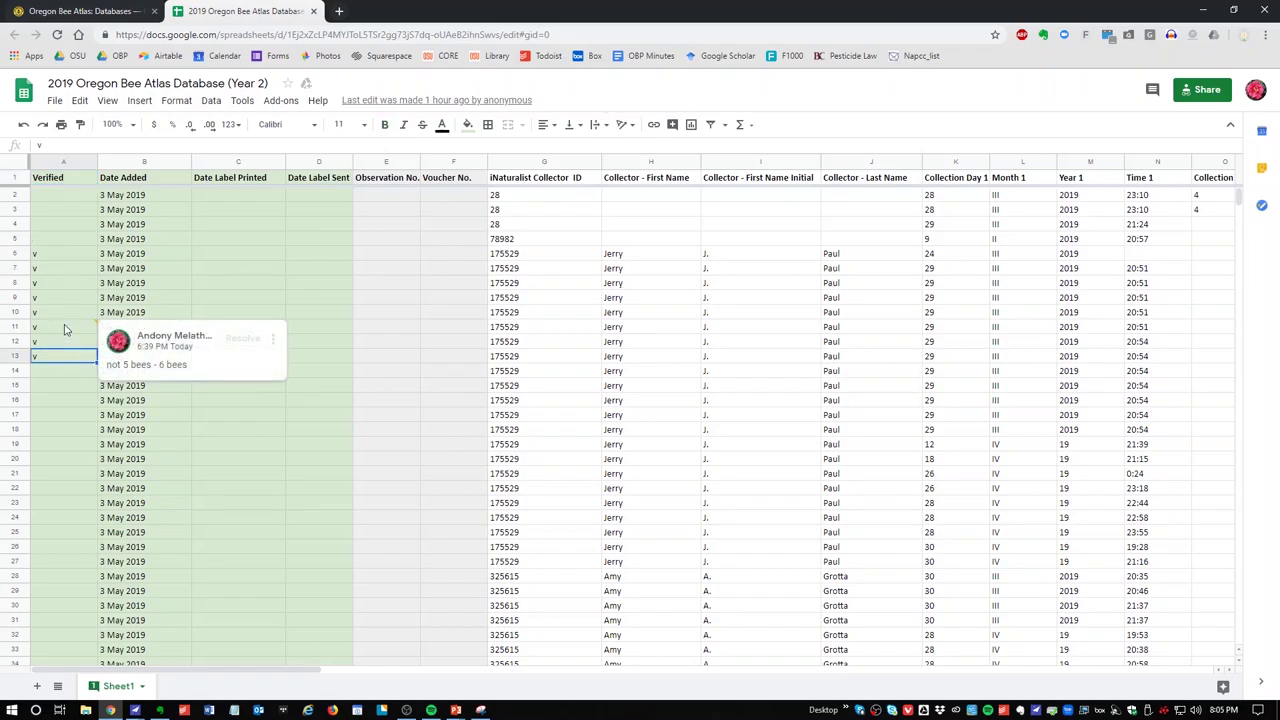
Clear the Verified marks from rows 6 to 13 and delete the comment thread attached to the Verified cell in row 11.
left_click(79, 260, "shift")
key("Delete")
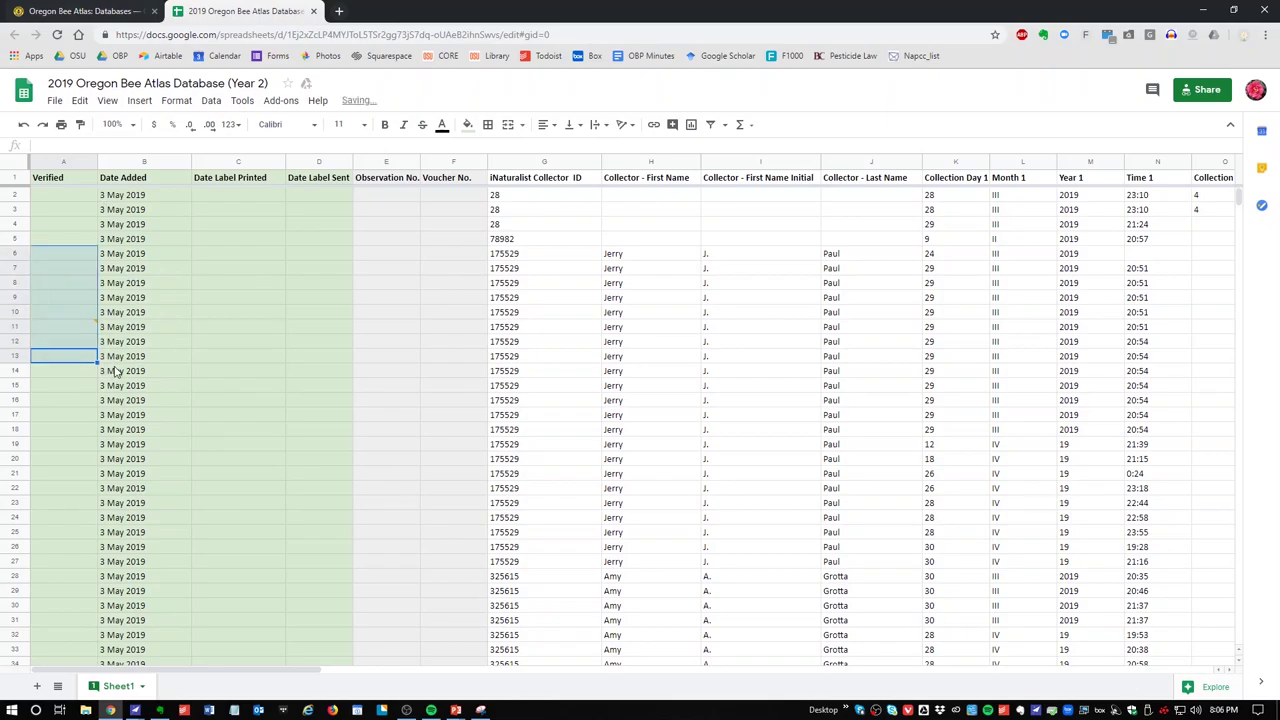
left_click(274, 340)
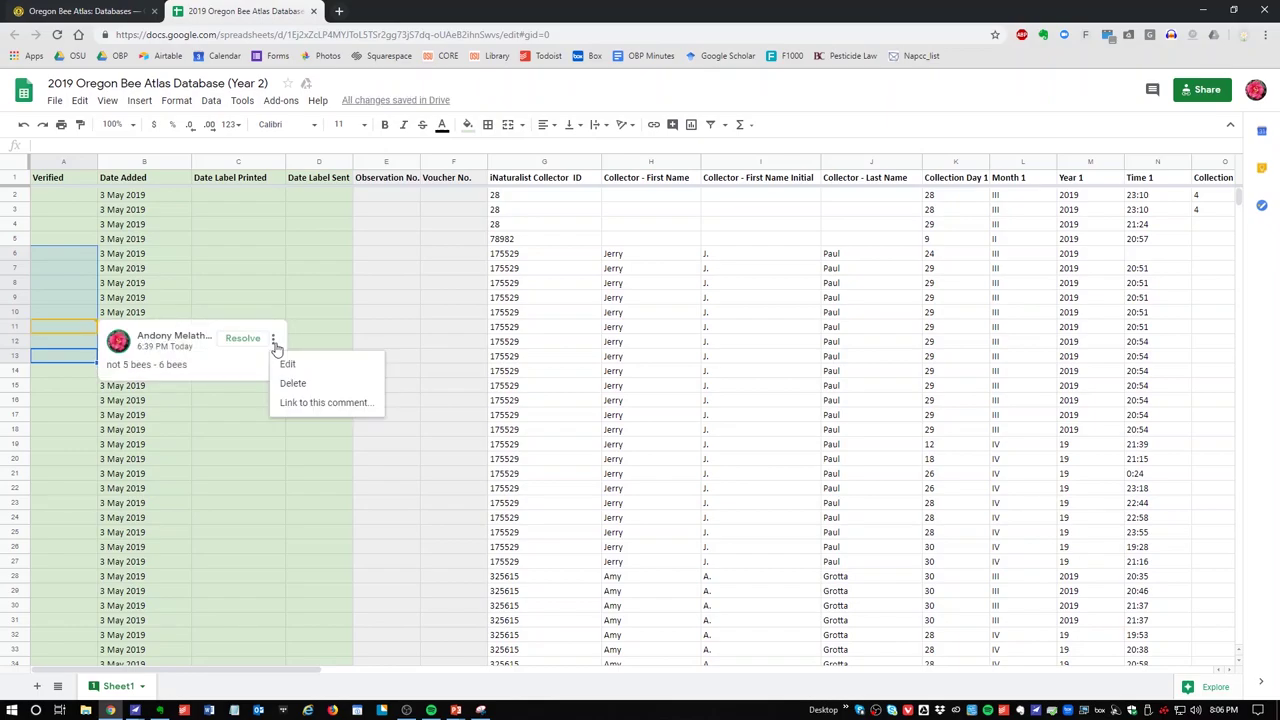
left_click(293, 384)
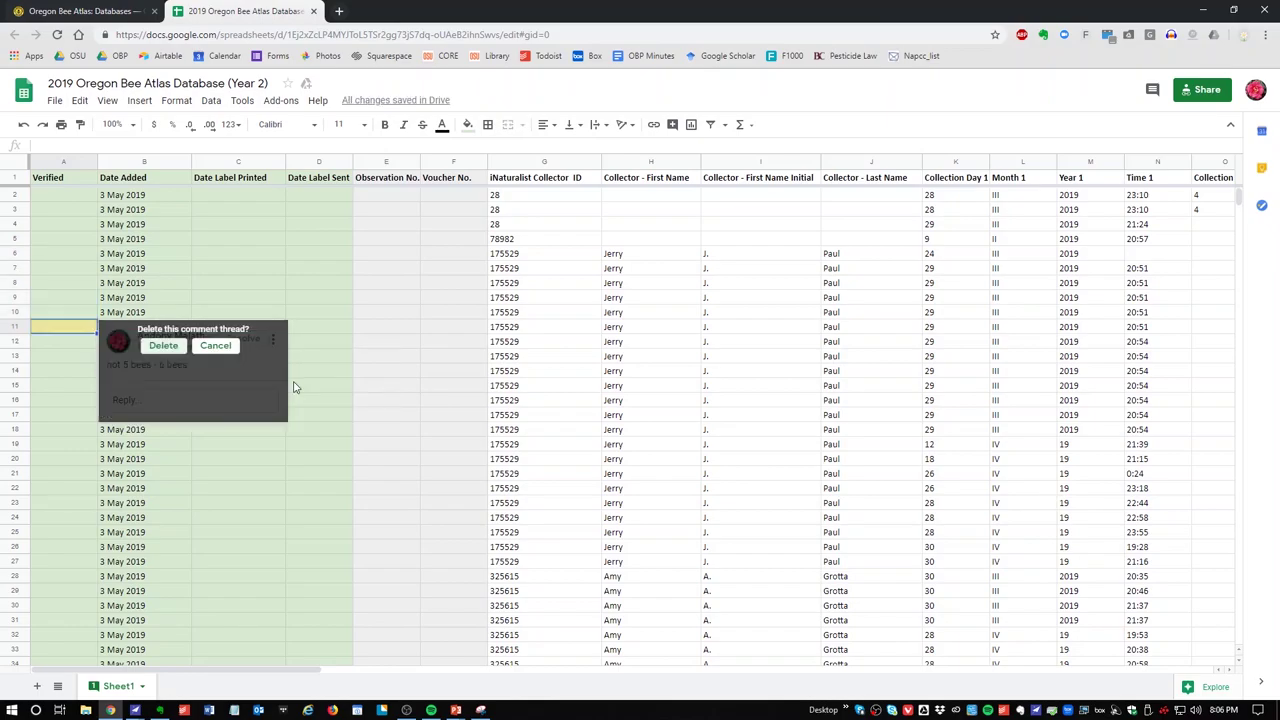
left_click(180, 345)
left_click(260, 430)
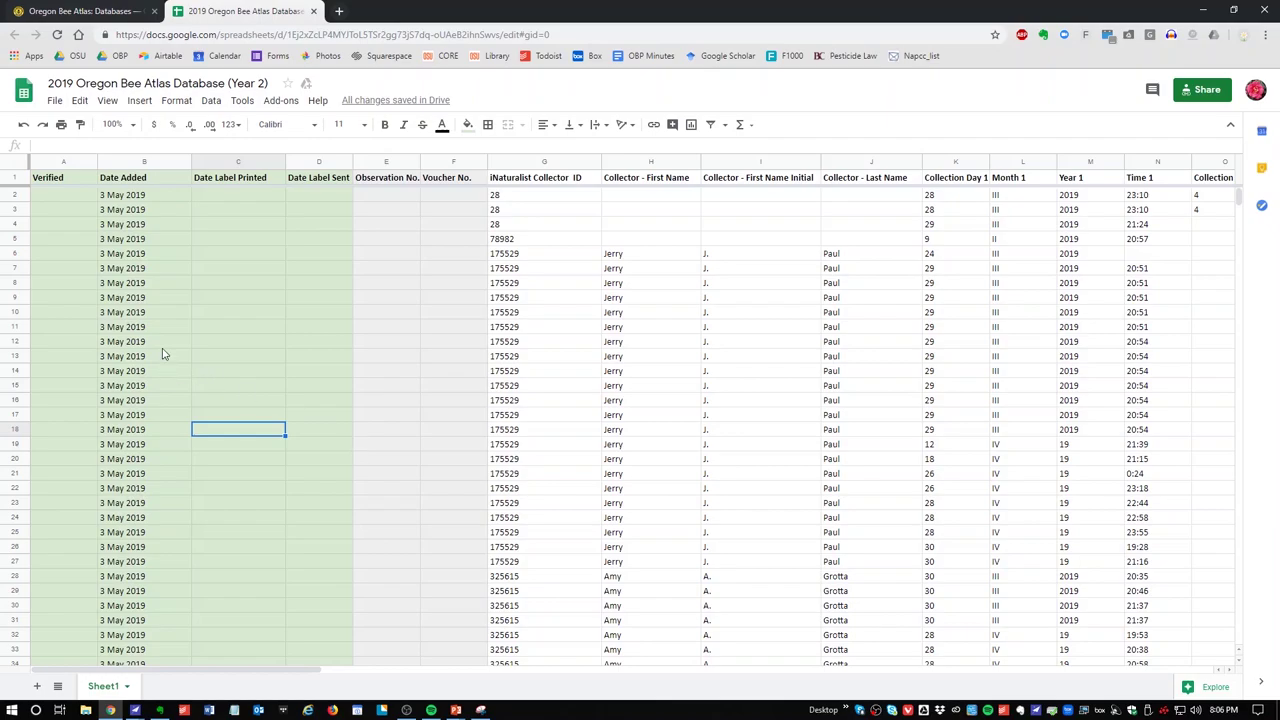
Check a Date Added entry and examine the row 30 fields from iNaturalist Collector ID across to the volunteer determination columns.
left_click(143, 224)
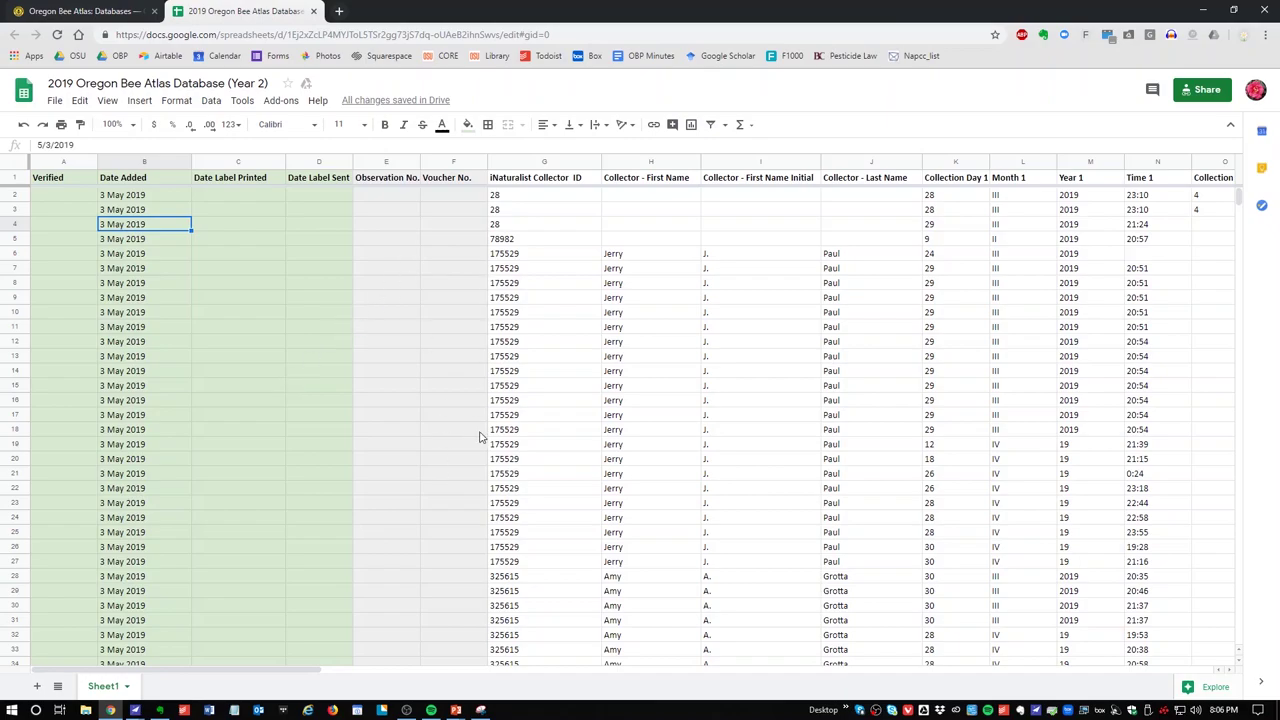
left_click(562, 607)
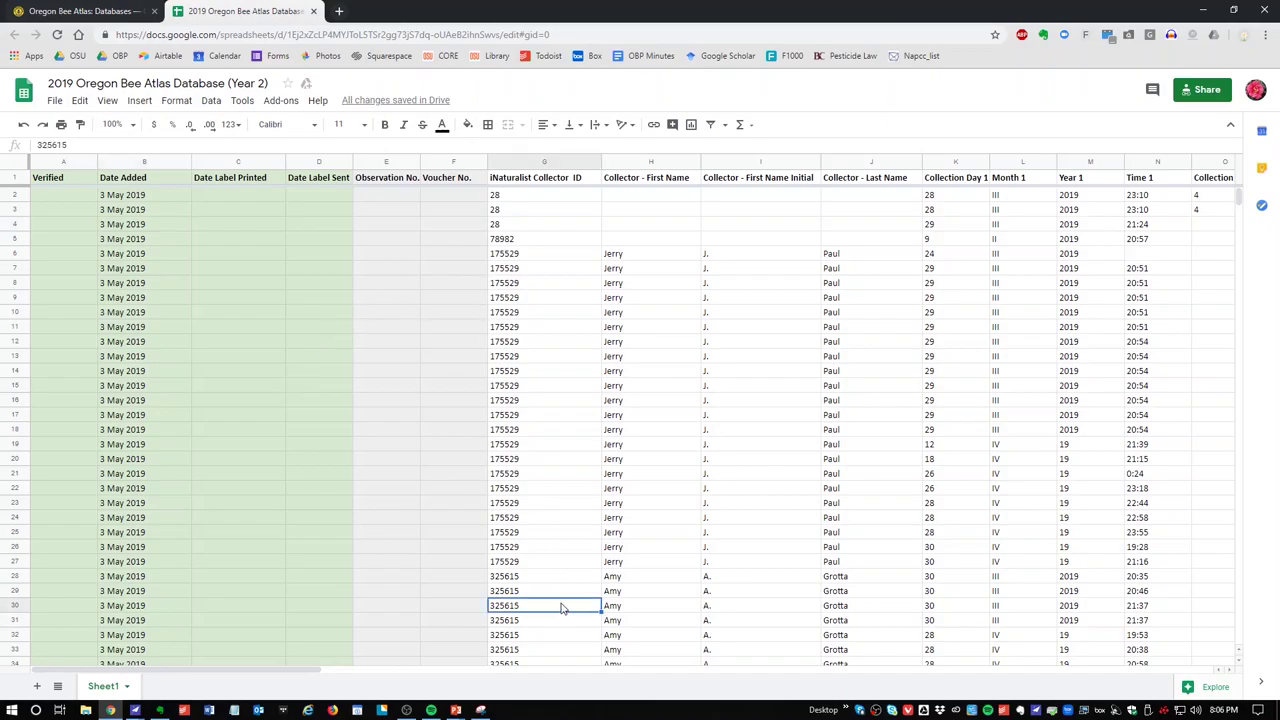
key("Right")
key("Right")
key("Right")
key("Right")
key("Right")
key("Right")
key("Right")
key("Right")
key("Right")
key("Right")
key("Right")
key("Right")
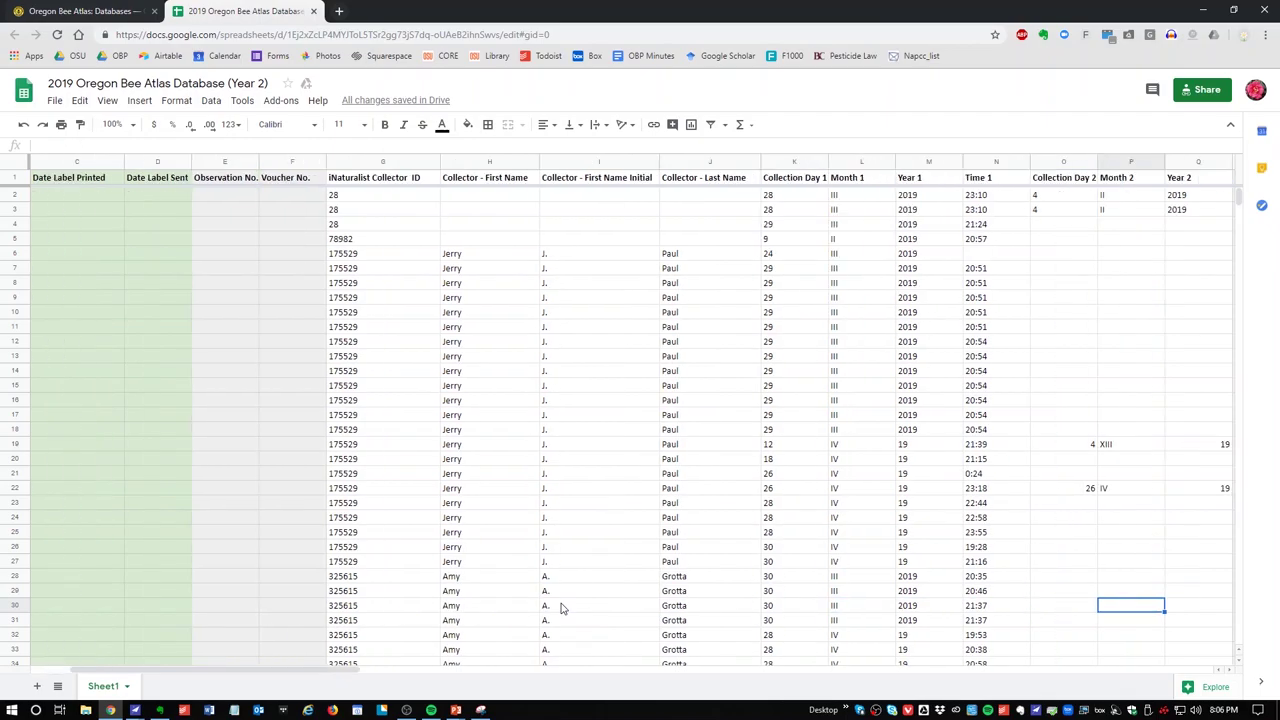
key("Right")
key("Right")
key("Right")
key("Right")
key("Right")
key("Right")
key("Right")
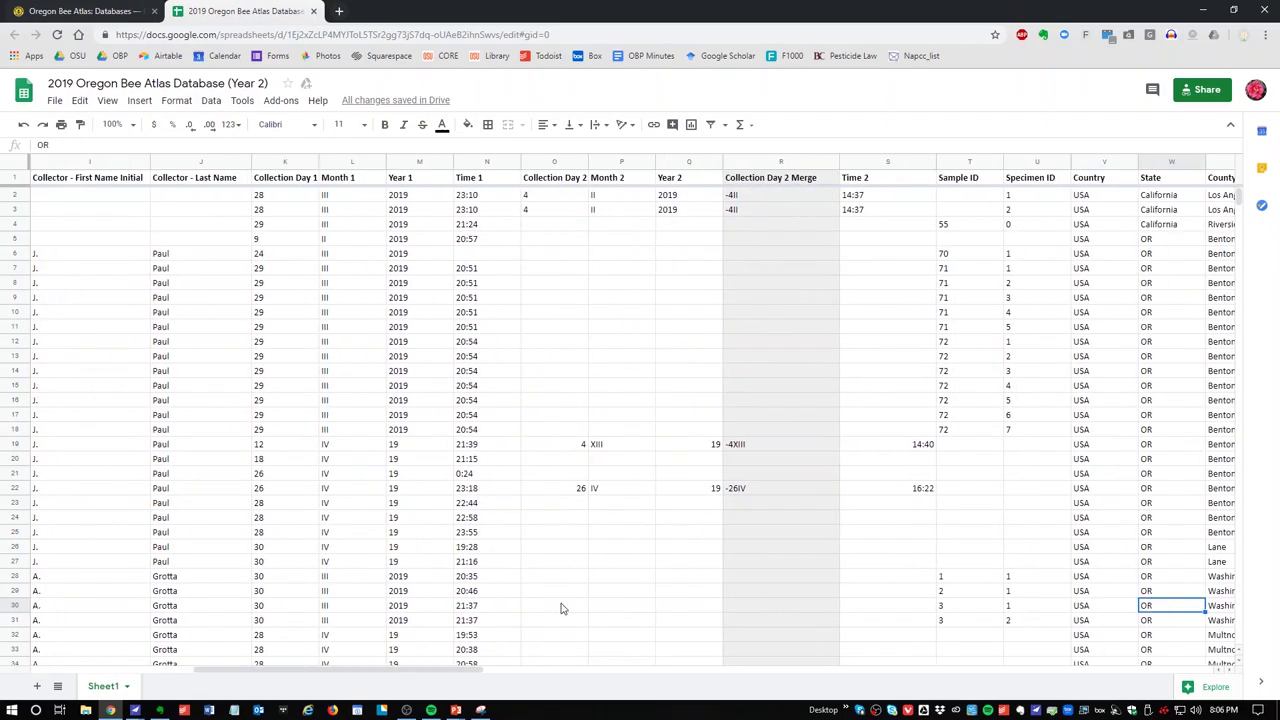
key("Right")
key("Right")
key("Right")
key("Right")
key("Right")
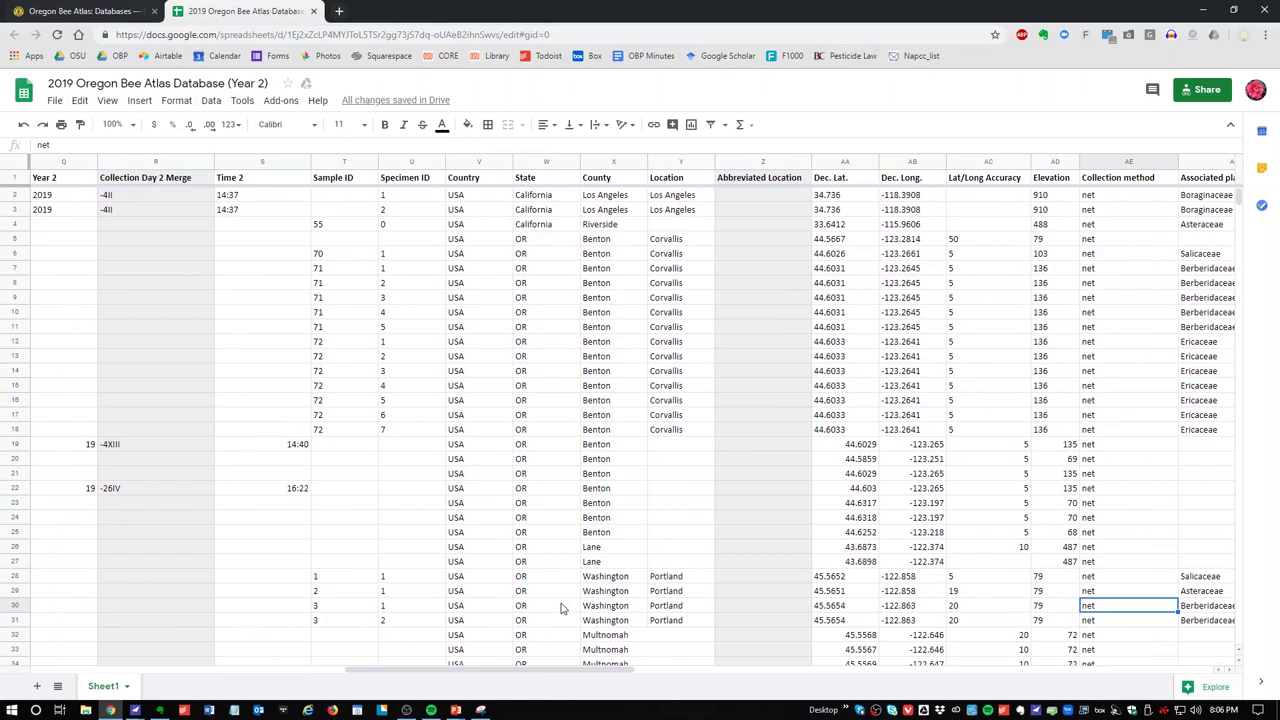
key("Right")
key("Right")
key("Right")
key("Right")
key("Right")
key("Right")
key("Right")
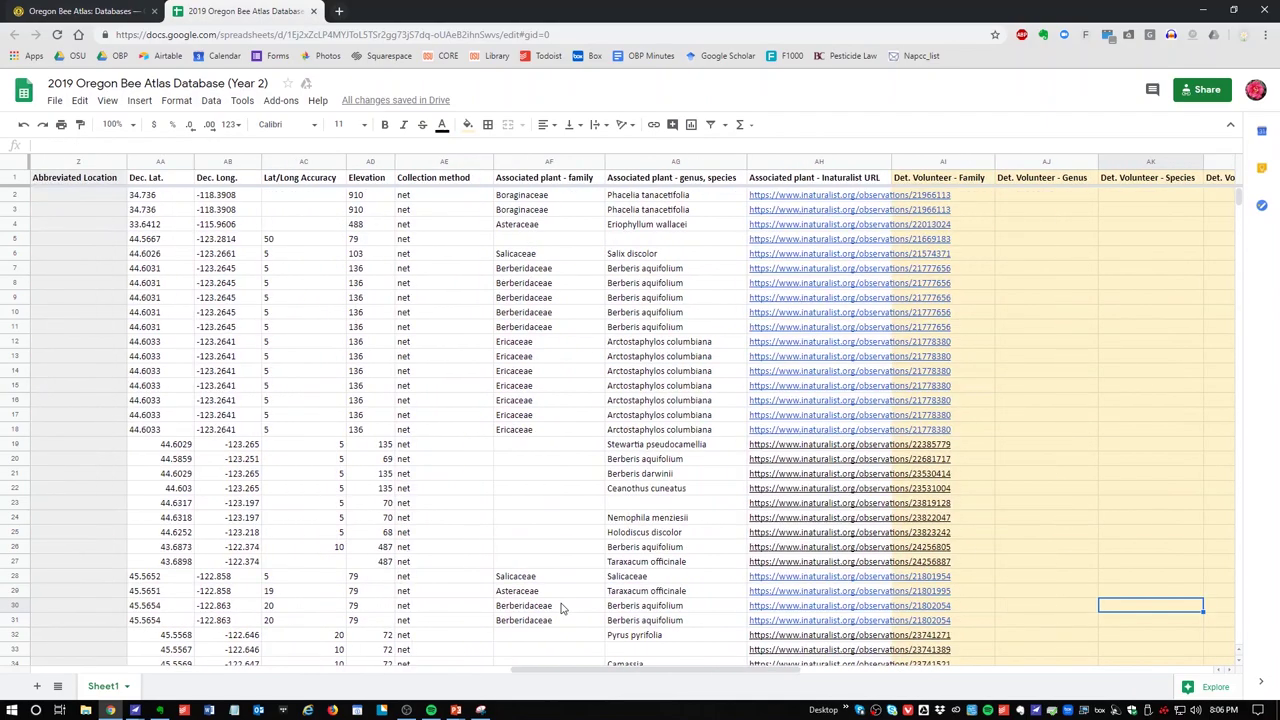
key("Right")
Review row 30 backwards from the volunteer determination columns to the Verified column.
key("Left")
key("Left")
key("Left")
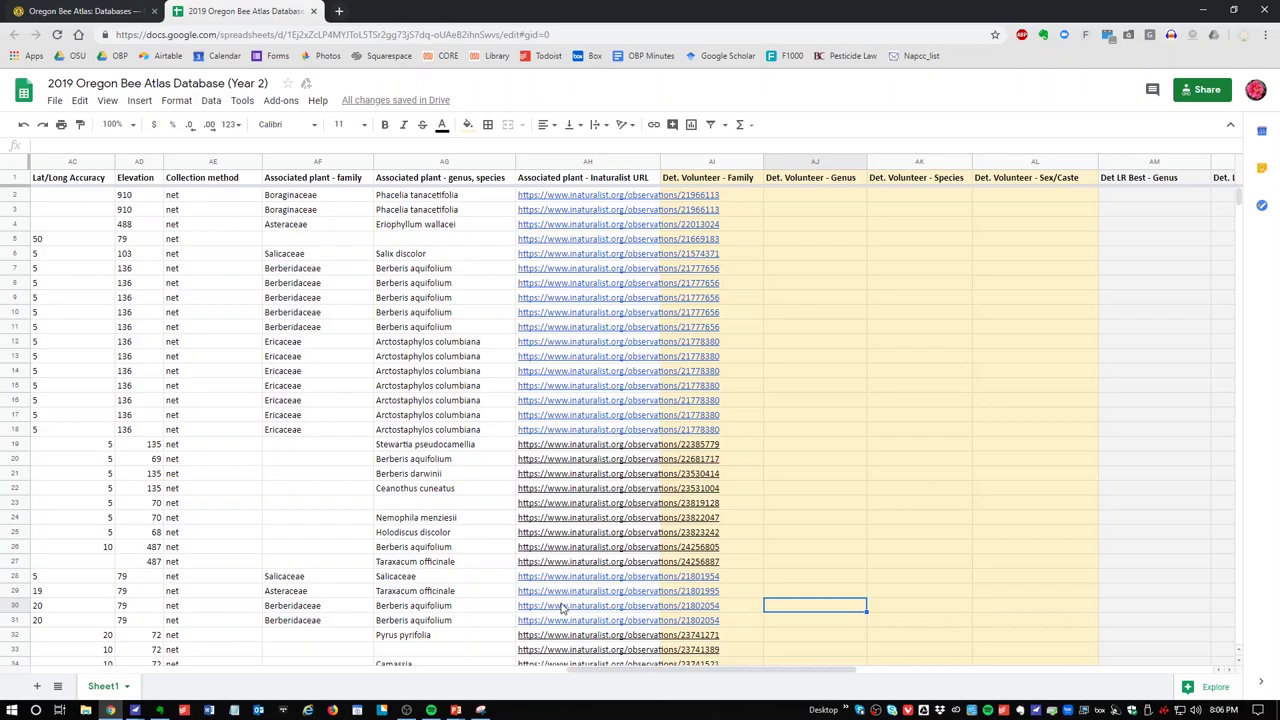
key("Left")
key("Left")
key("Left")
key("Left")
key("Left")
key("Left")
key("Left")
key("Left")
key("Left")
key("Left")
key("Left")
key("Left")
key("Left")
key("Left")
key("Left")
key("Left")
key("Left")
key("Left")
key("Left")
key("Left")
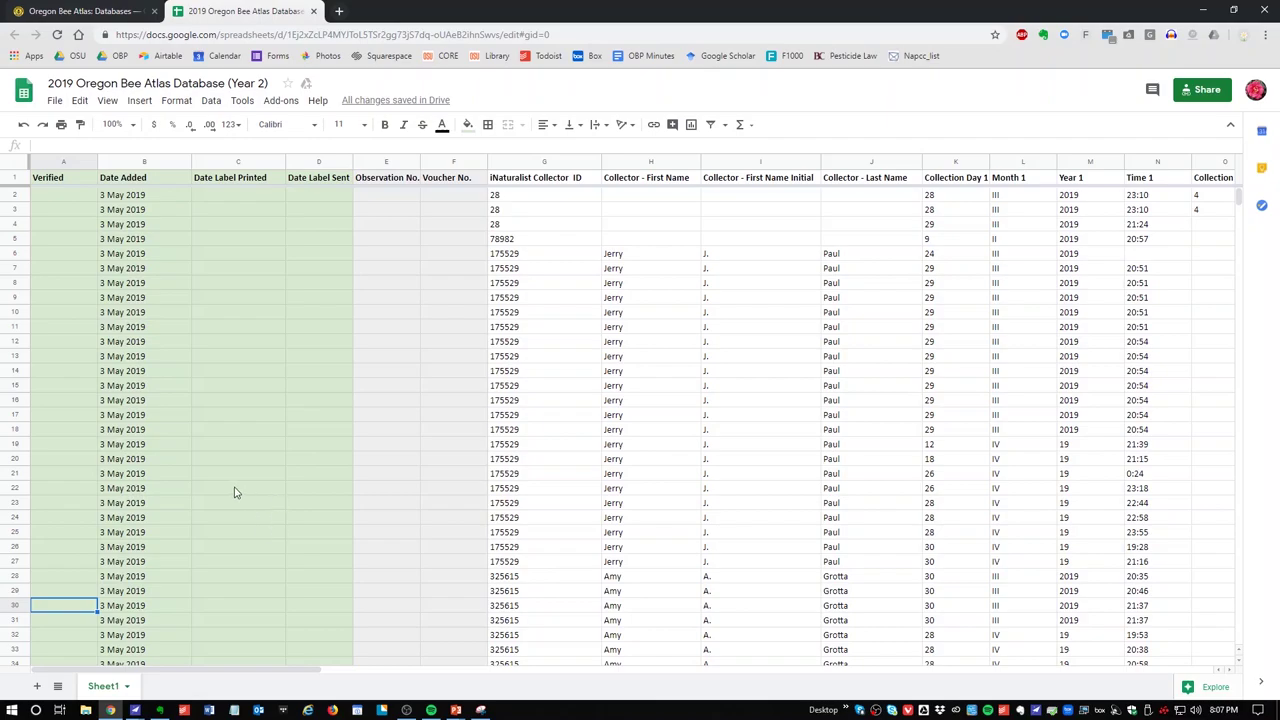
Look over the Date Added entries down to about row 105 and return to the first records.
left_click(170, 391)
scroll(170, 420, "down", 20)
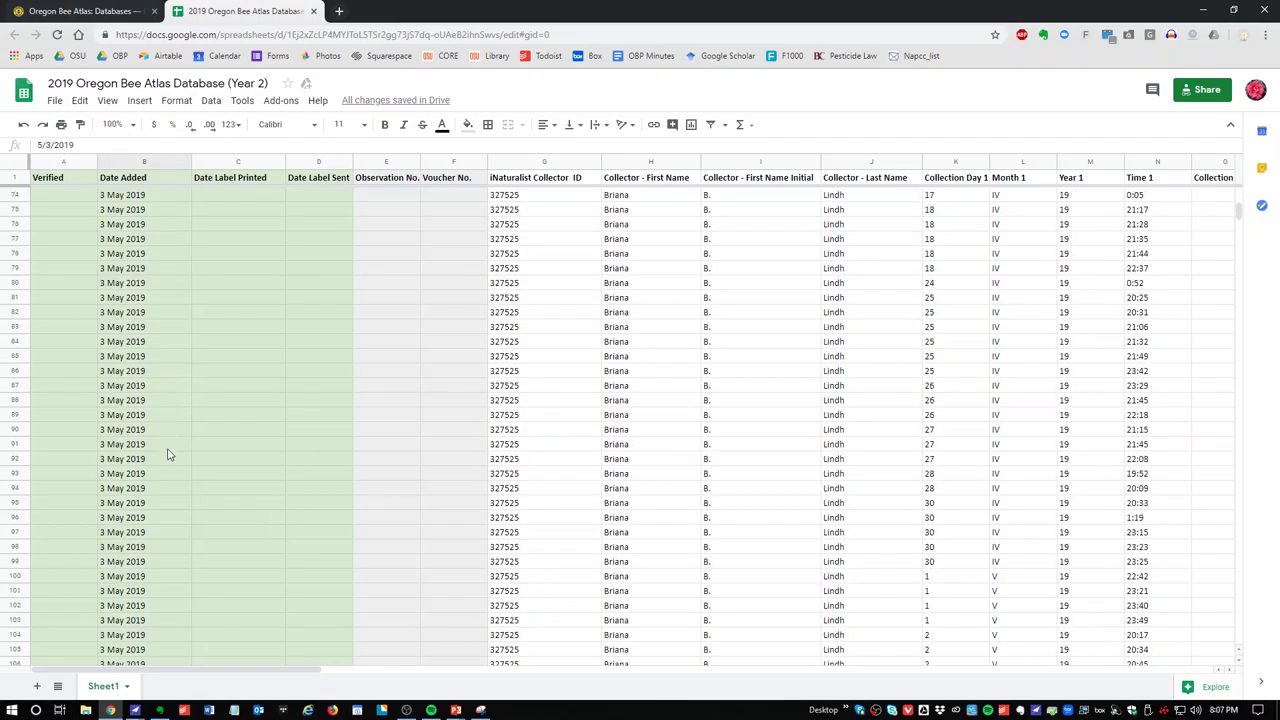
scroll(175, 470, "up", 20)
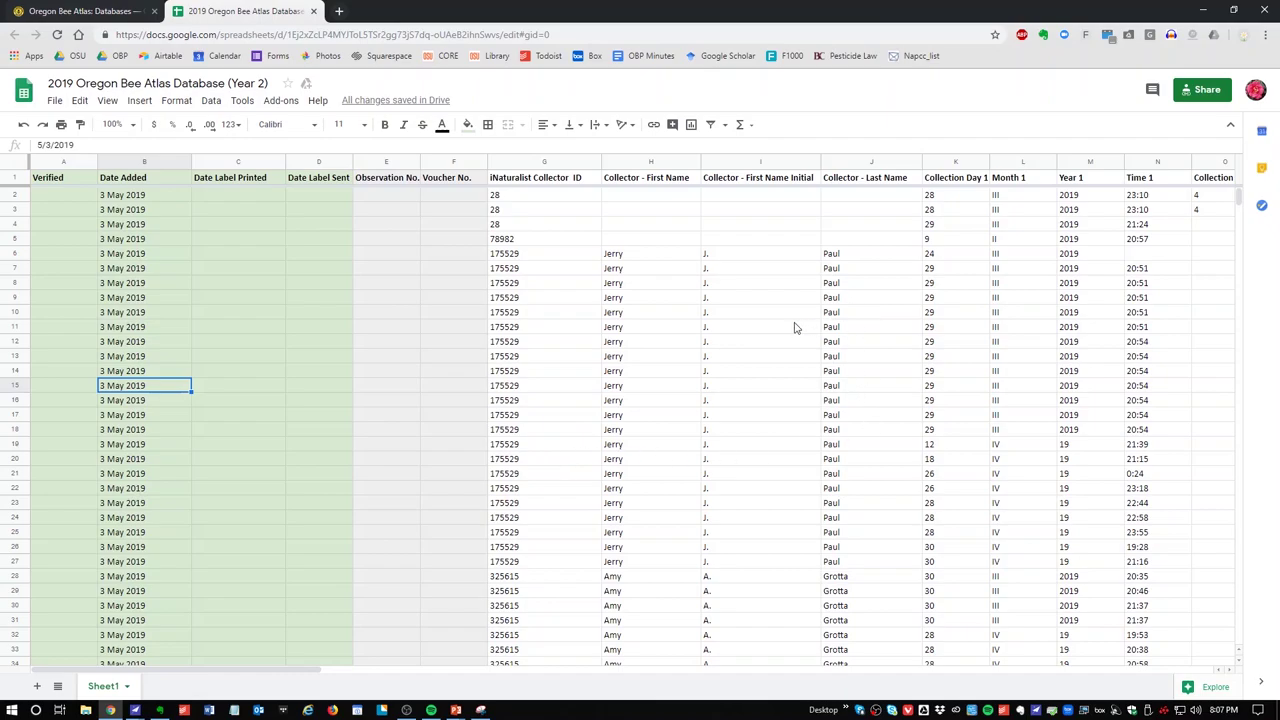
Inspect the Collector - Last Name column from row 6 to about row 50 to see how records are grouped by collector.
left_click(839, 257)
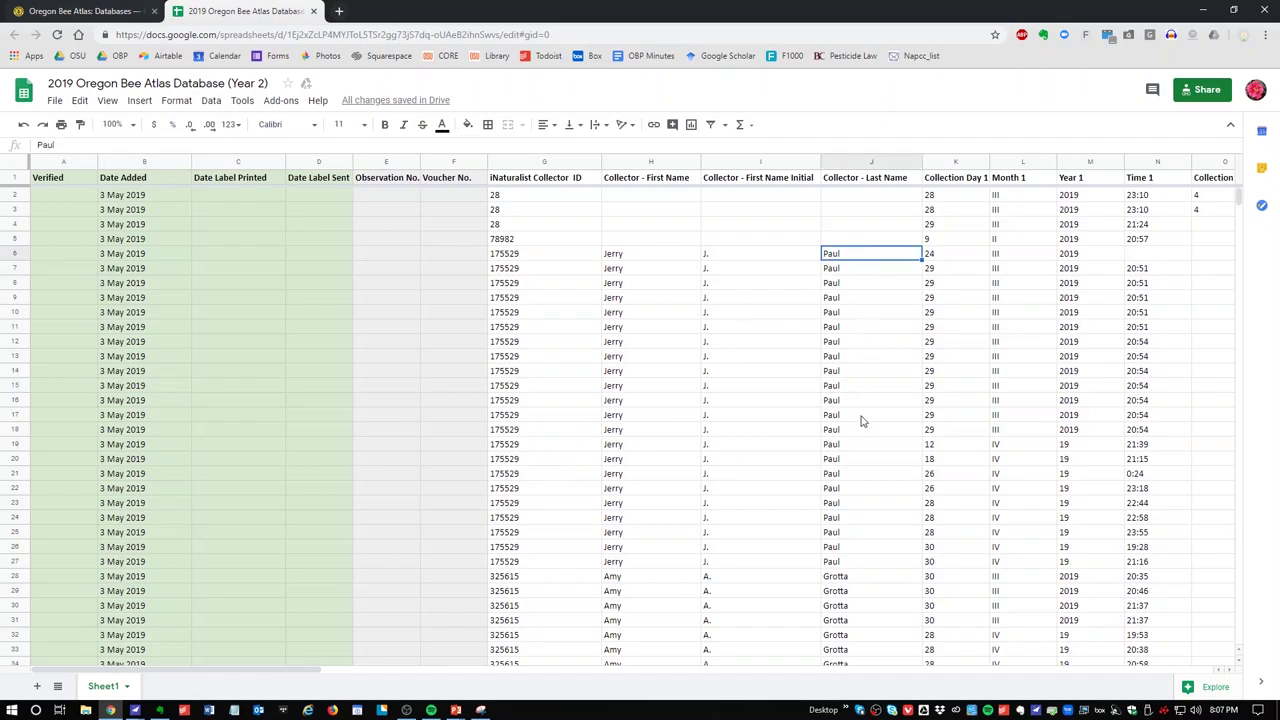
scroll(874, 470, "down", 4)
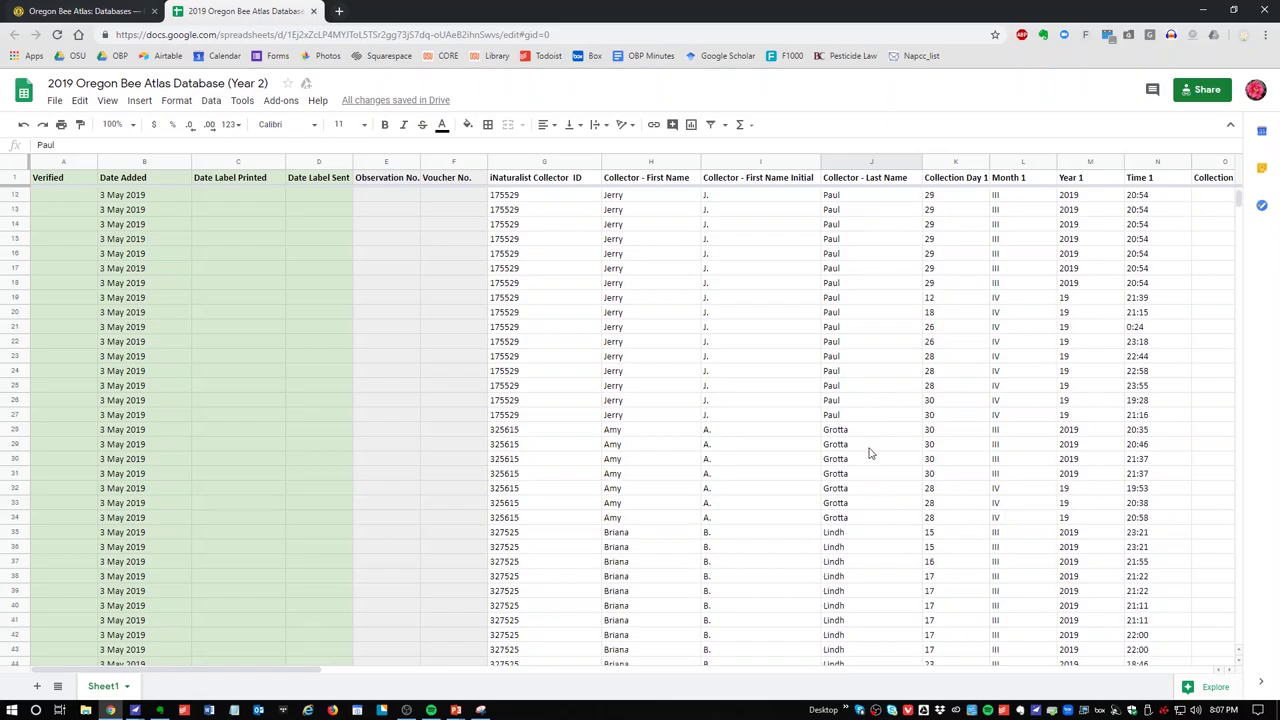
scroll(883, 538, "down", 2)
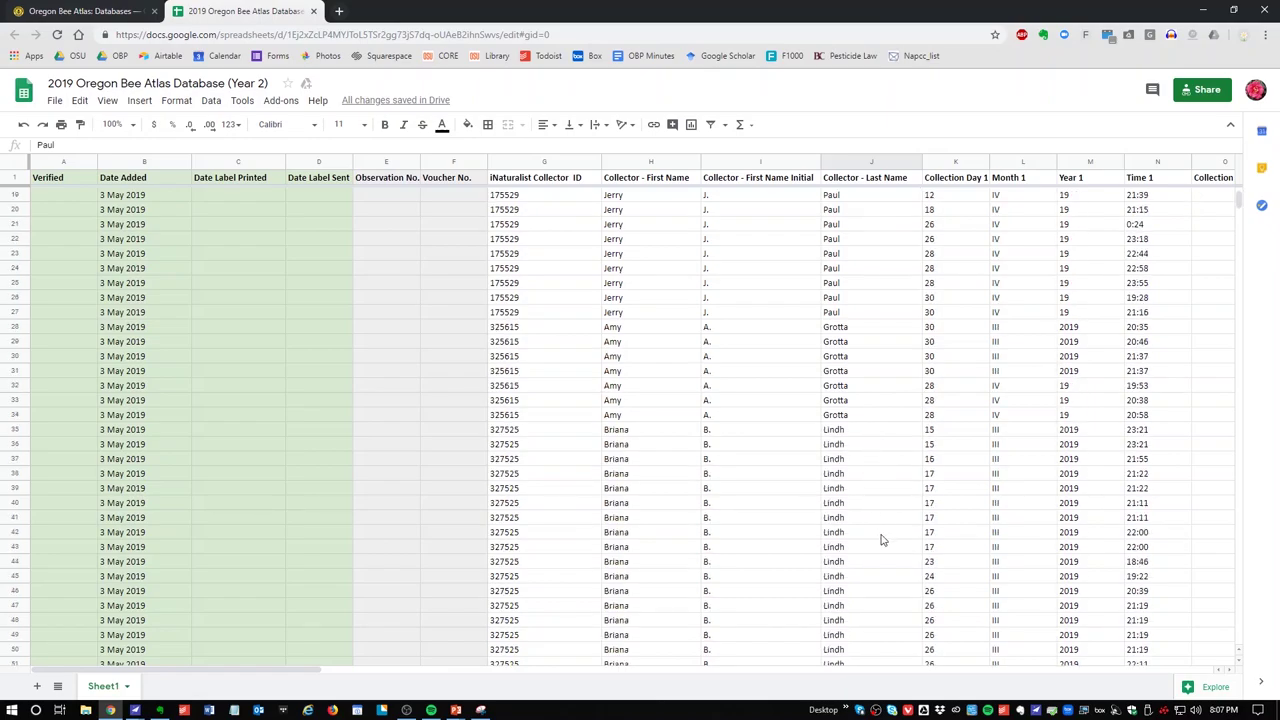
scroll(881, 540, "up", 5)
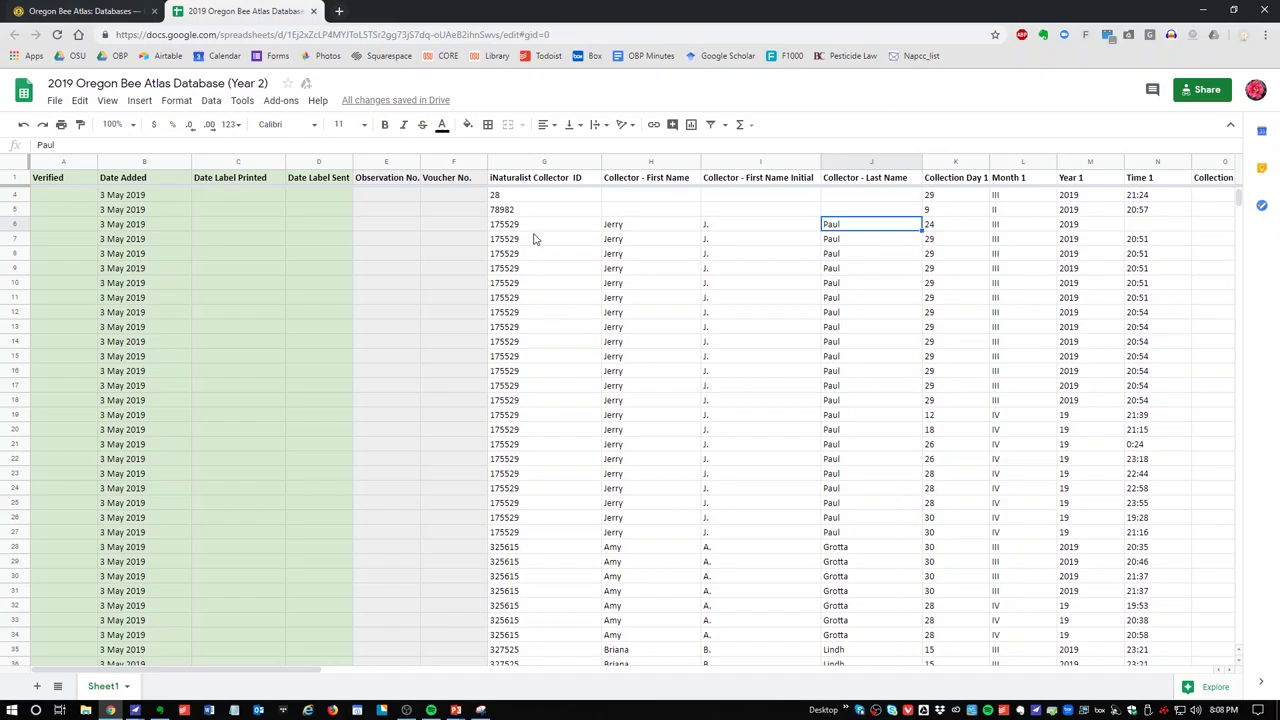
Compare the iNaturalist Collector ID values in rows 6 to 27 with the matching last names and the next collector's ID.
left_click_drag(535, 226, 543, 551)
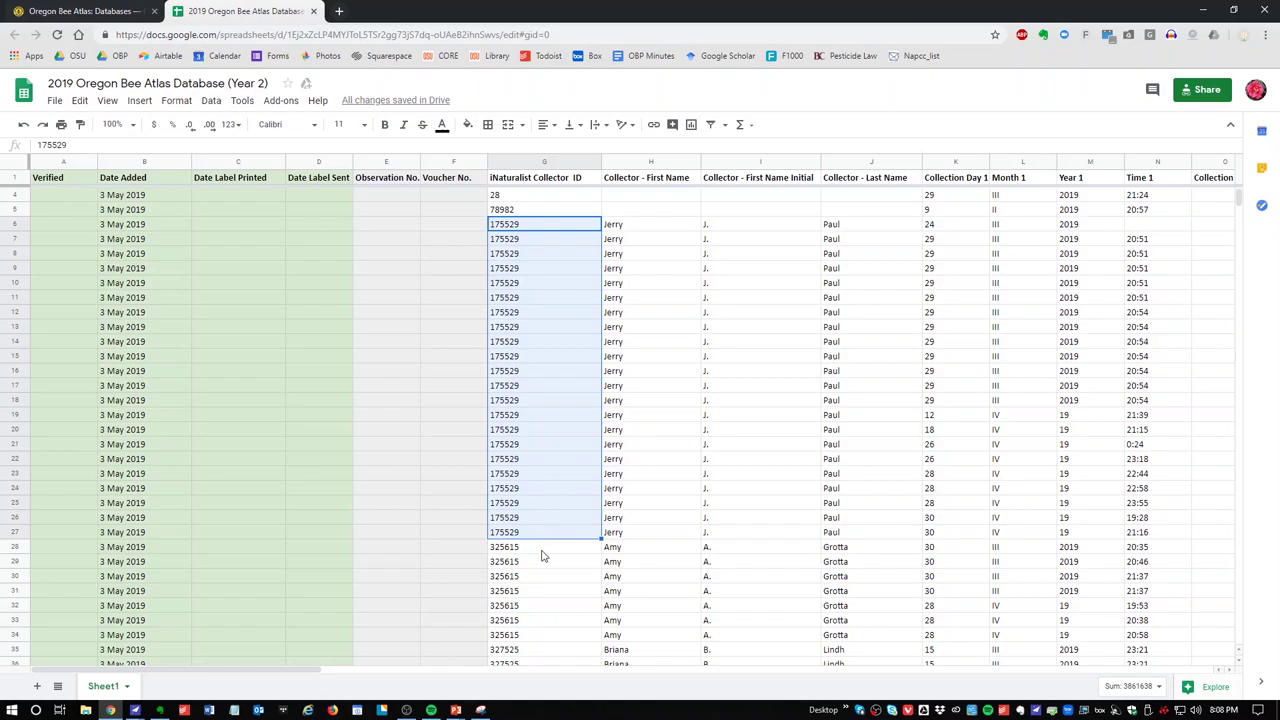
left_click(545, 560)
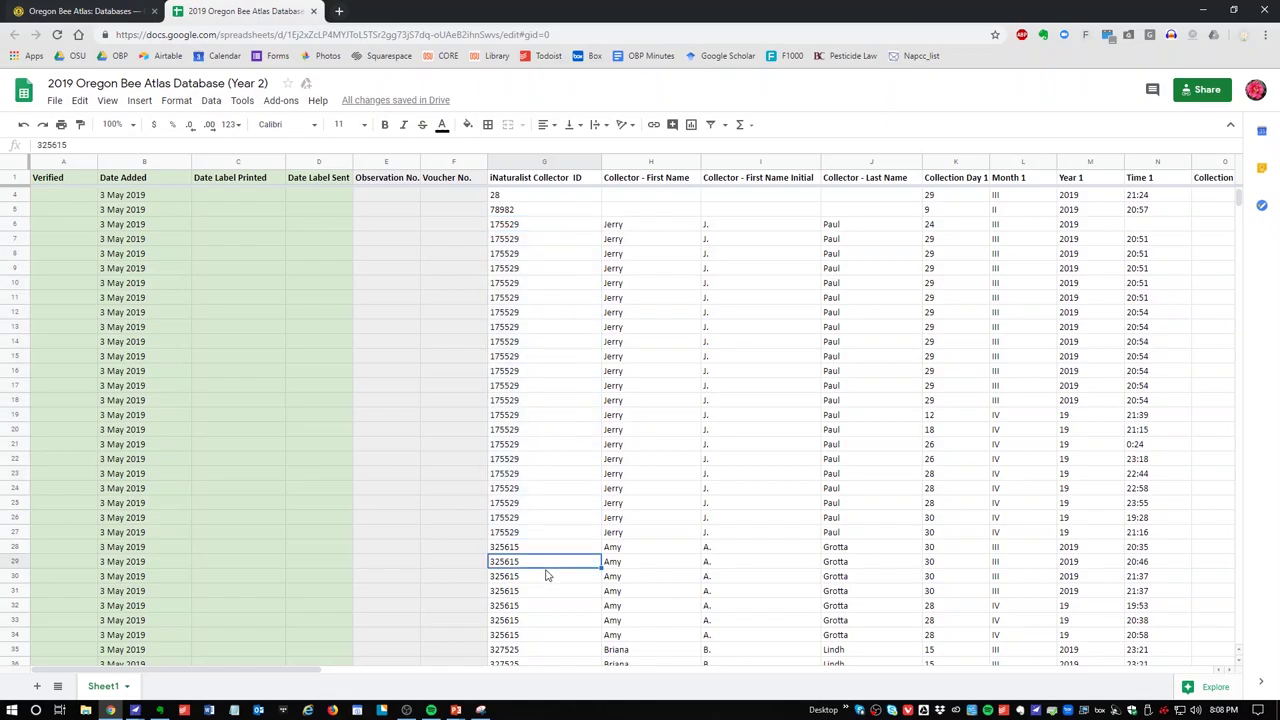
left_click(878, 229)
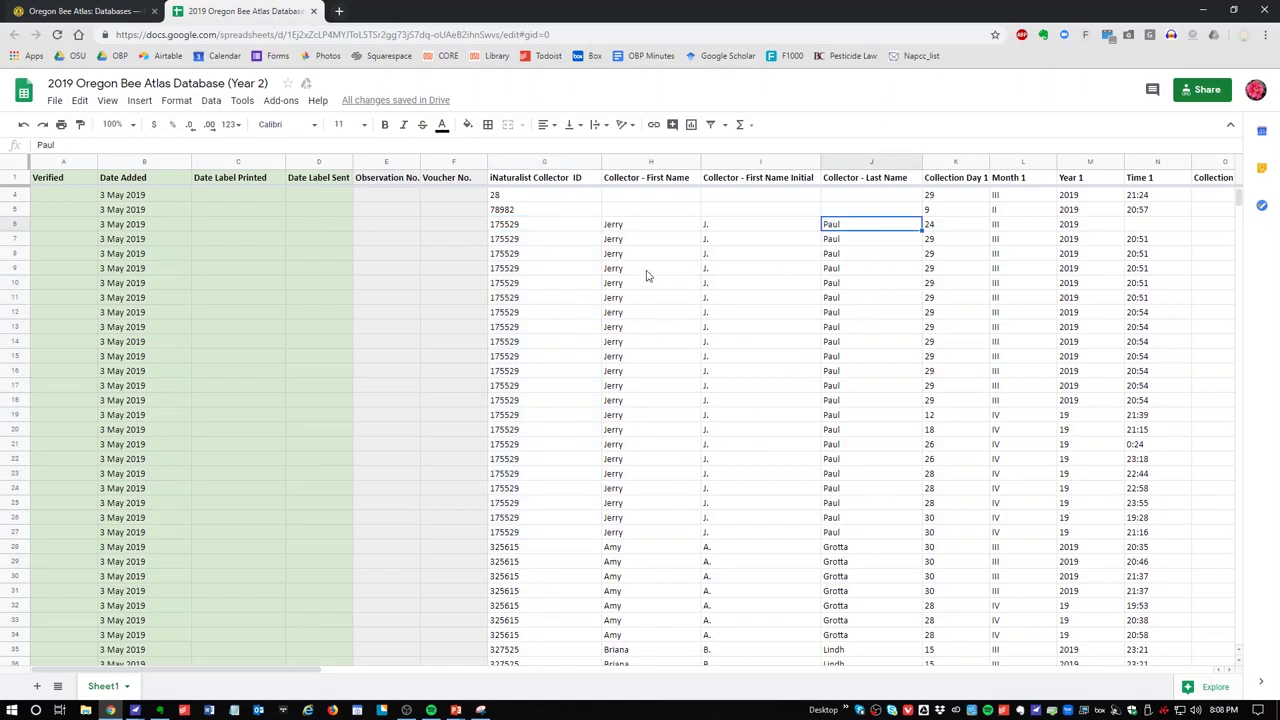
left_click(843, 537)
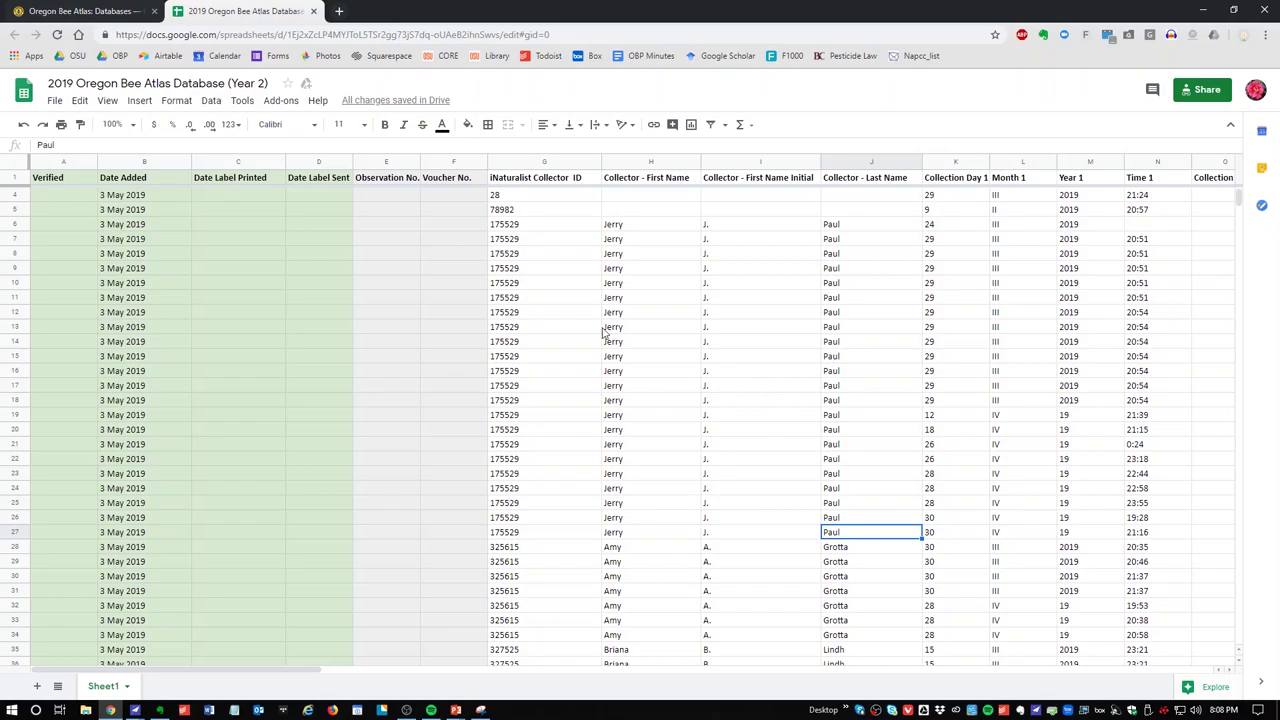
left_click(566, 290)
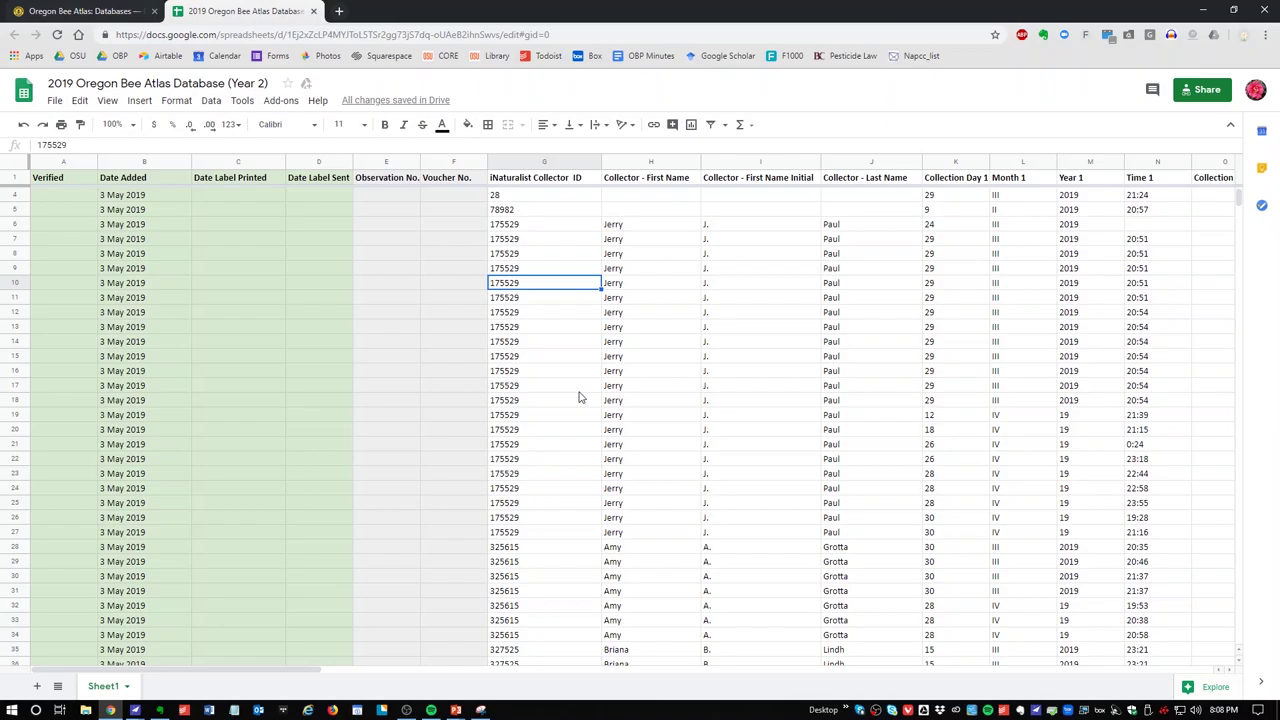
left_click(544, 371)
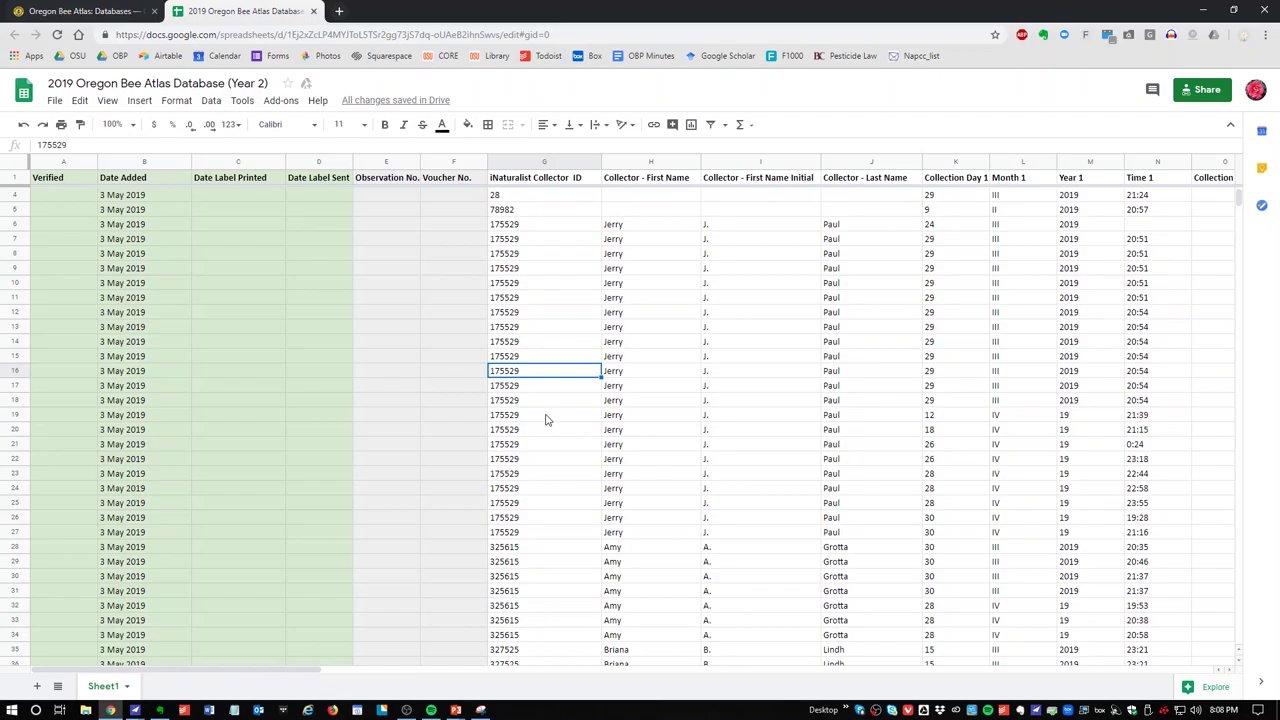
Scan the iNaturalist Collector ID and collector name columns down to about row 190 and back, checking for records with missing names.
scroll(580, 425, "down", 5)
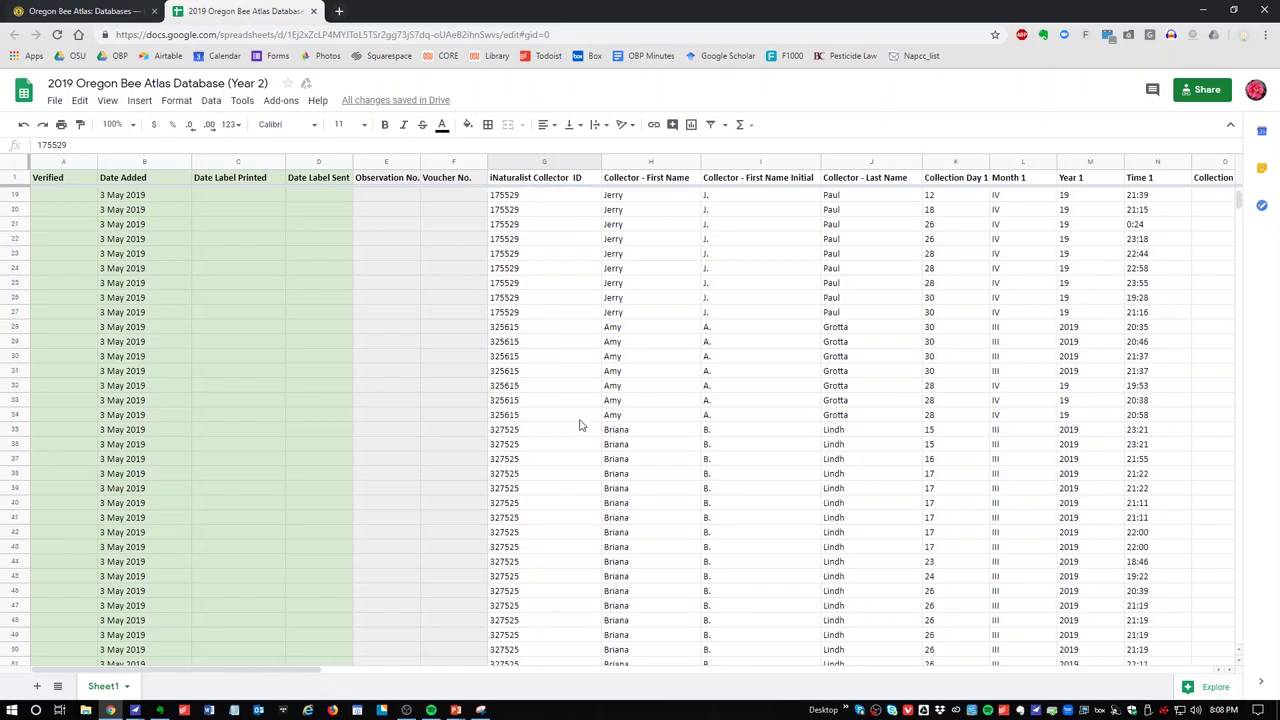
scroll(580, 425, "down", 20)
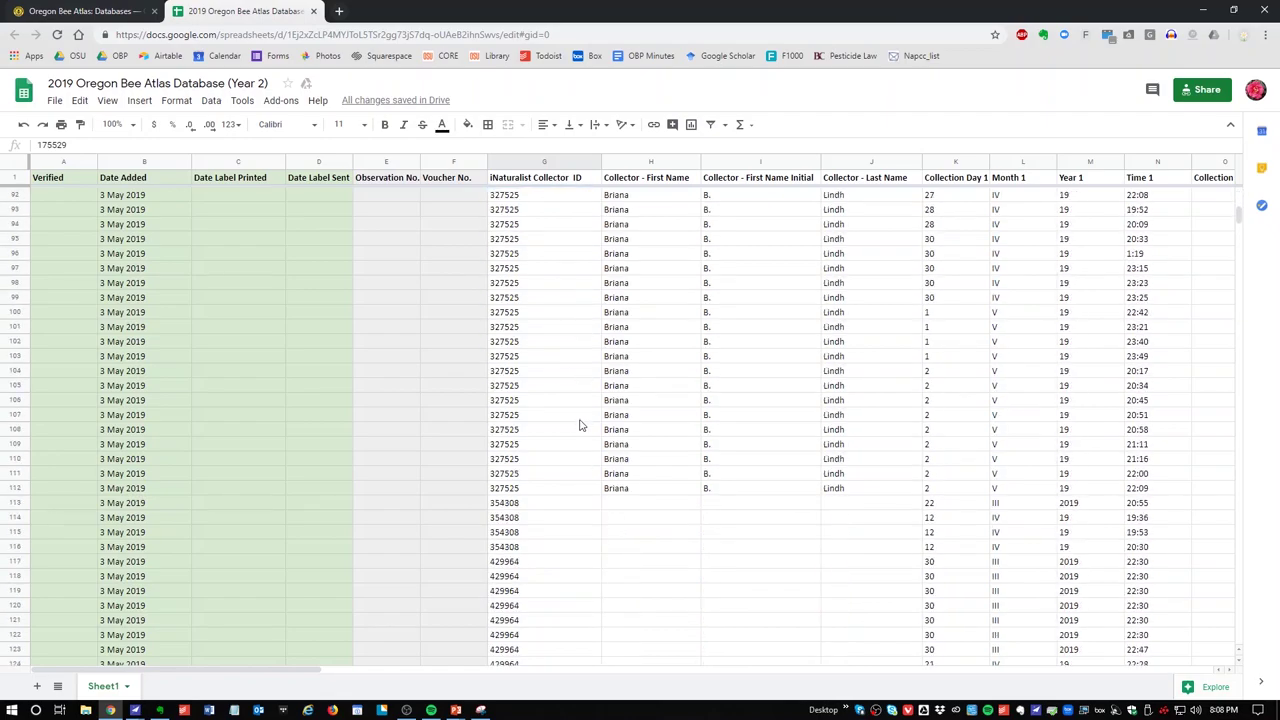
scroll(580, 425, "up", 20)
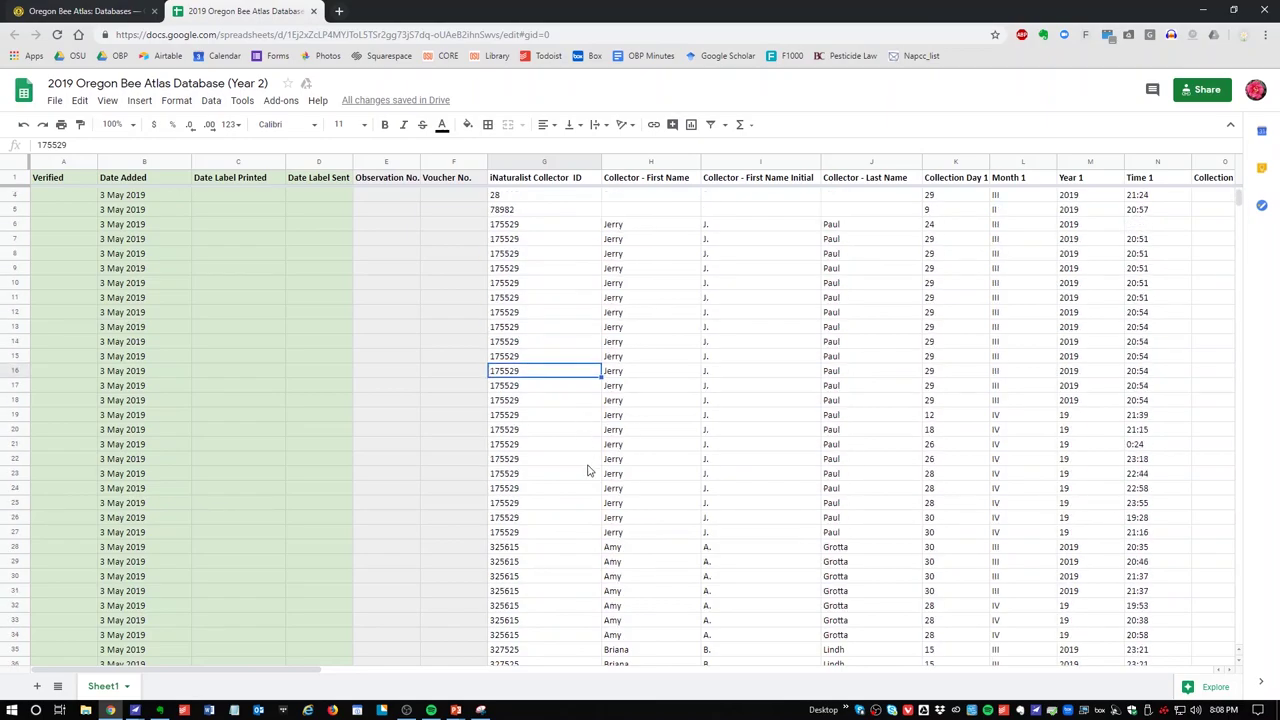
scroll(588, 470, "down", 6)
scroll(588, 470, "up", 5)
scroll(586, 497, "down", 3)
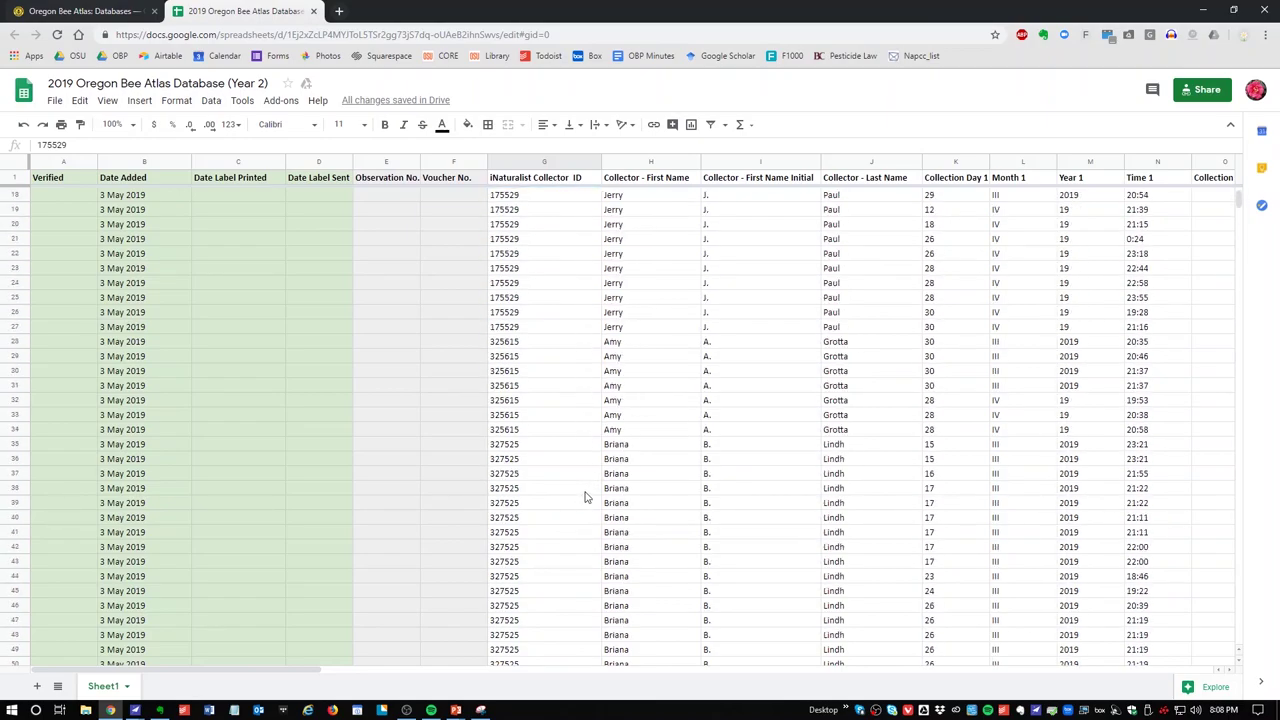
scroll(586, 497, "down", 3)
scroll(570, 449, "down", 2)
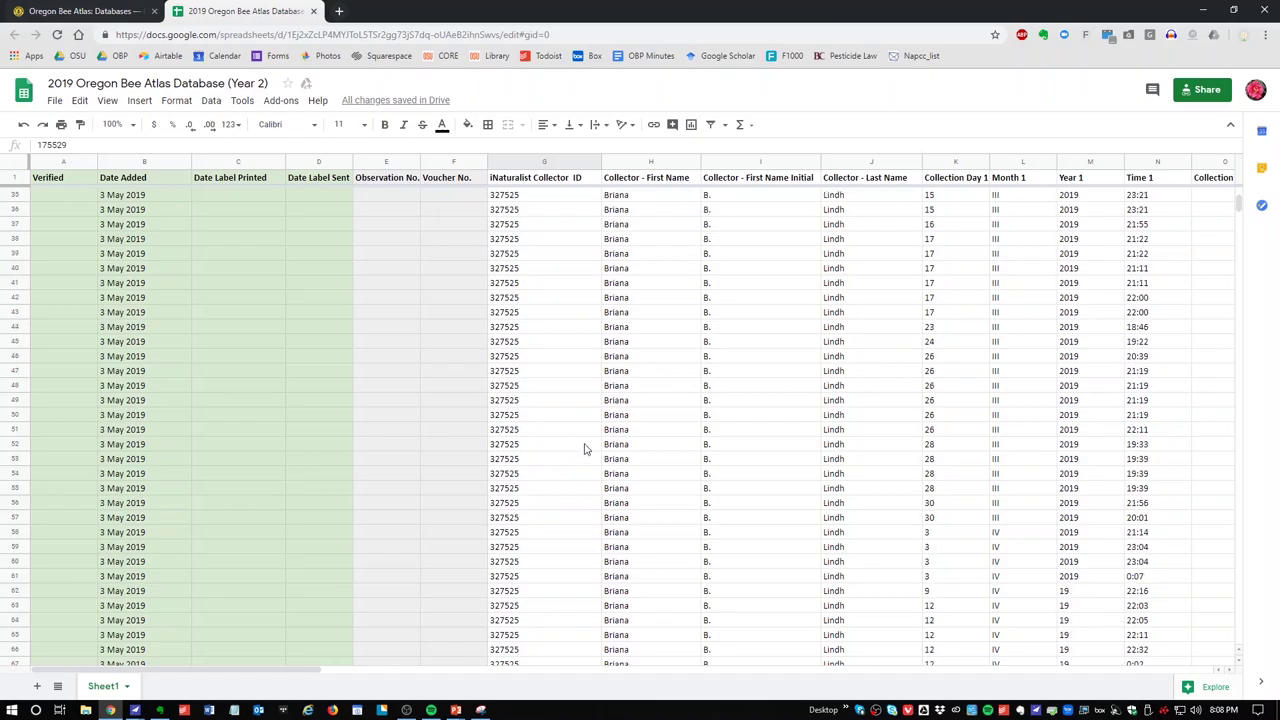
scroll(585, 449, "down", 20)
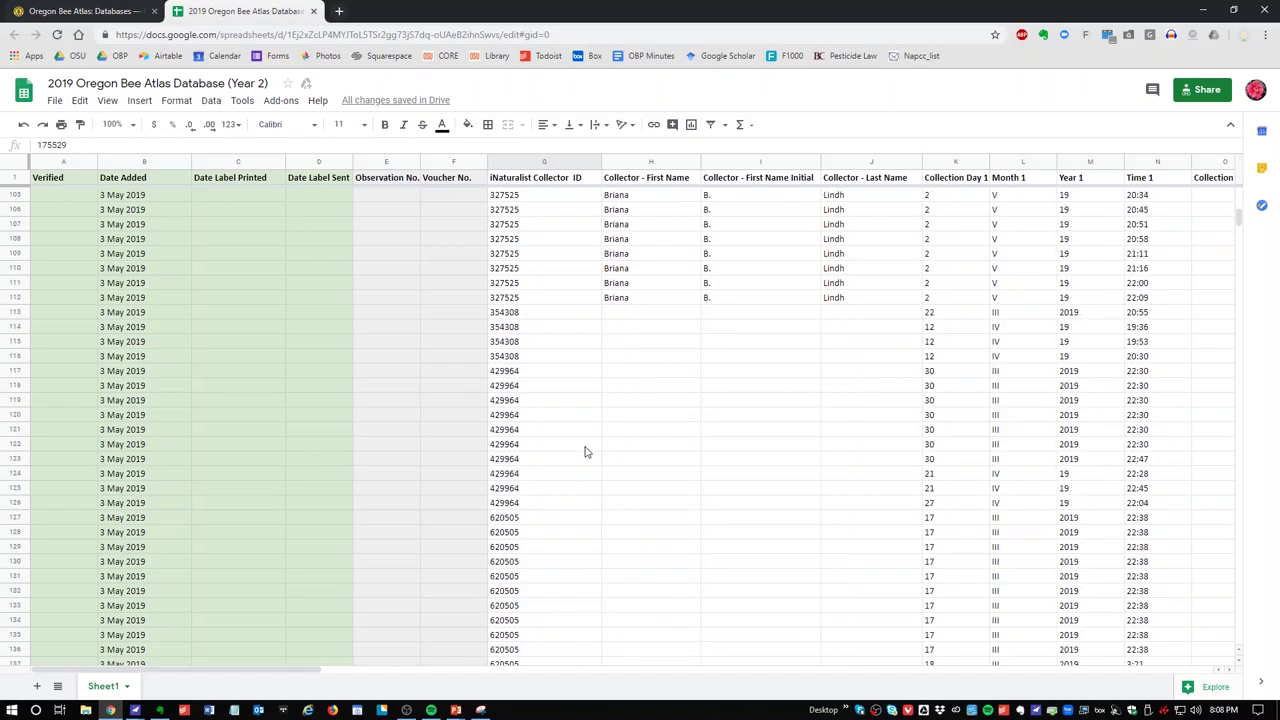
scroll(586, 452, "down", 18)
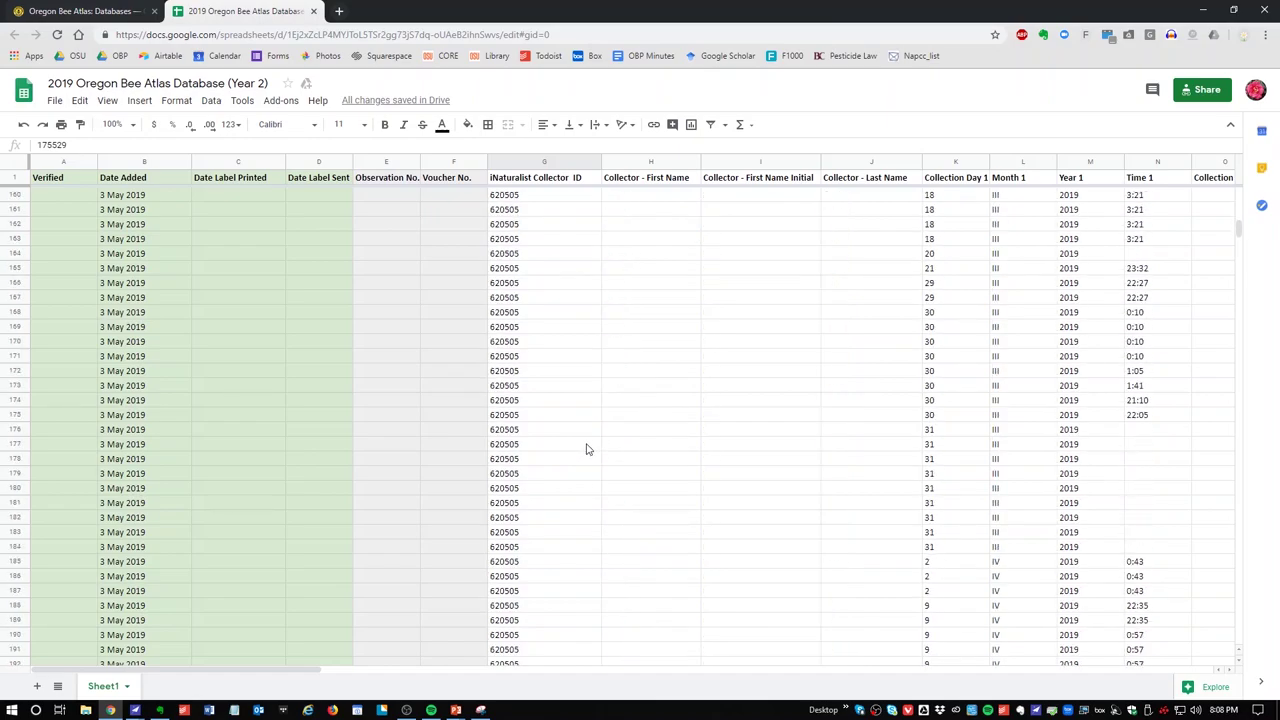
scroll(588, 449, "down", 5)
scroll(589, 449, "up", 14)
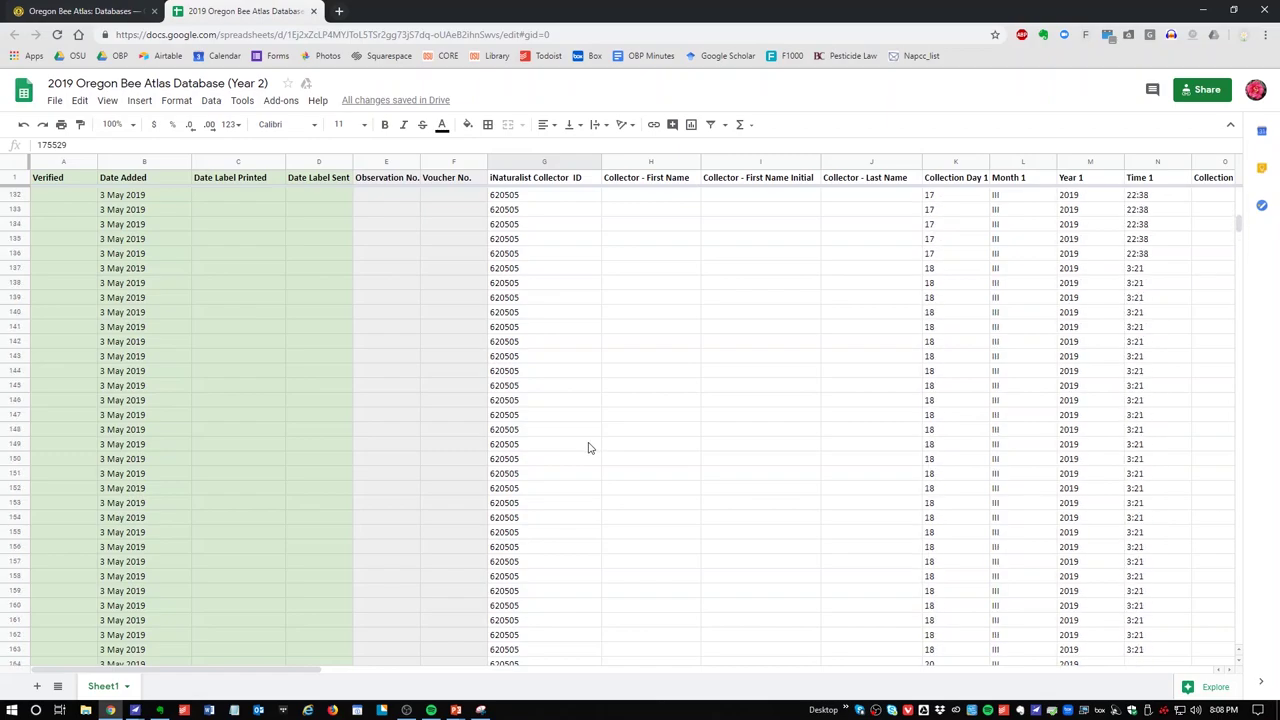
scroll(588, 448, "up", 2)
scroll(594, 236, "up", 20)
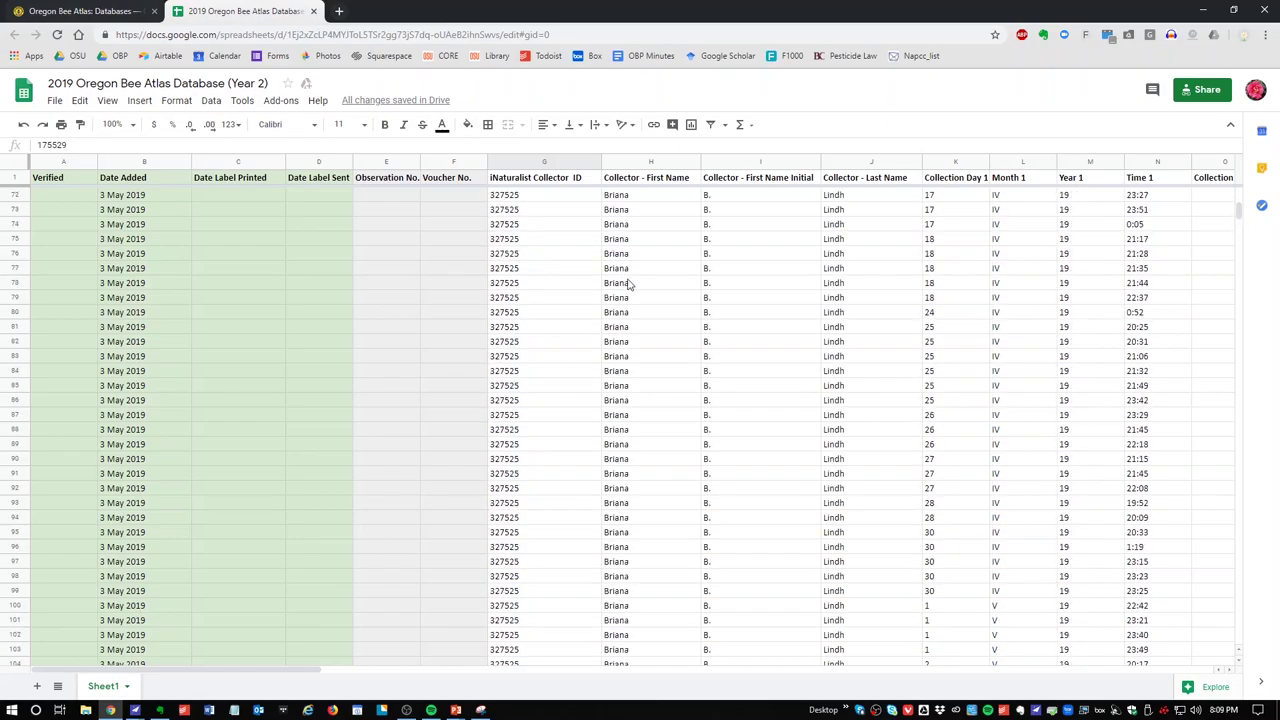
scroll(637, 315, "up", 15)
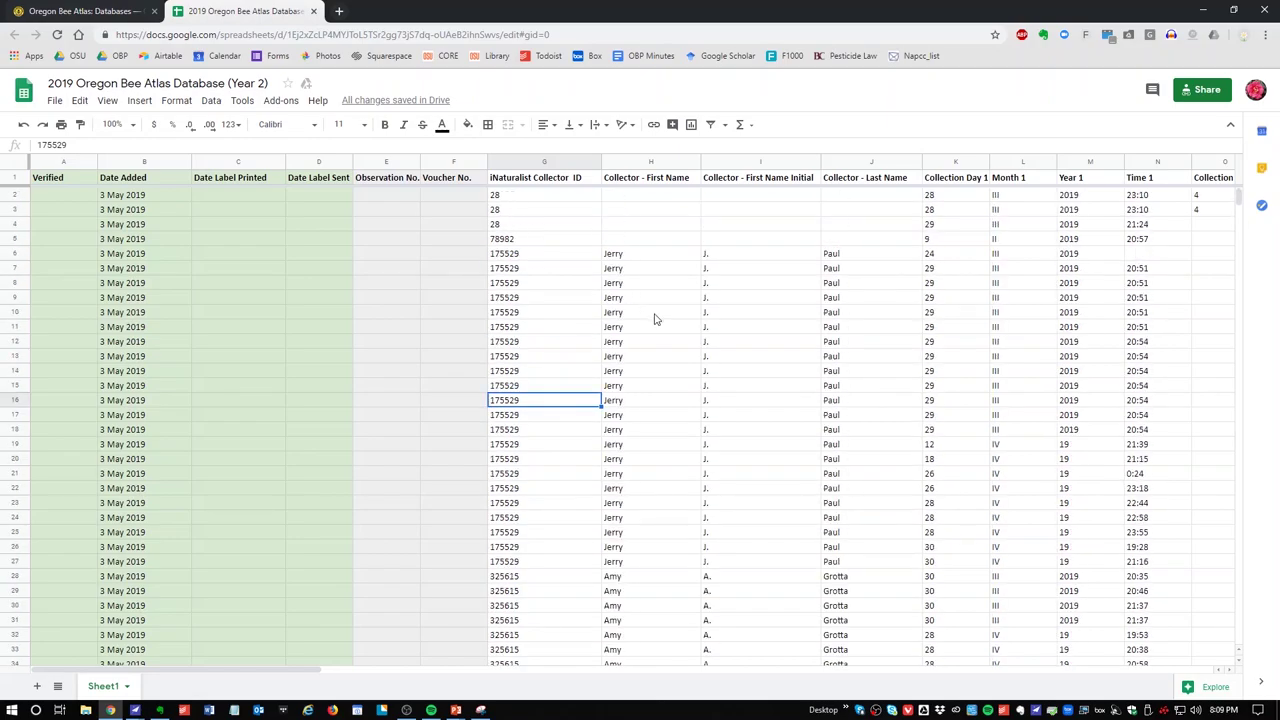
scroll(655, 360, "down", 20)
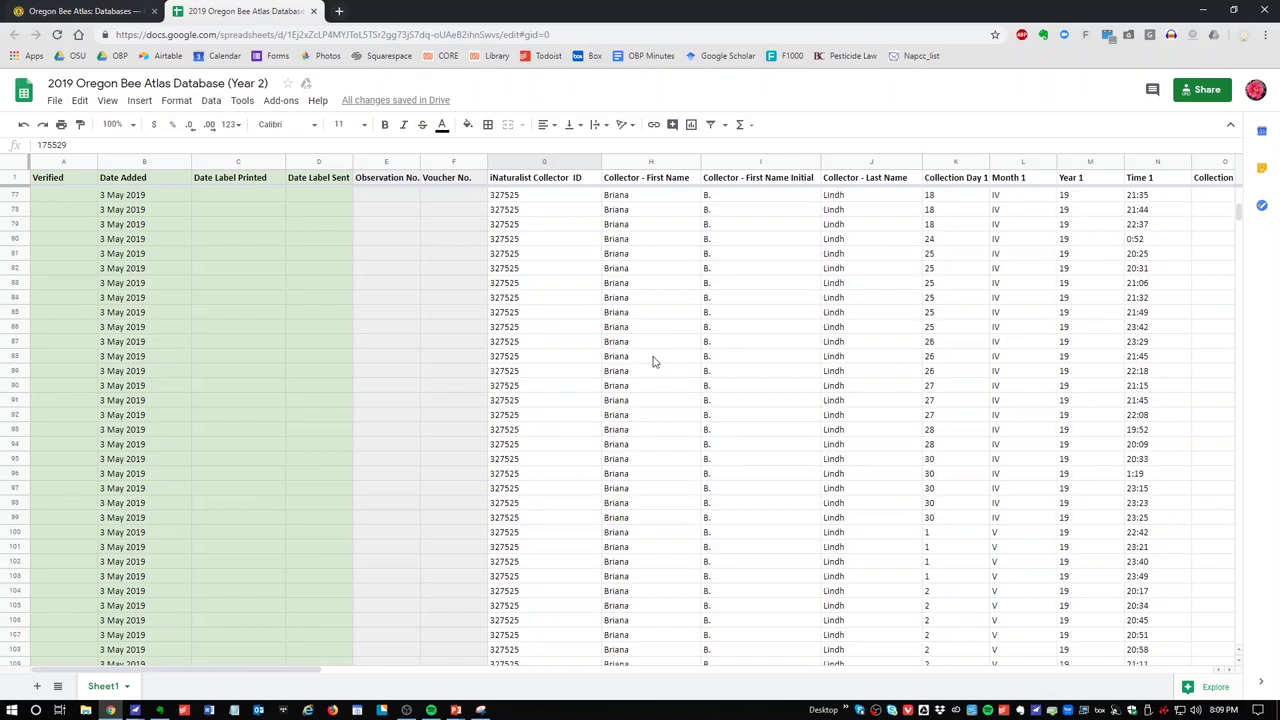
Review the row 123 record from the Collector - First Name column across to the Lat/Long Accuracy column.
left_click(653, 360)
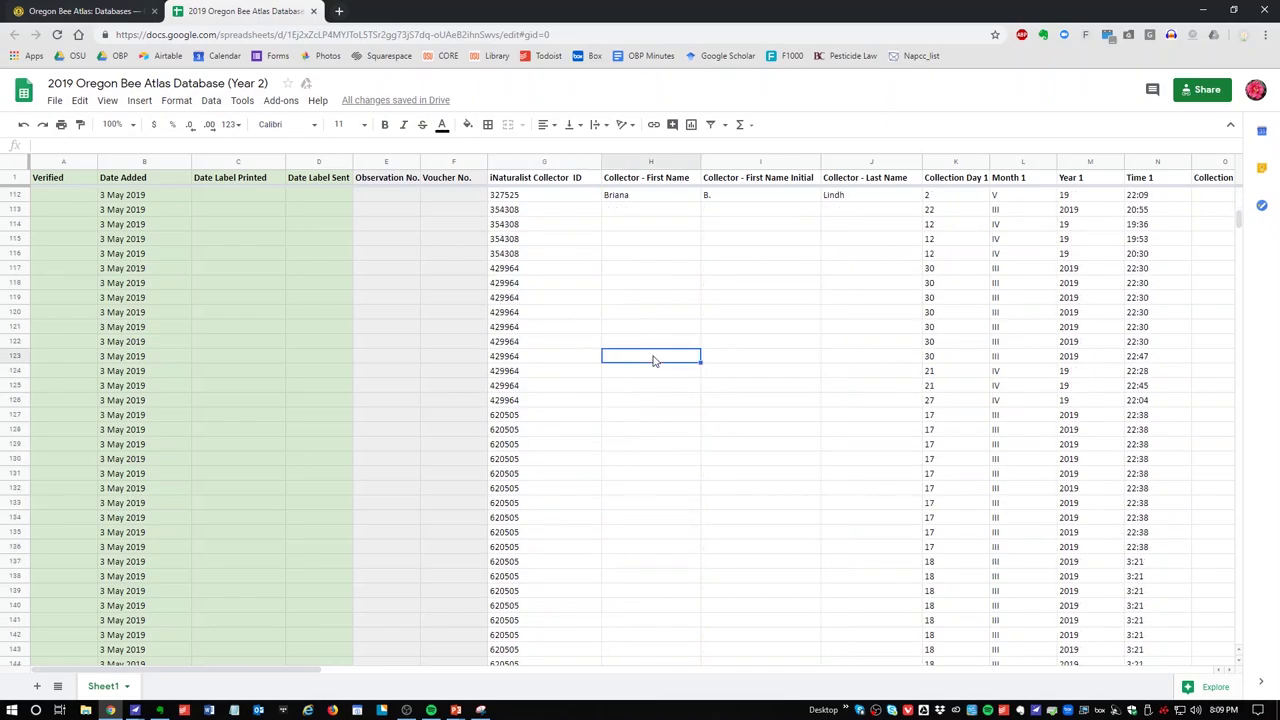
key("Right")
key("Right")
key("Right")
key("Right")
key("Right")
key("Right")
key("Right")
key("Right")
key("Right")
key("Right")
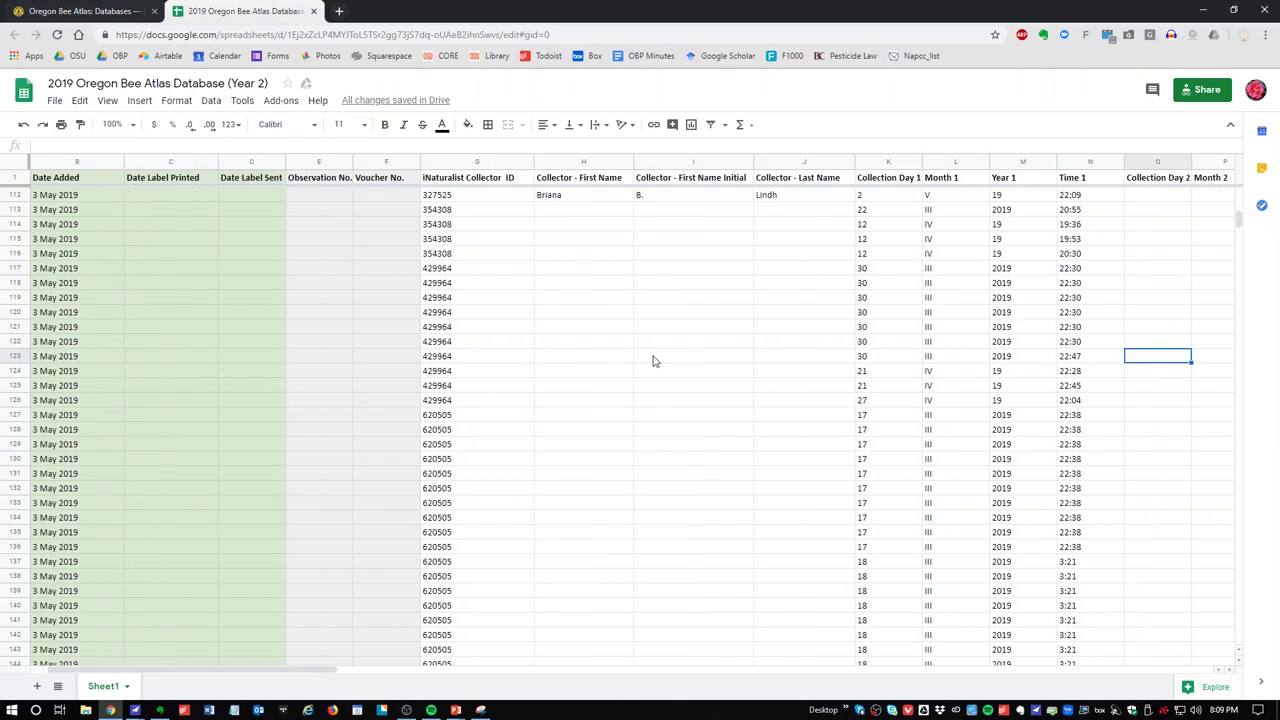
key("Right")
key("Right")
key("Right")
key("Right")
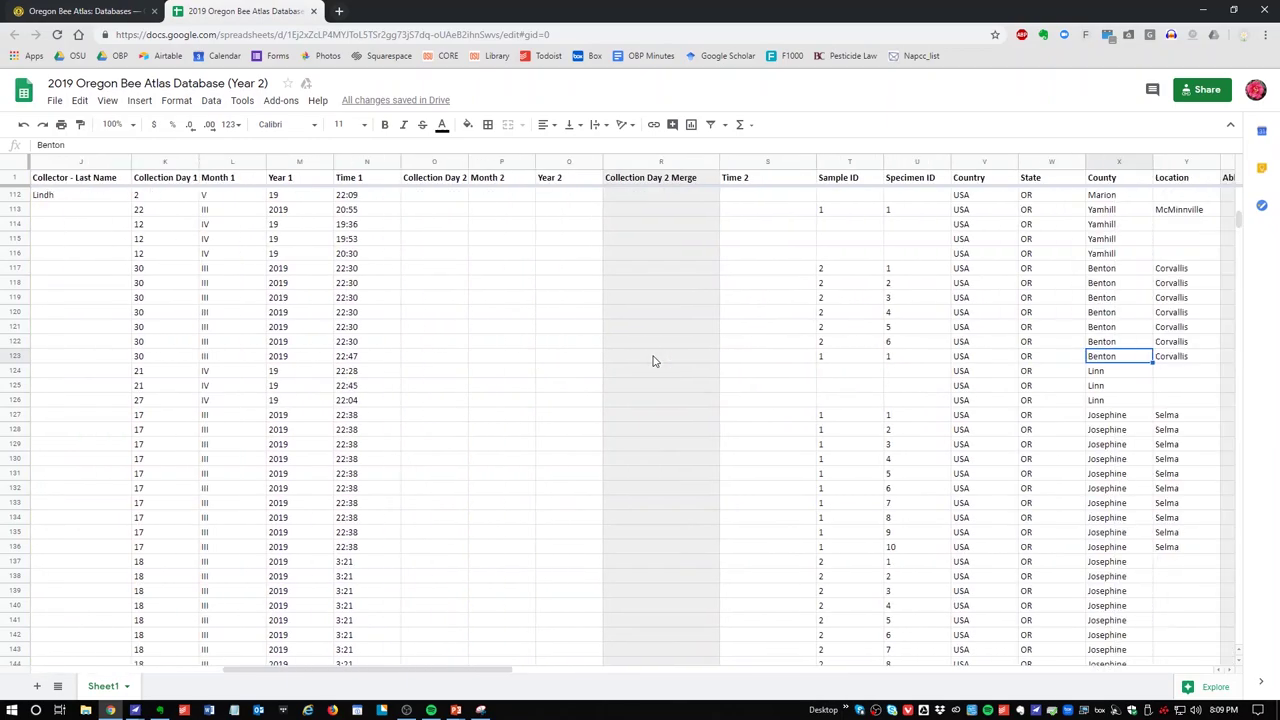
key("Left")
key("Right")
key("Right")
key("Right")
key("Right")
key("Right")
key("Right")
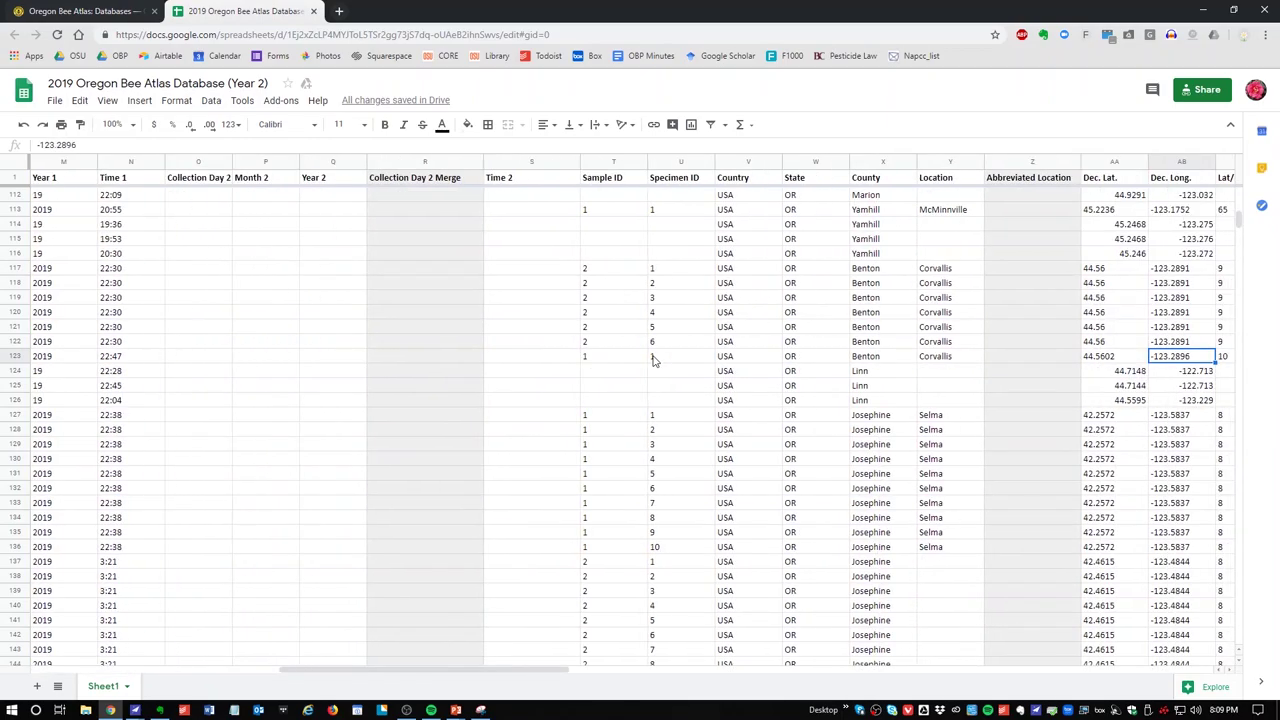
Look back through the Specimen ID, Sample ID and date columns up to row 117, ending at its Verified cell.
key("Left")
key("Left")
key("Left")
key("Left")
key("Left")
key("Left")
key("Left")
key("Left")
key("Left")
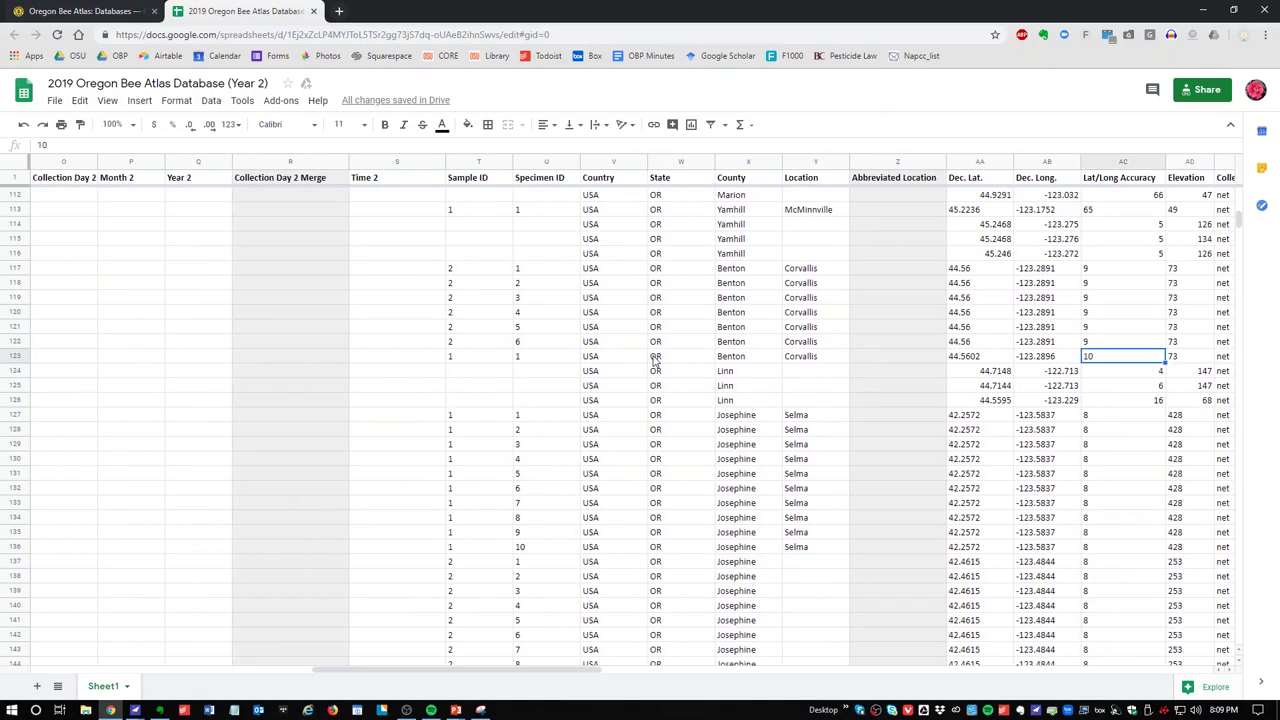
key("Up")
key("Up")
key("Up")
key("Up")
key("Up")
key("Up")
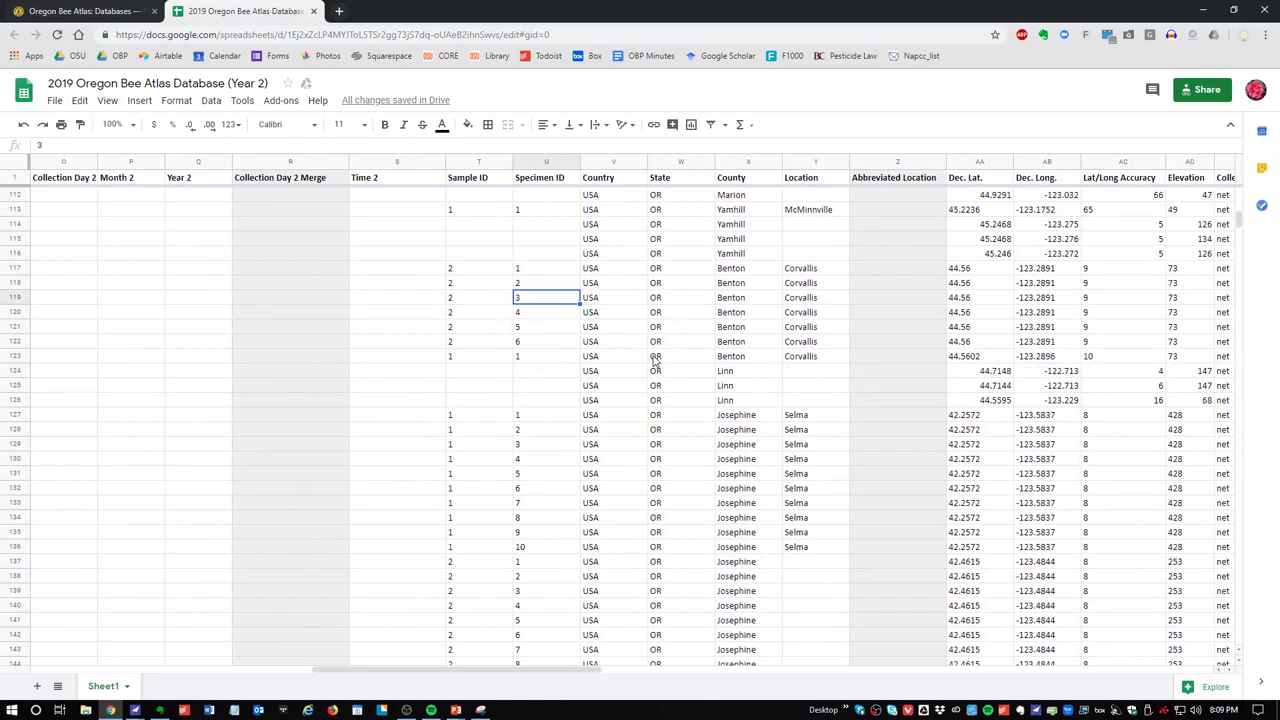
key("Left")
key("Left")
key("Left")
key("Left")
key("Left")
key("Left")
key("Home")
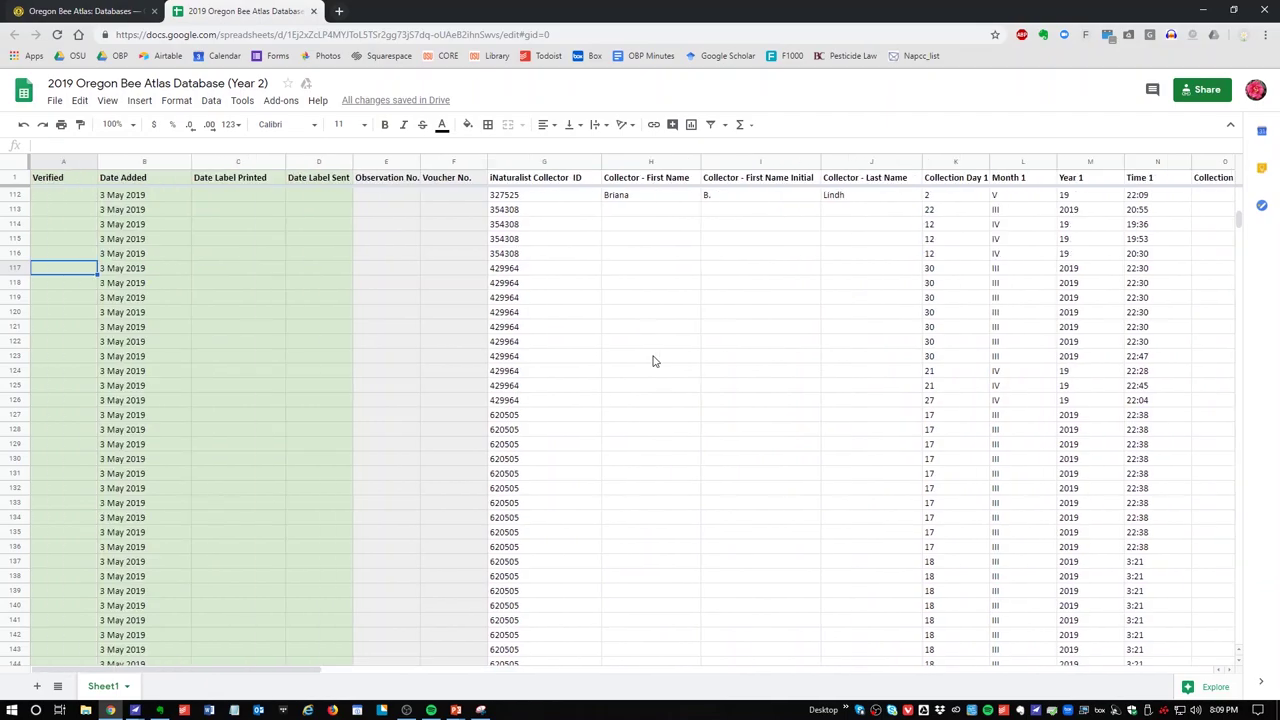
Check the iNaturalist Collector ID and collector first name and initial cells in row 117, returning to the Verified column.
key("Right")
key("Right")
key("Right")
key("Right")
key("Right")
key("Right")
key("Right")
key("Right")
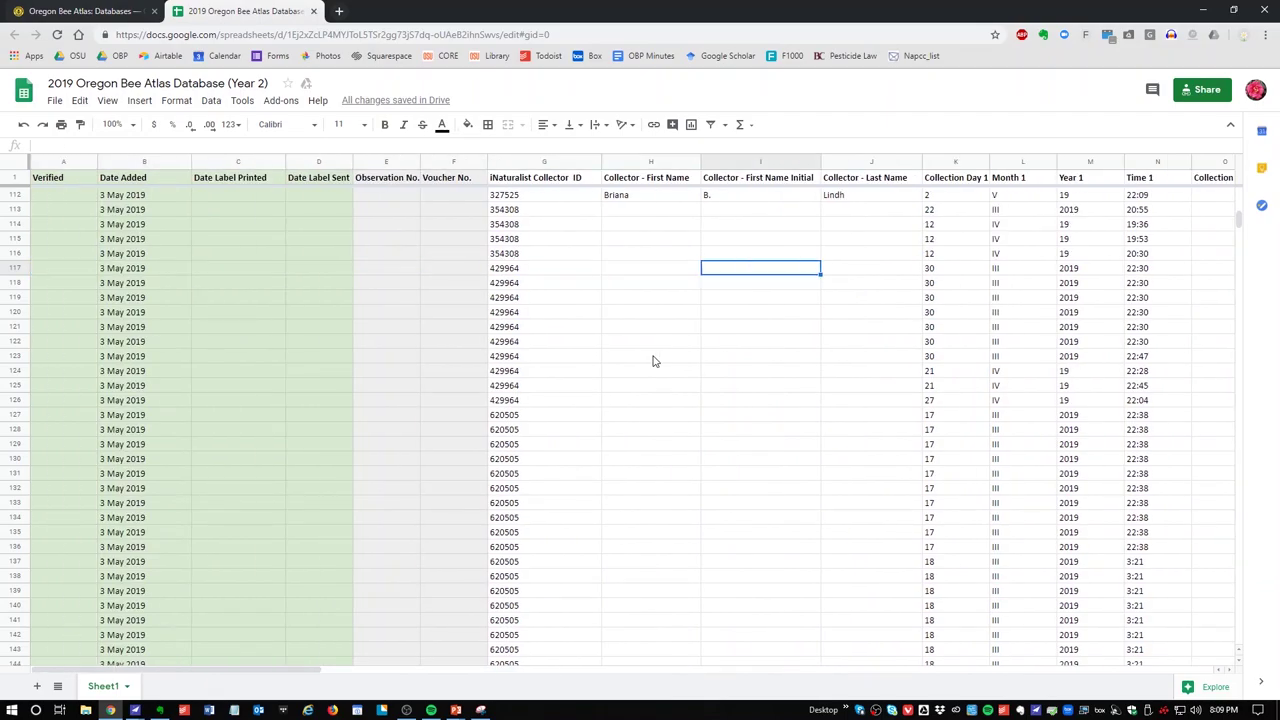
key("Left")
key("Left")
key("Left")
key("Home")
Look back up through the records along the Verified column to the top of the sheet, ending at row 8.
key("Up")
key("Up")
key("Up")
key("Up")
key("Up")
key("Up")
key("Up")
key("Up")
key("Up")
key("Up")
key("Up")
key("Up")
key("Up")
key("Up")
key("Up")
key("Up")
key("Up")
key("Up")
key("Up")
key("Up")
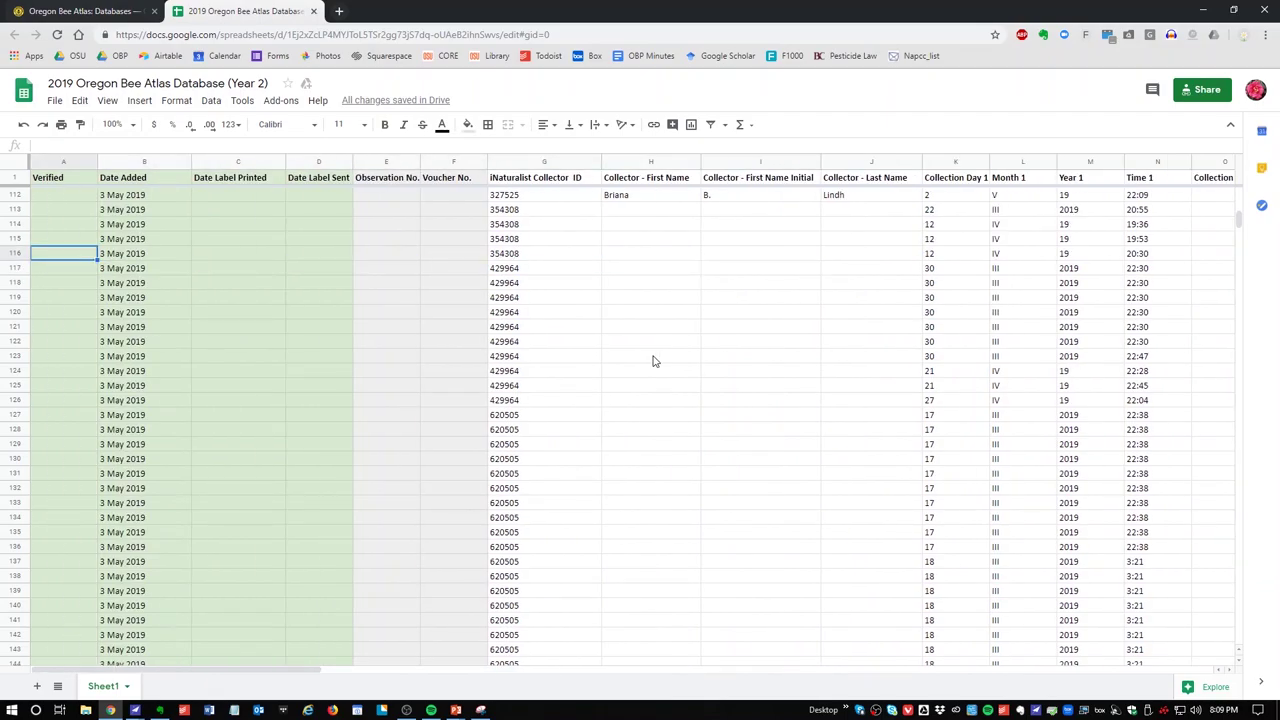
key("Up")
key("Up")
key("Up")
key("Up")
key("Up")
key("Up")
key("Up")
key("Up")
key("Up")
key("Up")
key("Up")
key("Up")
key("Up")
key("Up")
key("Up")
key("Up")
key("Up")
key("Up")
key("Up")
key("Up")
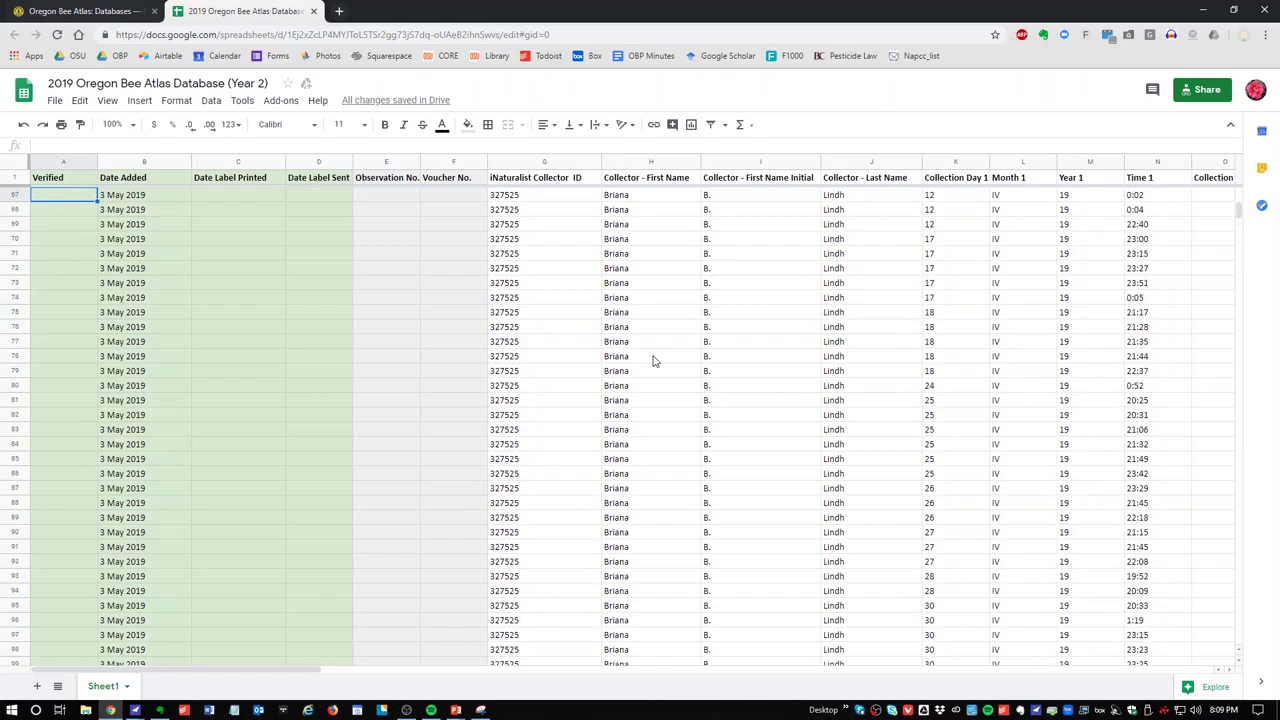
key("Up")
key("Up")
key("Up")
key("Up")
key("Up")
key("Up")
key("Up")
key("Up")
key("Up")
key("Up")
key("Up")
key("Up")
key("Up")
key("Up")
key("Up")
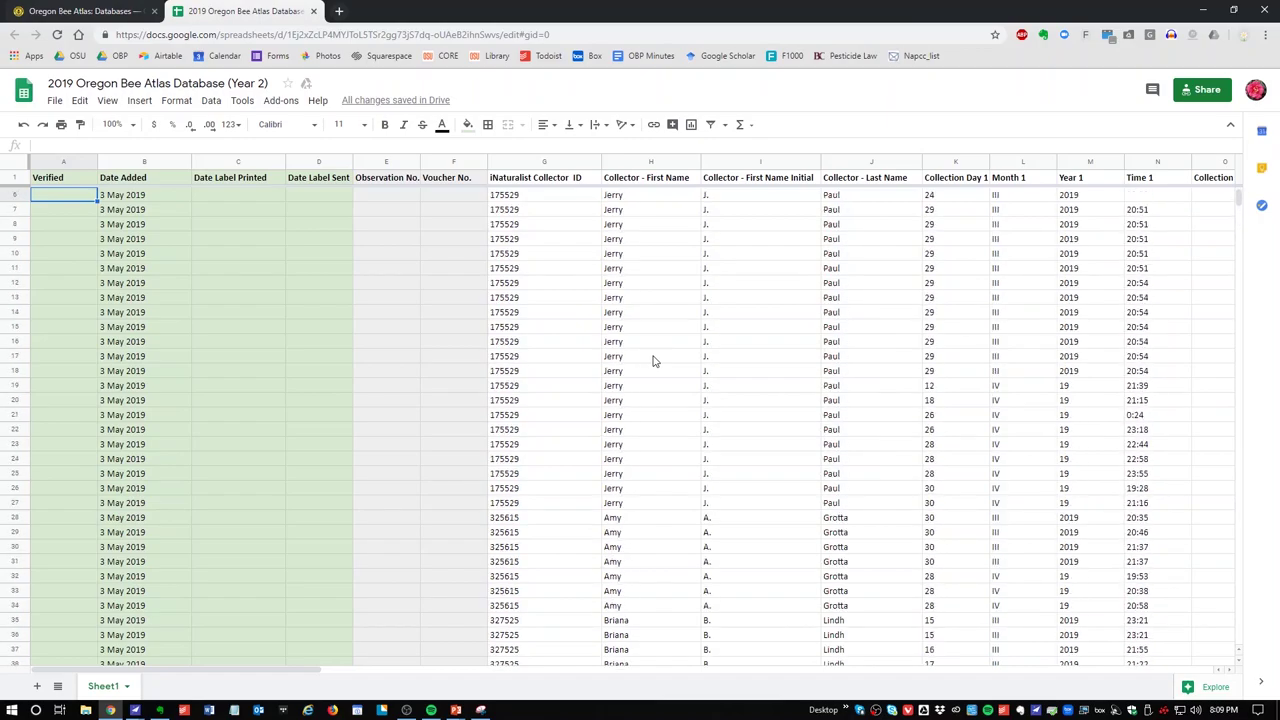
key("Up")
key("Up")
key("Down")
key("Down")
key("Down")
key("Down")
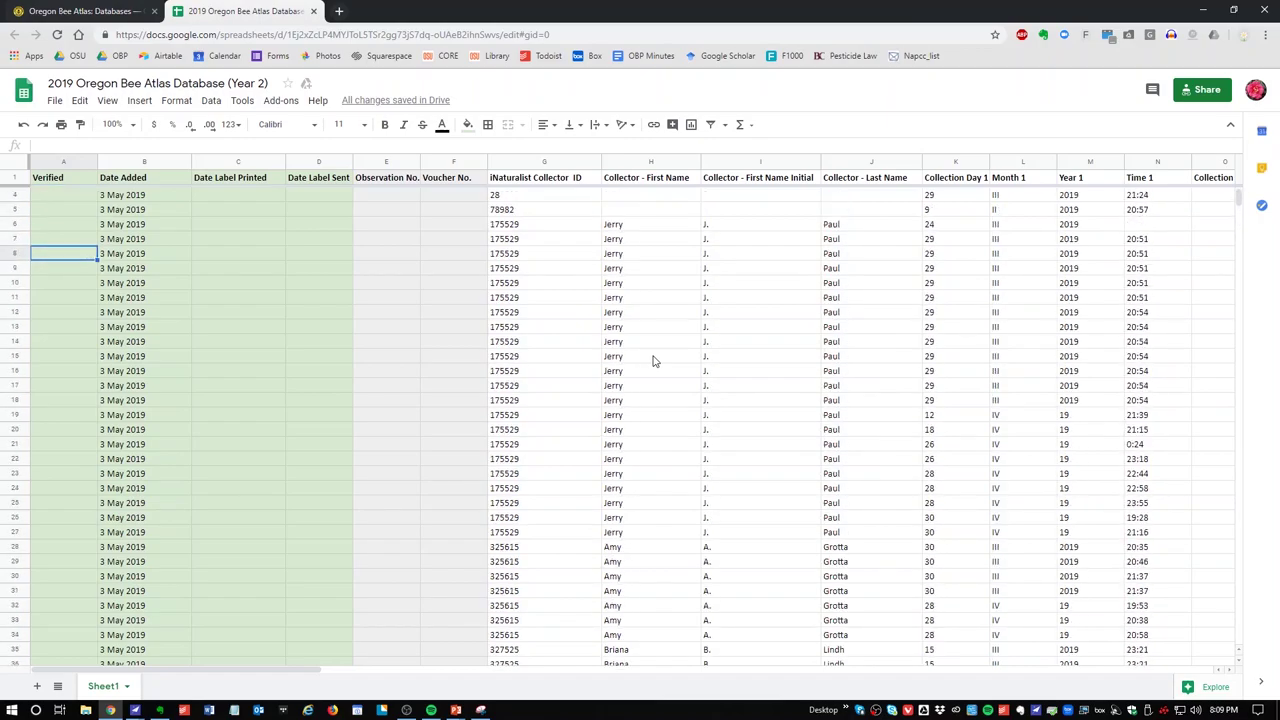
Read across row 8 from the Verified column through the collector ID and names to the Time 1 column.
key("Right")
key("Right")
key("Right")
key("Right")
key("Right")
key("Right")
key("Right")
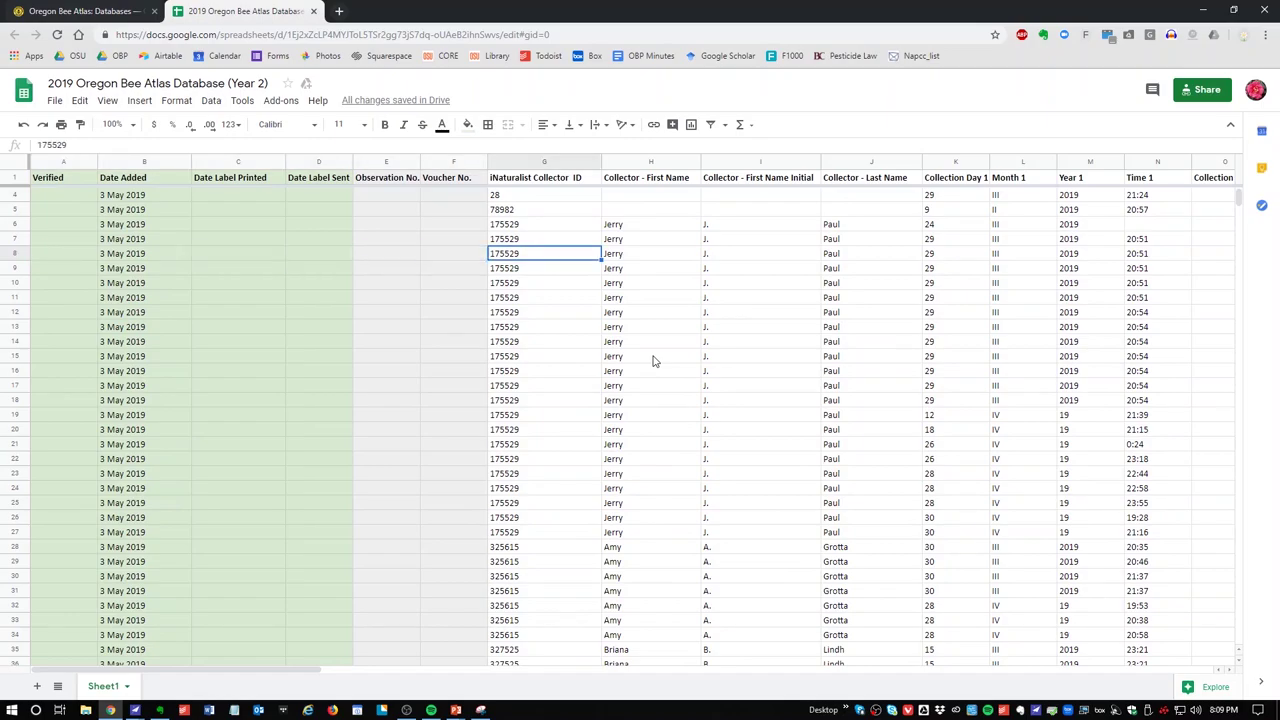
key("Right")
key("Right")
key("Right")
key("Right")
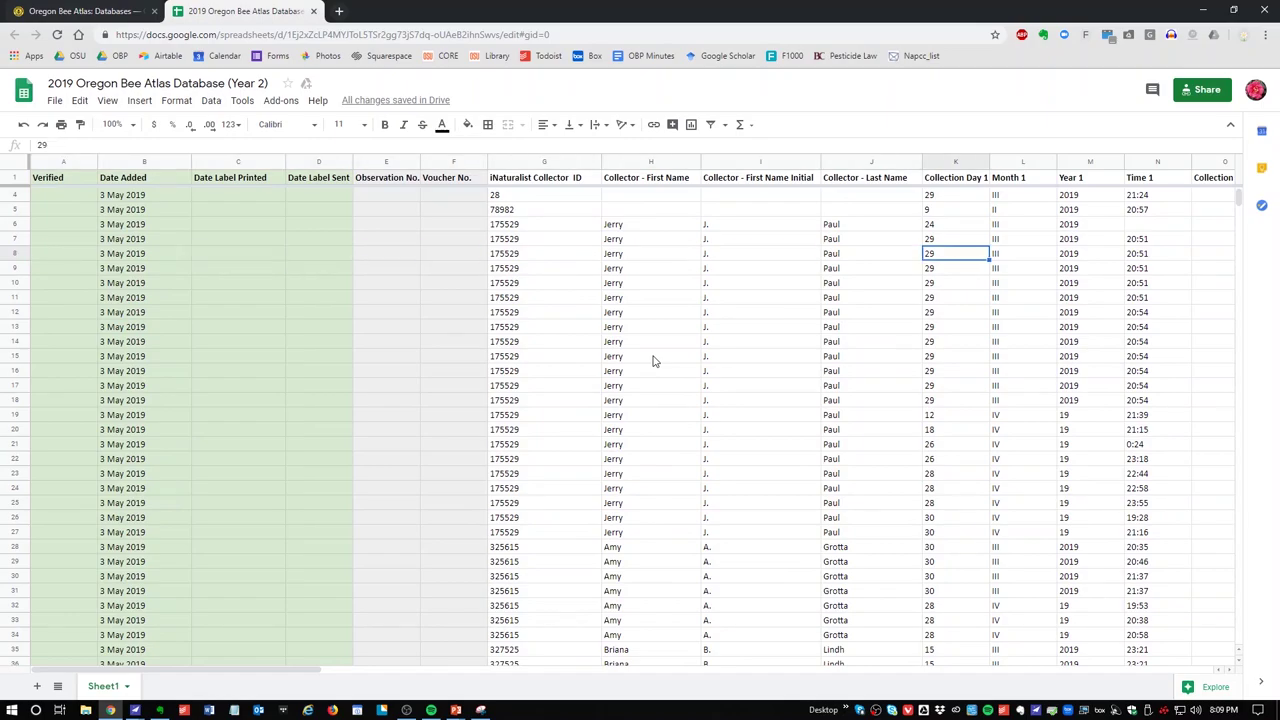
key("Right")
key("Right")
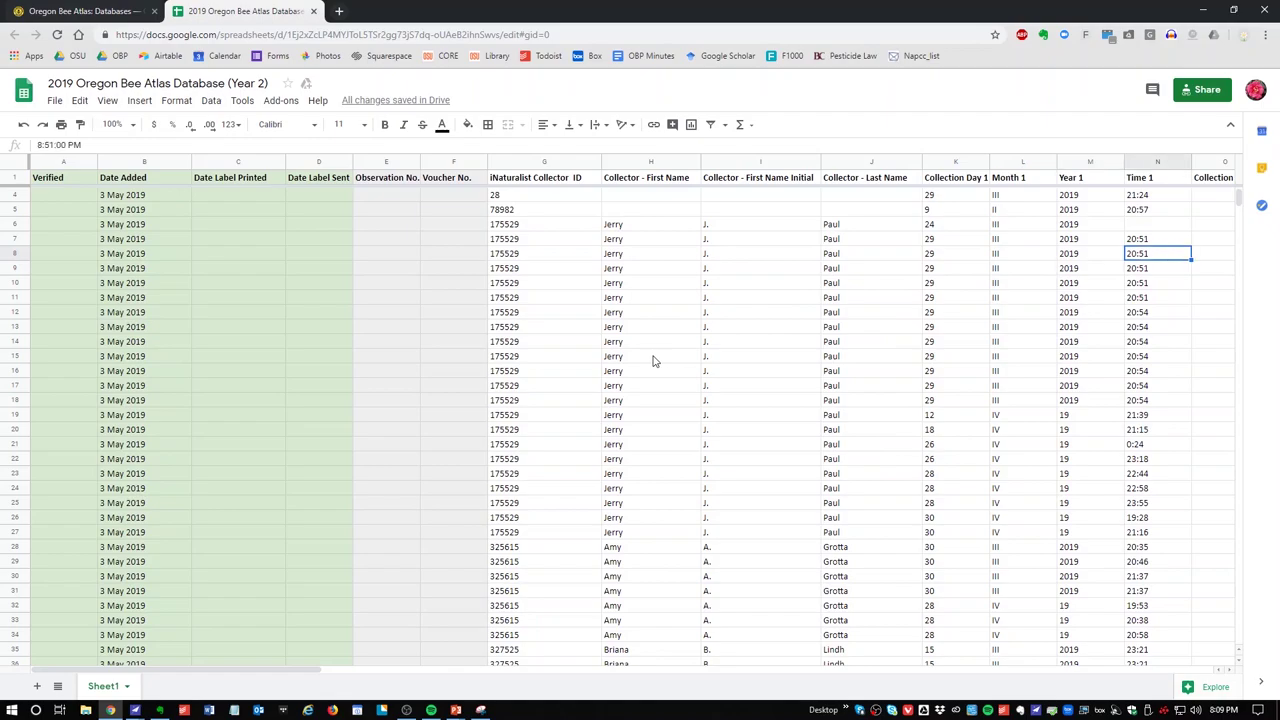
Look at the Time 1 entry in row 7 and go back to that record's iNaturalist Collector ID.
scroll(652, 361, "right", 1)
key("Up")
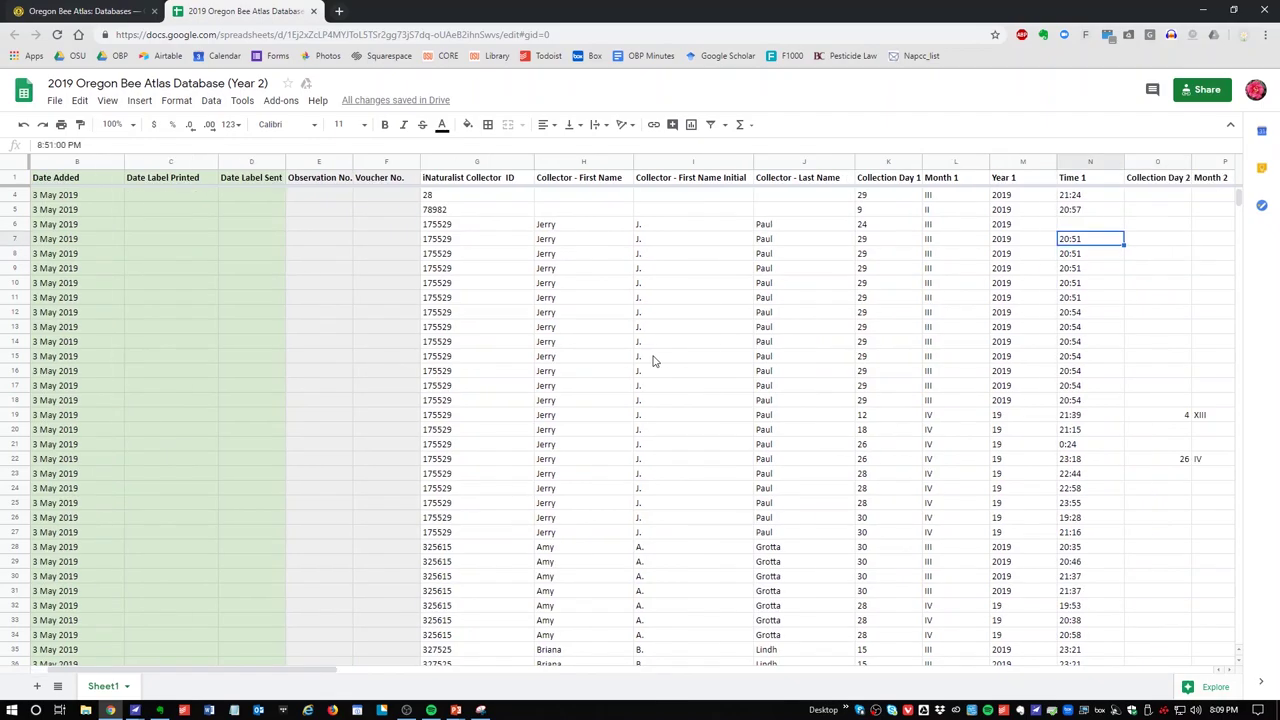
key("Left")
key("Left")
key("Left")
key("Left")
key("Left")
key("Left")
key("Left")
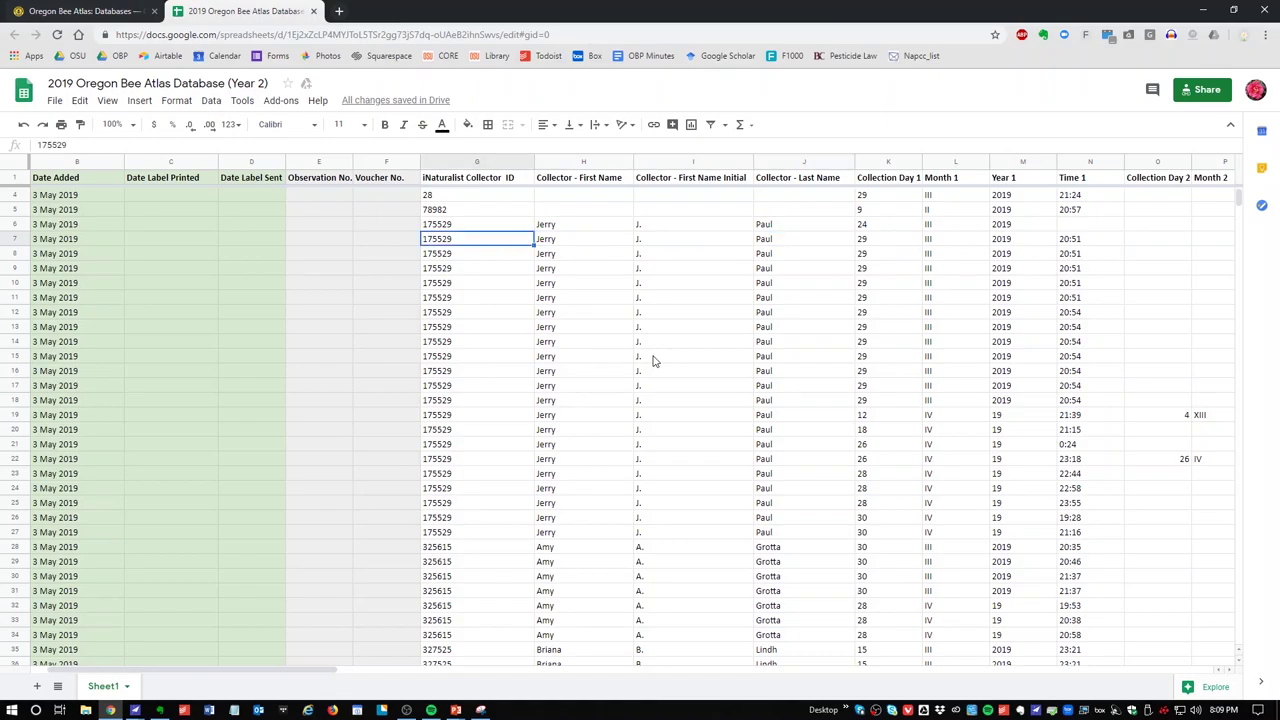
Examine row 7 field by field, from Collector - First Name through Collection Day 1, Month 1 and Year 1 to Time 1.
key("Right")
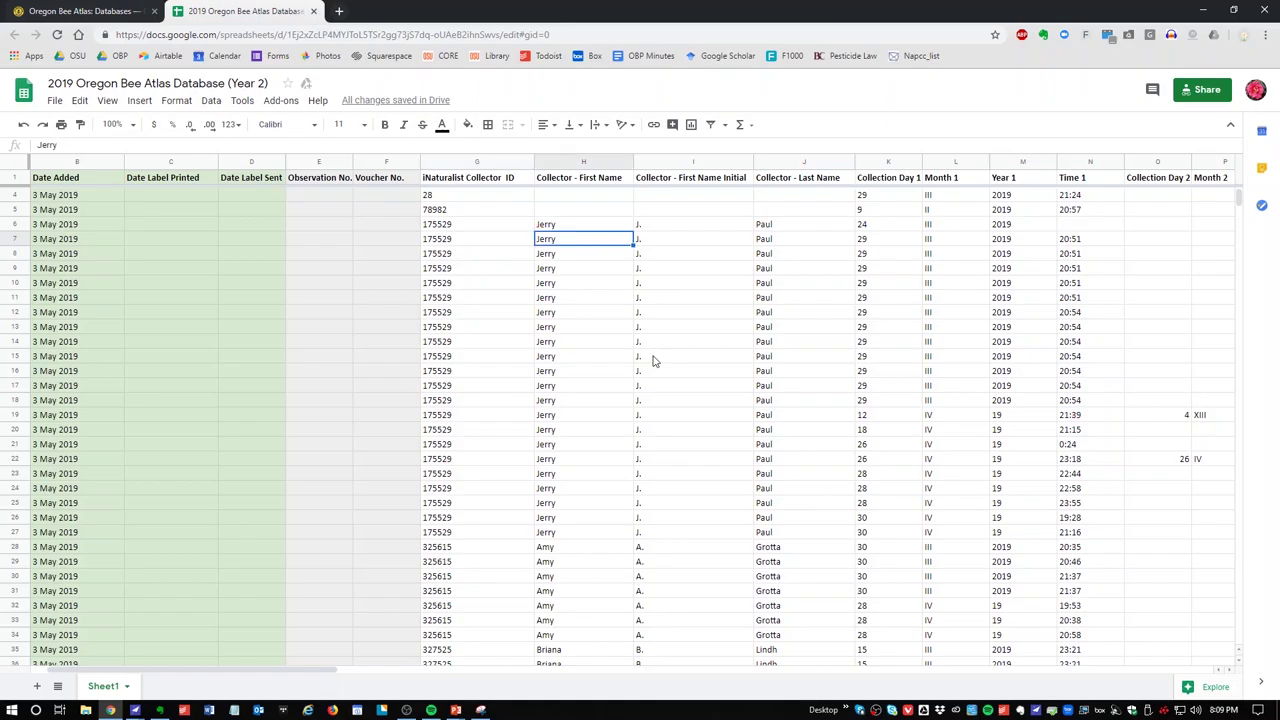
key("Right")
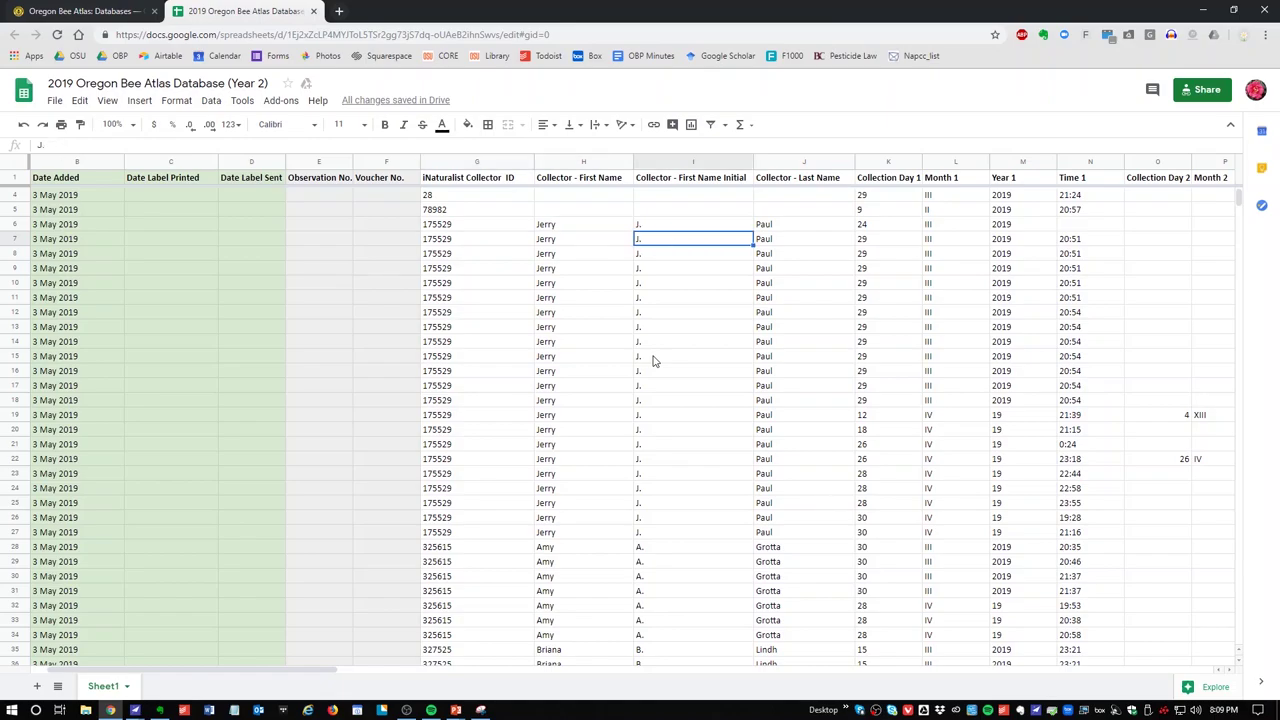
key("Right")
key("Right")
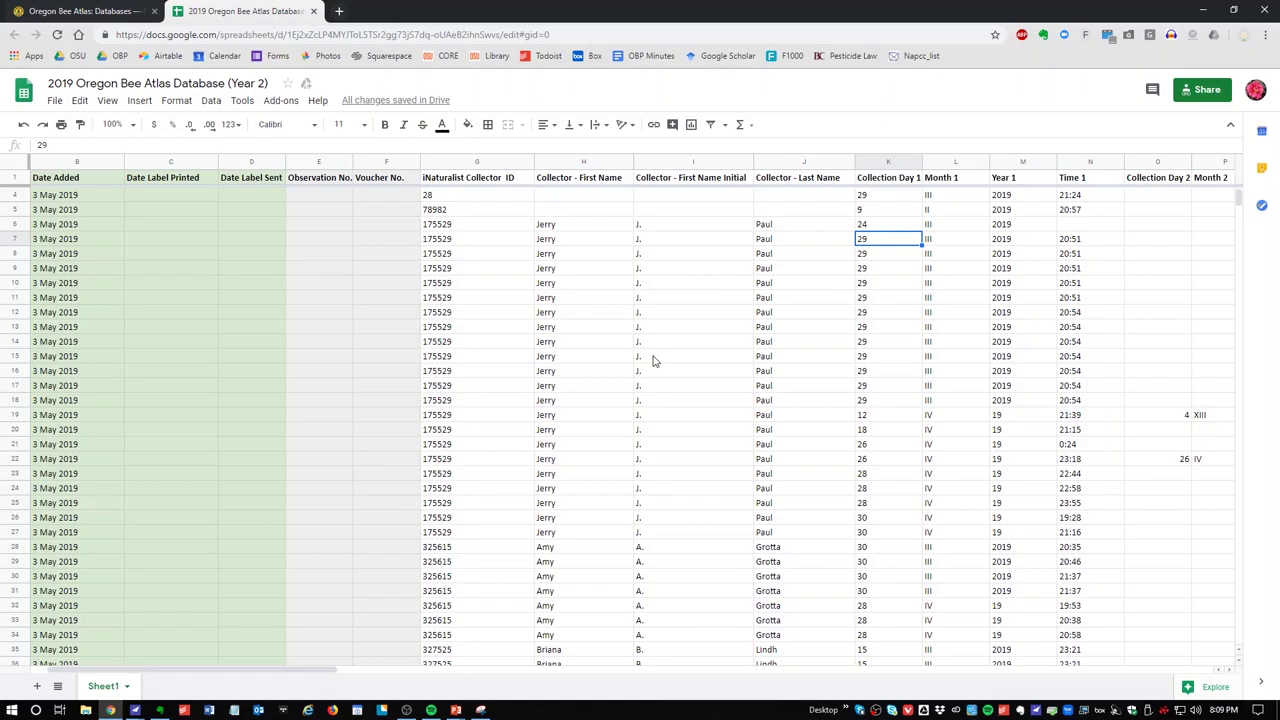
key("Right")
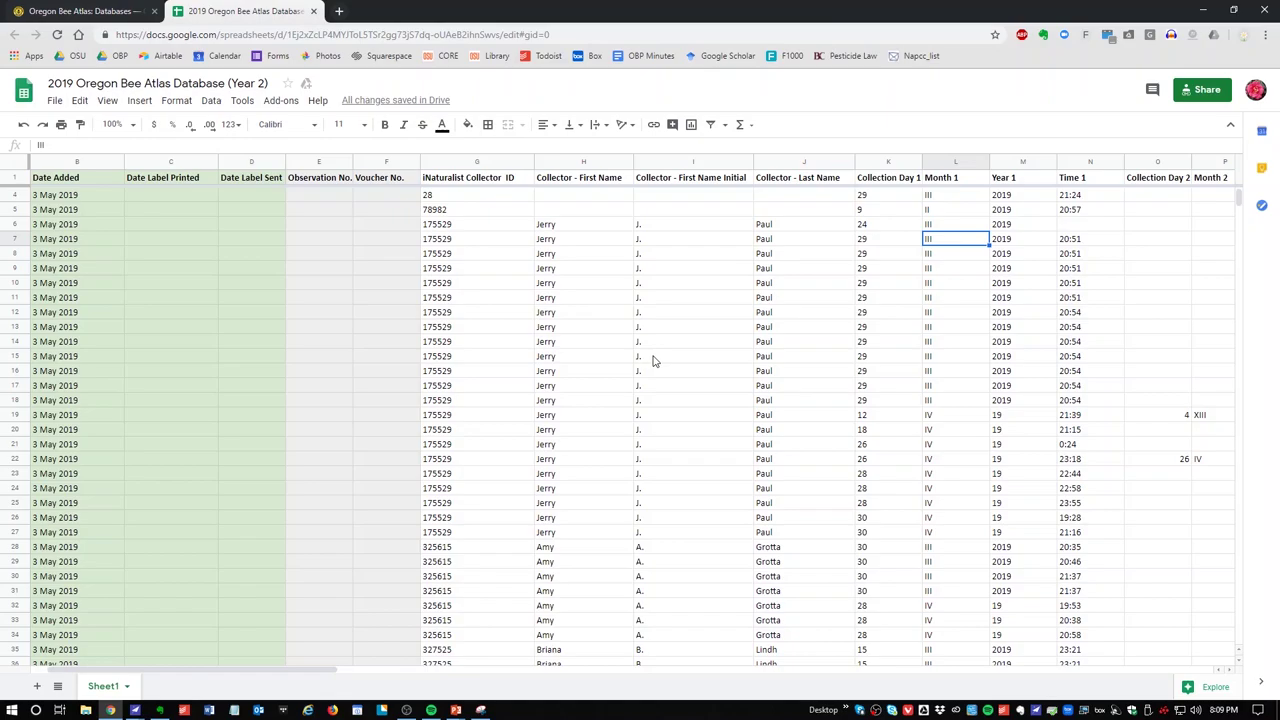
key("Right")
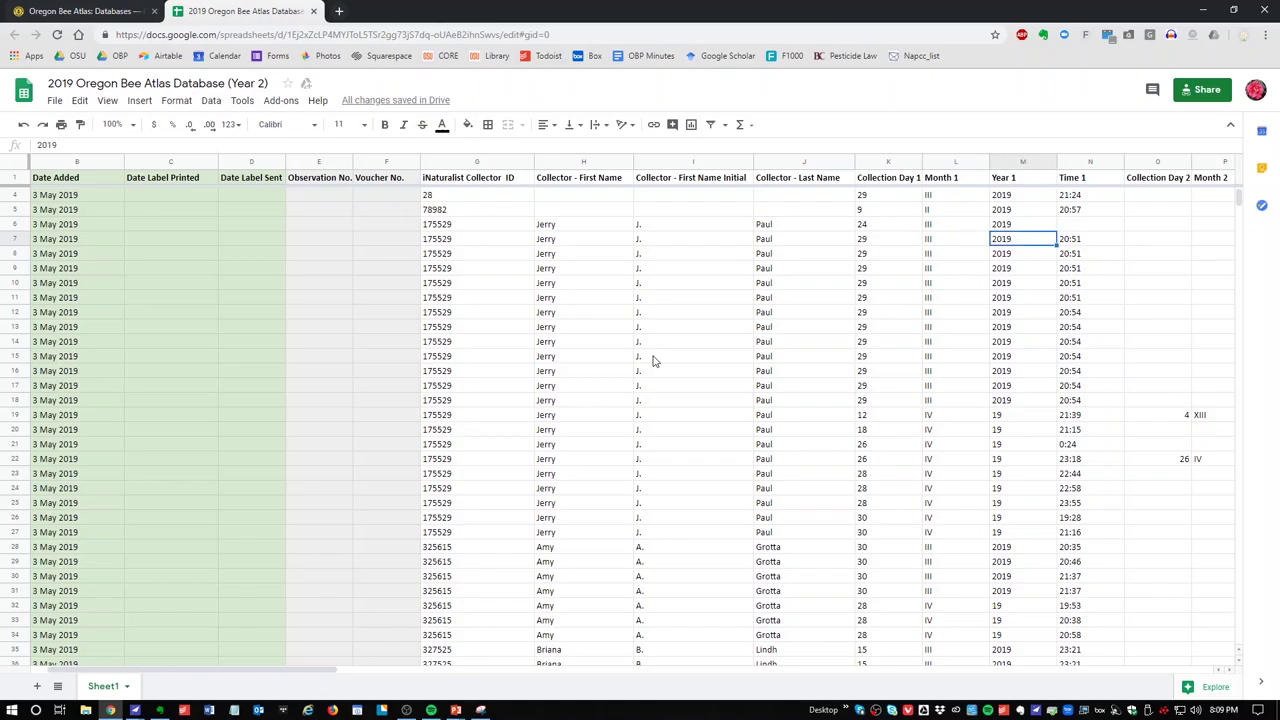
key("Right")
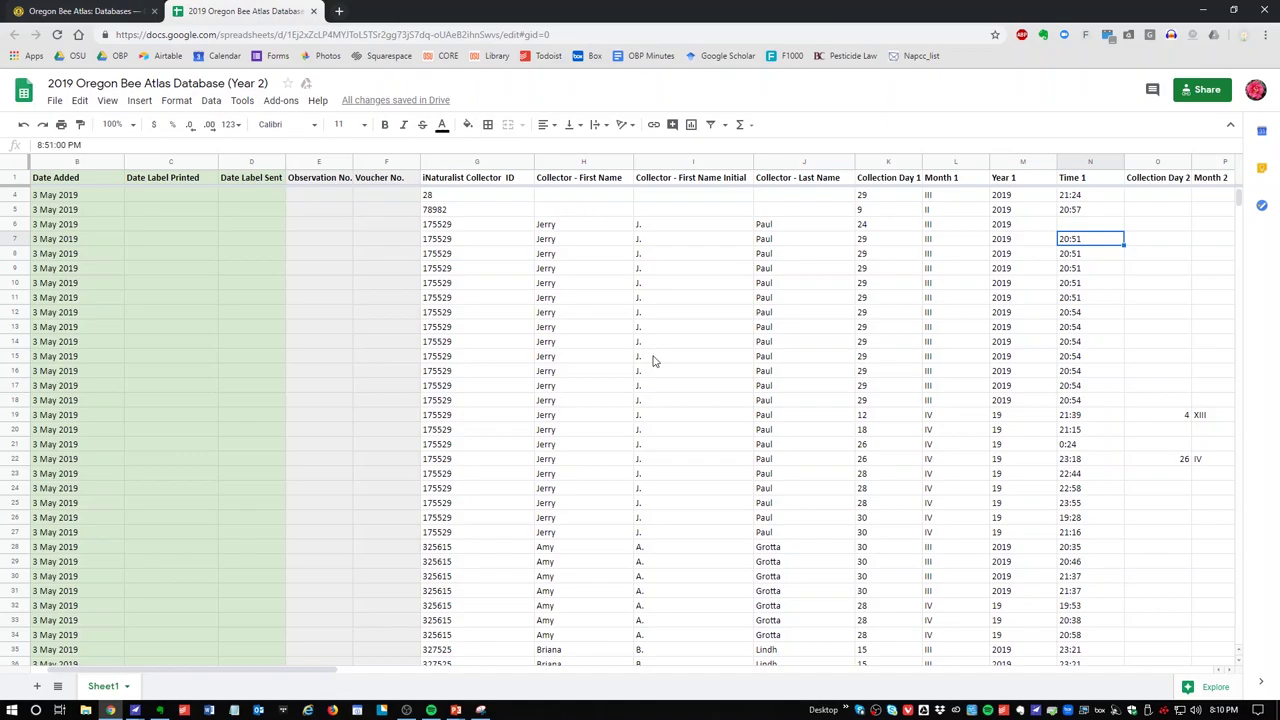
Compare the Time 1 entries in rows 7 to 11 with the entry in row 21, returning to row 7.
key("Down")
key("Down")
key("Down")
key("Down")
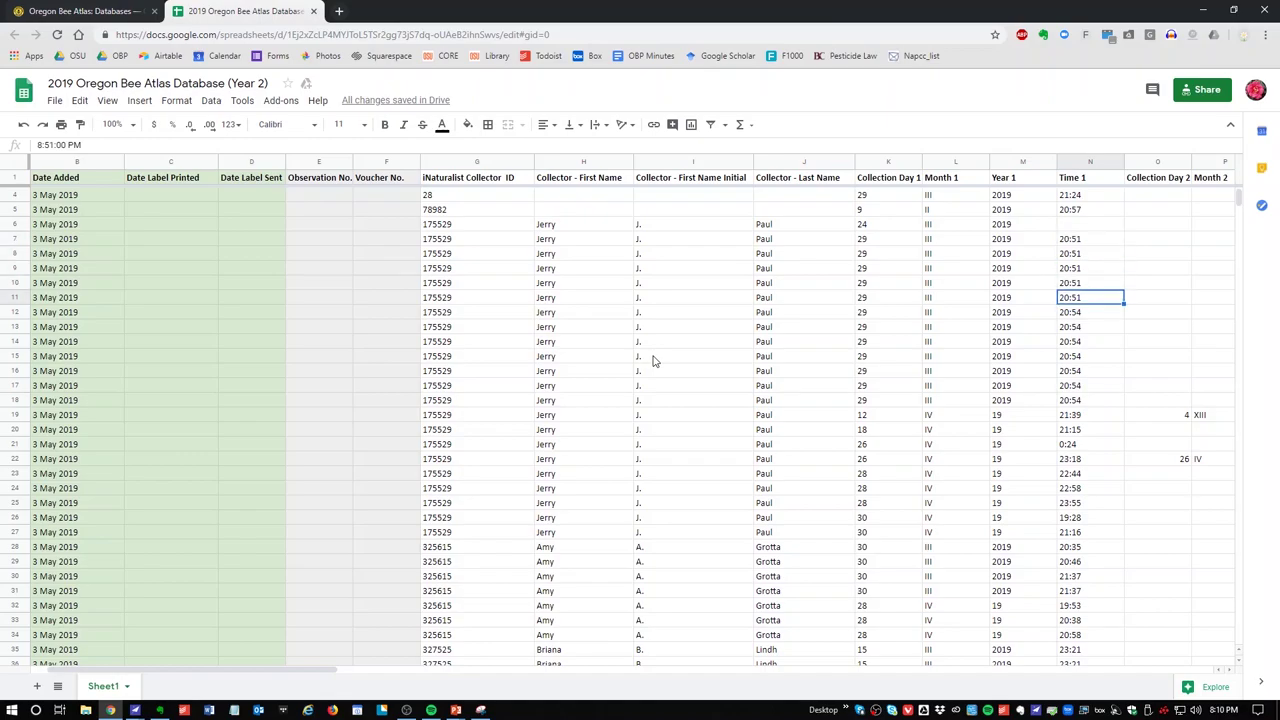
key("Up")
key("Up")
key("Up")
key("Up")
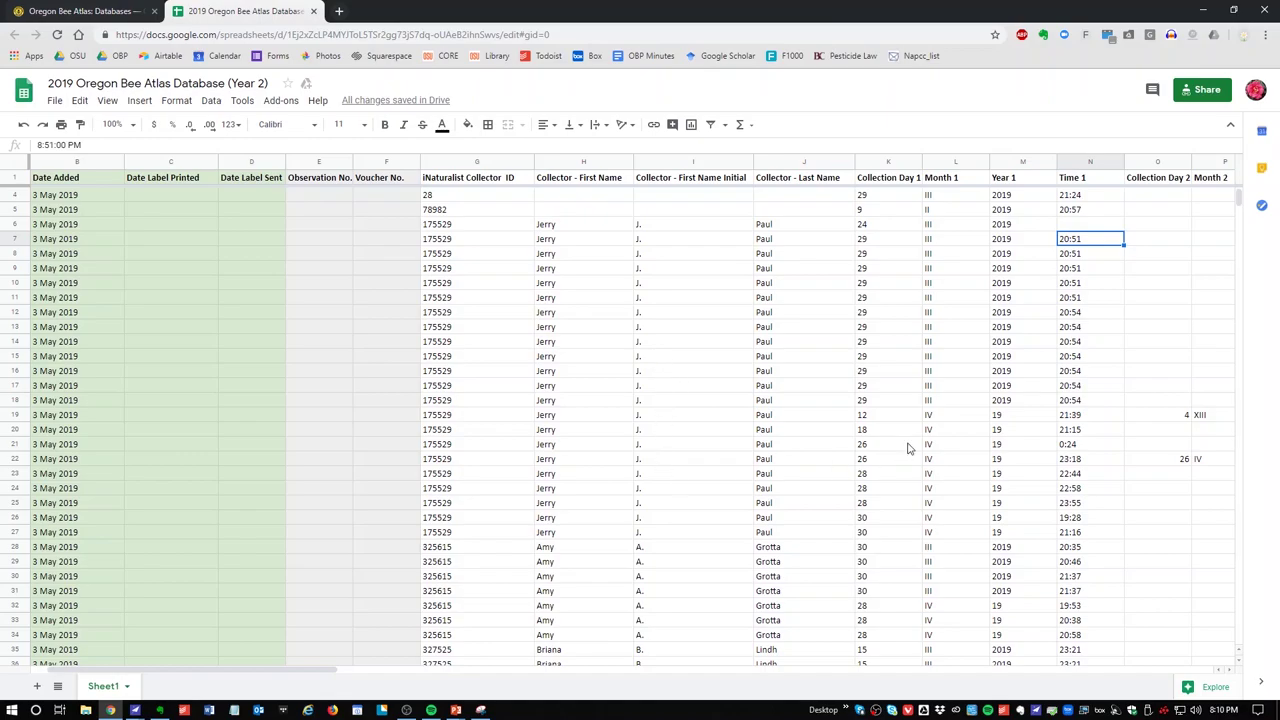
left_click(1078, 446)
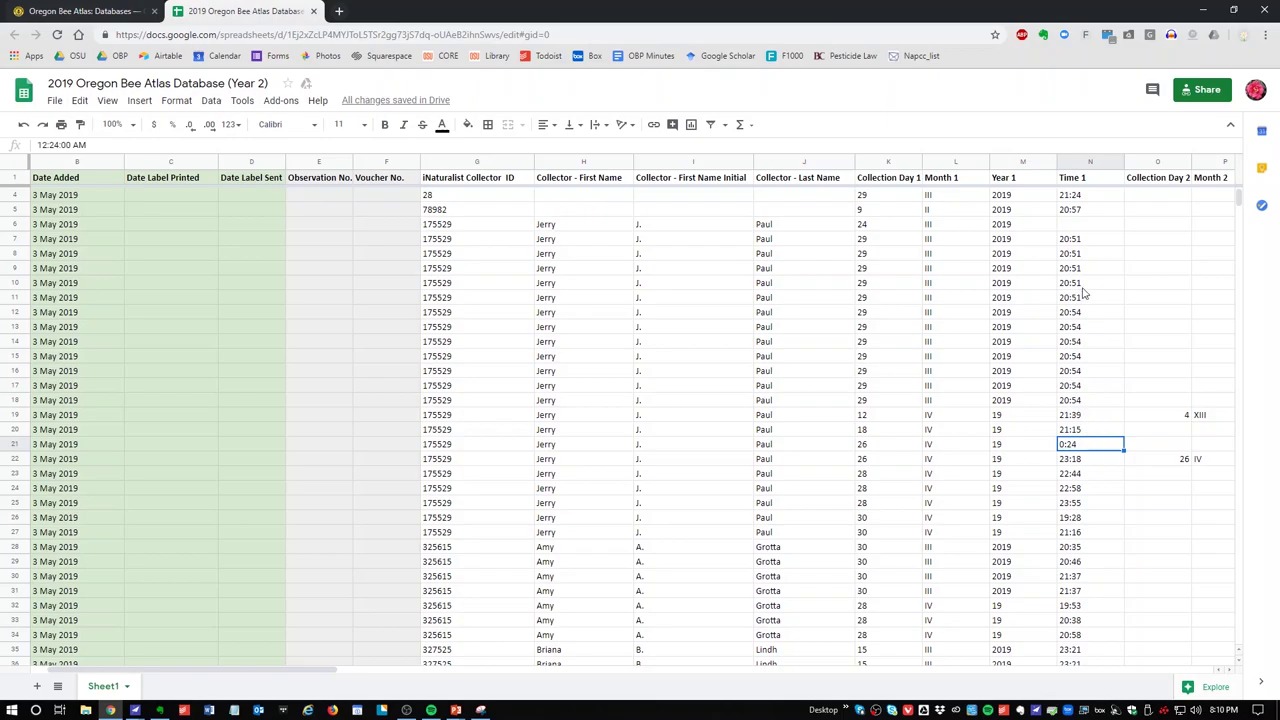
left_click(1086, 241)
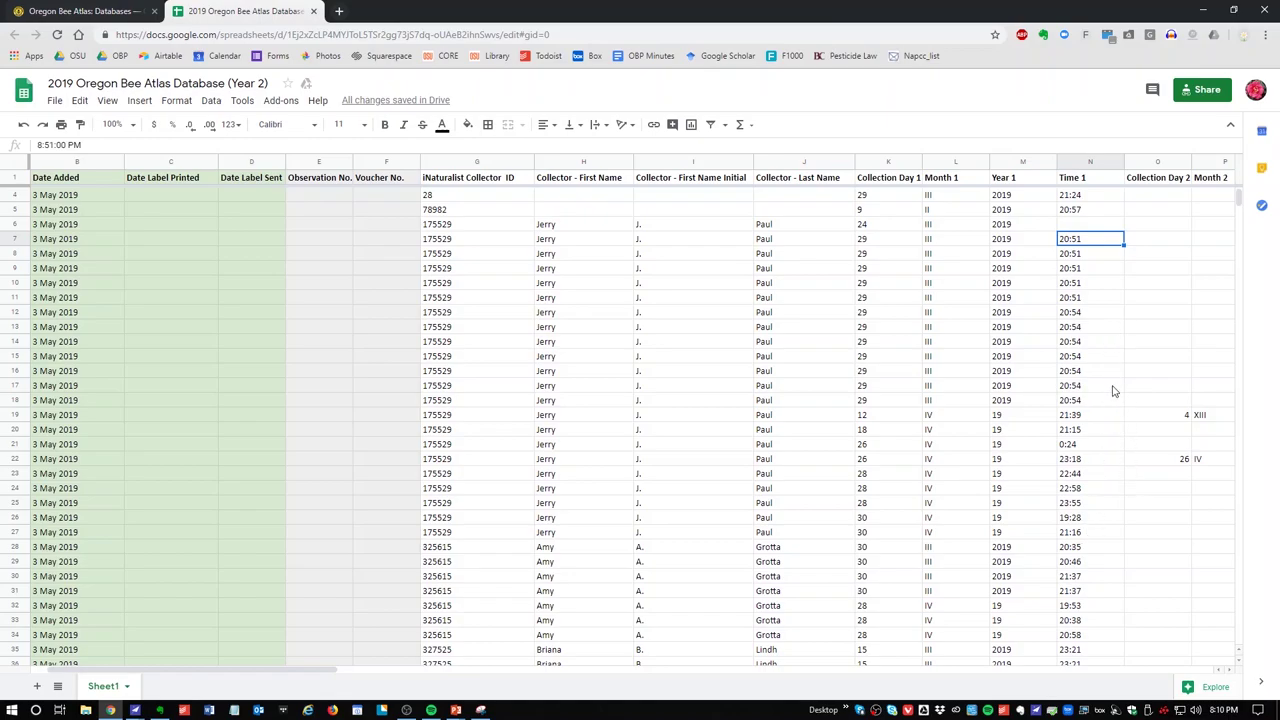
Look along row 8 from Collection Day 2 through Month 2 and Year 2 to the Collection Day 2 Merge column.
left_click(1137, 341)
key("Up")
key("Up")
key("Up")
key("Up")
key("Up")
key("Up")
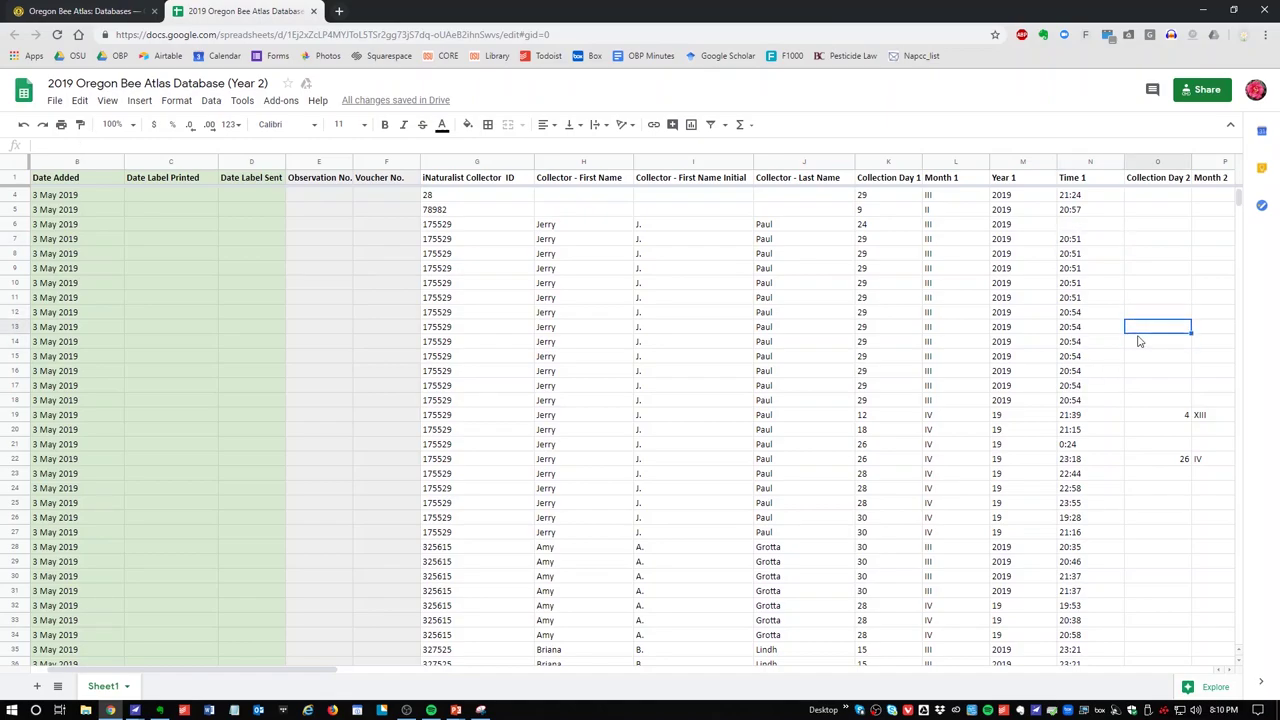
key("Right")
key("Right")
key("Right")
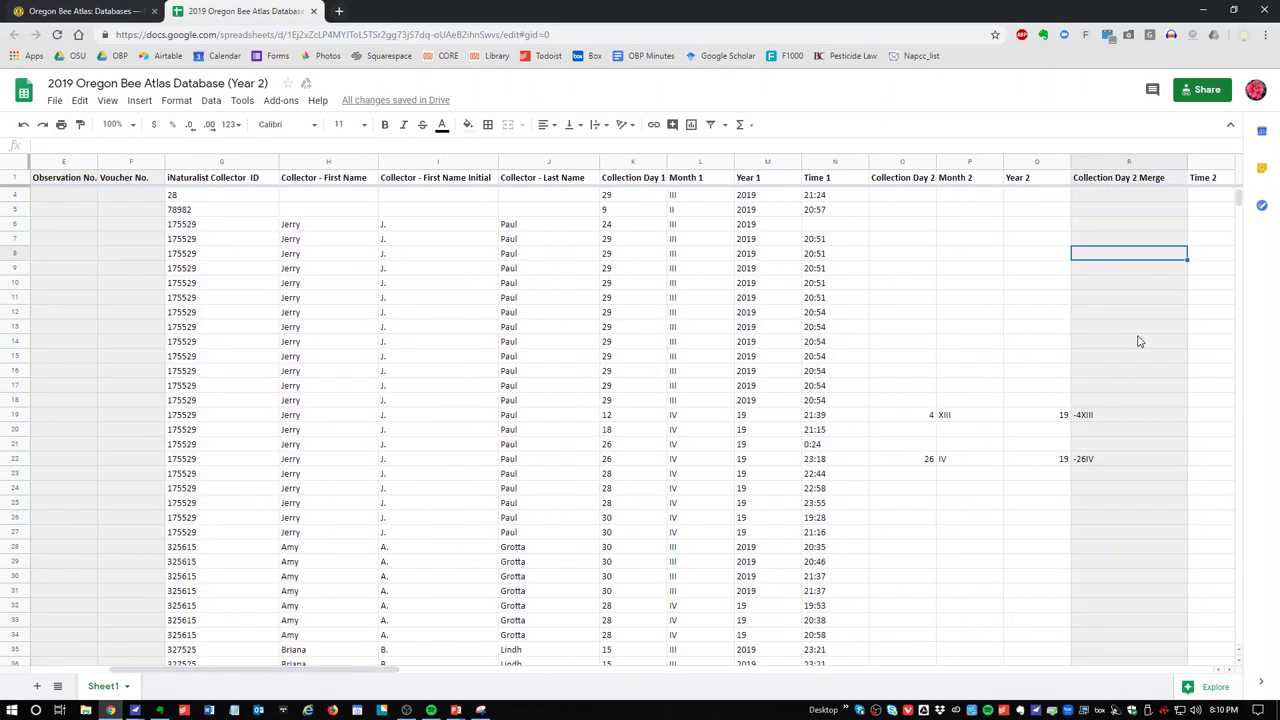
Go back over the Year 2 and Month 2 columns in row 8 to Collection Day 2.
key("Left")
key("Left")
key("Left")
key("Right")
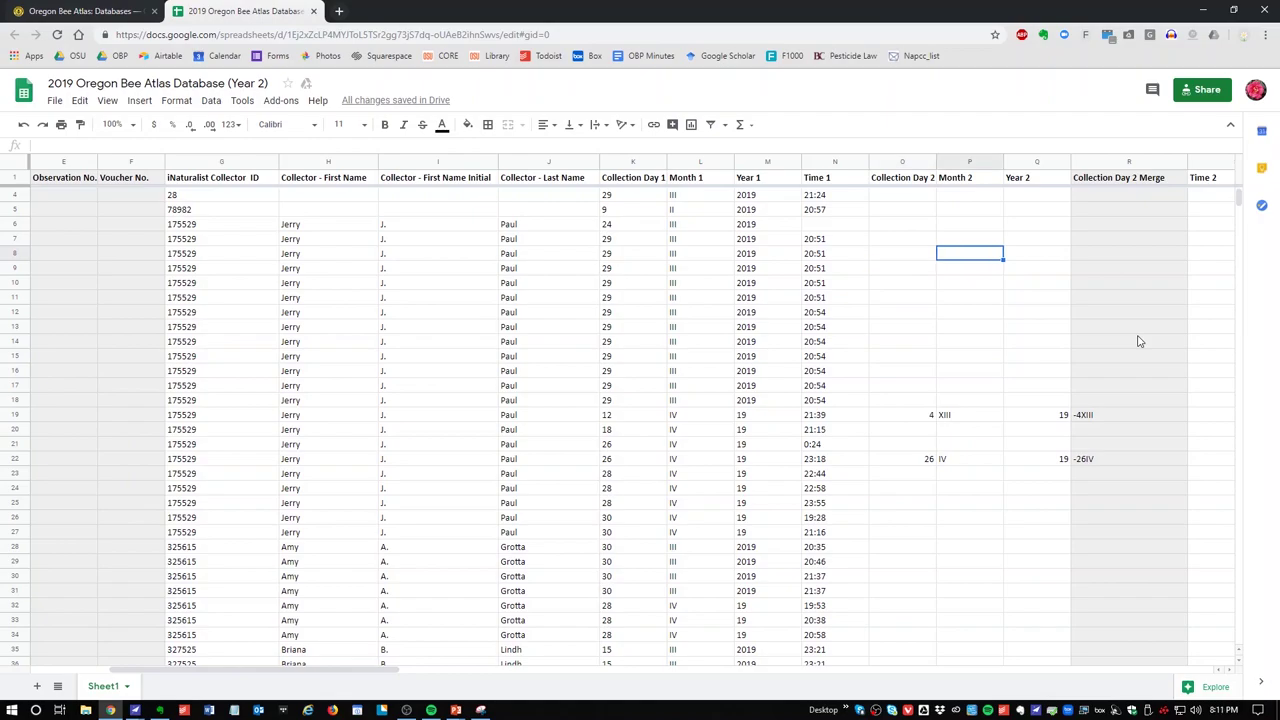
key("Right")
key("Left")
key("Left")
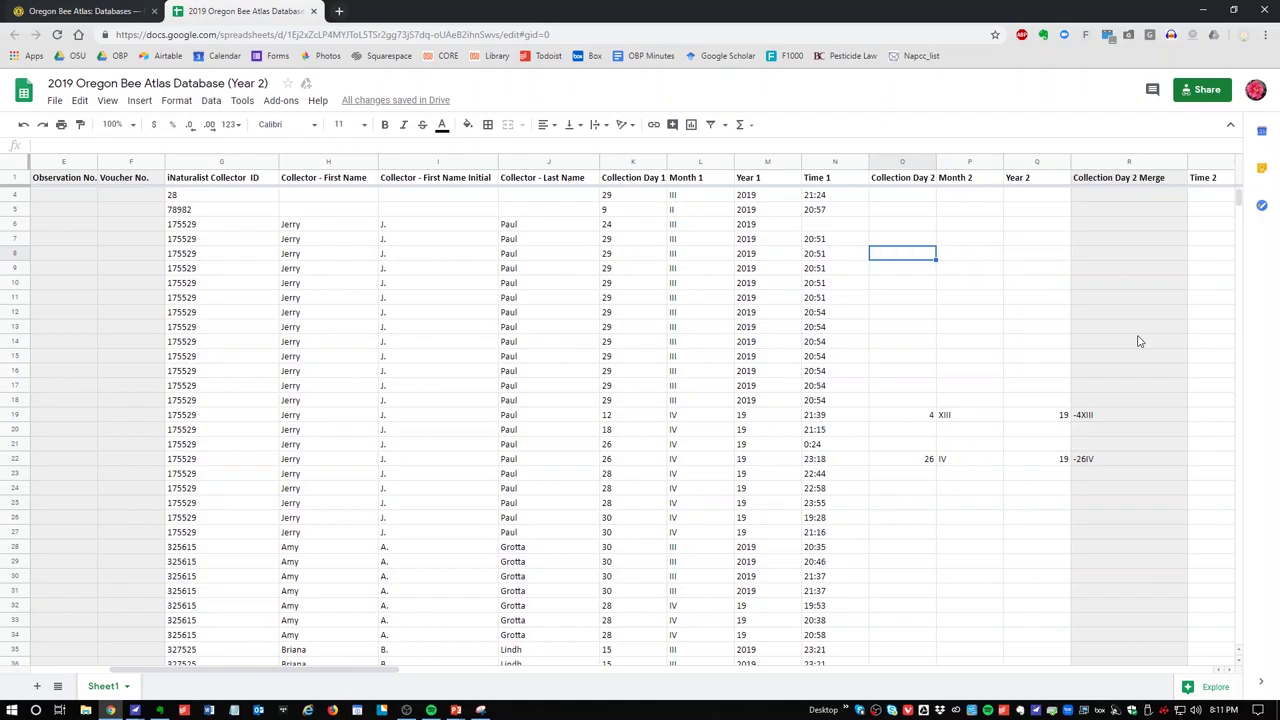
Go down to the row 19 record and read its Collection Day 2, Month 2, Year 2 and Collection Day 2 Merge fields.
key("Down")
key("Down")
key("Down")
key("Down")
key("Down")
key("Down")
key("Down")
key("Down")
key("Down")
key("Down")
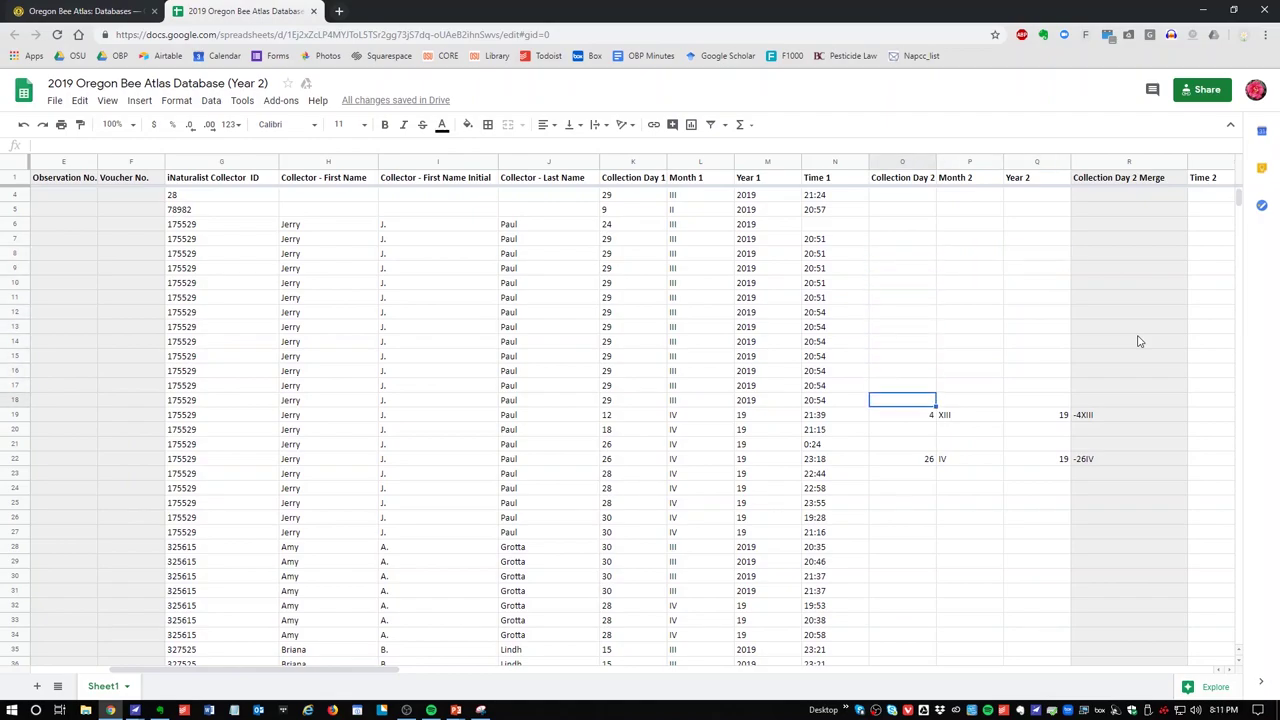
key("Down")
key("Right")
key("Right")
key("Right")
key("Left")
key("Left")
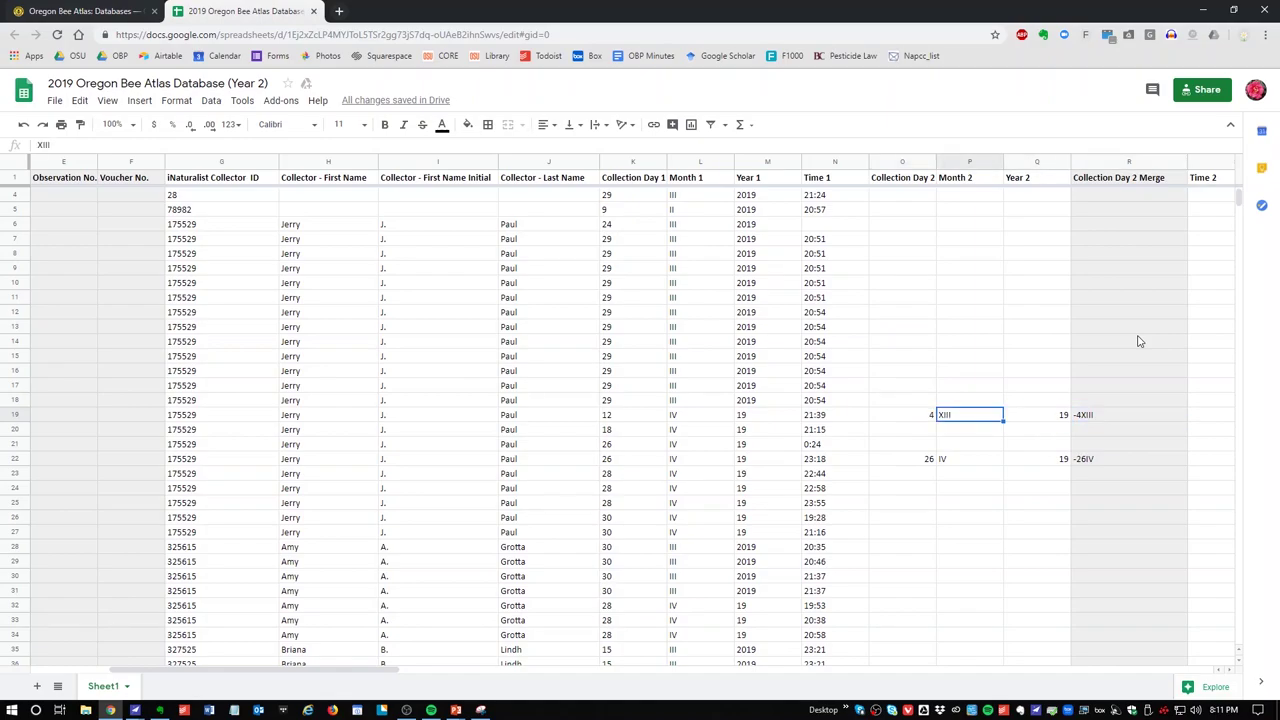
Check row 19's second collection date again, comparing the Collection Day 2 and Month 2 entries.
key("Left")
key("Left")
key("Right")
key("Right")
key("Right")
key("Left")
key("Left")
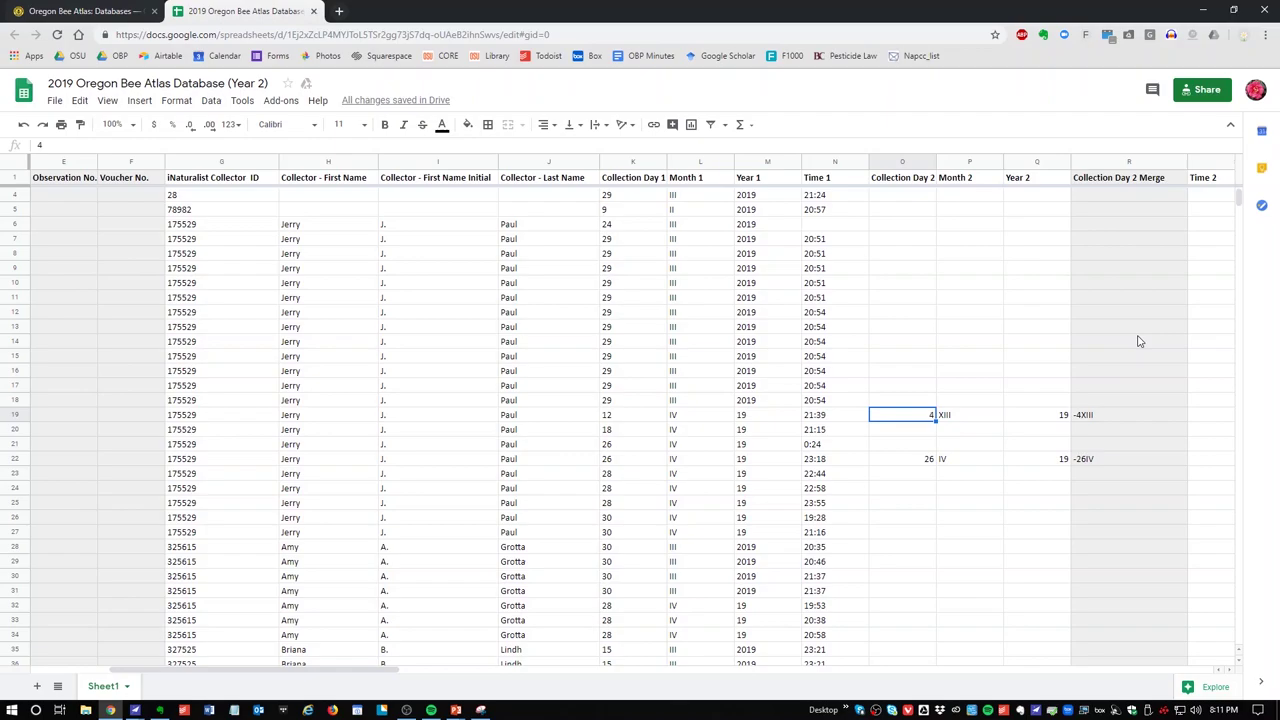
key("Right")
key("Left")
key("Right")
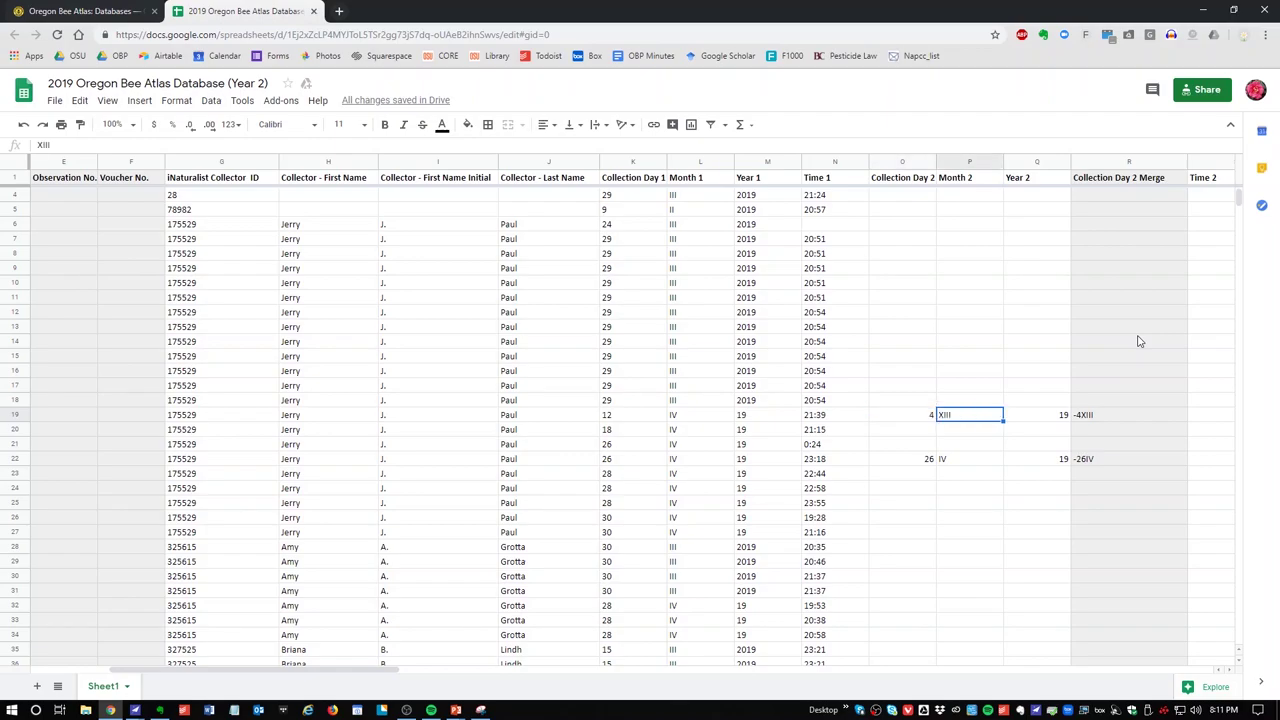
Compare the first collection date in row 22 with that record's Collection Day 2 entry.
key("Down")
key("Down")
key("Down")
key("Left")
key("Left")
key("Left")
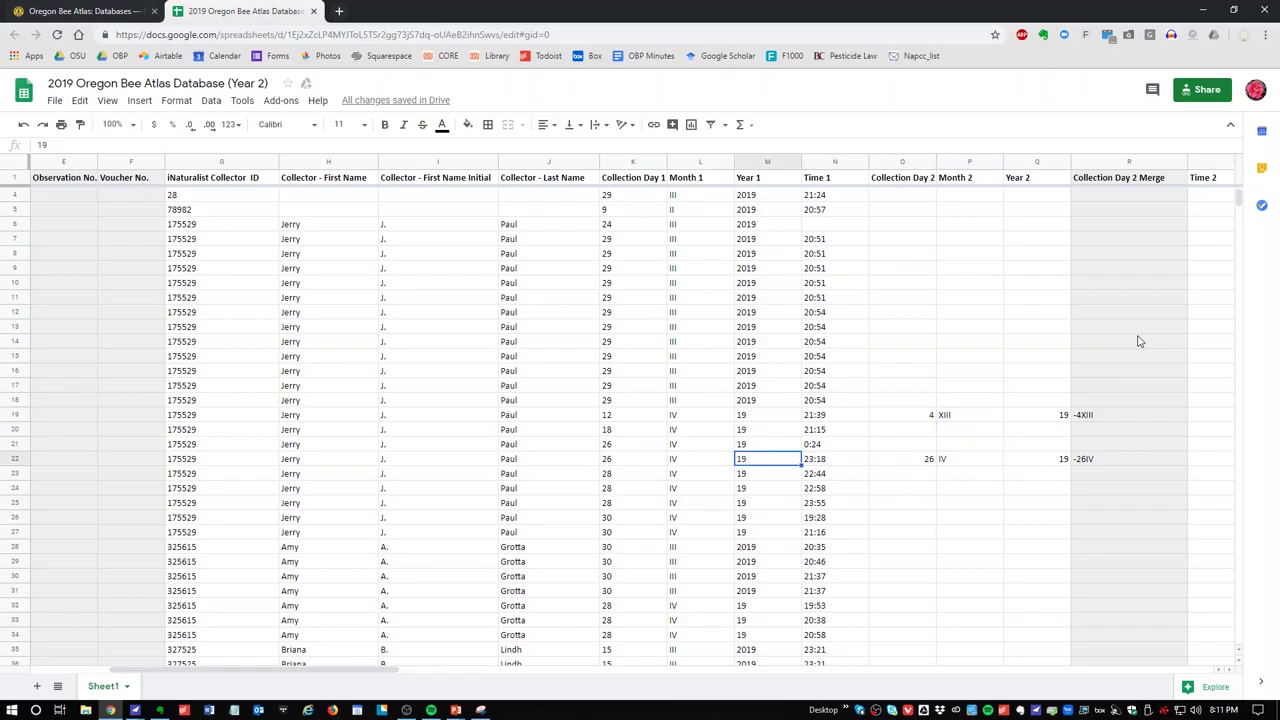
key("Left")
key("Left")
key("Right")
key("Right")
key("Right")
key("Right")
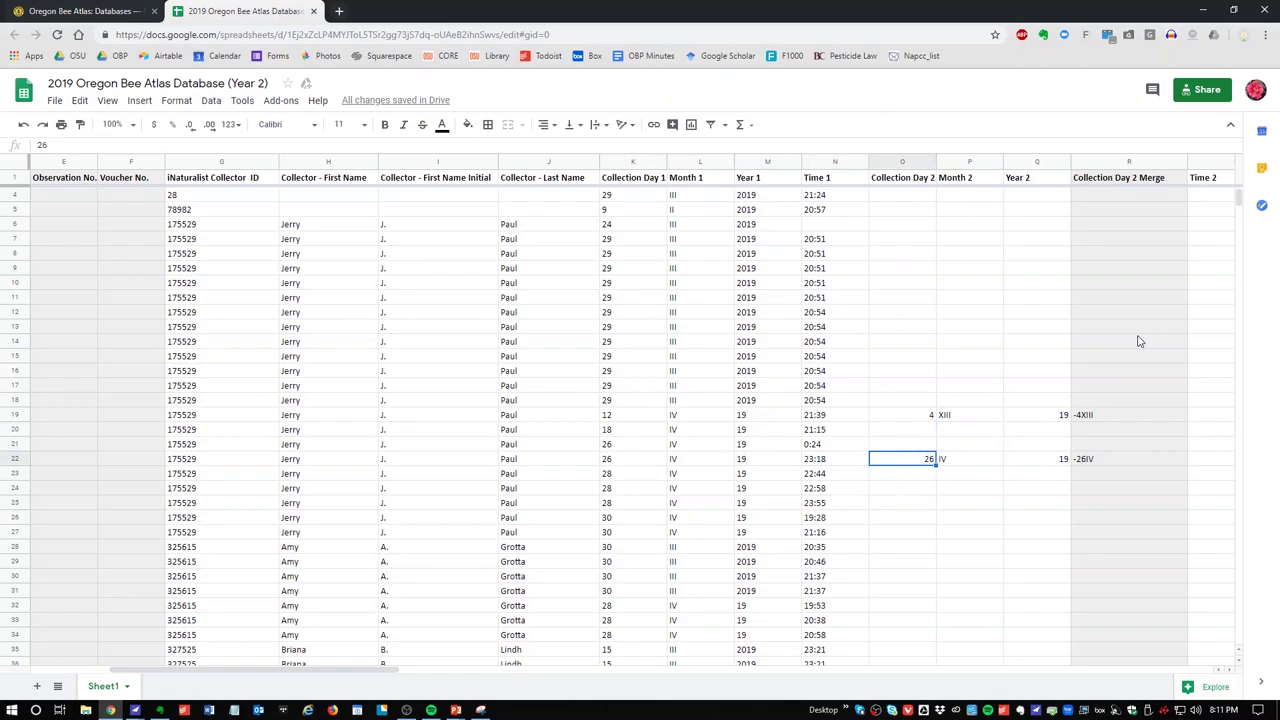
Read across row 22 from Month 2 through the time, sample and location fields to its Collection method.
key("Right")
key("Right")
key("Right")
key("Right")
key("Right")
key("Right")
key("Right")
key("Right")
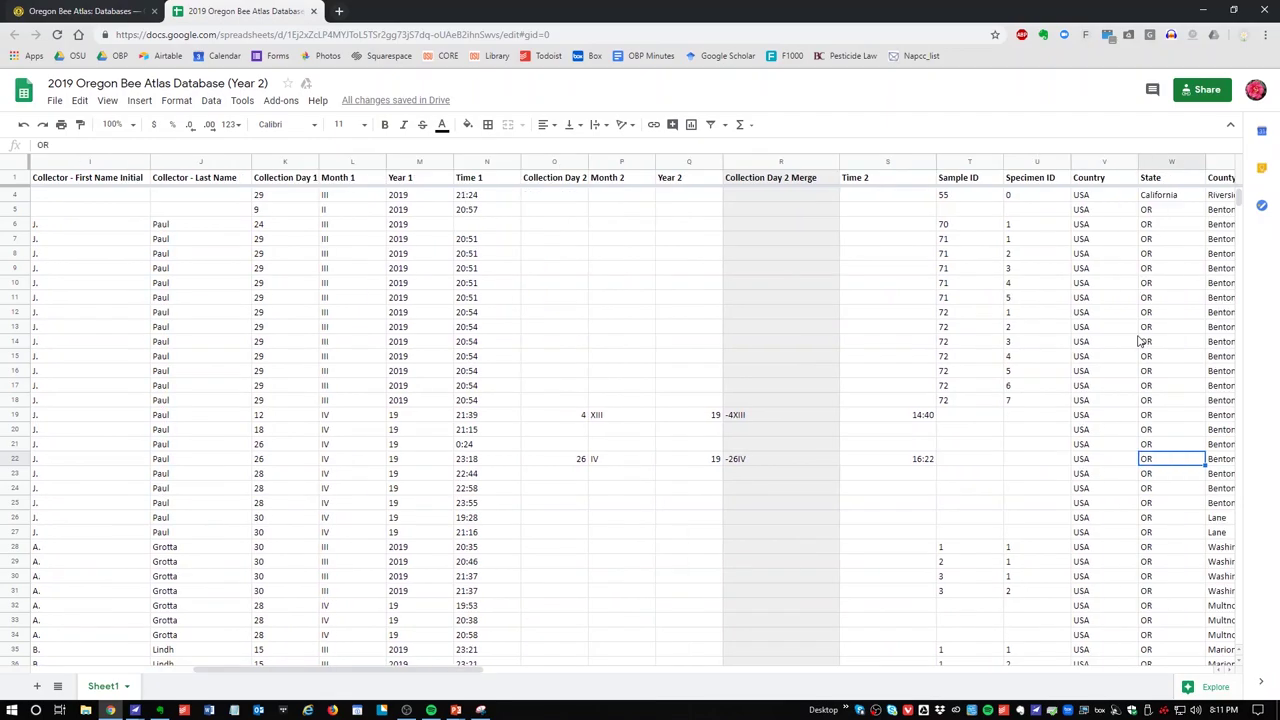
key("Right")
key("Right")
key("Right")
key("Right")
key("Right")
key("Right")
key("Right")
key("Right")
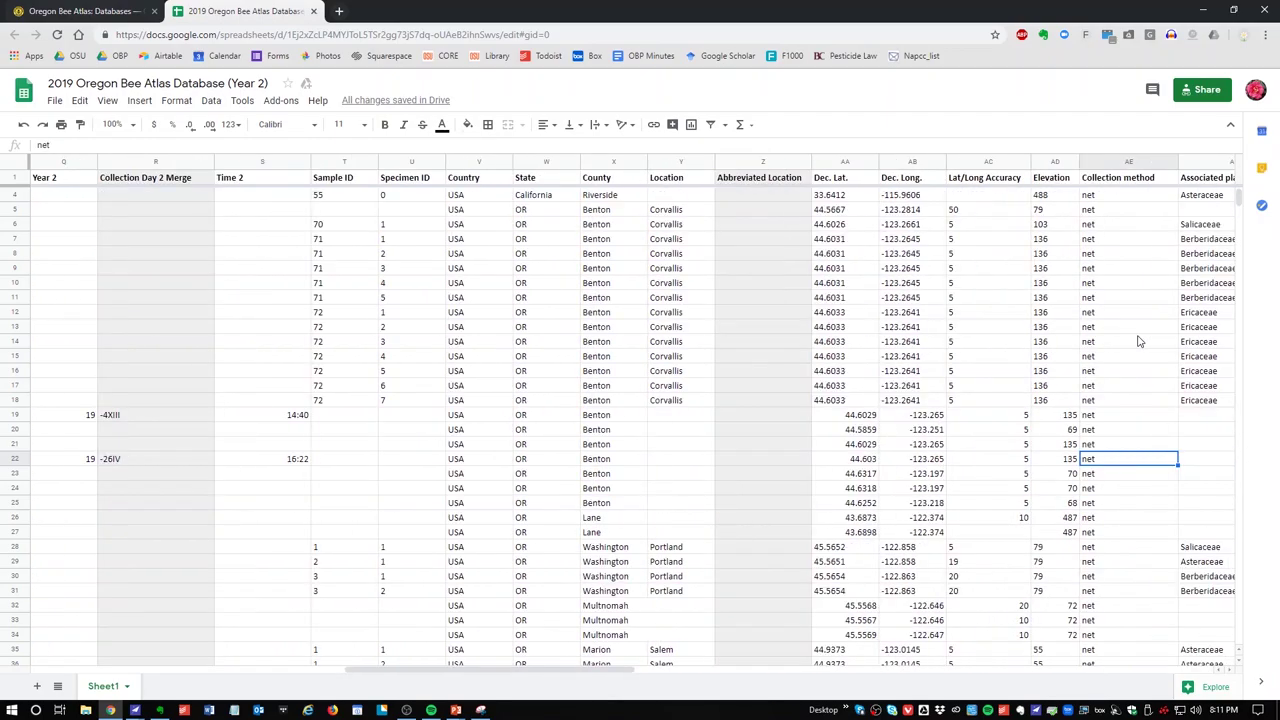
Go back along row 22 from Collection method to the iNaturalist Collector ID.
key("Left")
key("Left")
key("Left")
key("Left")
key("Left")
key("Left")
key("Left")
key("Left")
key("Left")
key("Left")
key("Left")
key("Left")
key("Left")
key("Left")
key("Left")
key("Left")
key("Left")
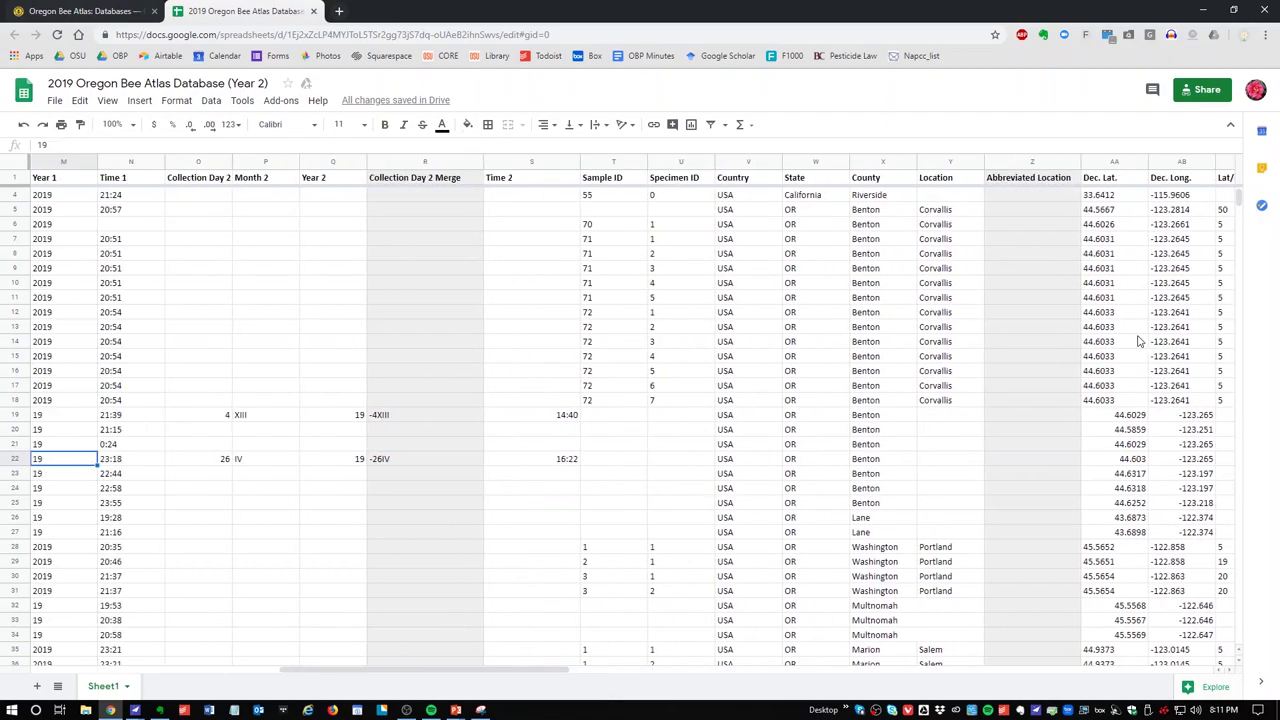
key("Left")
key("Left")
key("Left")
key("Left")
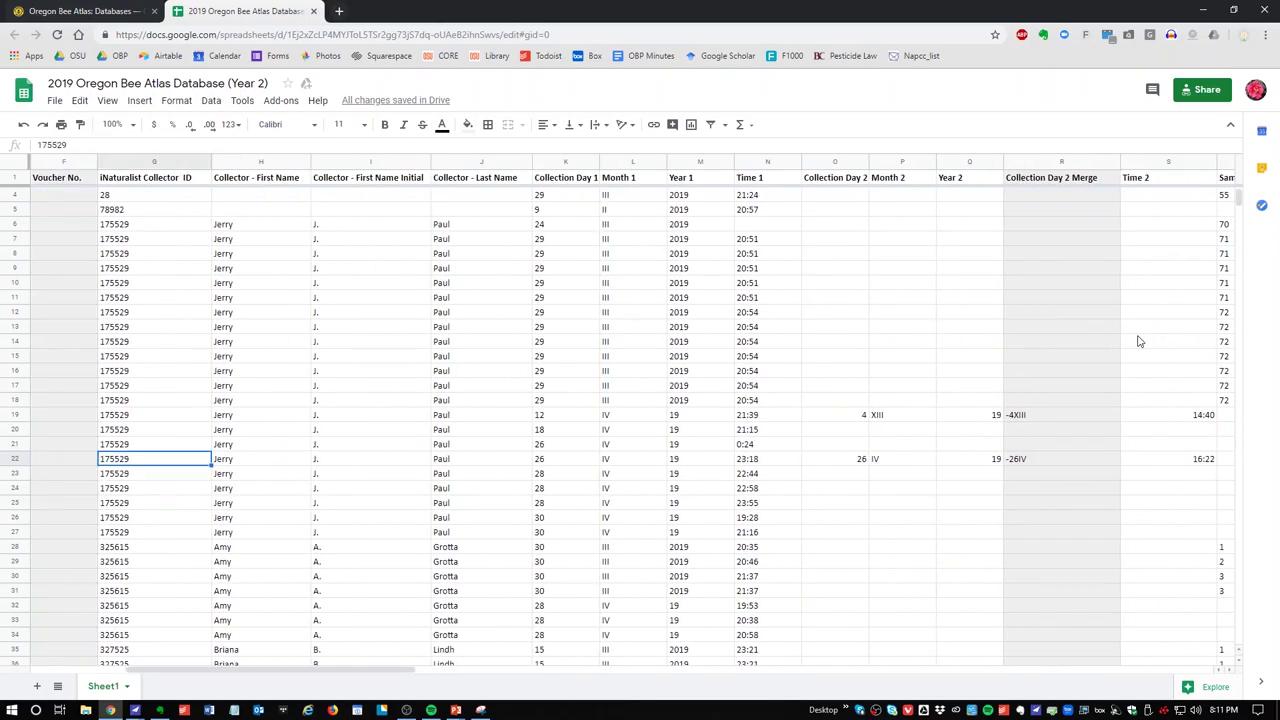
Examine row 22's date fields through Year 2, returning to Collection Day 2.
key("Right")
key("Right")
key("Right")
key("Right")
key("Right")
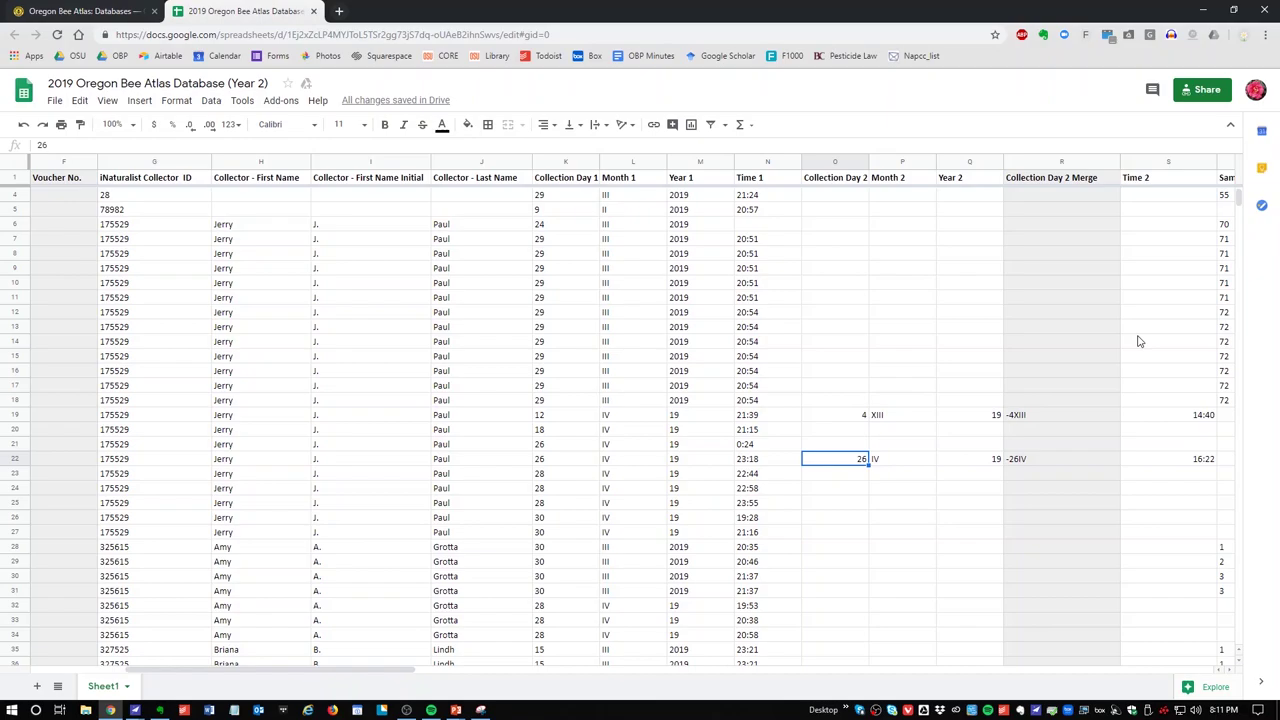
key("Right")
key("Right")
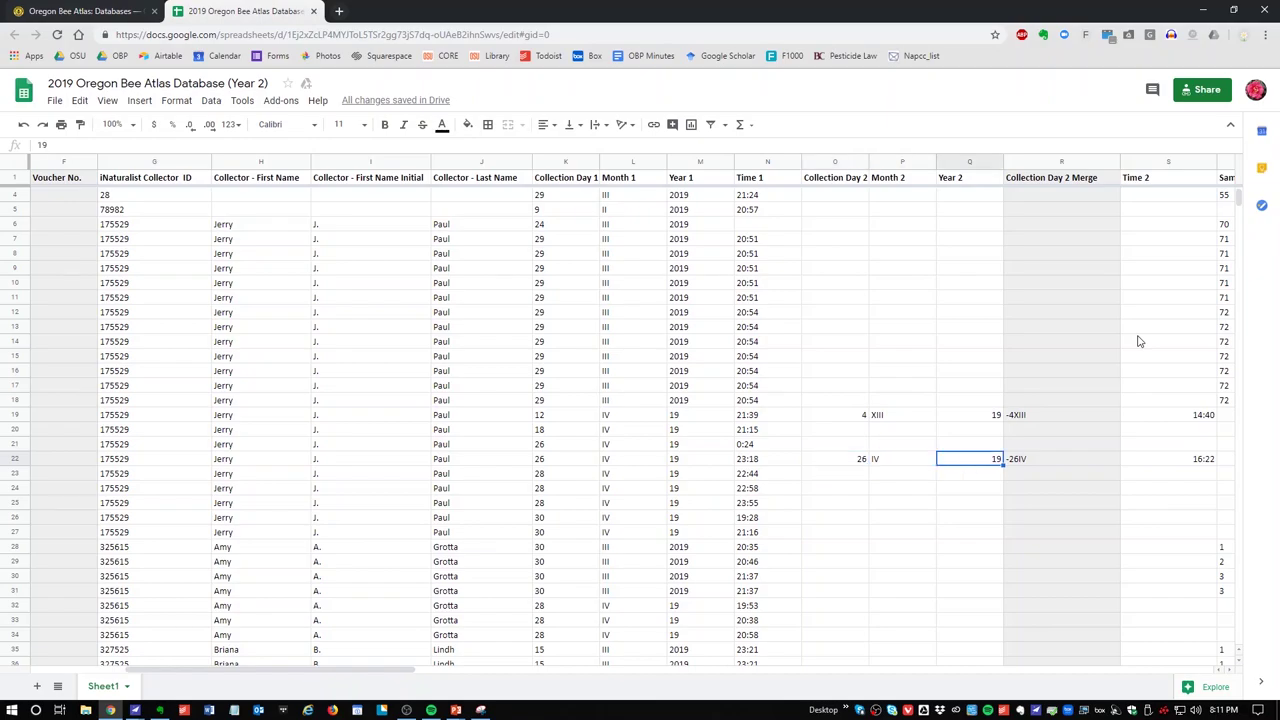
key("Left")
key("Left")
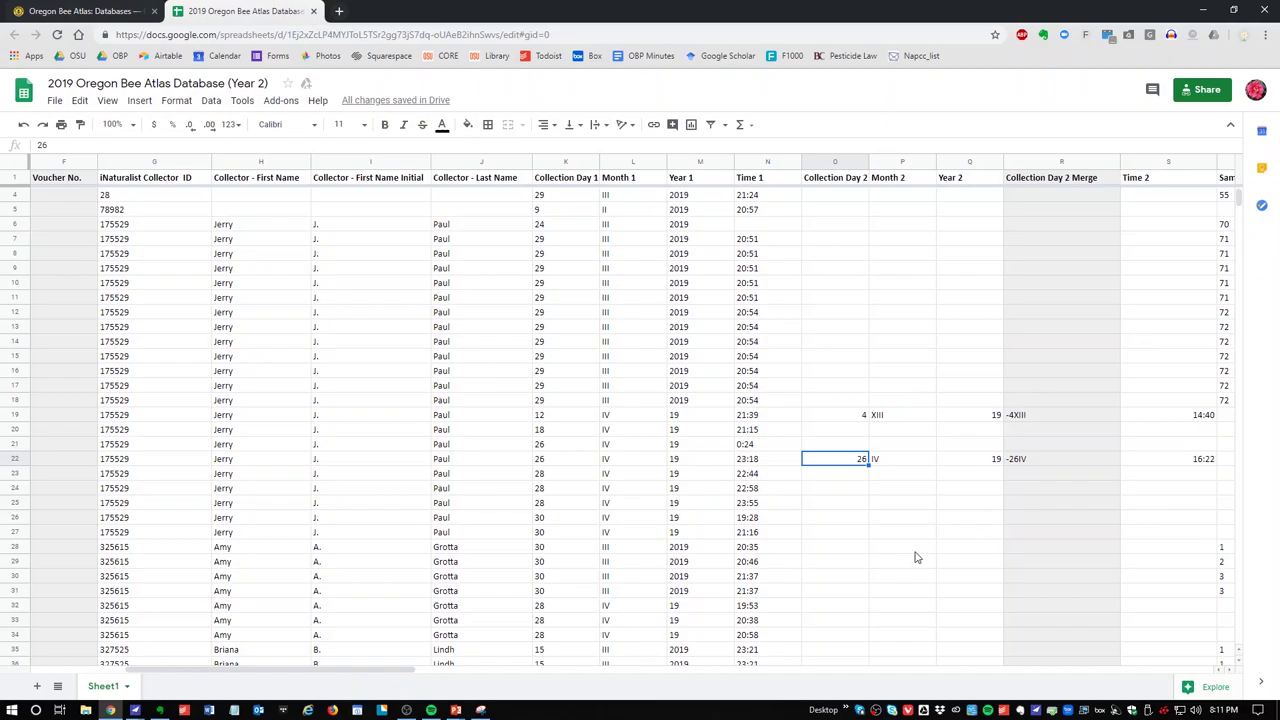
Find further records with a second collection date and select the Month 2 cell in row 902.
scroll(914, 557, "down", 20)
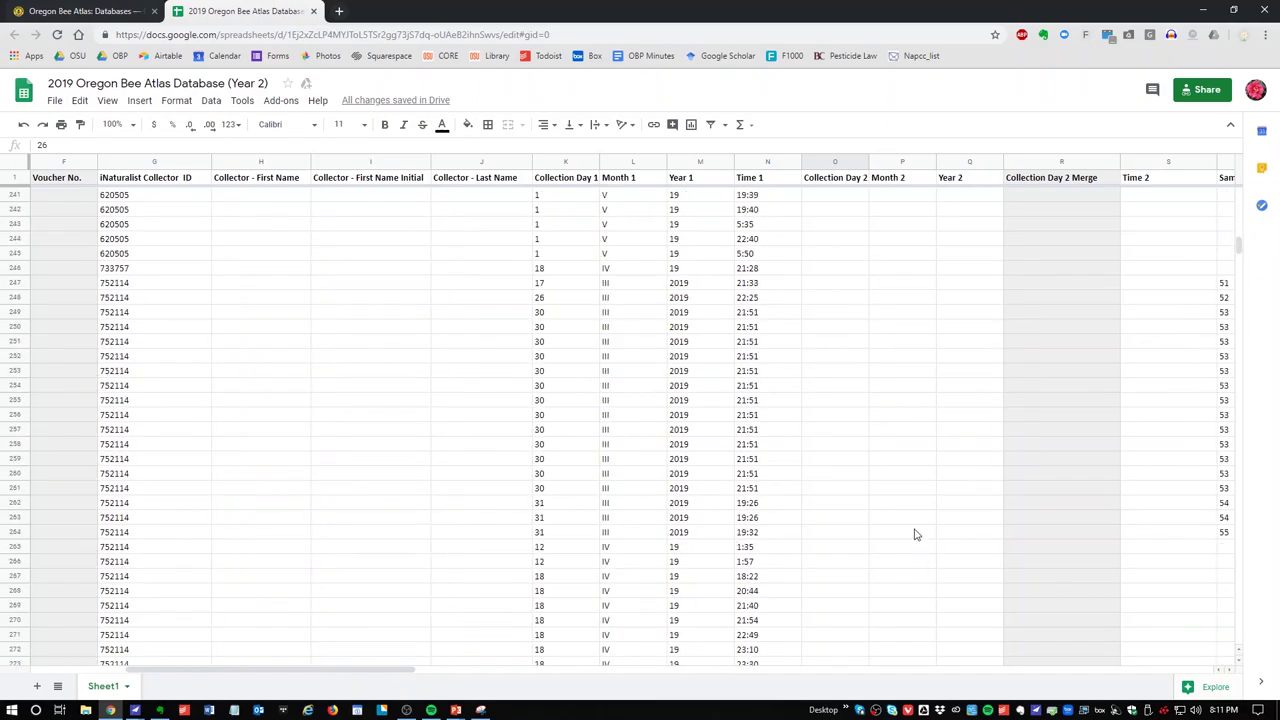
scroll(914, 535, "down", 20)
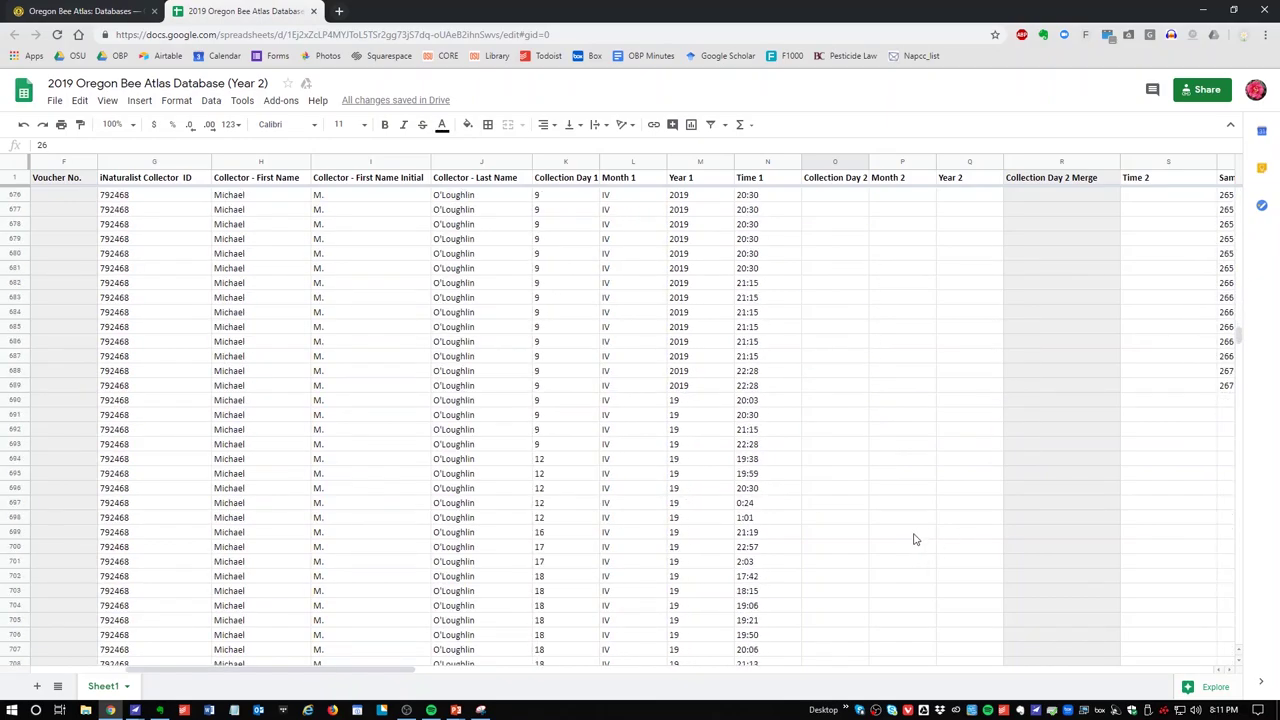
scroll(913, 540, "down", 20)
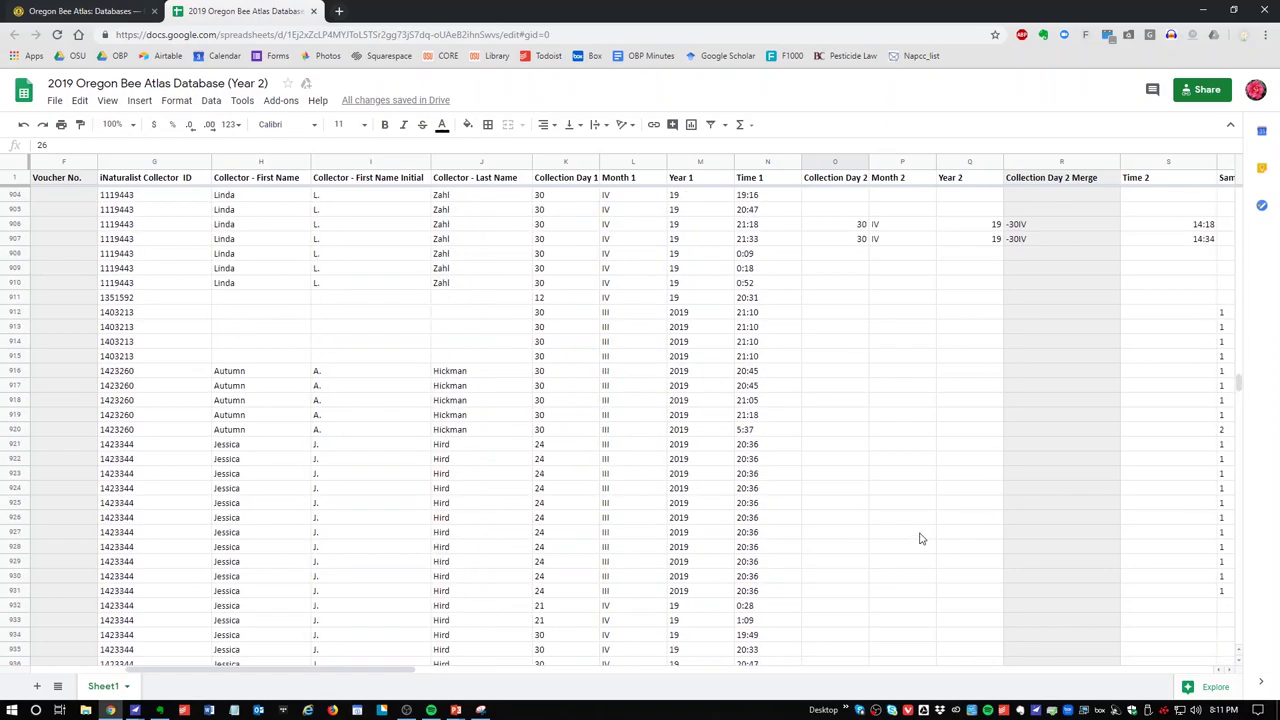
scroll(921, 539, "up", 3)
left_click(918, 504)
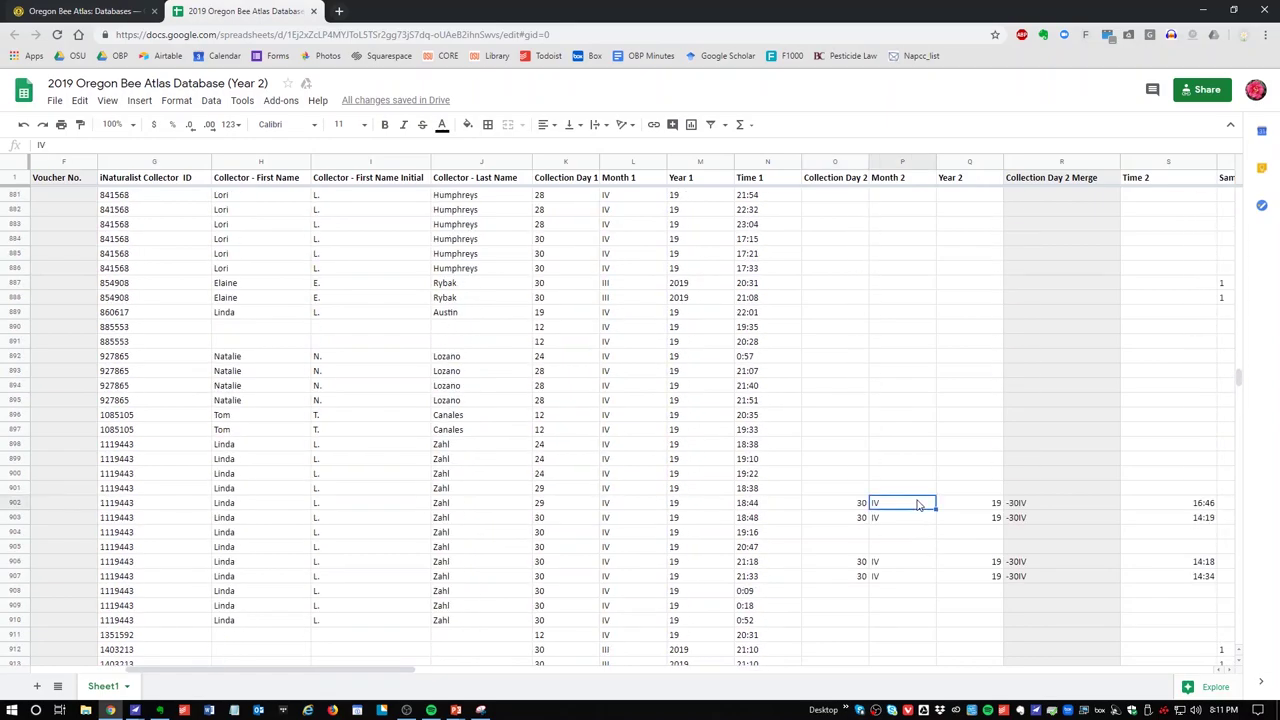
Read across row 902 past Dec. Lat. and check the Collection method of the record in row 903.
key("Right")
key("Right")
key("Right")
key("Right")
key("Right")
key("Right")
key("Right")
key("Right")
key("Right")
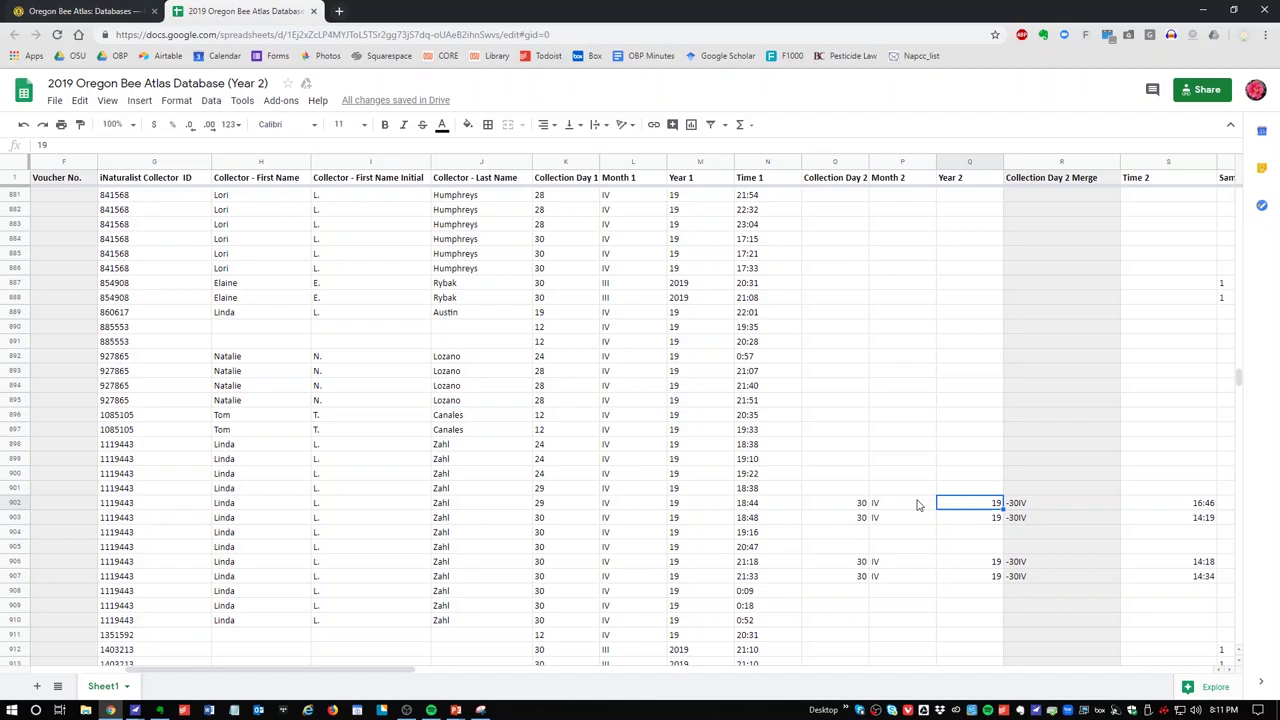
key("Right")
key("Right")
key("Right")
key("Right")
key("Right")
key("Right")
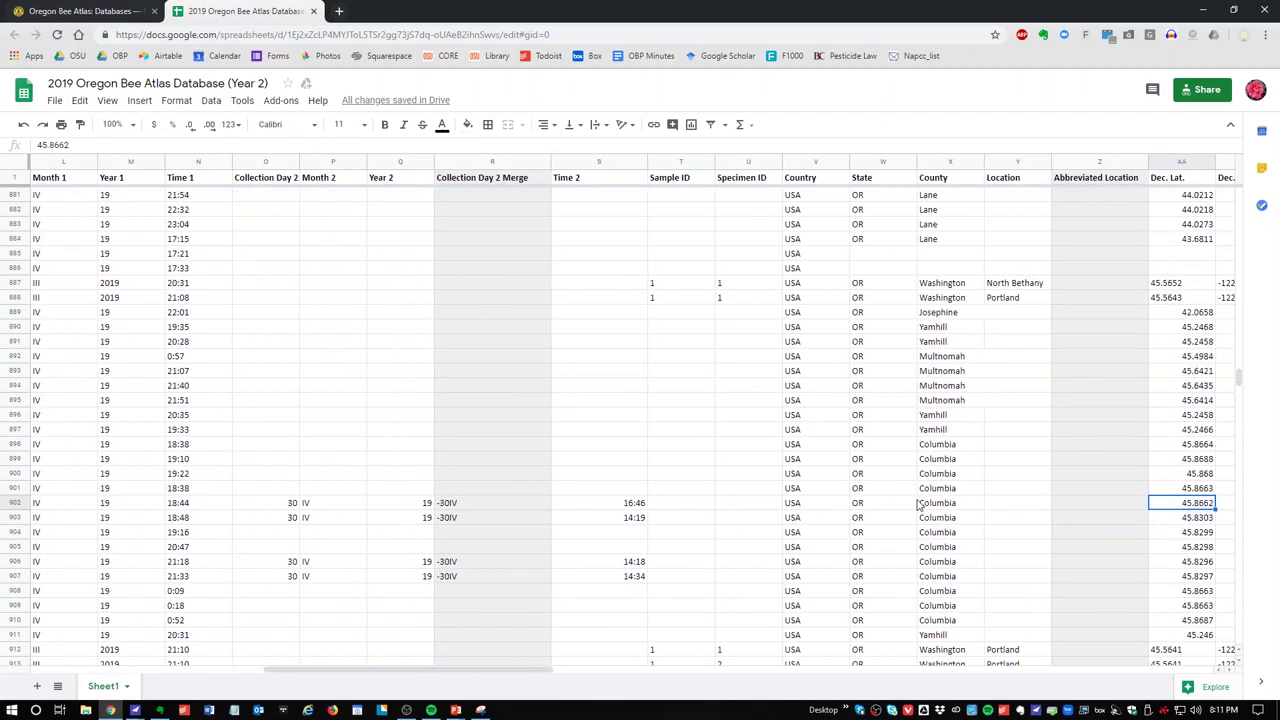
key("Down")
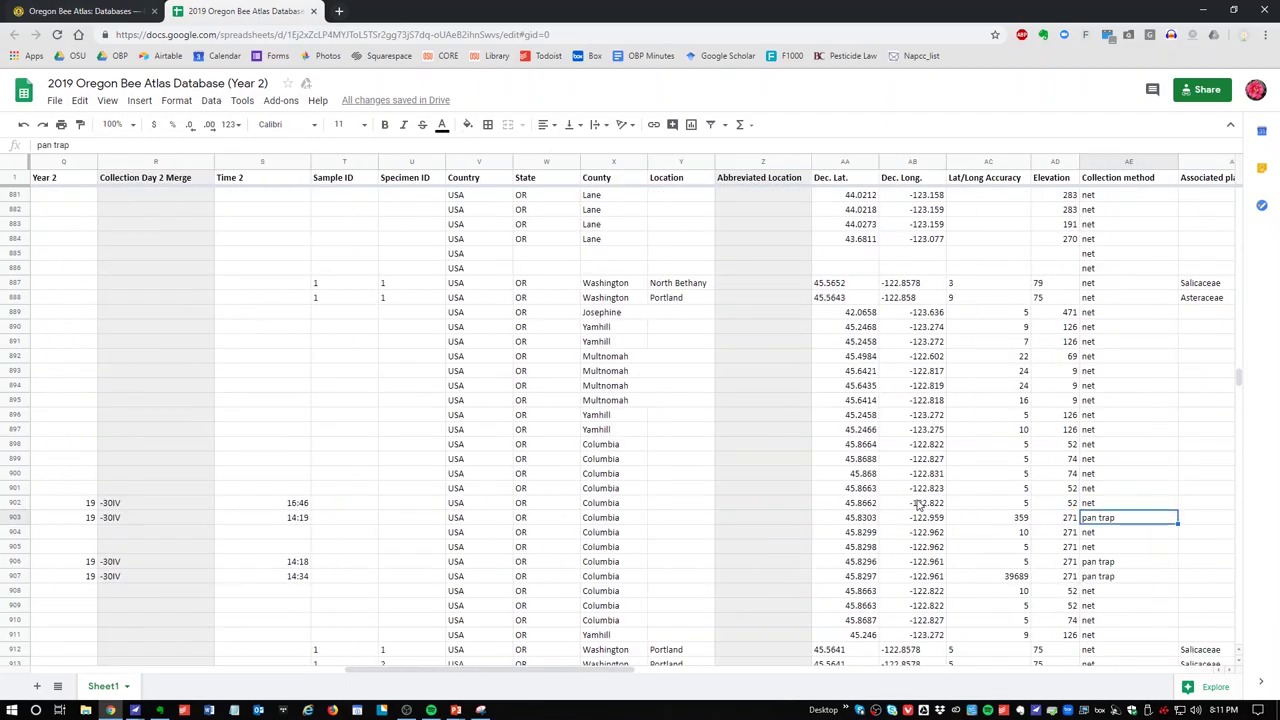
Go back along row 903 from Collection method to the first and second collection date fields.
key("Left")
key("Left")
key("Left")
key("Left")
key("Left")
key("Left")
key("Left")
key("Left")
key("Left")
key("Left")
key("Left")
key("Left")
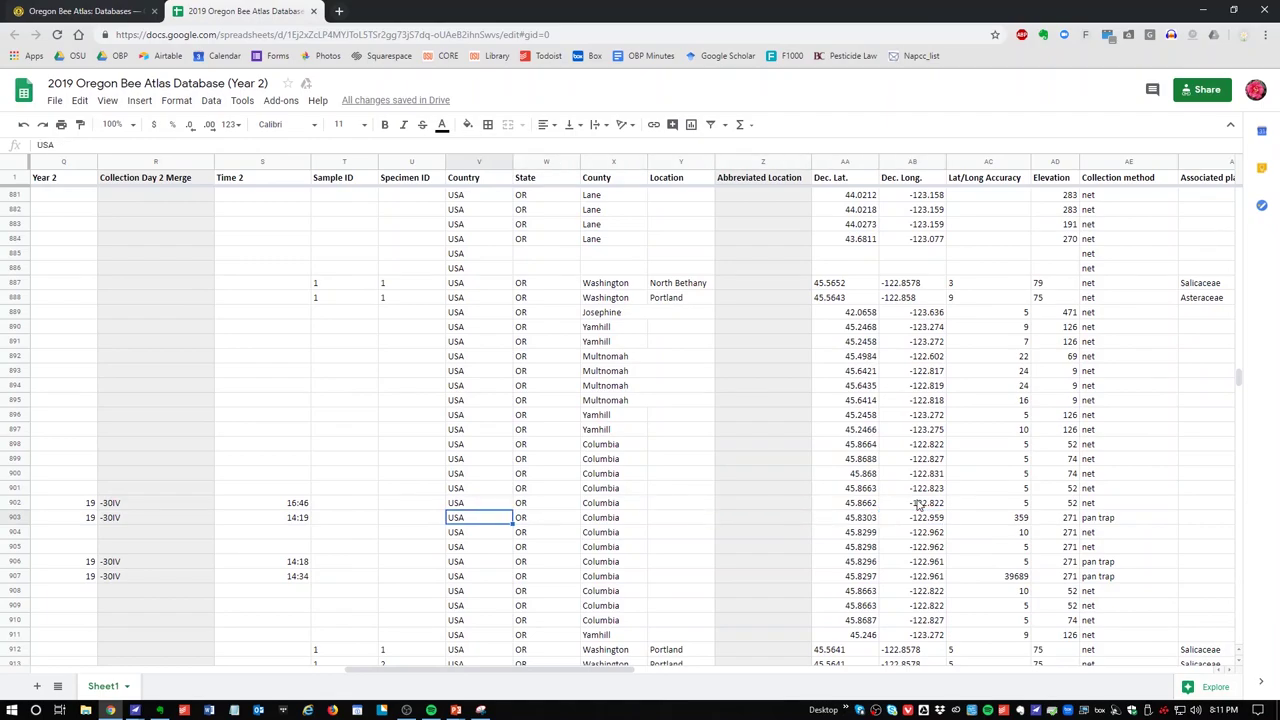
key("Left")
key("Left")
key("Left")
key("Left")
key("Left")
key("Right")
key("Right")
key("Right")
key("Right")
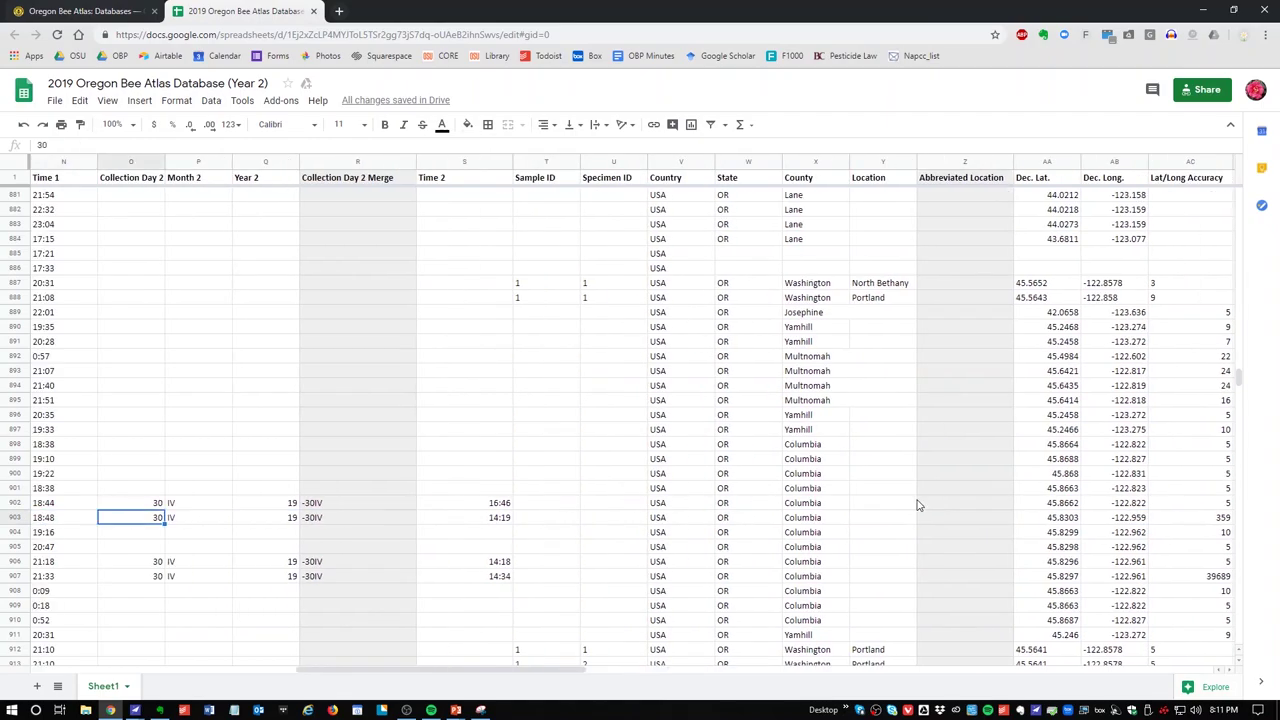
Look at the Month 2 and neighbouring second collection date entries in row 902.
key("Right")
key("Up")
key("Left")
key("Left")
key("Left")
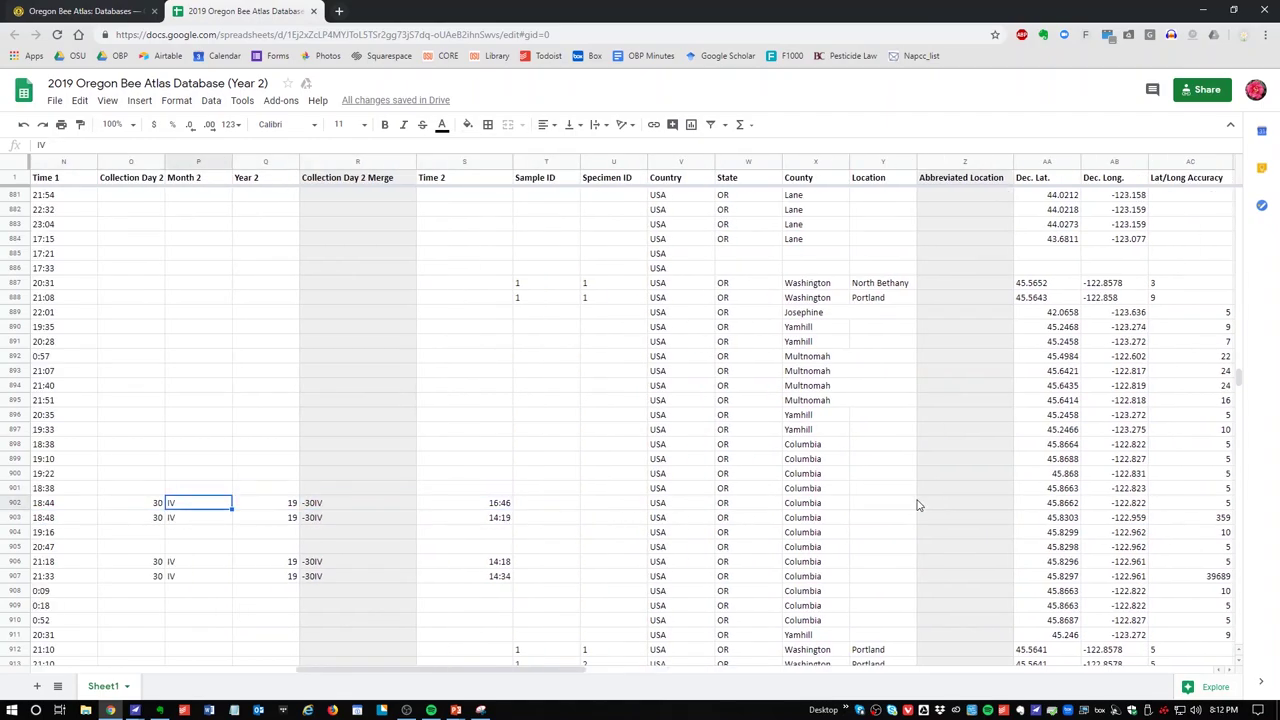
Look over the Collection Day 2, Month 2, Year 2 and Collection Day 2 Merge fields of the record in row 902.
key("Left")
key("Right")
key("Right")
key("Right")
key("Right")
key("Left")
key("Left")
key("Left")
key("Left")
Read across row 902 from the second collection date fields past Time 2 and the location fields to Dec. Long.
key("Right")
key("Right")
key("Right")
key("Right")
key("Right")
key("Right")
key("Right")
key("Right")
key("Right")
key("Right")
key("Right")
key("Right")
key("Right")
key("Right")
key("Right")
key("Right")
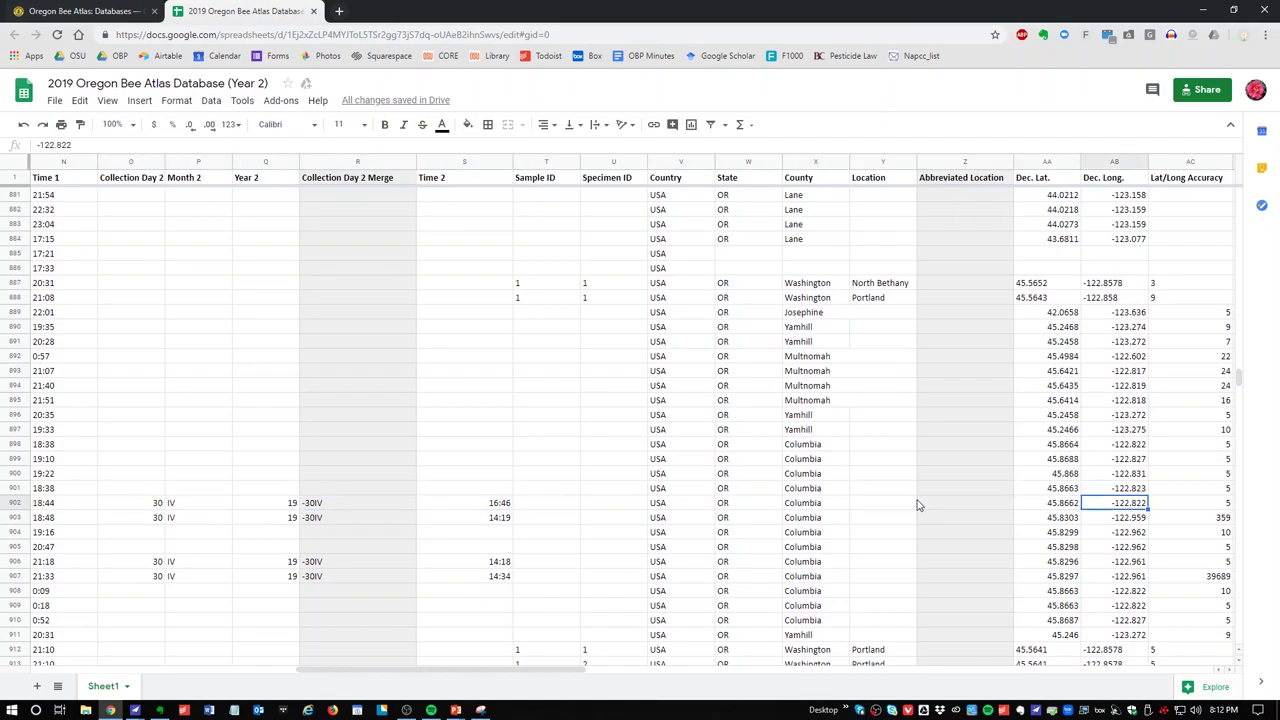
Check the Collection method in row 902, and go back along the row to its Verified cell.
key("Left")
key("Left")
key("Left")
key("Left")
key("Left")
key("Left")
key("Left")
key("Left")
key("Left")
key("Left")
key("Left")
key("Left")
key("Left")
key("Left")
key("Left")
key("Left")
key("Left")
key("Left")
key("Left")
key("Left")
key("Left")
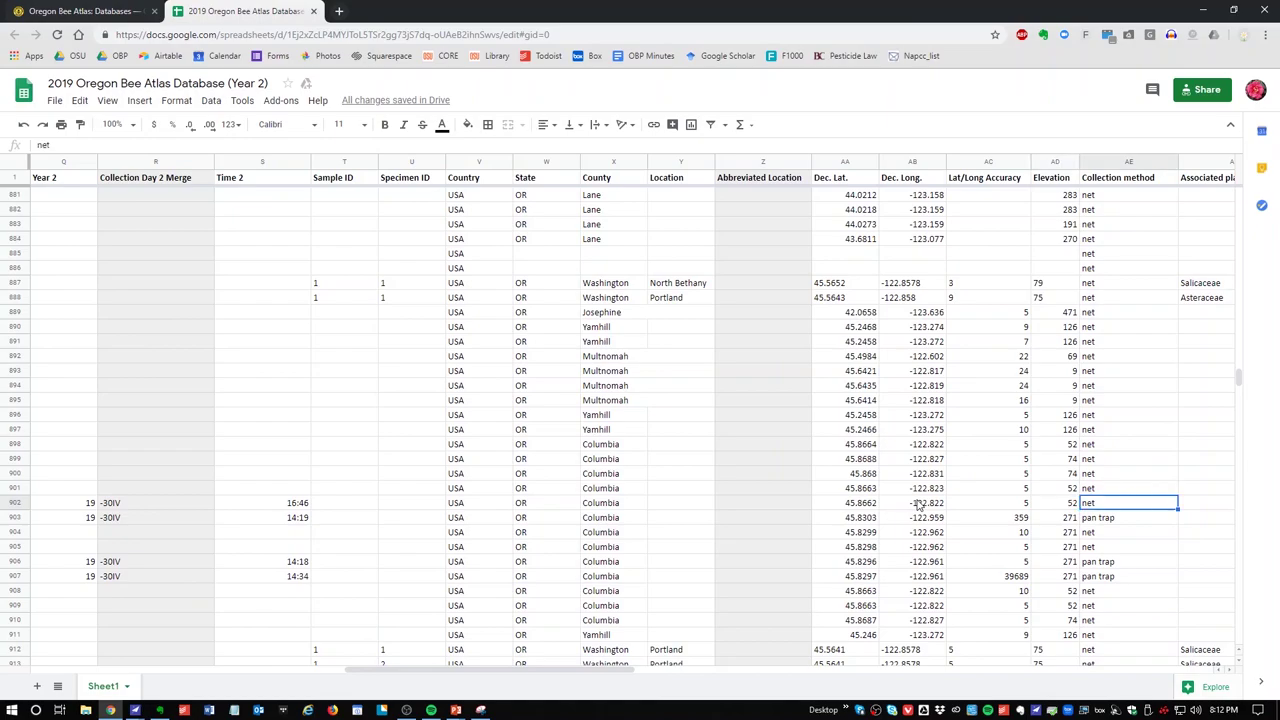
key("Left")
key("Left")
key("Left")
key("Left")
key("Left")
key("Left")
key("Left")
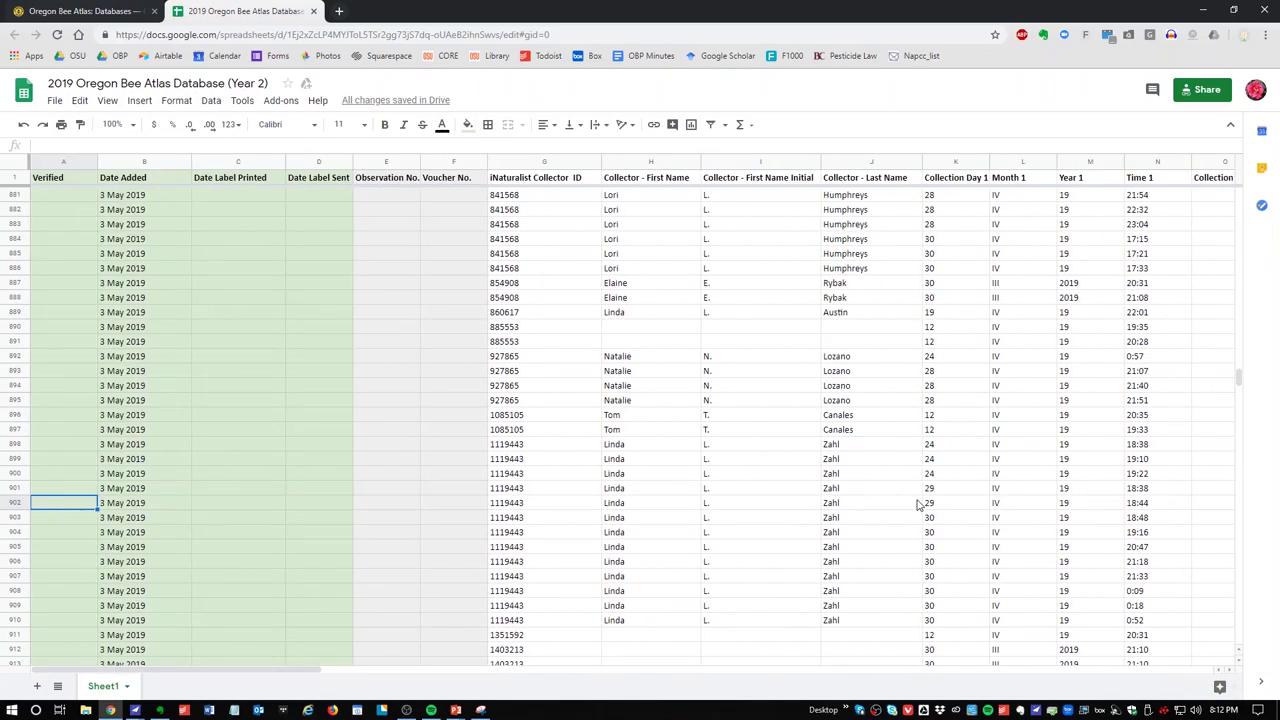
Read across row 902 from Verified through the collector and first collection date fields towards Time 2.
key("Right")
key("Right")
key("Right")
key("Right")
key("Right")
key("Right")
key("Right")
key("Right")
key("Right")
key("Right")
key("Right")
key("Right")
key("Right")
key("Right")
key("Right")
key("Right")
key("Right")
Go up to the record in row 865 and examine its Sample ID and Specimen ID fields.
key("Up")
key("Up")
key("Up")
key("Up")
key("Up")
key("Up")
key("Up")
key("Up")
key("Up")
key("Up")
key("Up")
key("Up")
key("Up")
key("Up")
key("Up")
key("Up")
key("Up")
key("Up")
key("Up")
key("Up")
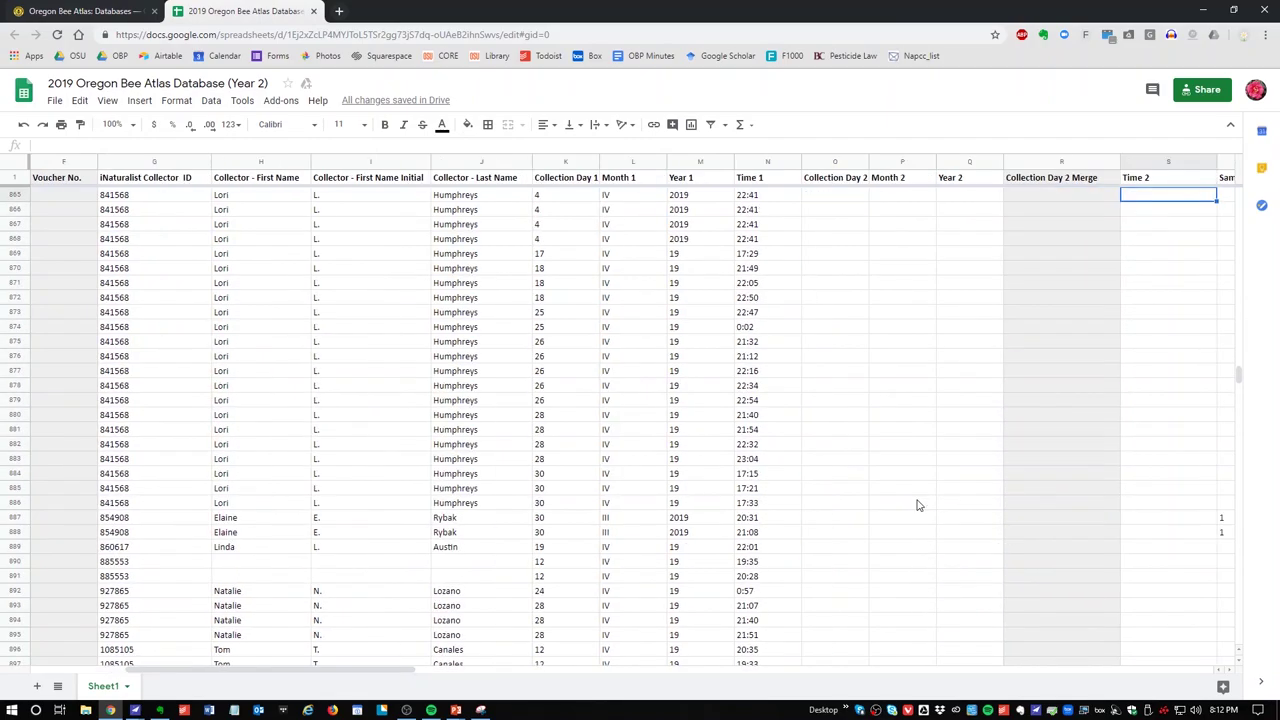
key("Right")
key("Right")
key("Right")
key("Right")
key("Left")
key("Left")
key("Left")
key("Right")
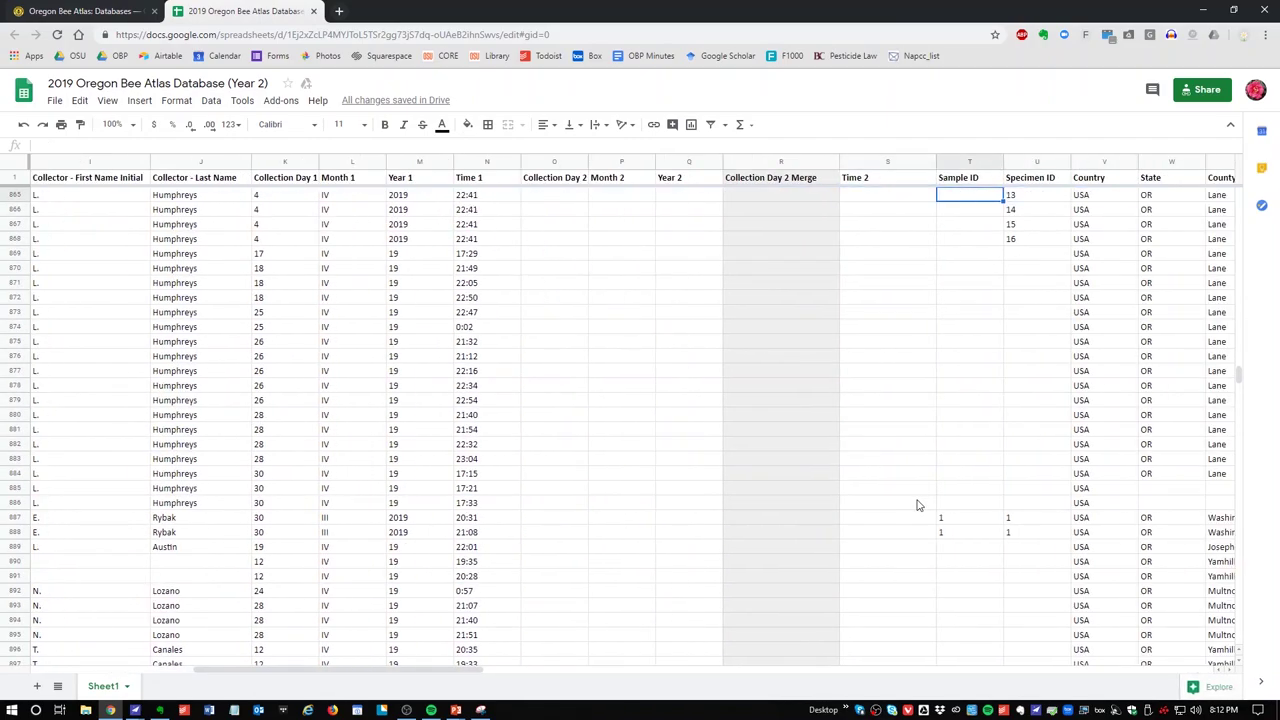
Look up the Sample ID column from row 865 to row 804 for records with sample numbers filled in.
key("Up")
key("Up")
key("Up")
key("Up")
key("Up")
key("Up")
key("Up")
key("Up")
key("Up")
key("Up")
key("Up")
key("Up")
key("Up")
key("Up")
key("Up")
key("Up")
key("Up")
key("Up")
key("Up")
key("Up")
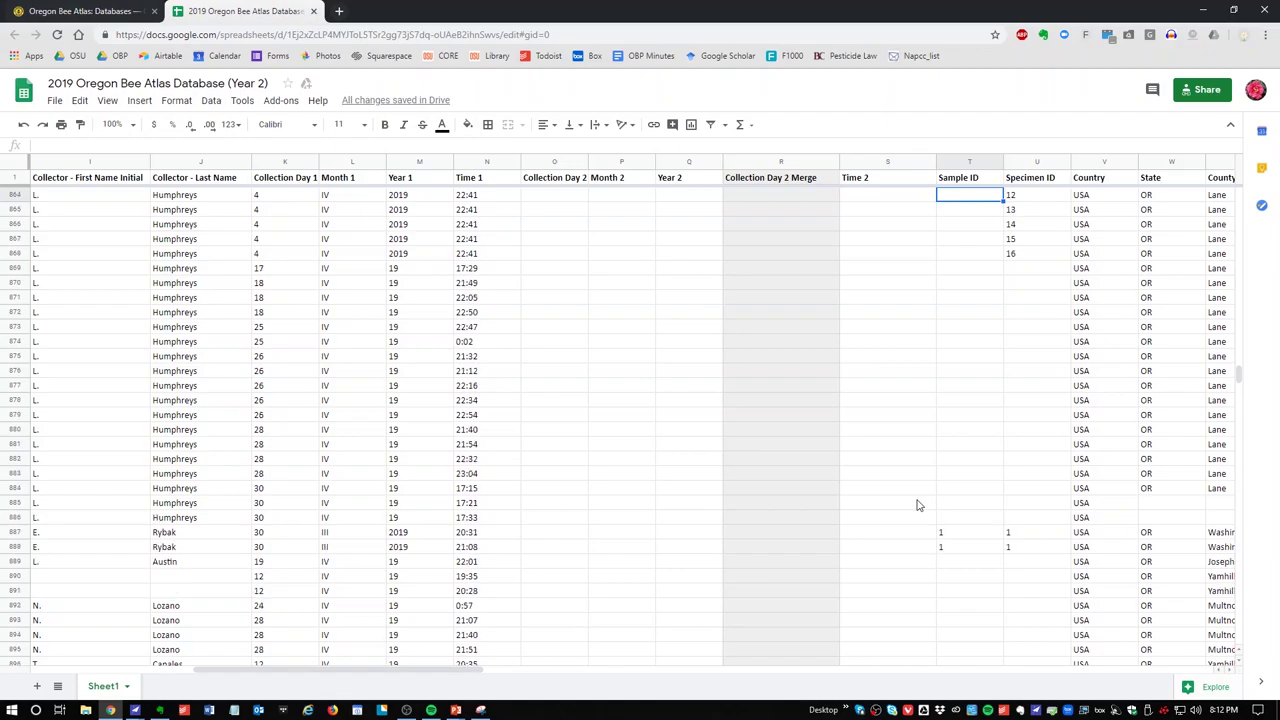
key("Up")
key("Up")
key("Up")
key("Up")
key("Up")
key("Up")
key("Up")
key("Up")
key("Up")
key("Up")
key("Up")
key("Up")
key("Up")
key("Up")
key("Up")
key("Up")
key("Up")
key("Up")
key("Up")
key("Up")
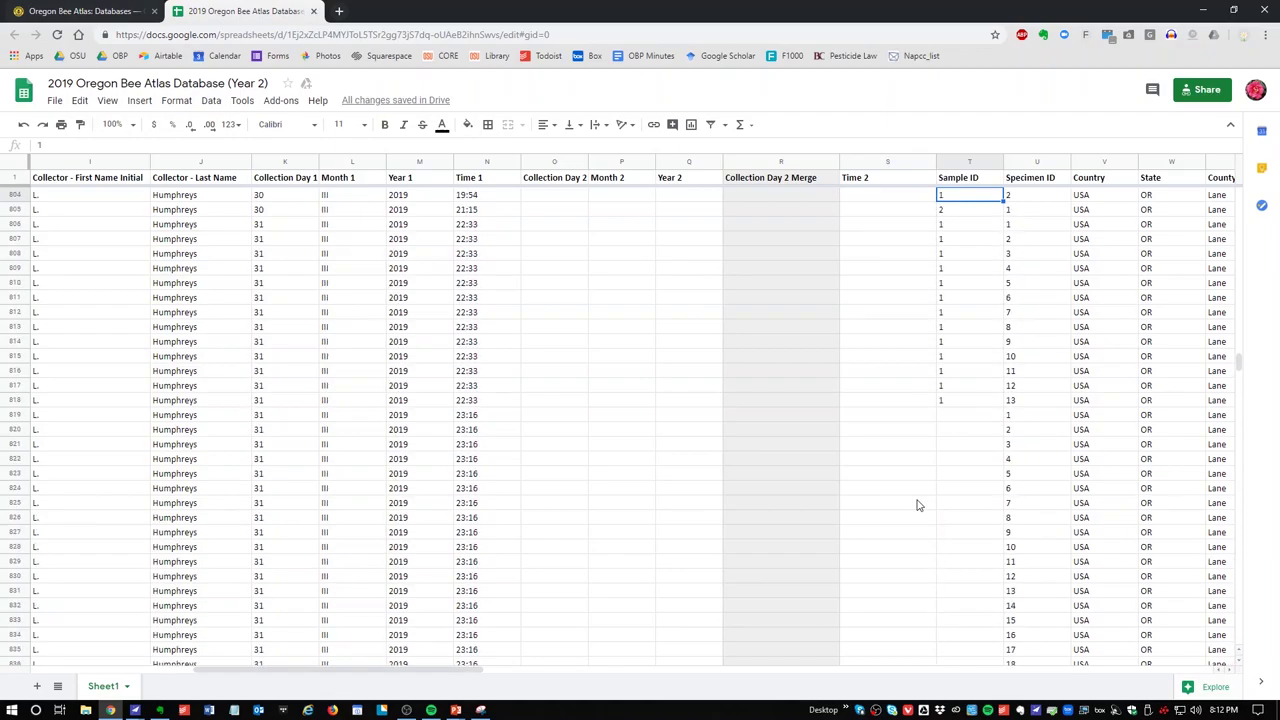
Continue up the Sample ID column to row 743 and examine how samples and their specimens are numbered.
key("Up")
key("Up")
key("Up")
key("Up")
key("Up")
key("Up")
key("Up")
key("Up")
key("Up")
key("Up")
key("Up")
key("Up")
key("Up")
key("Up")
key("Up")
key("Up")
key("Up")
key("Up")
key("Up")
key("Up")
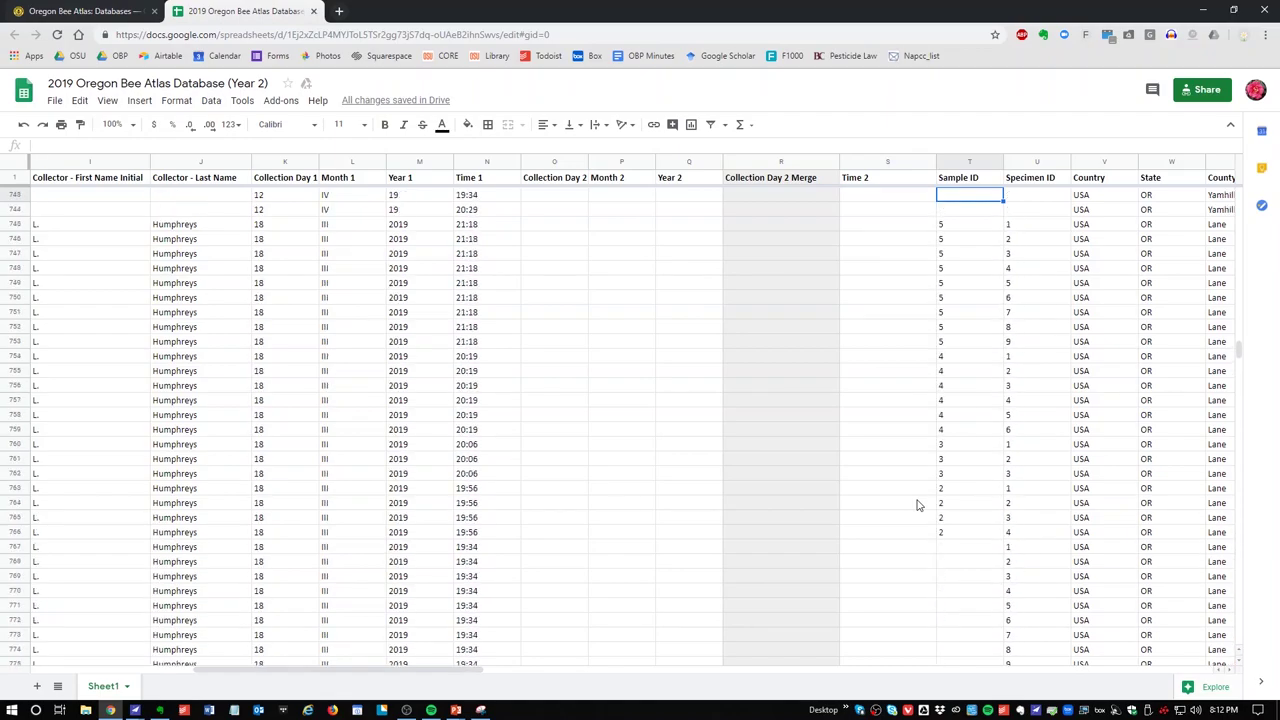
Continue up the Sample ID column from row 743 to row 690, checking for records with sample numbers.
key("Up")
key("Up")
key("Up")
key("Up")
key("Up")
key("Up")
key("Up")
key("Up")
key("Up")
key("Up")
key("Up")
key("Up")
key("Up")
key("Up")
key("Up")
key("Up")
key("Up")
key("Up")
key("Up")
key("Up")
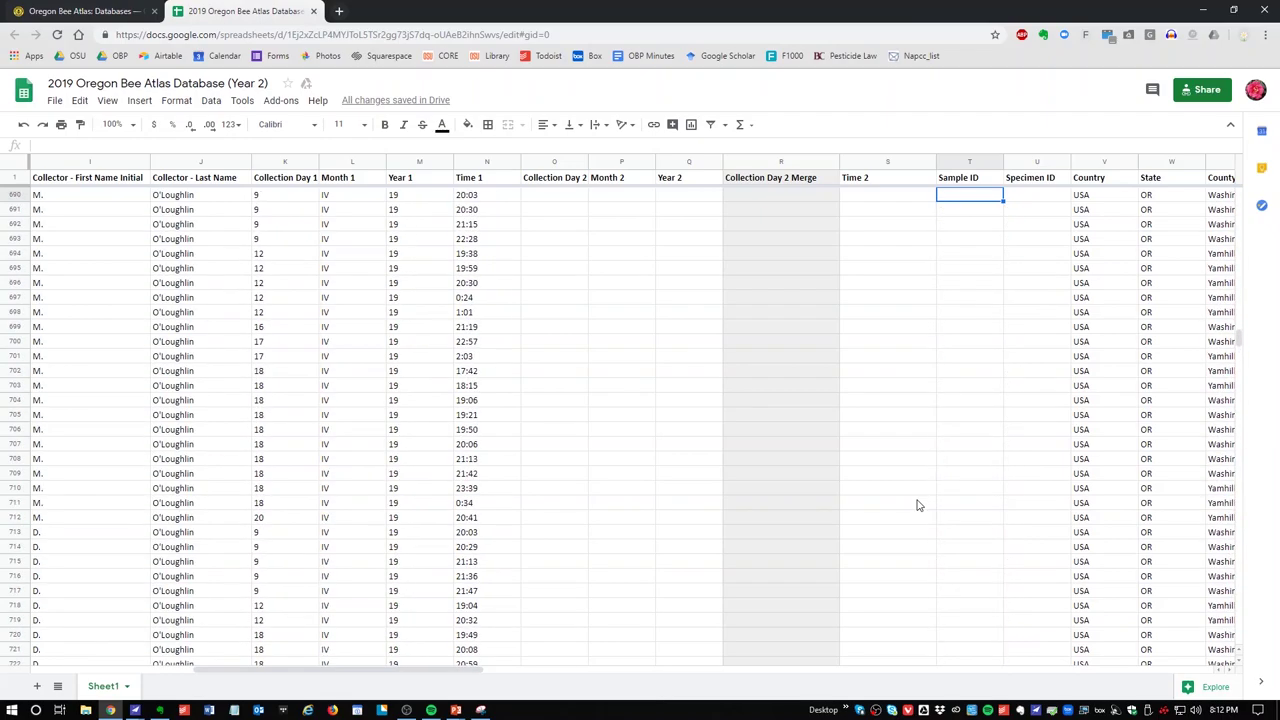
Go to the start of the database and read row 7 back from Sample ID to Collection Day 1.
scroll(918, 505, "up", 20)
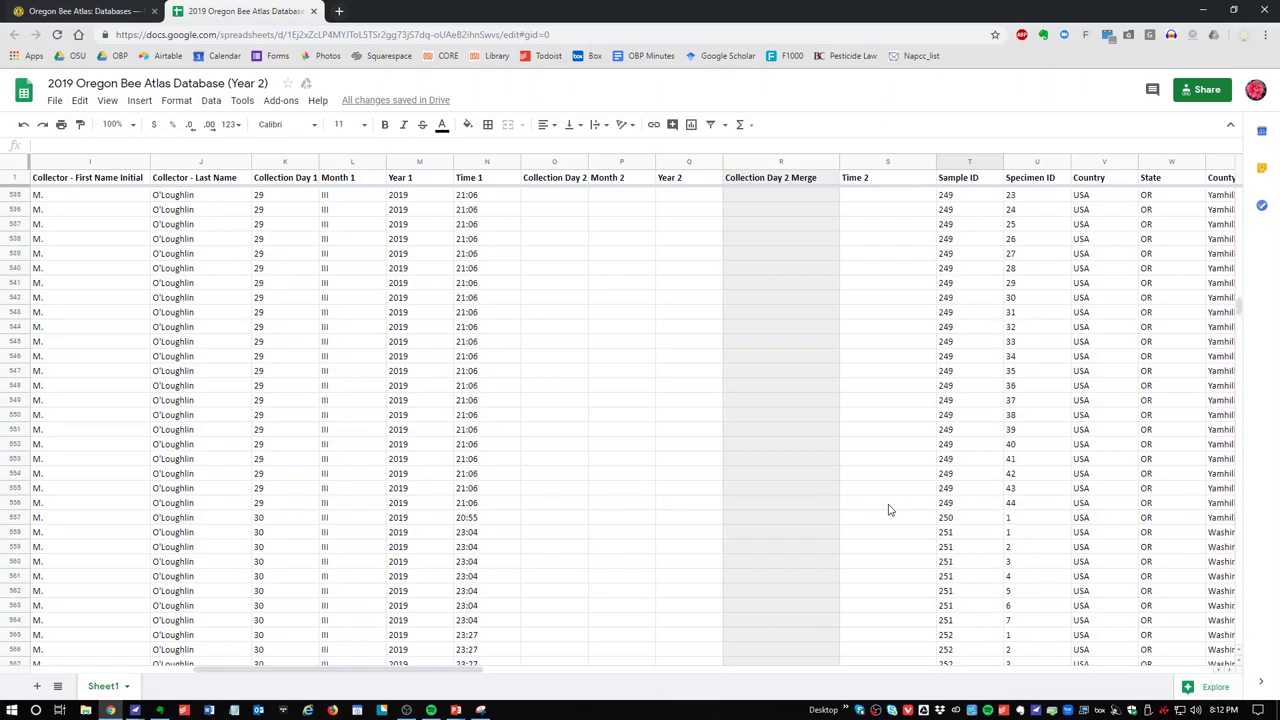
scroll(890, 510, "up", 20)
scroll(889, 510, "up", 20)
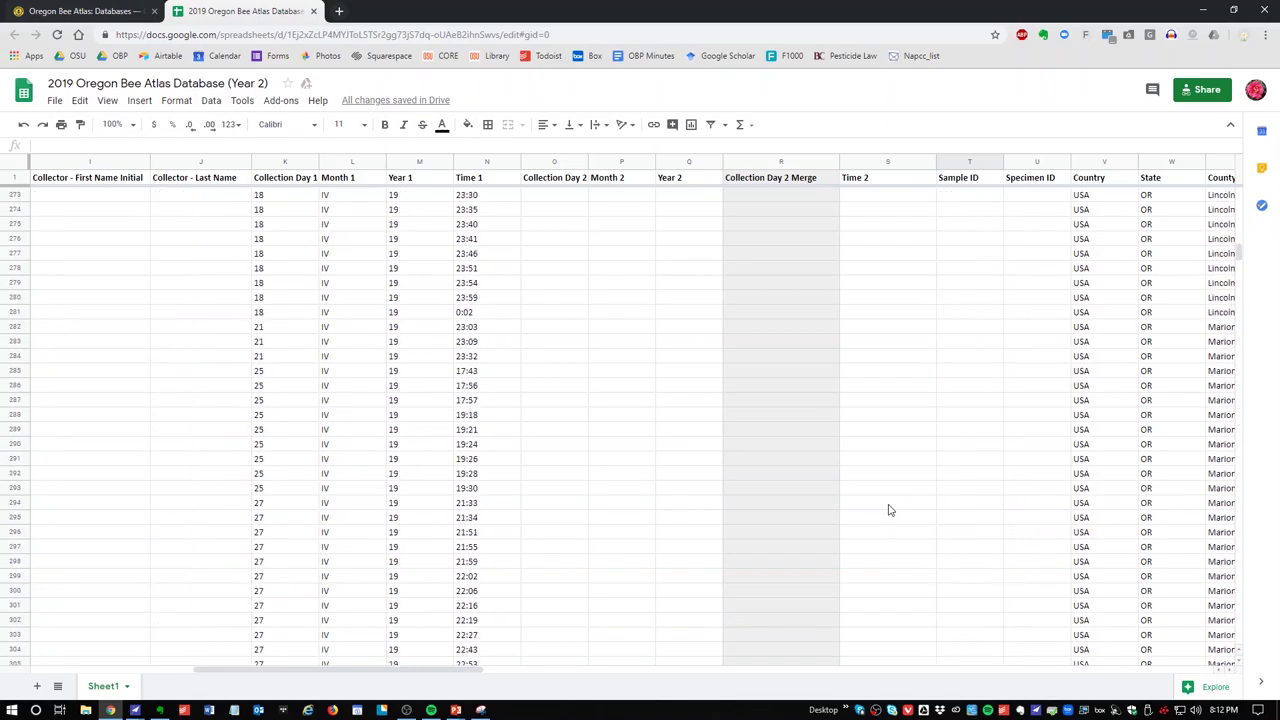
scroll(887, 508, "up", 16)
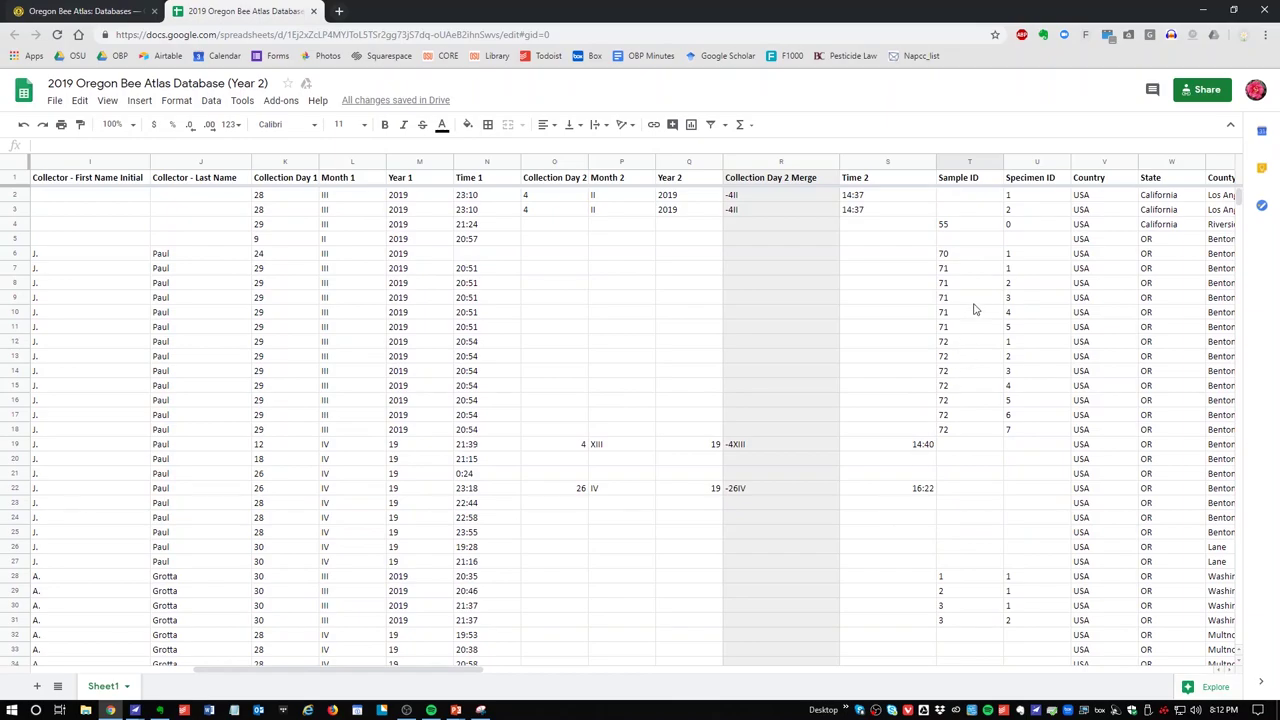
left_click(968, 266)
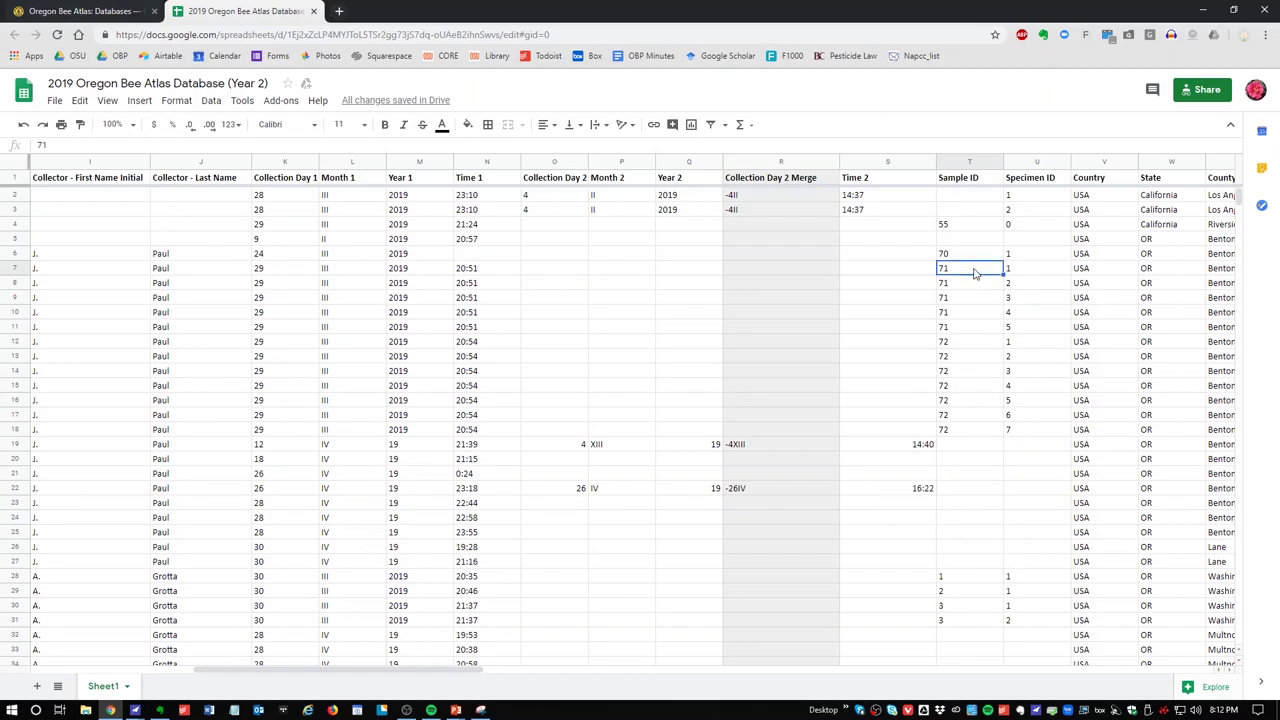
key("Left")
key("Left")
key("Left")
key("Left")
key("Left")
key("Left")
key("Left")
key("Left")
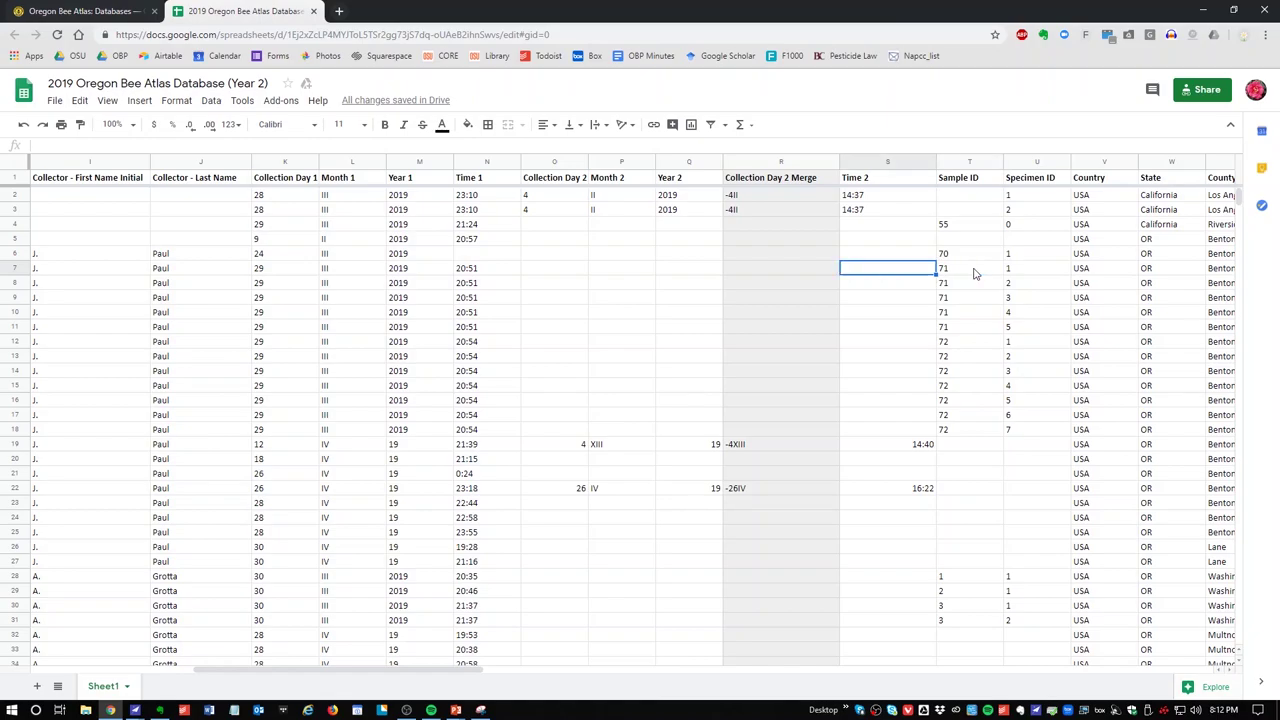
key("Left")
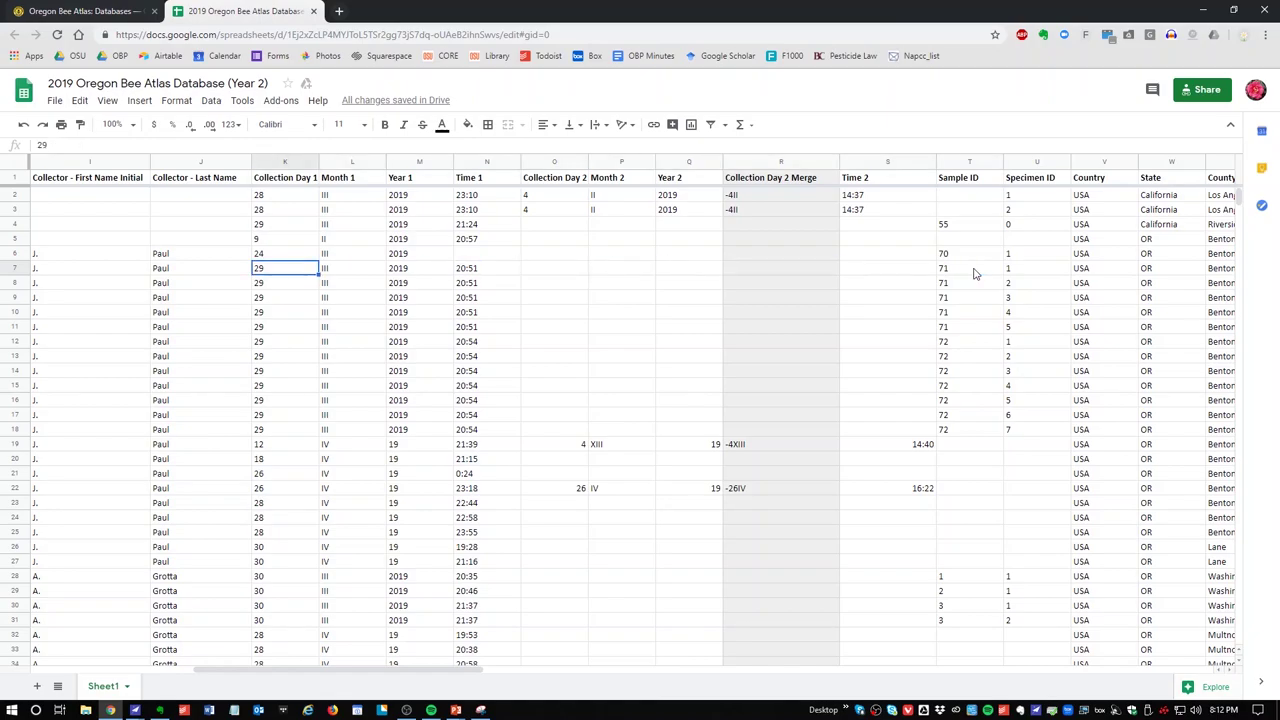
Return across row 7 to Sample ID and examine how the specimens of sample 71 are numbered down to row 11.
key("Right")
key("Right")
key("Right")
key("Right")
key("Right")
key("Right")
key("Right")
key("Right")
key("Right")
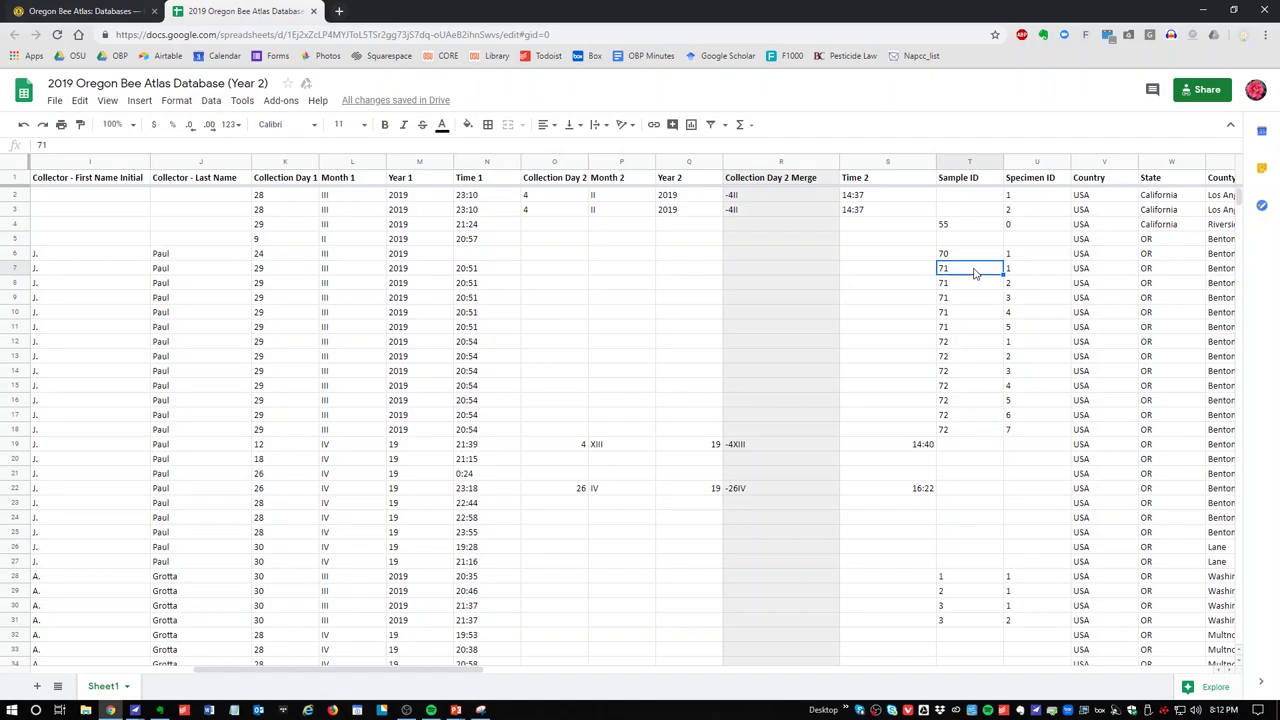
key("Right")
key("Down")
key("Down")
key("Down")
key("Down")
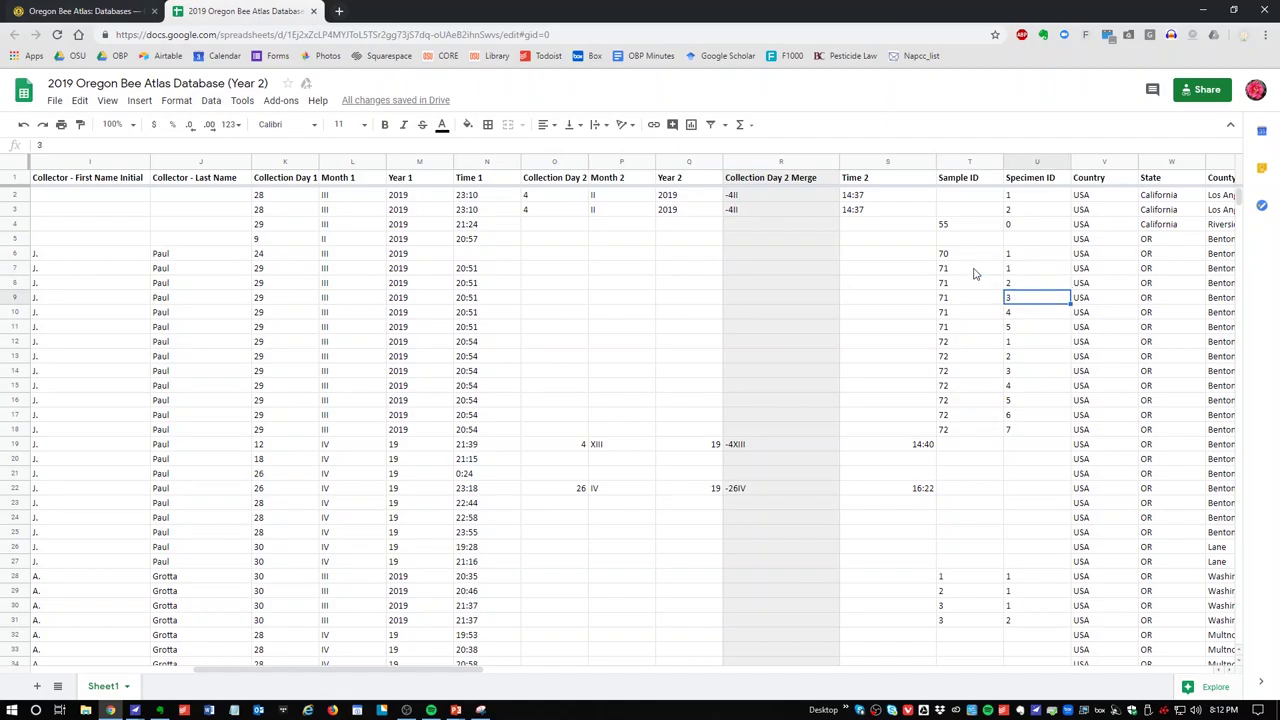
key("Left")
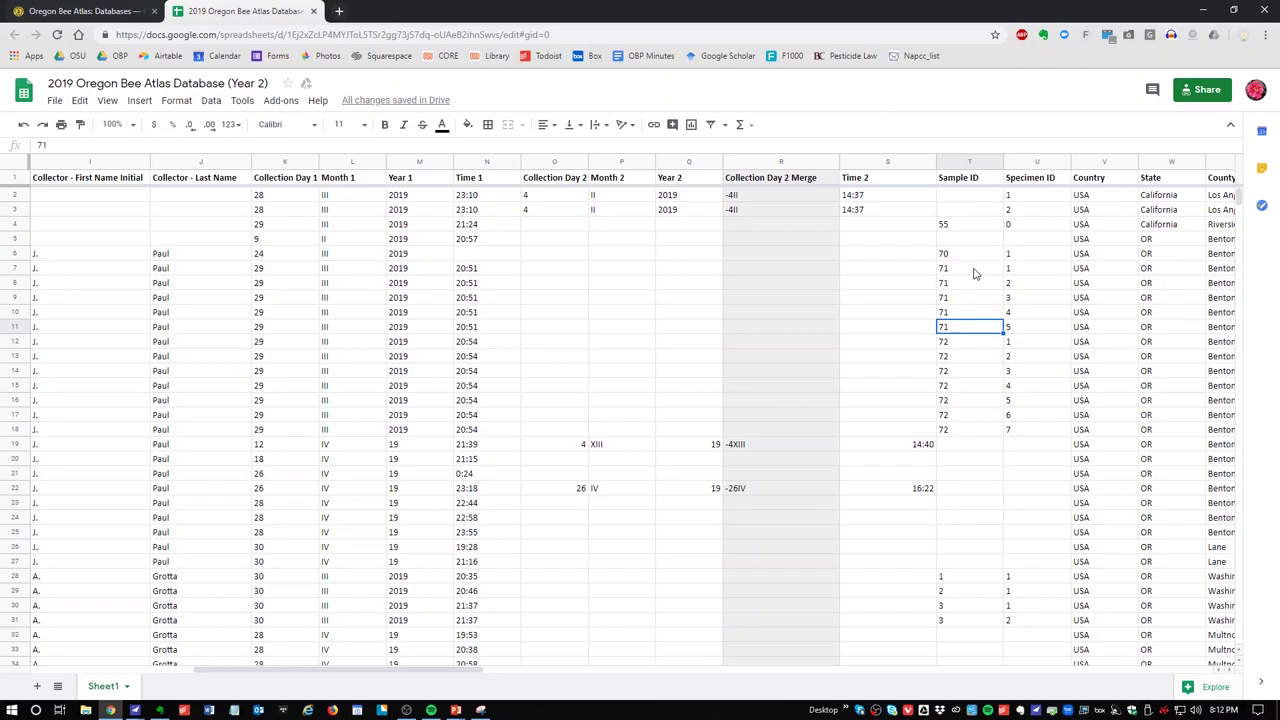
Read across row 11 from Sample ID through the location and collection method fields to the associated plant's genus and species.
key("Right")
key("Right")
key("Right")
key("Right")
key("Right")
key("Right")
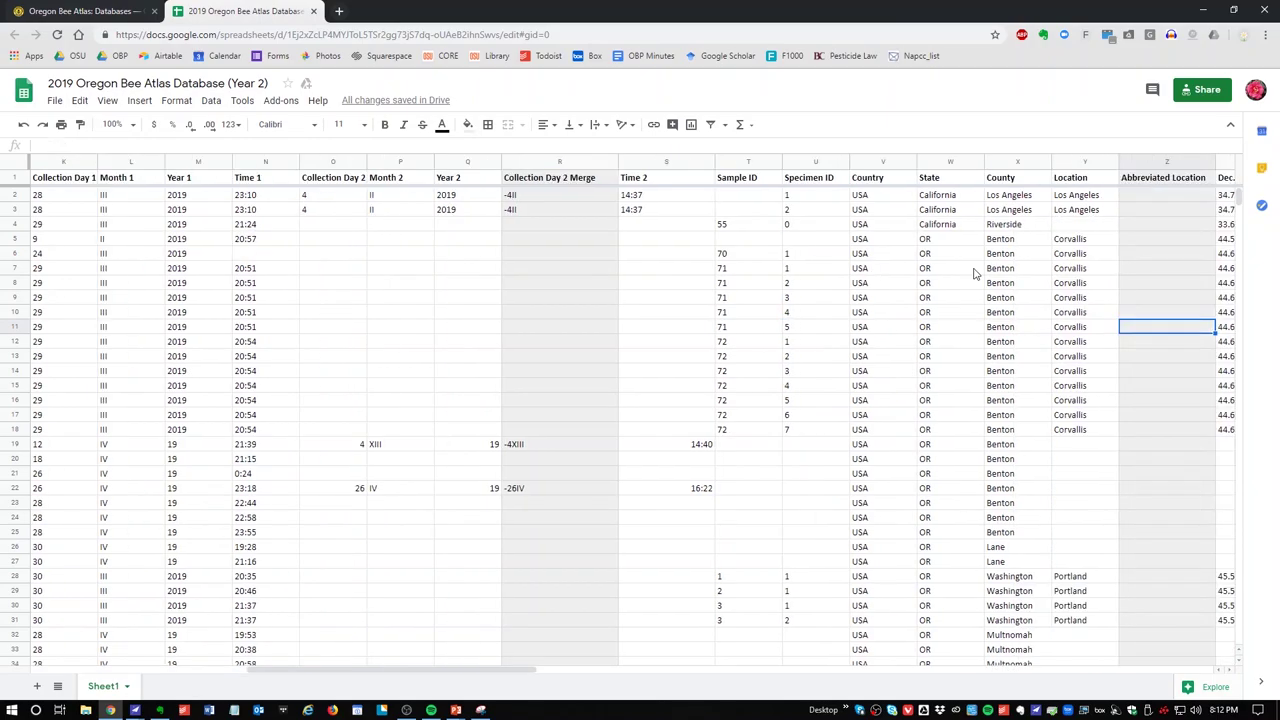
key("Right")
key("Right")
key("Right")
key("Right")
key("Right")
key("Right")
key("Right")
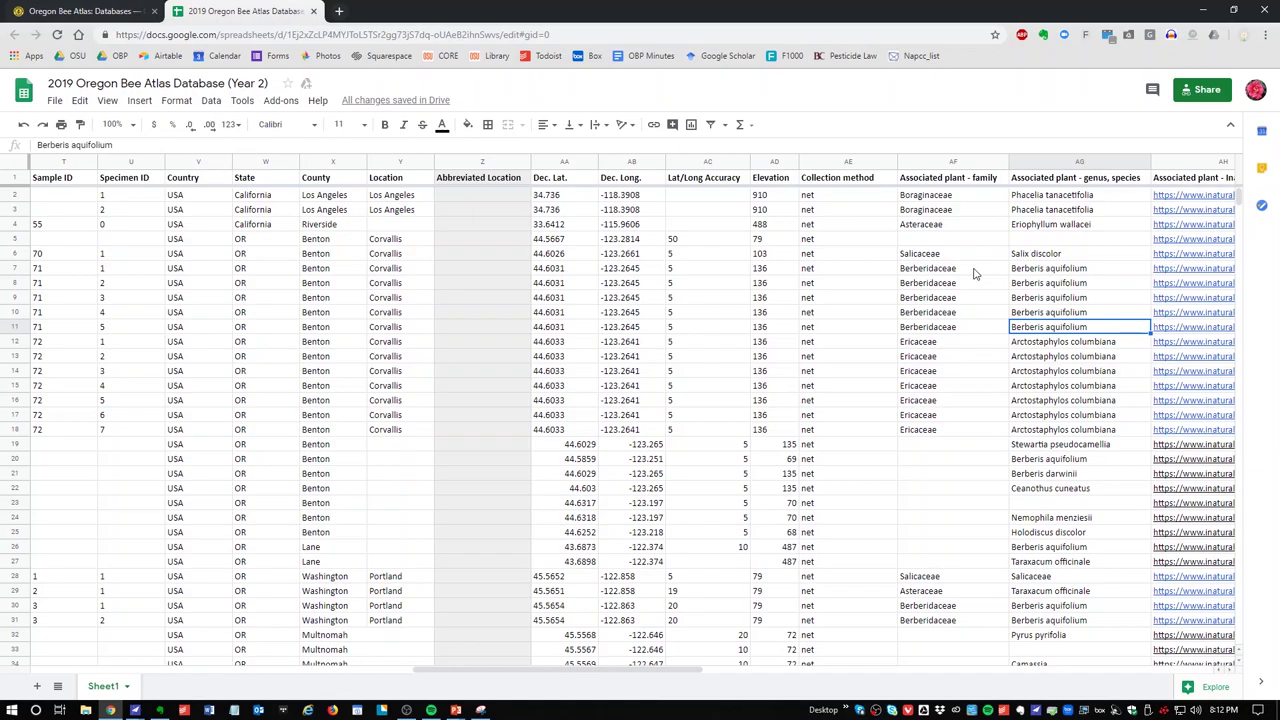
Read back along row 11 from the associated plant fields to Time 2, then forward again to Country.
key("Left")
key("Left")
key("Left")
key("Left")
key("Left")
key("Left")
key("Left")
key("Left")
key("Left")
key("Left")
key("Left")
key("Left")
key("Left")
key("Left")
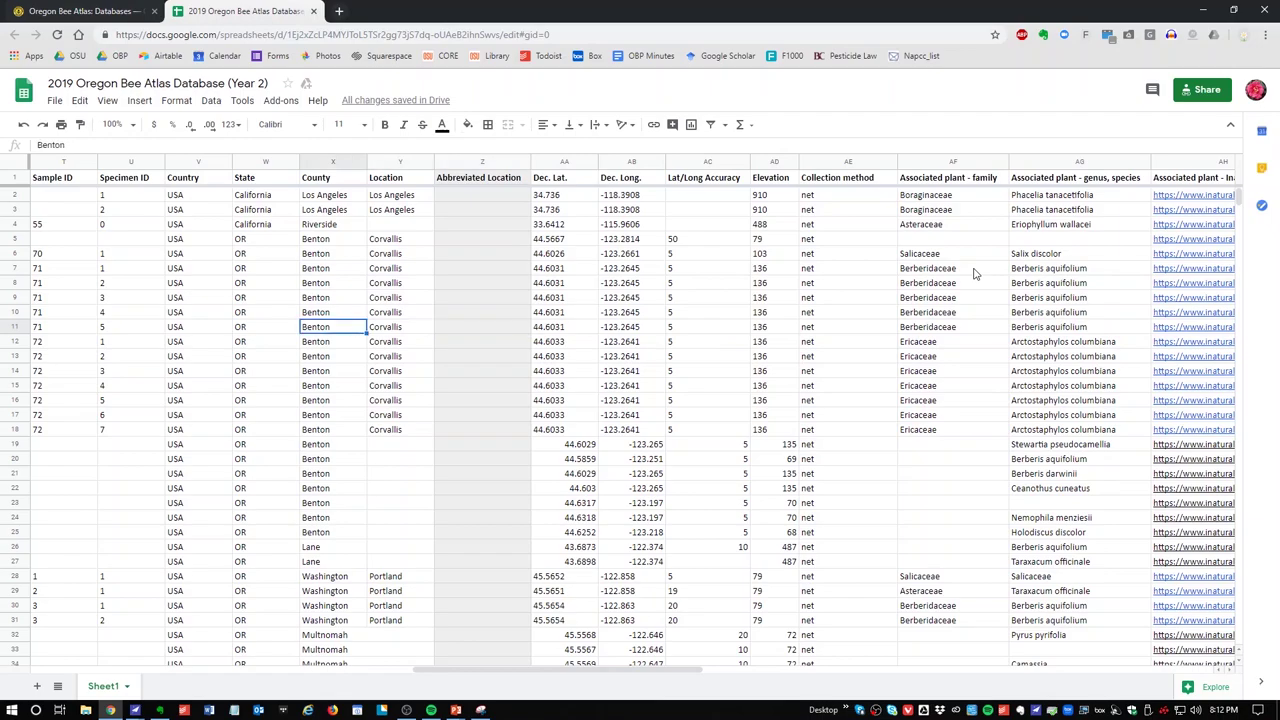
key("Left")
key("Left")
key("Right")
key("Right")
key("Right")
key("Right")
key("Right")
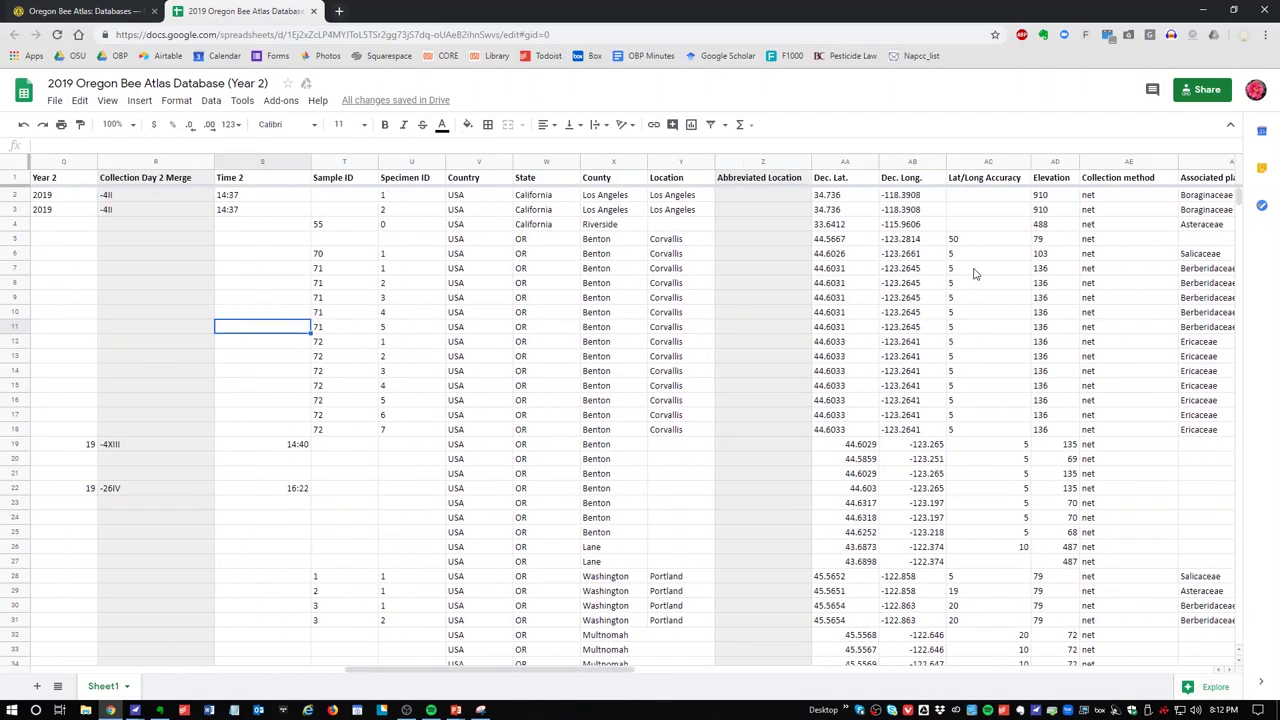
Compare the Sample ID entries from sample 70 in row 6 down through the sample 72 records.
key("Up")
key("Up")
key("Up")
key("Up")
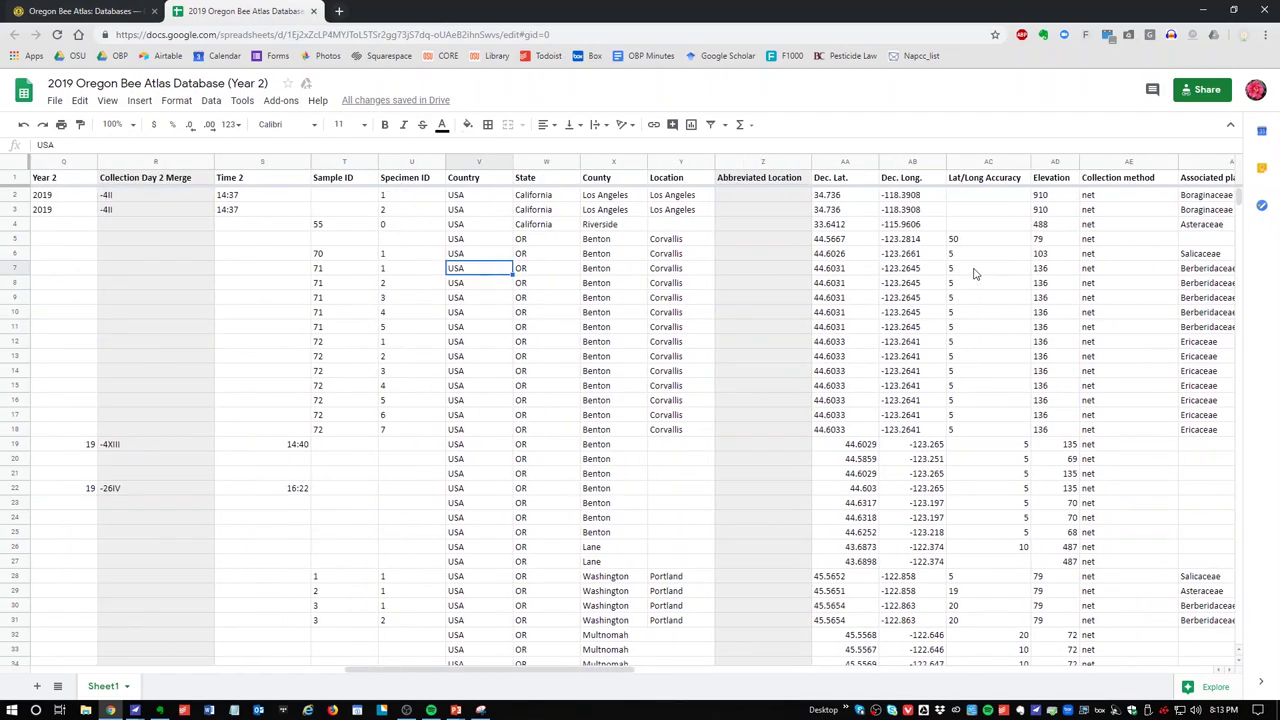
key("Left")
key("Left")
key("Up")
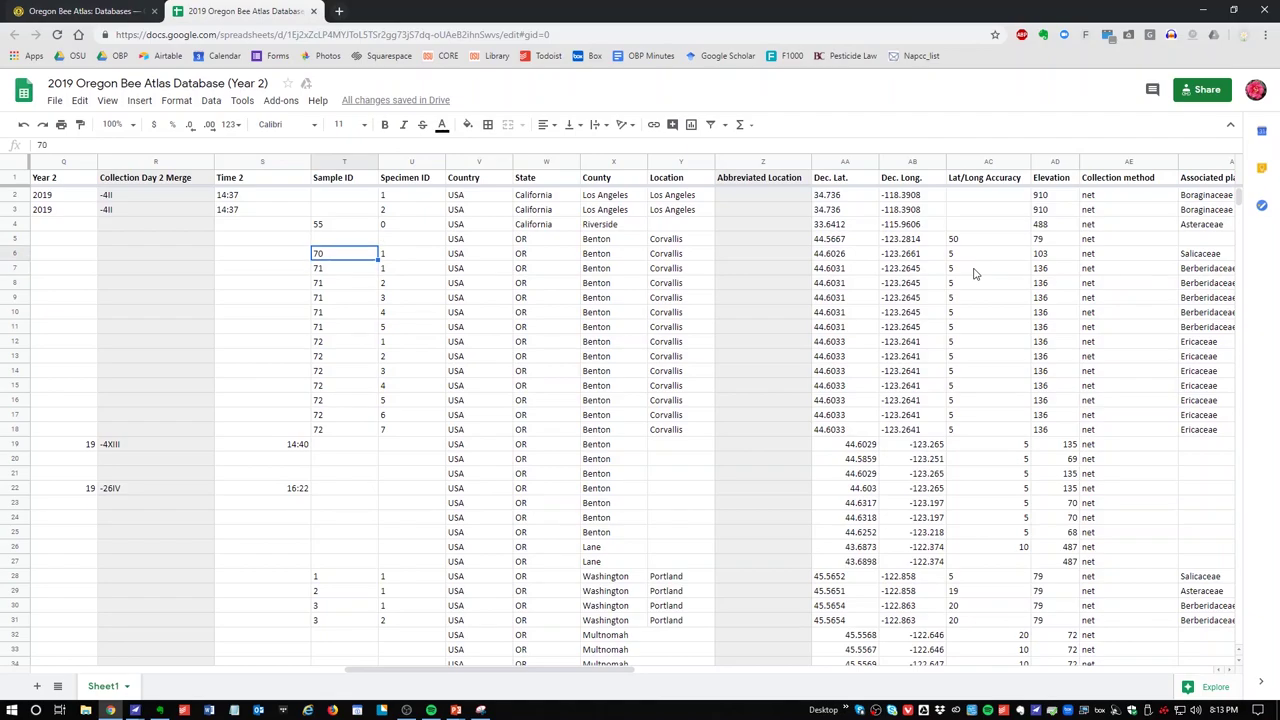
key("Down")
key("Down")
key("Down")
key("Down")
key("Down")
key("Down")
key("Down")
key("Down")
key("Down")
key("Down")
key("Down")
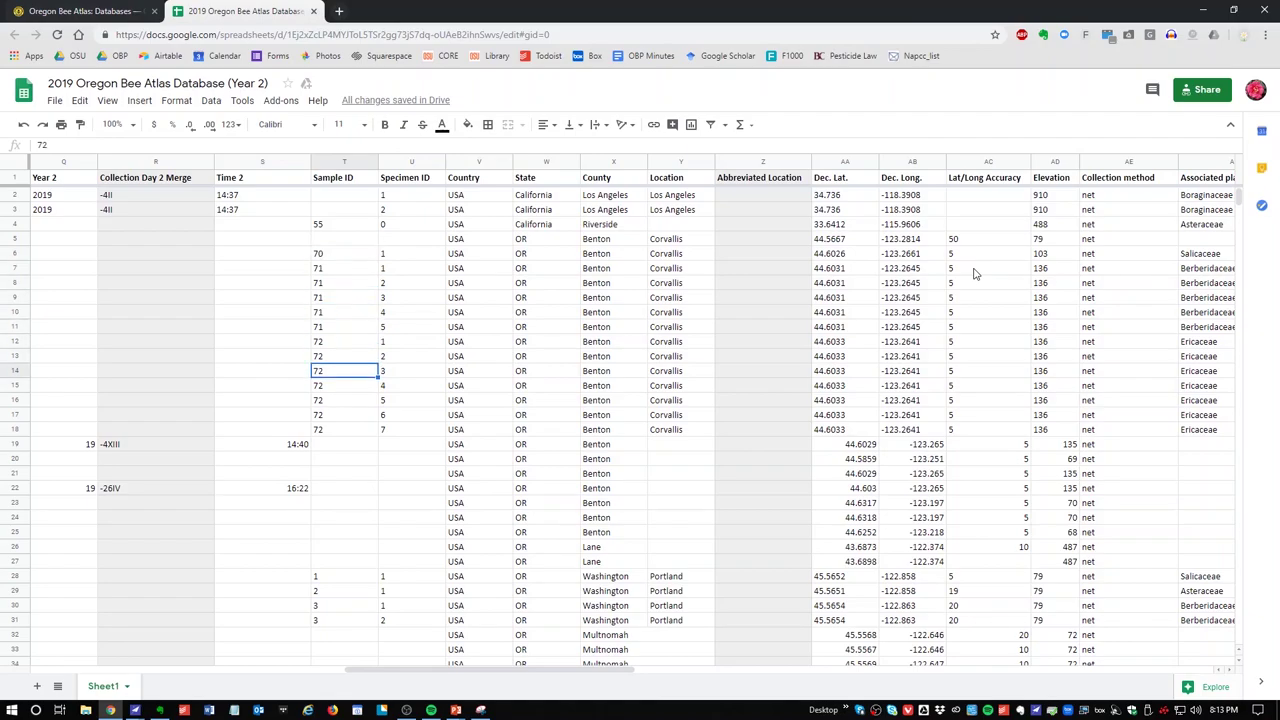
Go down to row 19 and read back from Sample ID through the collection date fields to the collector's first name.
key("Down")
key("Down")
key("Left")
key("Left")
key("Left")
key("Left")
key("Left")
key("Left")
key("Left")
key("Left")
key("Left")
key("Left")
key("Left")
key("Left")
key("Left")
key("Left")
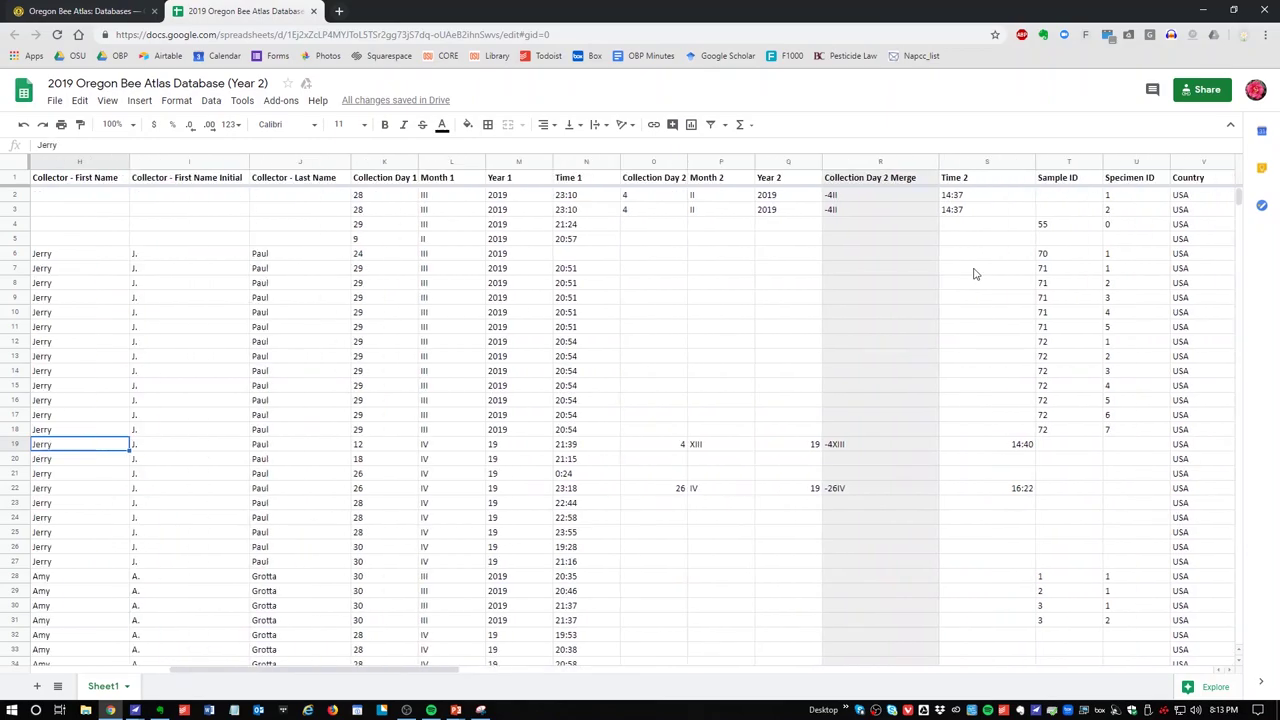
Read across row 19 from the collector fields through both collection dates and times to check its Specimen ID and Sample ID.
key("Right")
key("Right")
key("Right")
key("Right")
key("Right")
key("Right")
key("Right")
key("Right")
key("Right")
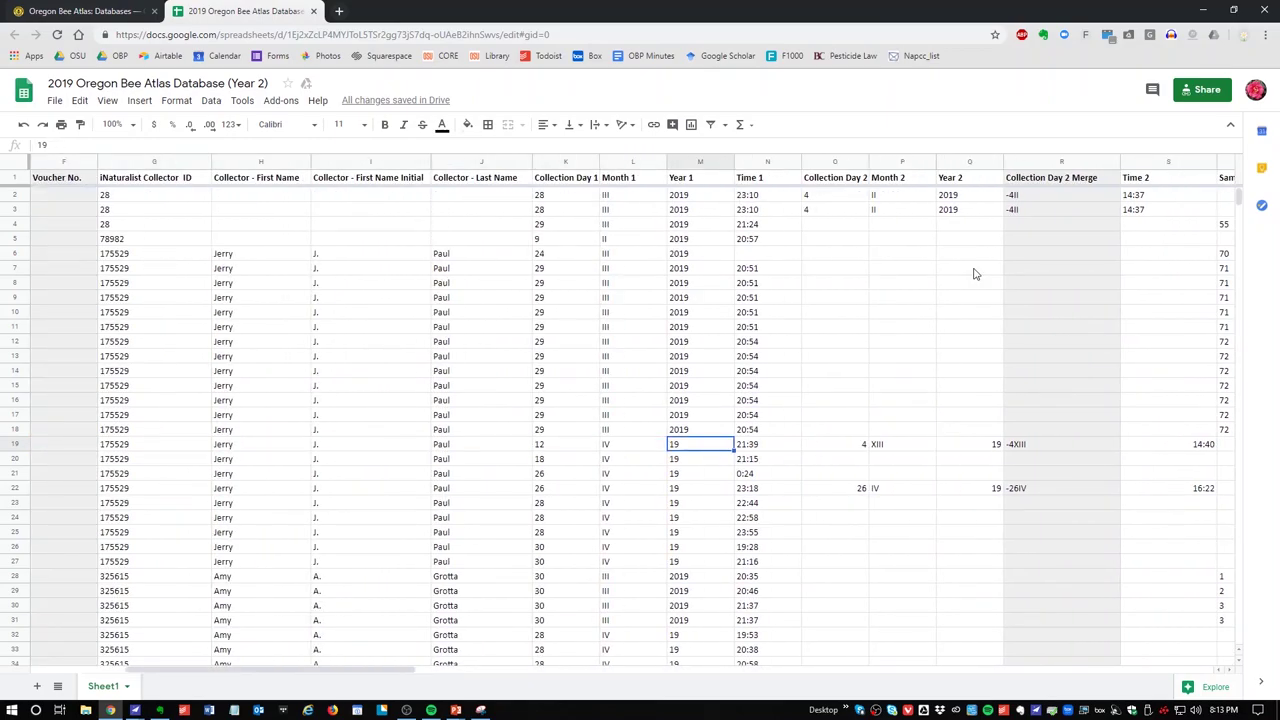
key("Right")
key("Right")
key("Right")
key("Right")
key("Right")
key("Right")
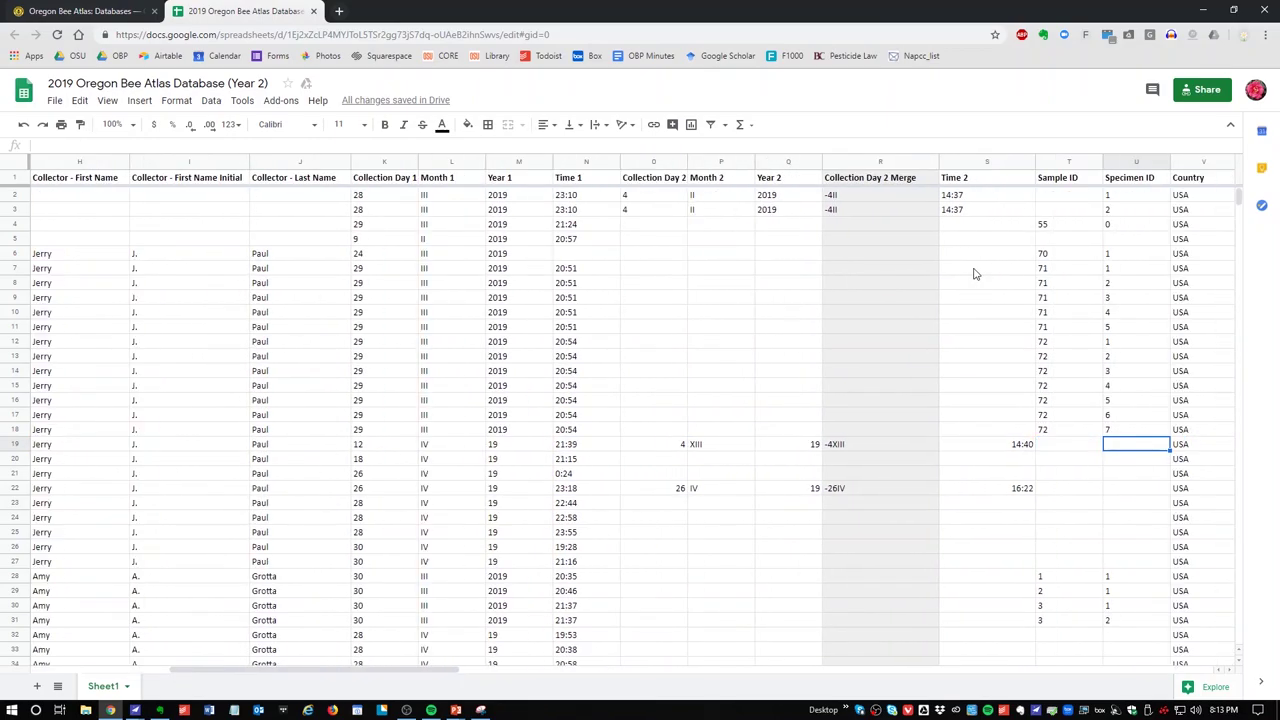
key("Left")
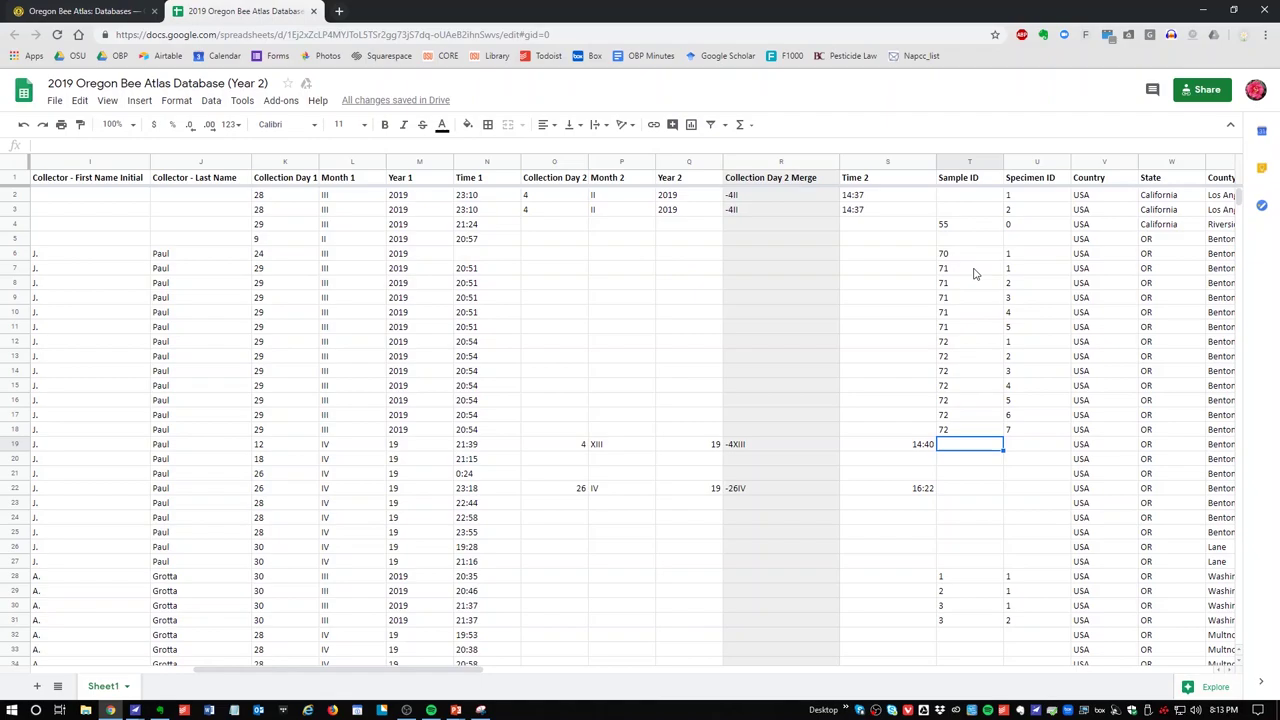
Read across row 19 through the Country, State, County and Location fields, ending at County in row 18.
key("Right")
key("Right")
key("Right")
key("Right")
key("Right")
key("Right")
key("Right")
key("Right")
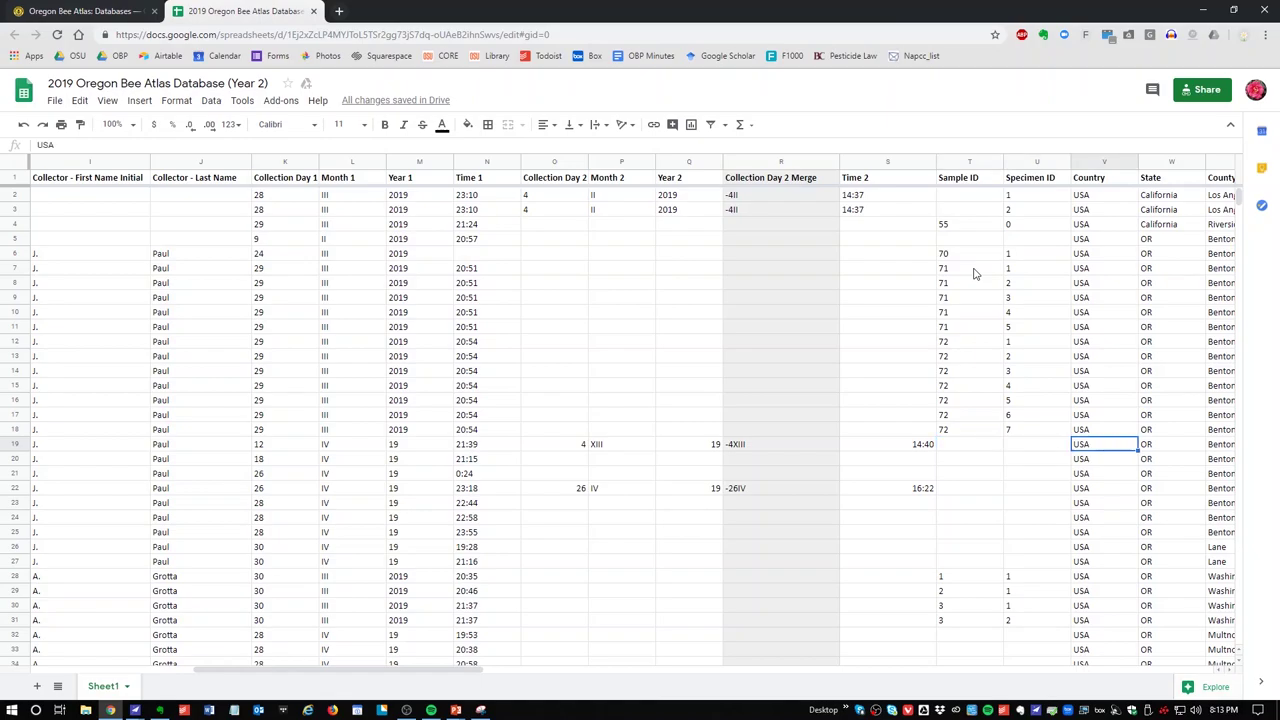
key("Left")
key("Left")
key("Left")
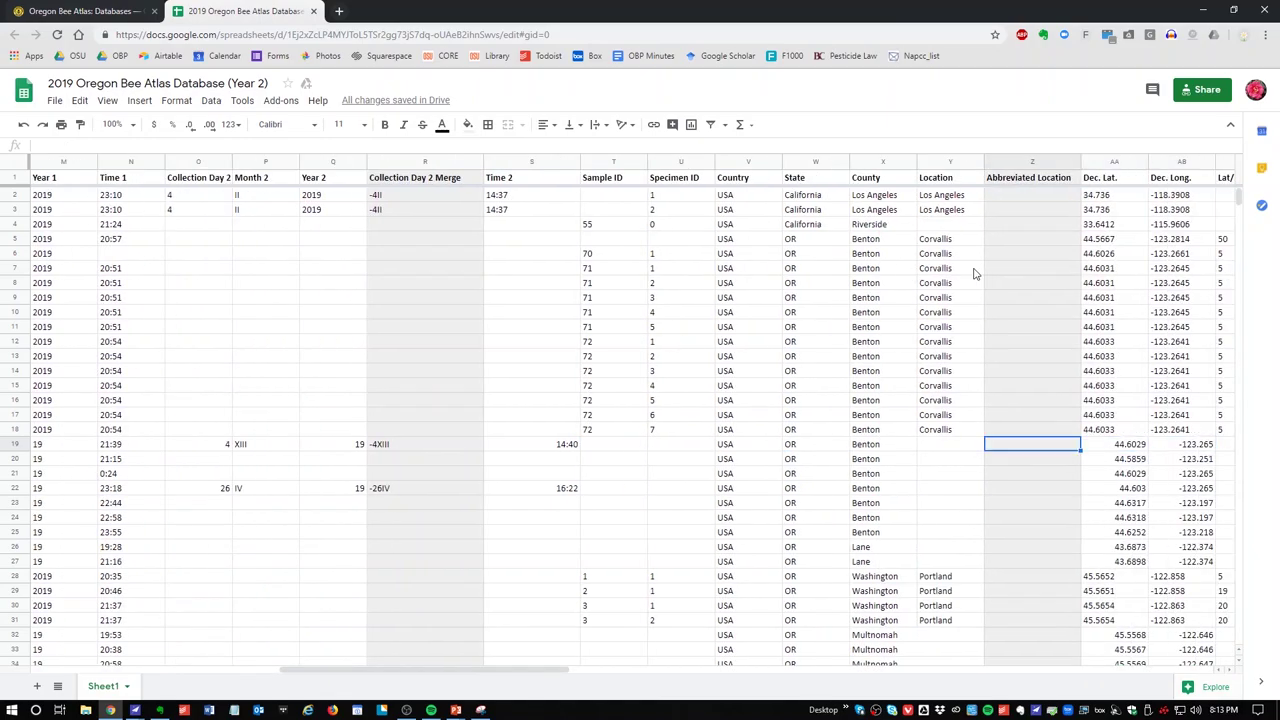
key("Left")
key("Up")
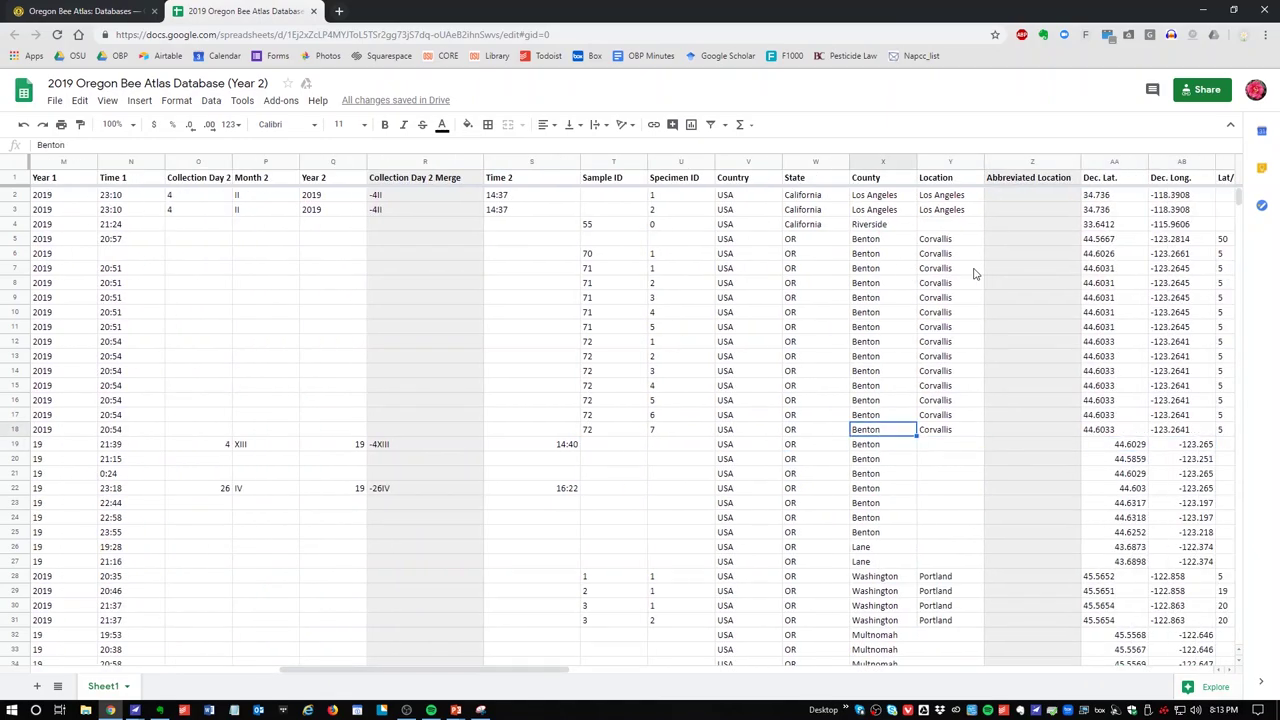
Examine the Location field in rows 17 to 21, comparing how it is filled in against County.
key("Right")
key("Right")
key("Left")
key("Left")
key("Right")
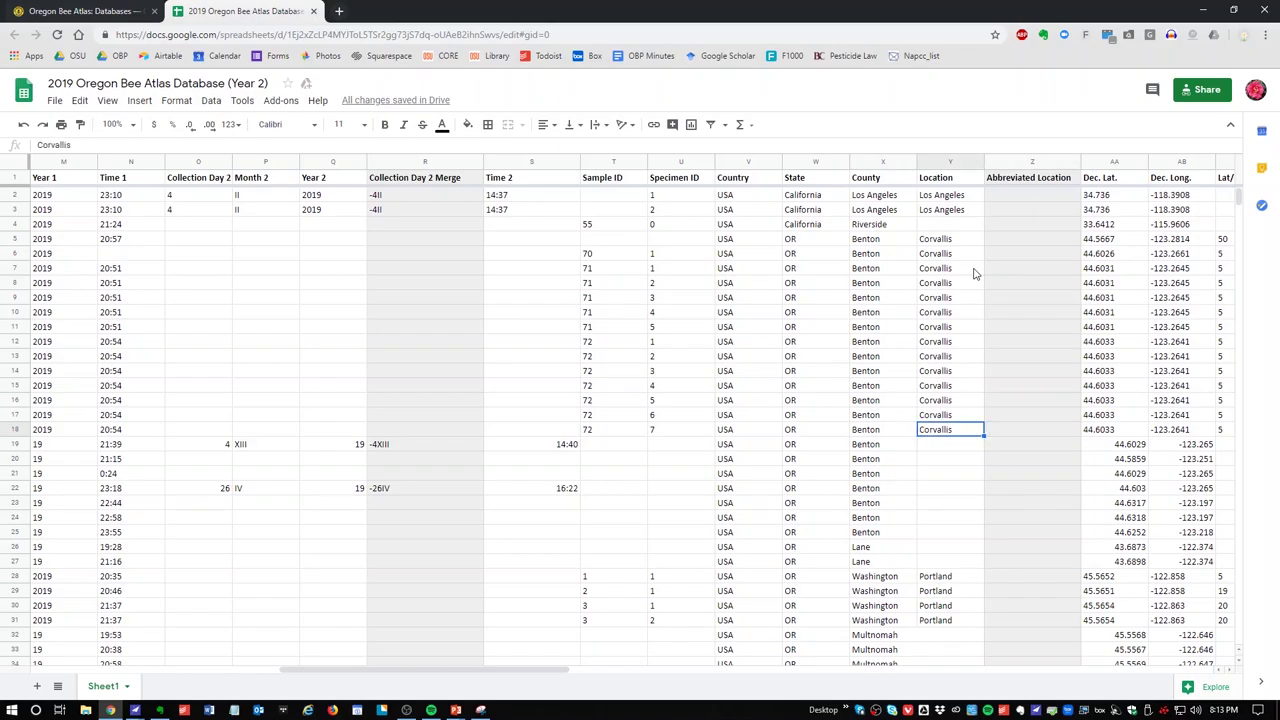
key("Up")
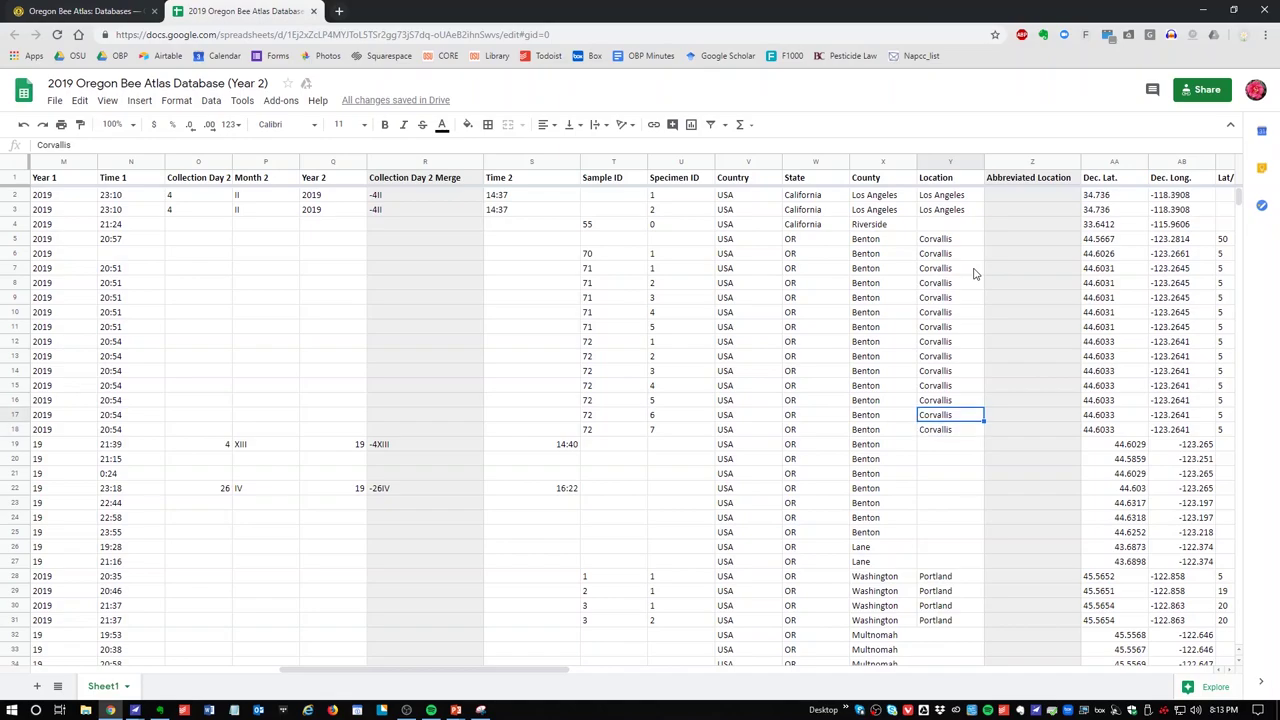
key("Down")
key("Down")
key("Down")
key("Down")
key("Up")
key("Up")
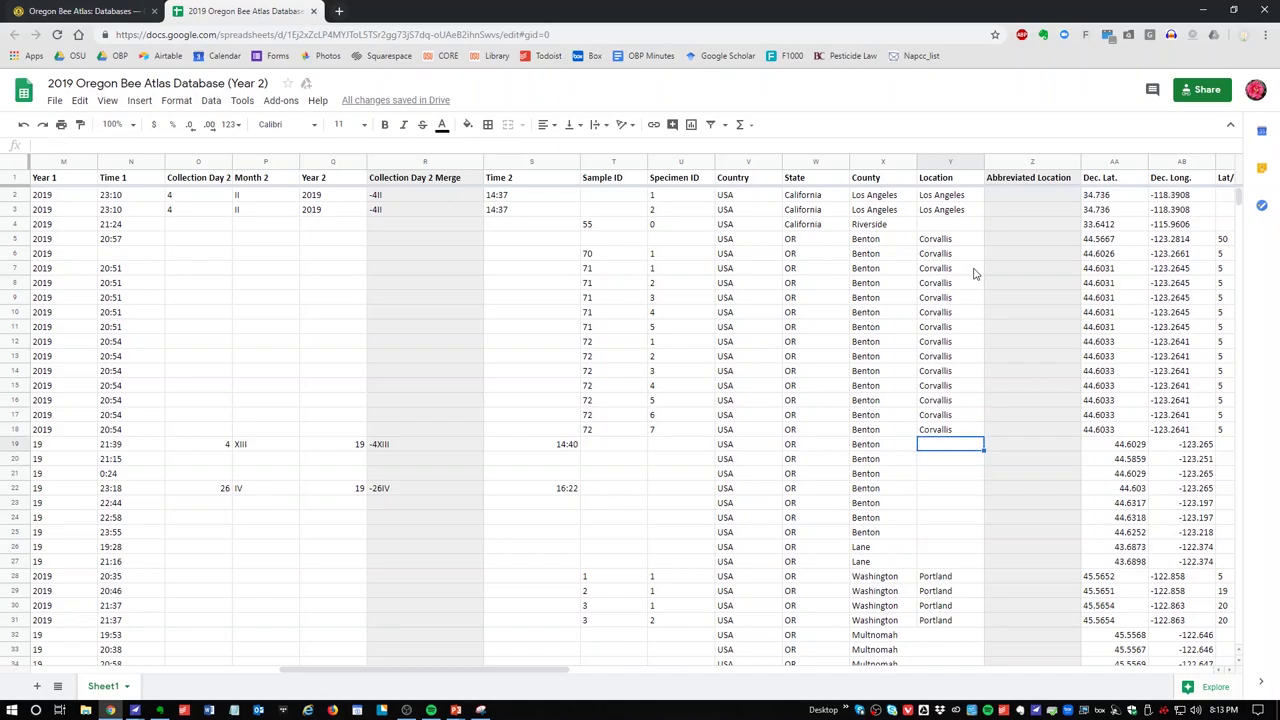
Go up the Location column from row 19 to its header.
key("Up")
key("Up")
key("Up")
key("Up")
key("Up")
key("Up")
key("Up")
key("Up")
key("Up")
key("Up")
key("Up")
key("Up")
key("Up")
key("Up")
key("Up")
key("Up")
key("Up")
key("Up")
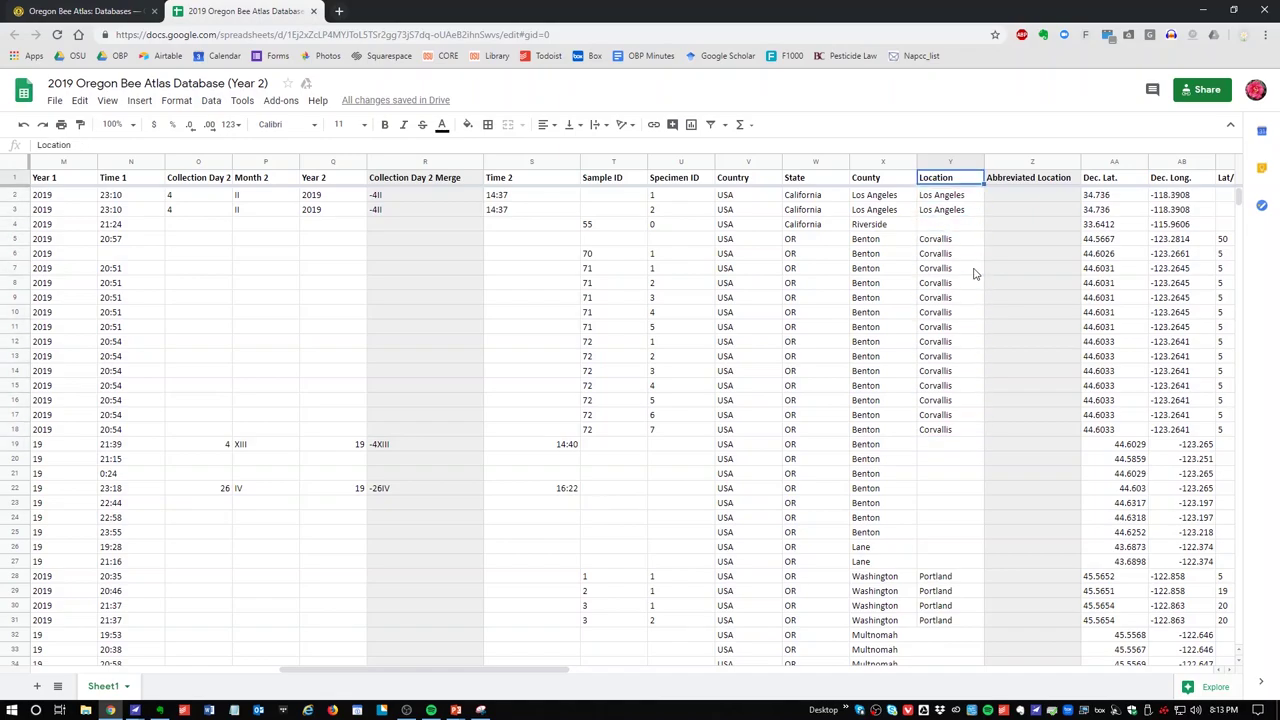
Read back across row 2 from Location through the collection dates and collector names to the iNaturalist Collector ID.
key("Down")
key("Left")
key("Left")
key("Left")
key("Left")
key("Left")
key("Left")
key("Left")
key("Left")
key("Left")
key("Left")
key("Left")
key("Left")
key("Left")
key("Left")
key("Left")
key("Left")
key("Left")
key("Left")
key("Left")
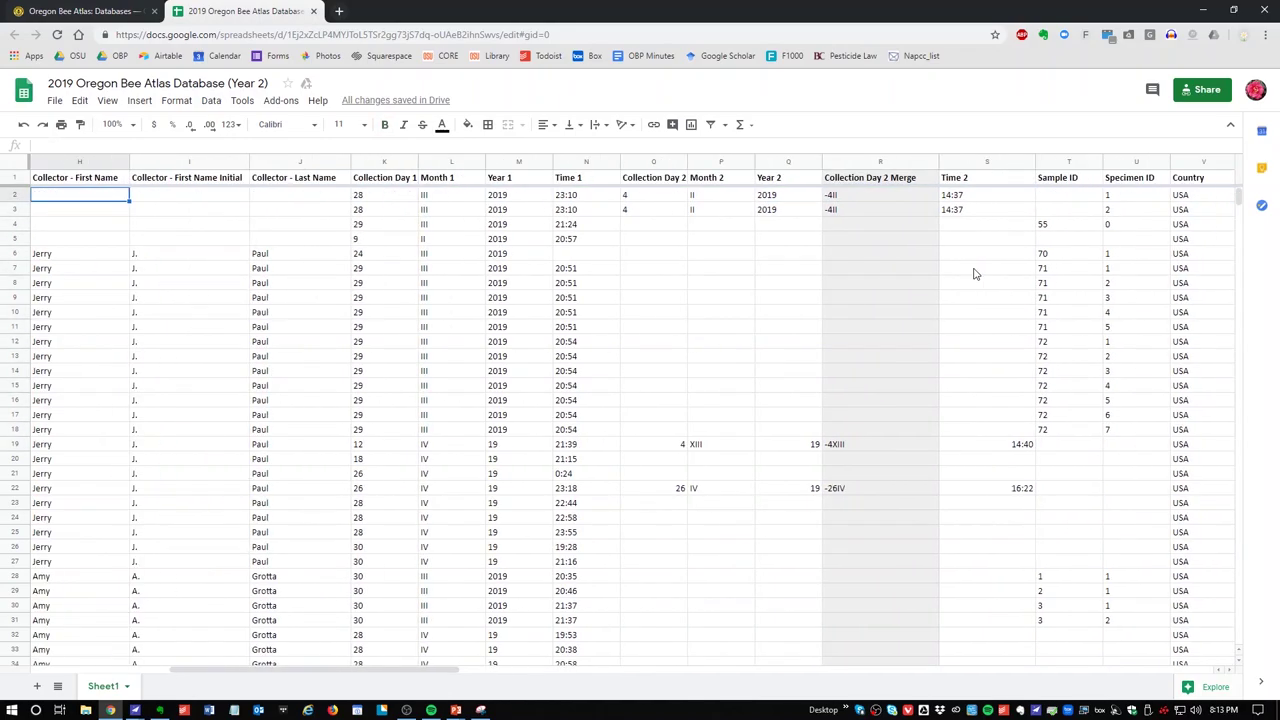
key("Left")
key("Right")
key("Right")
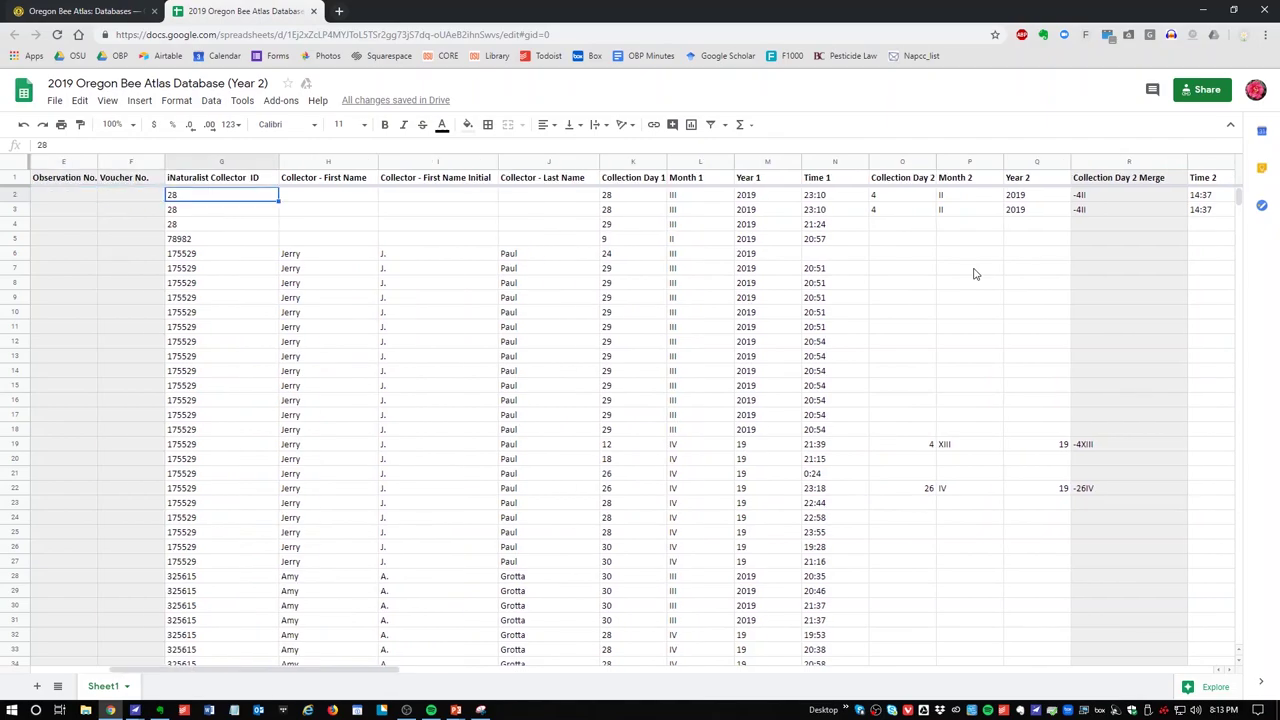
Read across row 5 from iNaturalist Collector ID through the dates, IDs and location fields to Abbreviated Location.
key("Down")
key("Down")
key("Down")
key("Right")
key("Right")
key("Right")
key("Right")
key("Right")
key("Right")
key("Right")
key("Right")
key("Right")
key("Right")
key("Right")
key("Right")
key("Right")
key("Right")
key("Right")
key("Right")
key("Right")
key("Right")
key("Right")
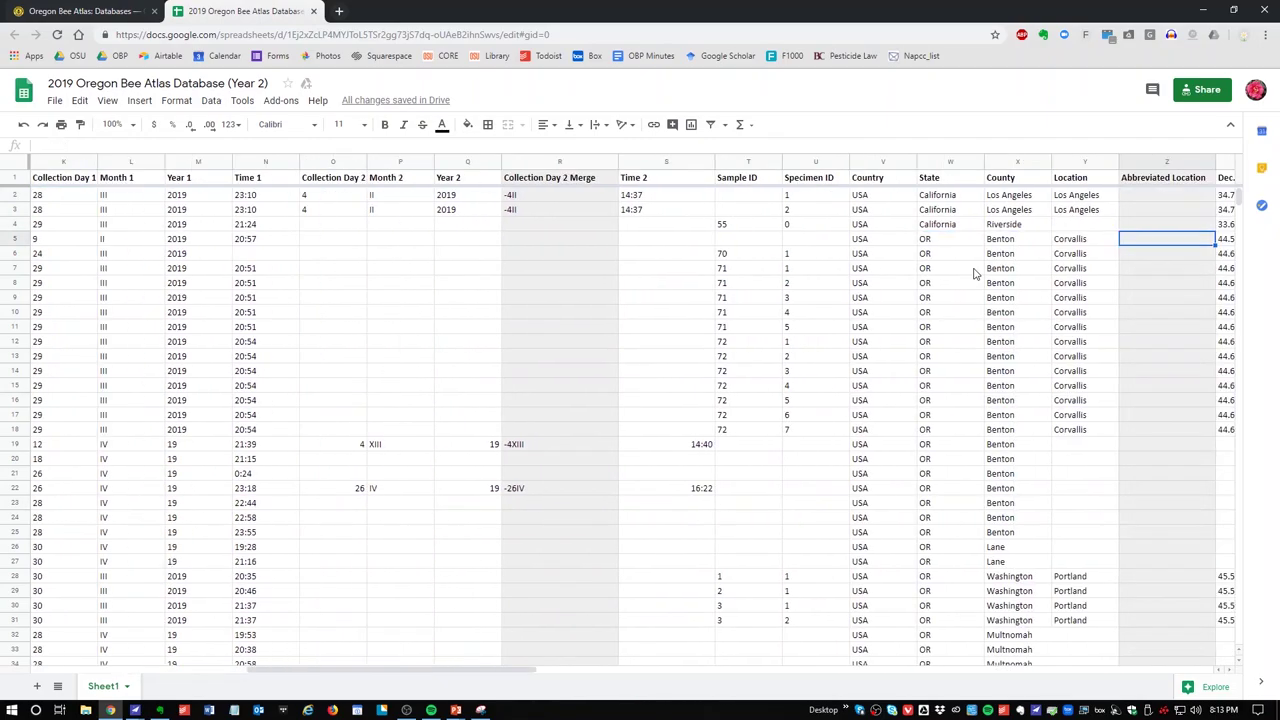
Read down the County column from row 5 to row 19.
key("Left")
key("Left")
key("Down")
key("Down")
key("Down")
key("Down")
key("Down")
key("Down")
key("Down")
key("Down")
key("Down")
key("Down")
key("Down")
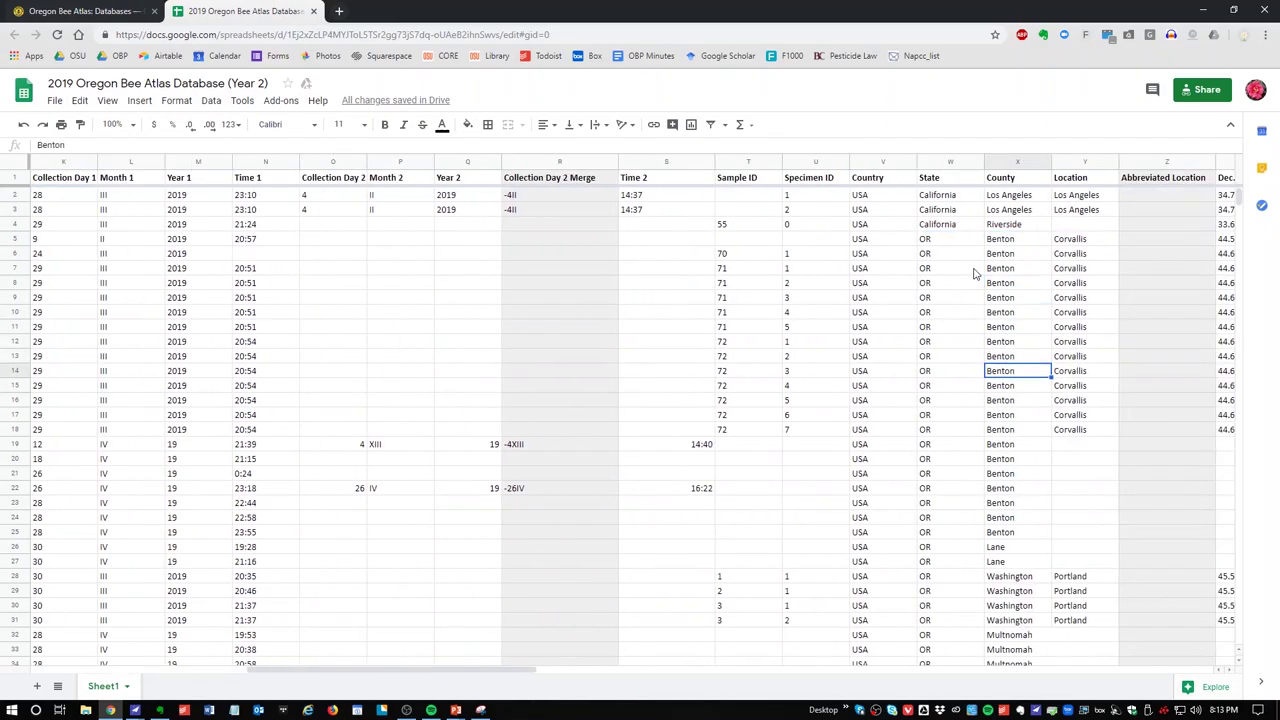
key("Down")
key("Down")
key("Down")
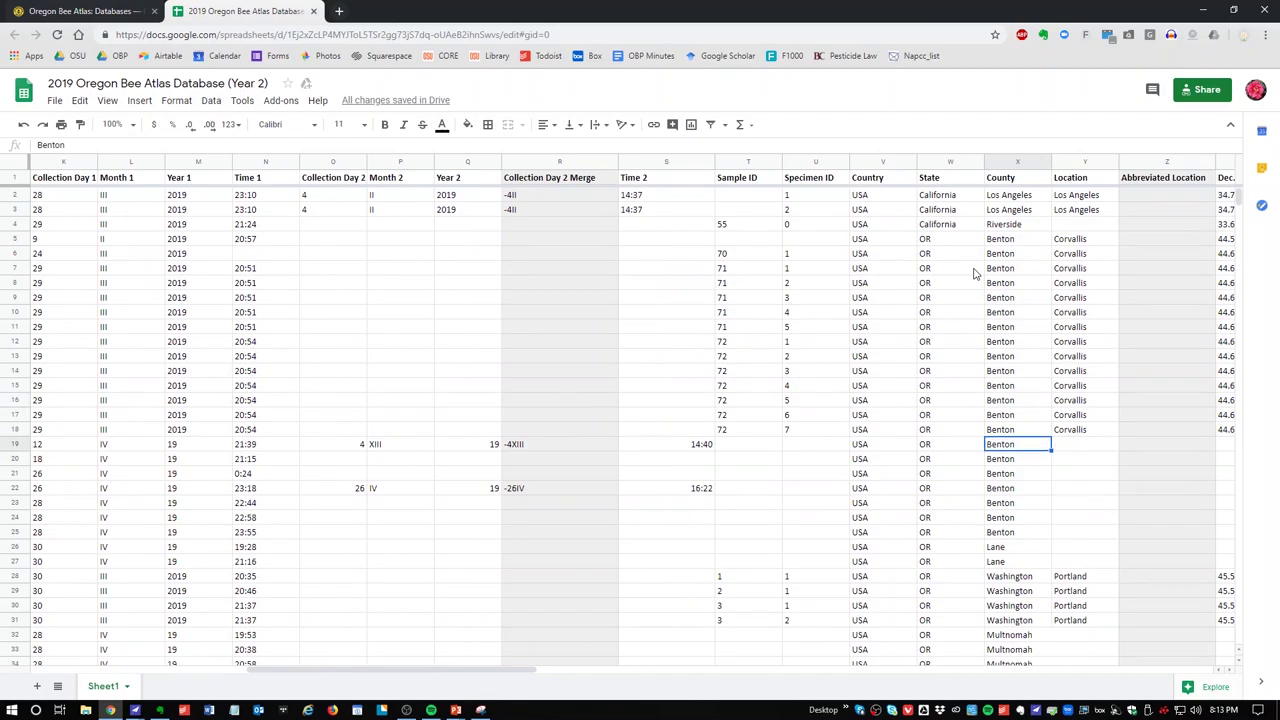
Read back across row 19 from County through the ID and date fields to Collection Day 1.
key("Left")
key("Left")
key("Left")
key("Left")
key("Left")
key("Left")
key("Left")
key("Left")
key("Left")
key("Left")
key("Left")
key("Left")
key("Left")
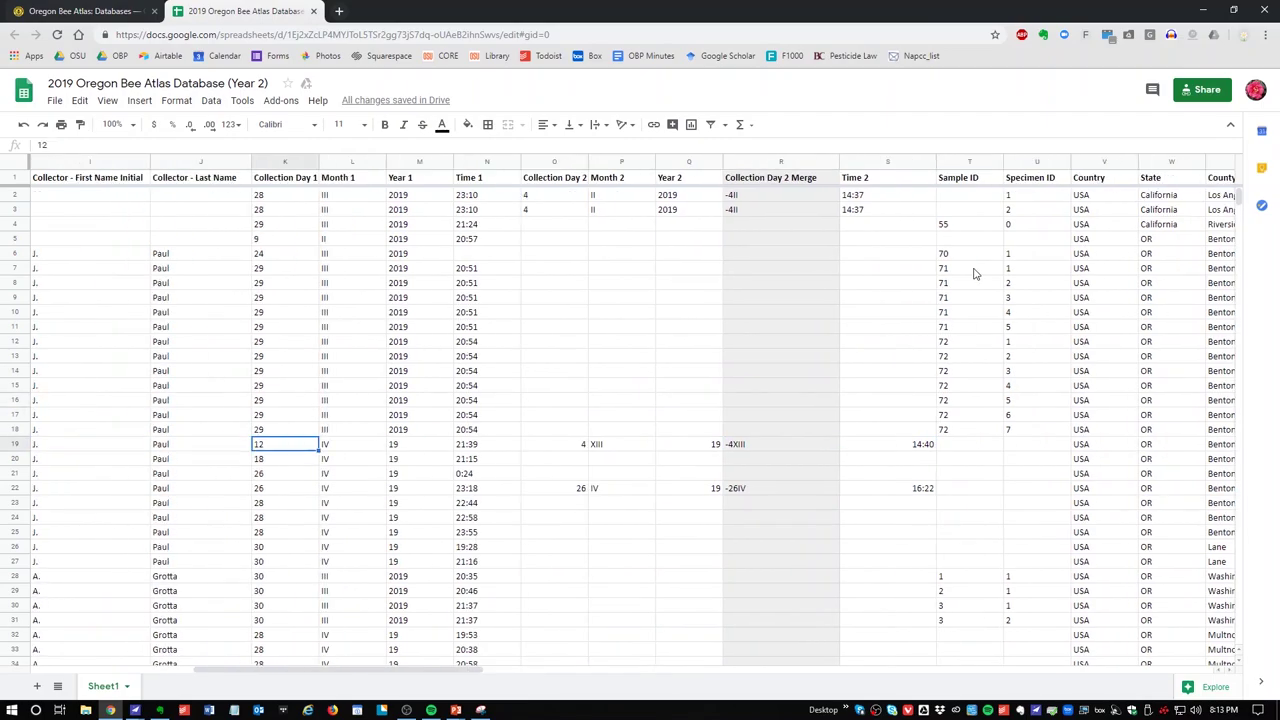
Read across row 19 from Collection Day 1 through Time 2, the sample and specimen IDs and Country to Location.
key("Right")
key("Right")
key("Right")
key("Right")
key("Right")
key("Right")
key("Right")
key("Right")
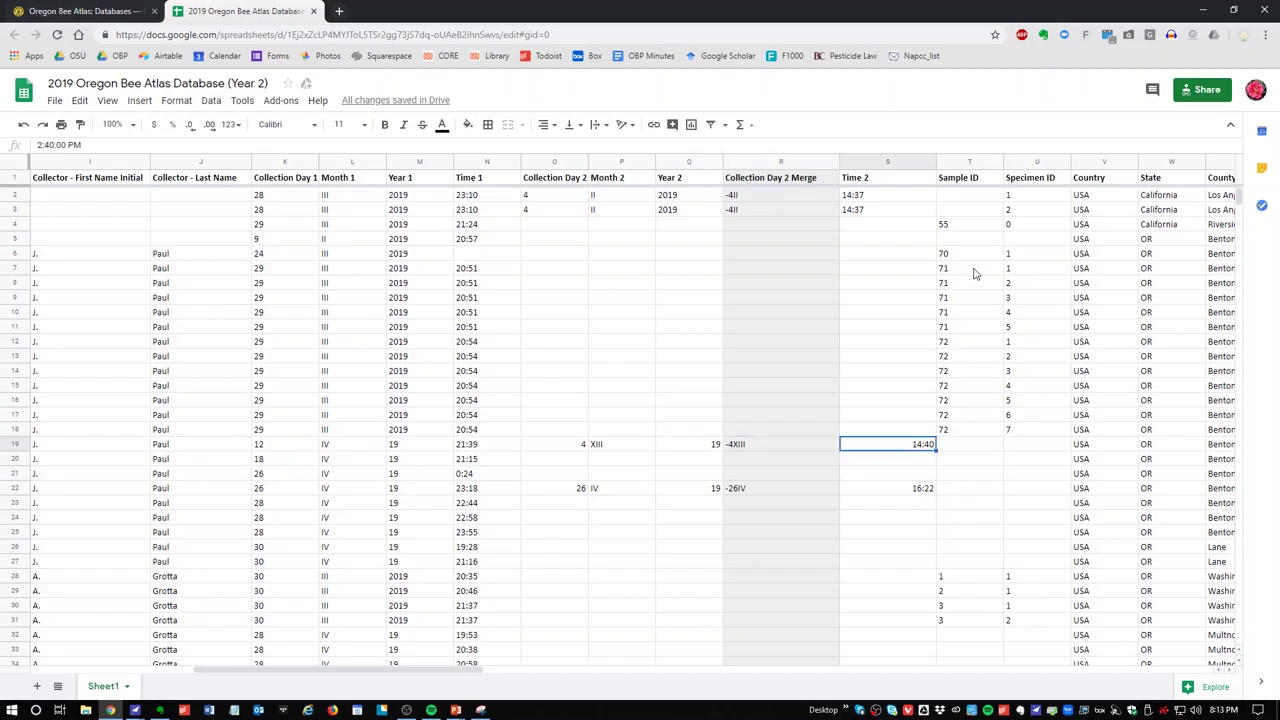
key("Right")
key("Right")
key("Right")
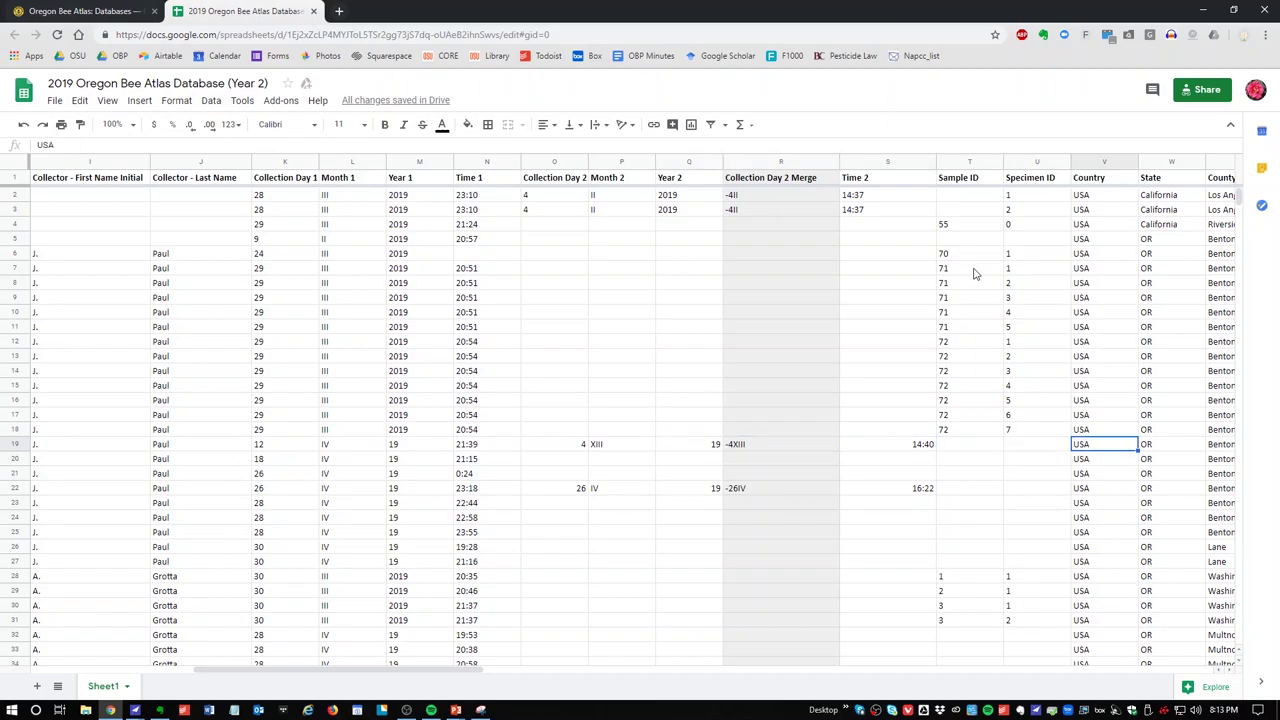
key("Right")
key("Right")
key("Right")
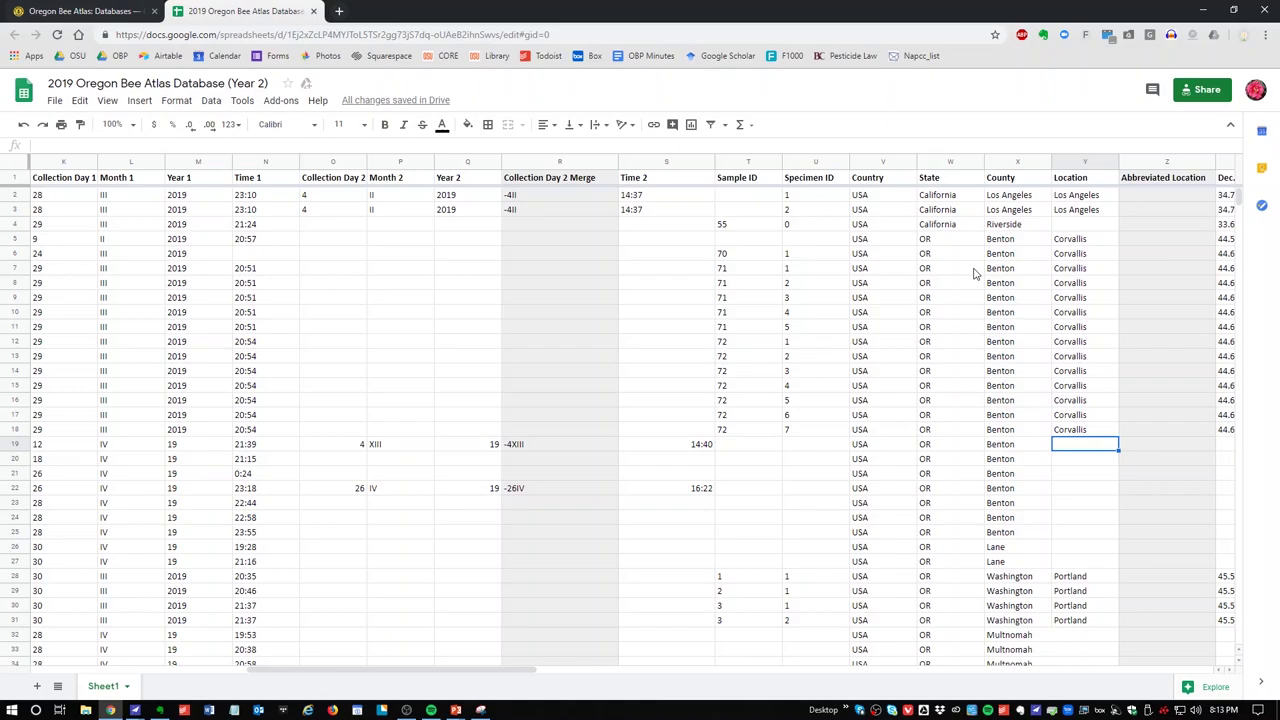
Compare the State, County and Location fields in row 19, ending at Location in row 20.
key("Left")
key("Right")
key("Left")
key("Left")
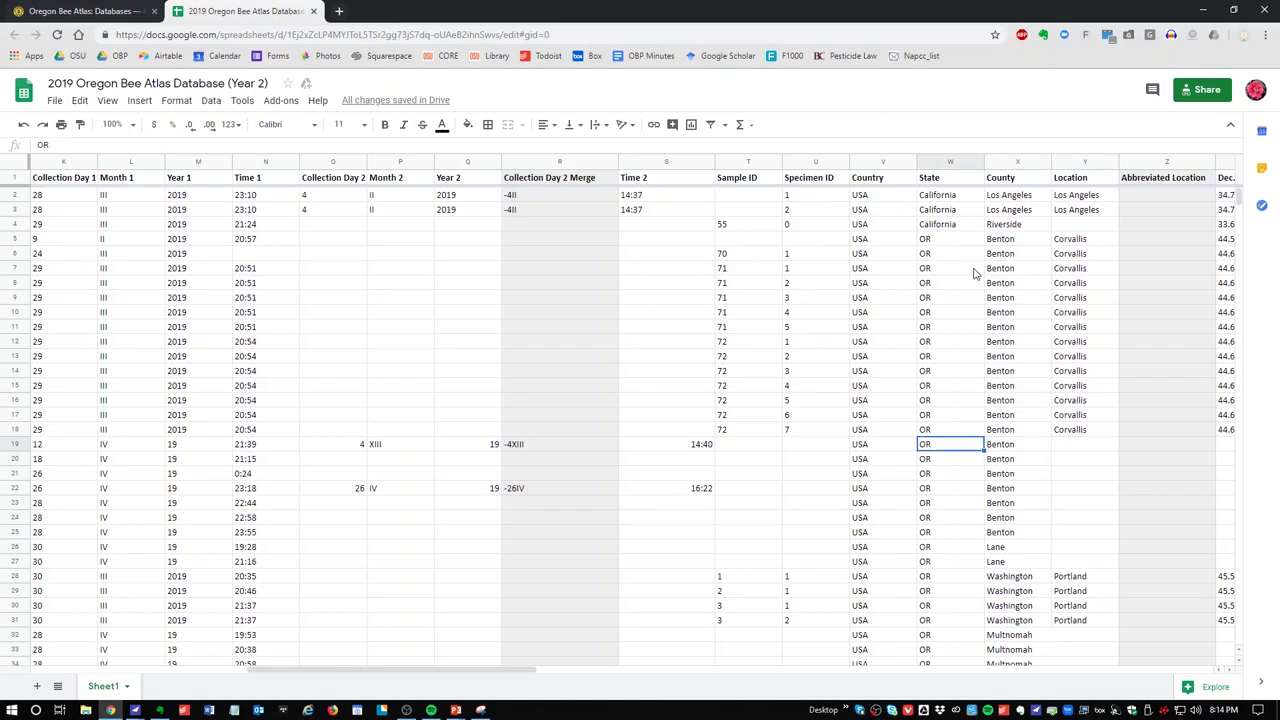
key("Right")
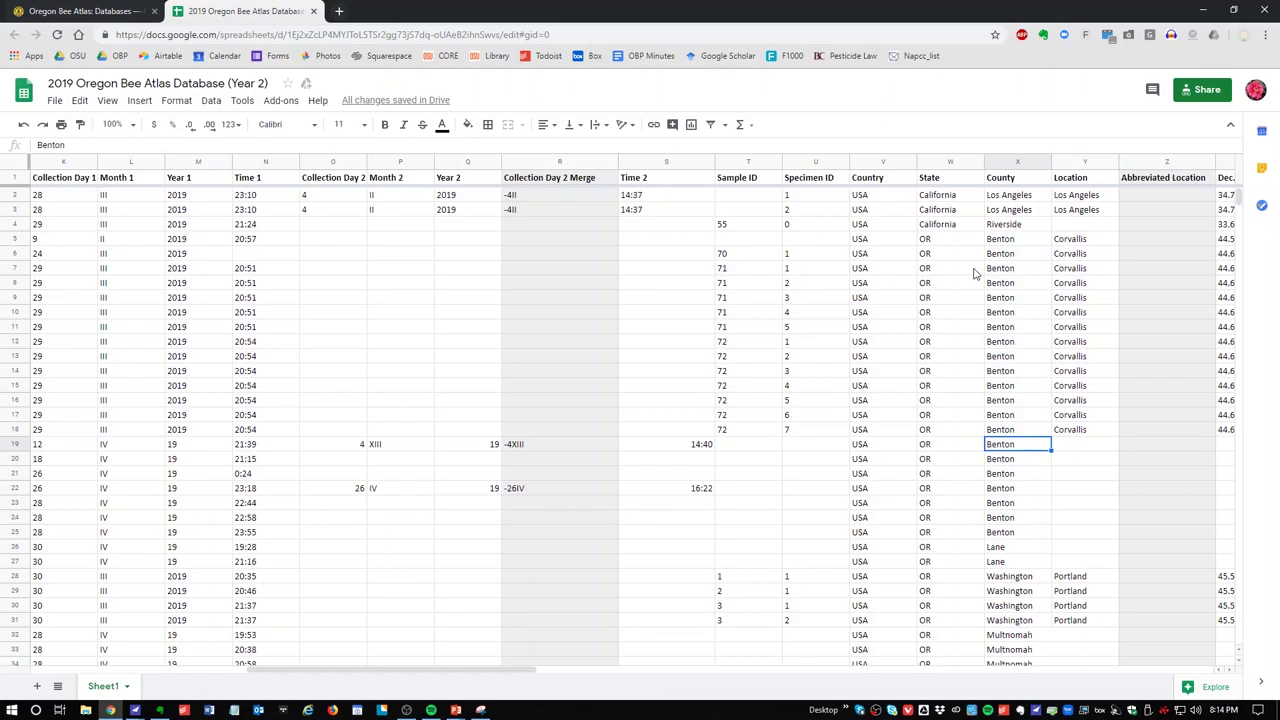
key("Right")
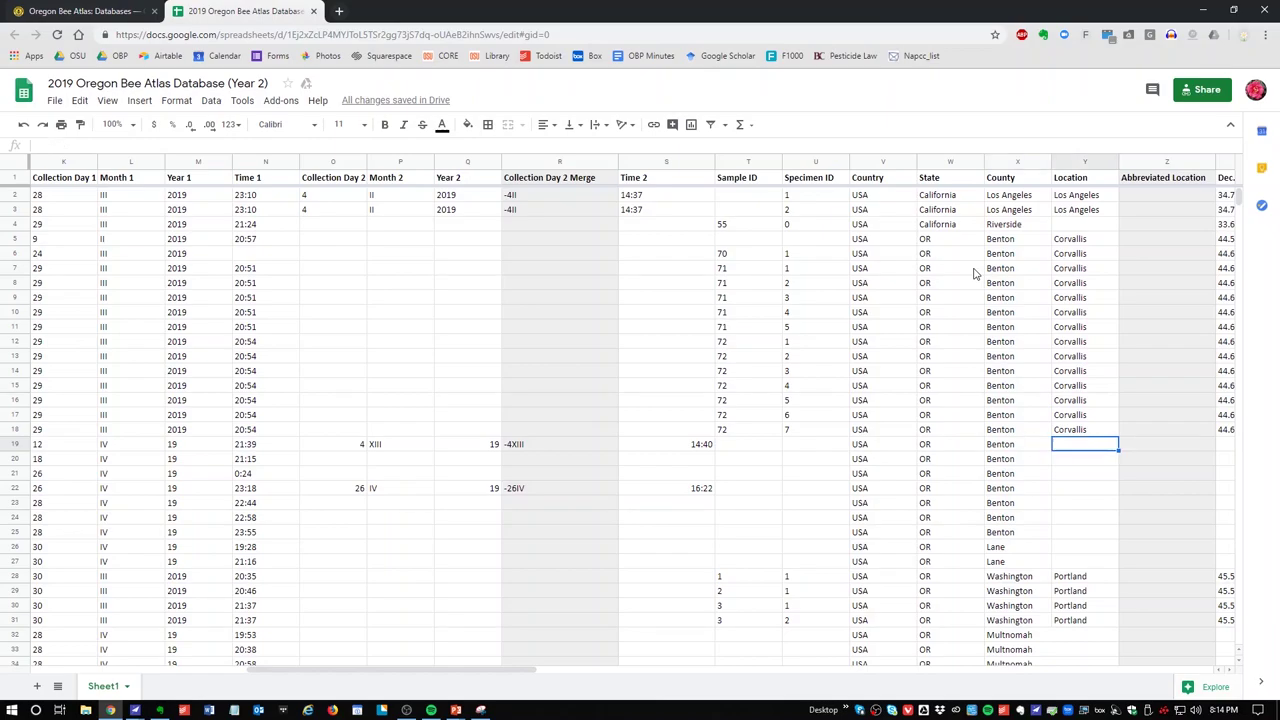
key("Down")
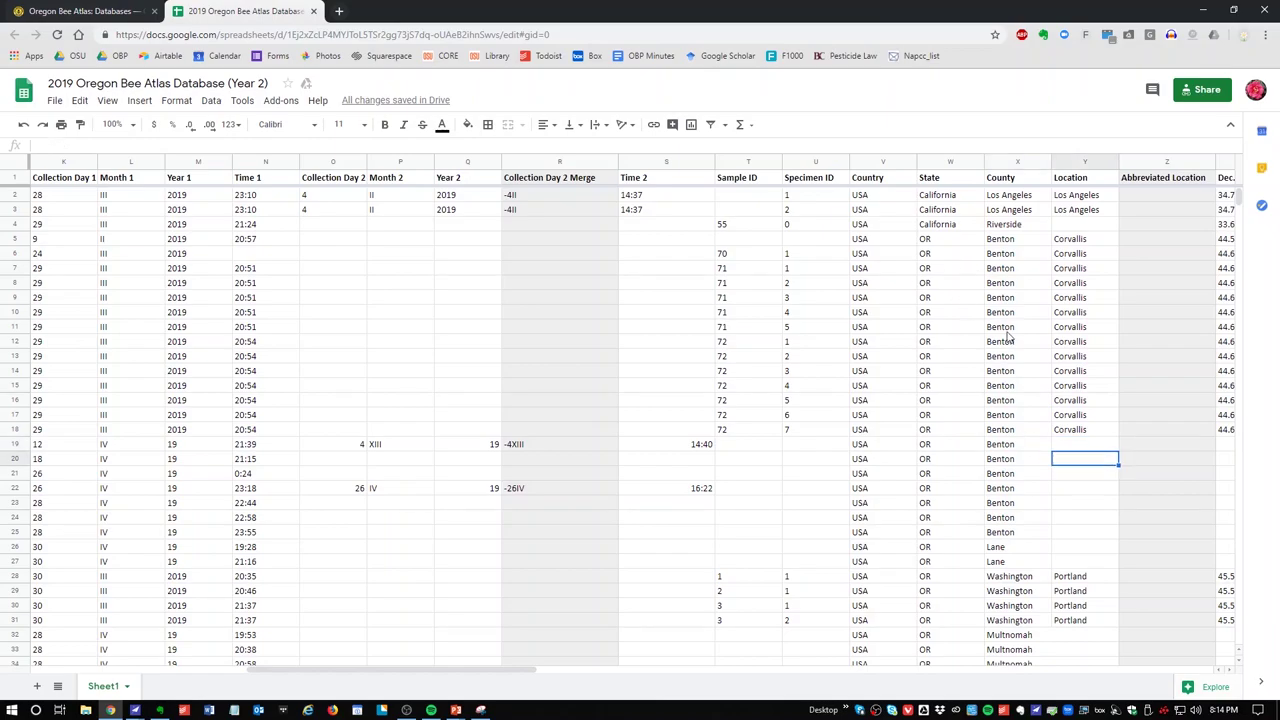
Compare the County and Location entries further down, from the Multnomah rows to the Yamhill rows, ending at Location in row 112.
scroll(1010, 337, "down", 5)
left_click(1060, 393)
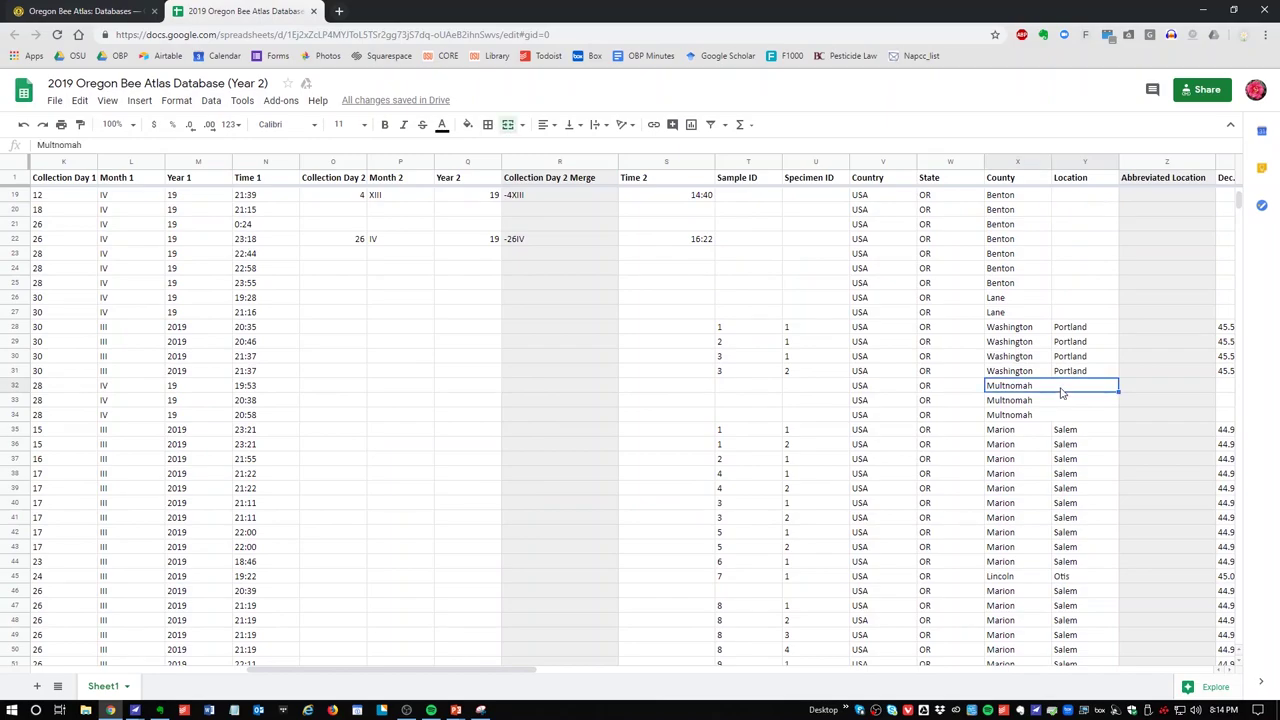
scroll(1070, 445, "down", 3)
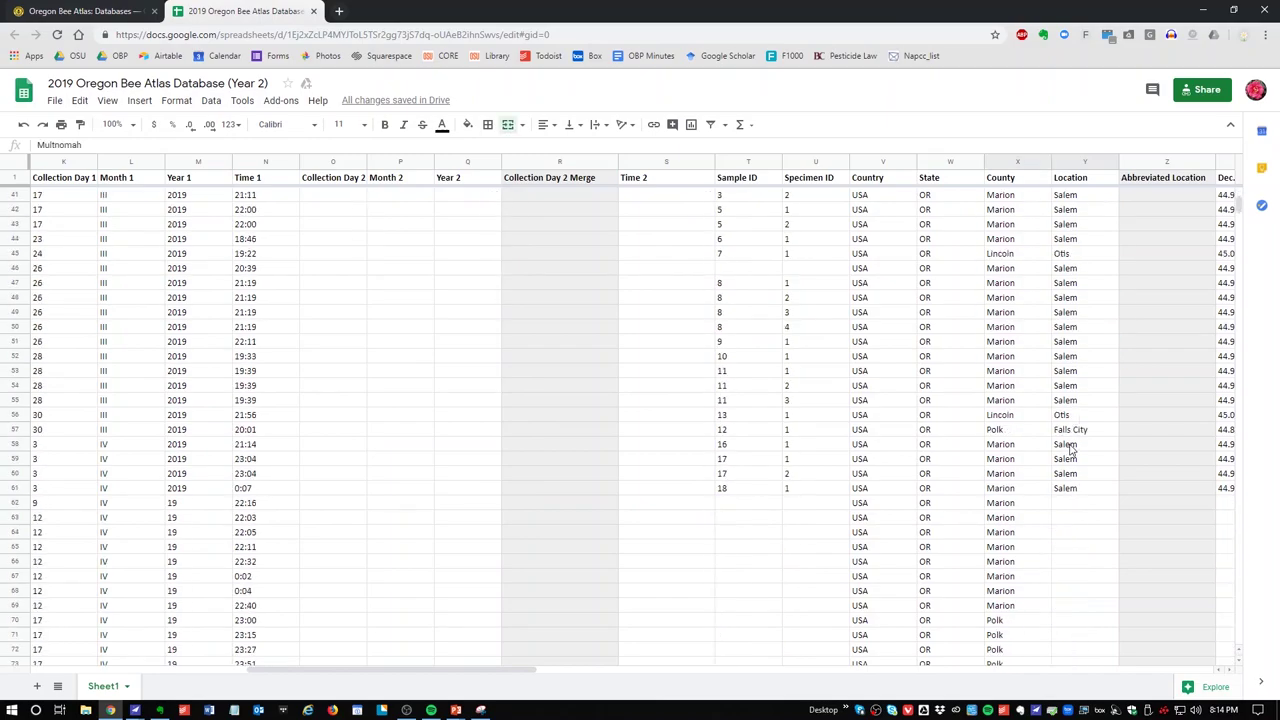
scroll(1070, 450, "down", 8)
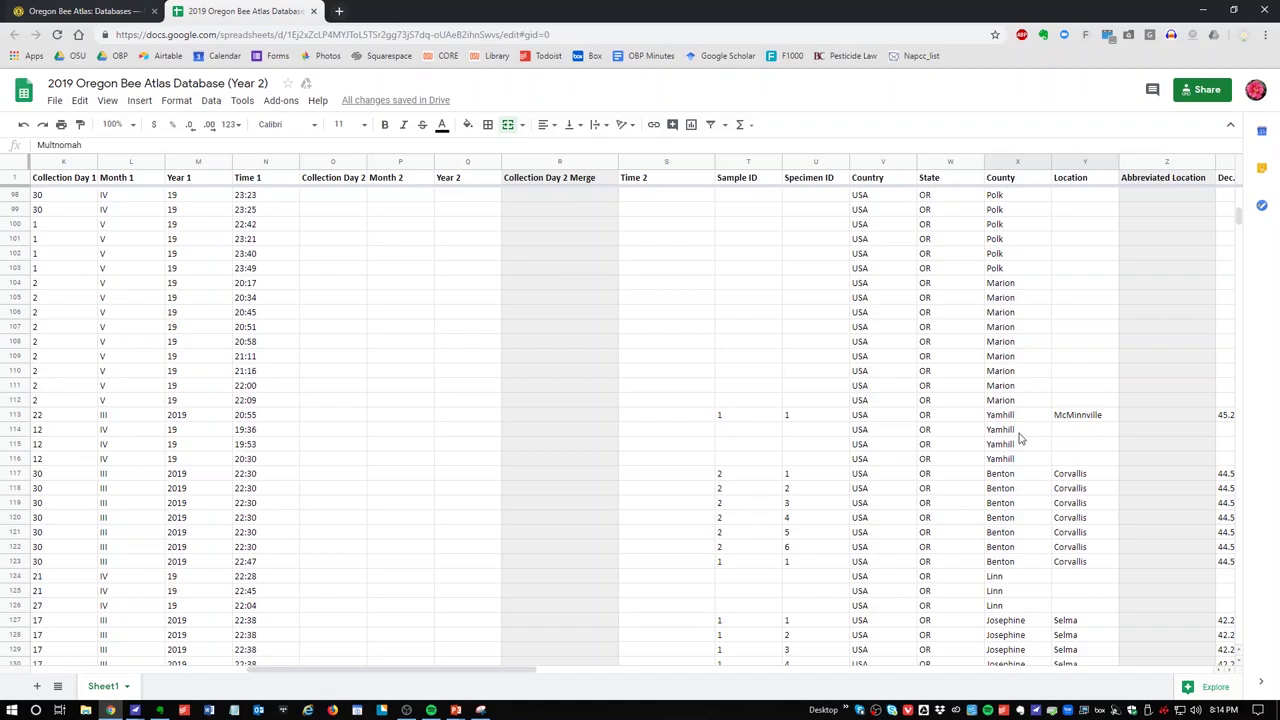
left_click(1022, 437)
left_click(1064, 438)
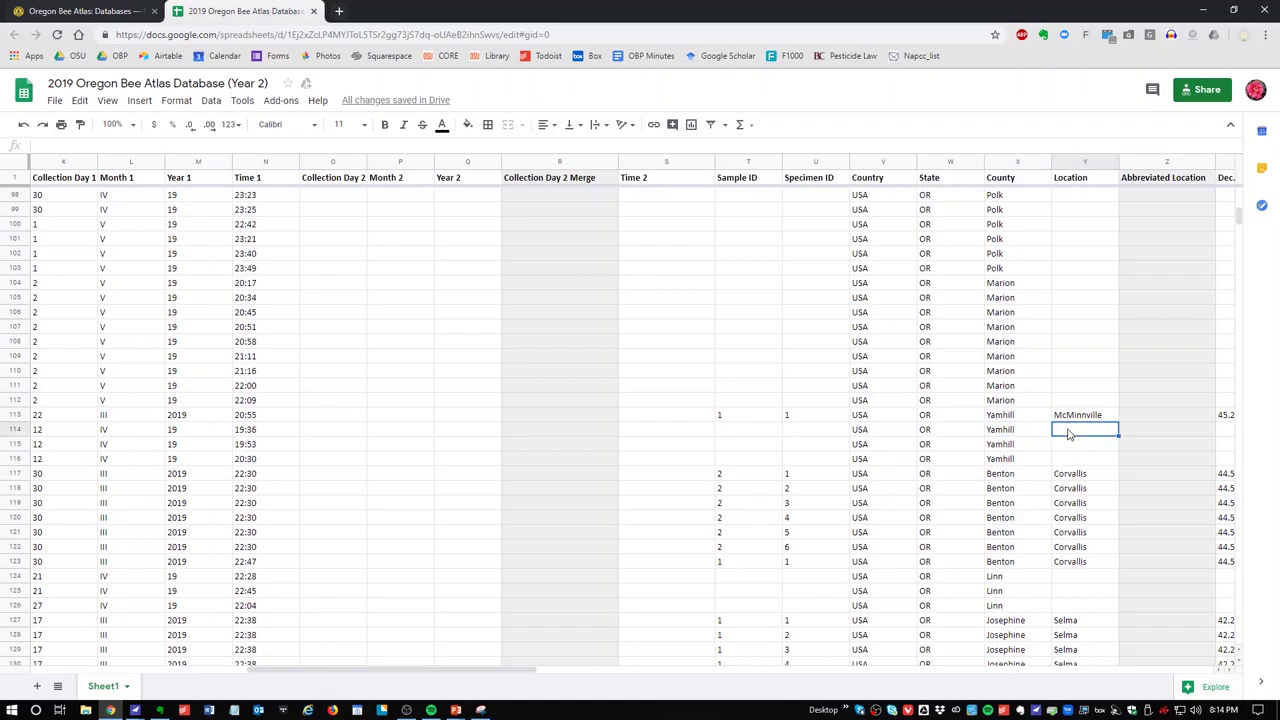
left_click(1074, 480)
left_click(1072, 431)
key("Up")
key("Up")
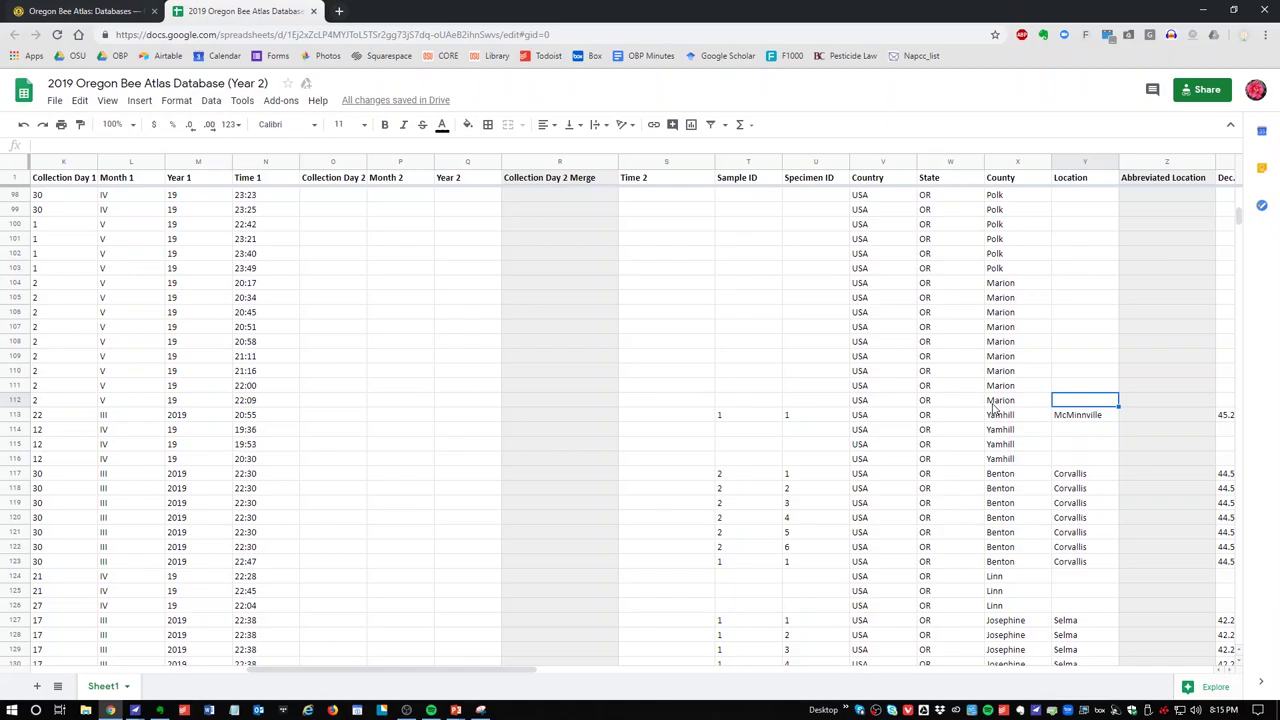
Read across row 112 from Abbreviated Location through latitude, longitude and Lat/Long Accuracy to Elevation.
key("Right")
scroll(995, 408, "right", 2)
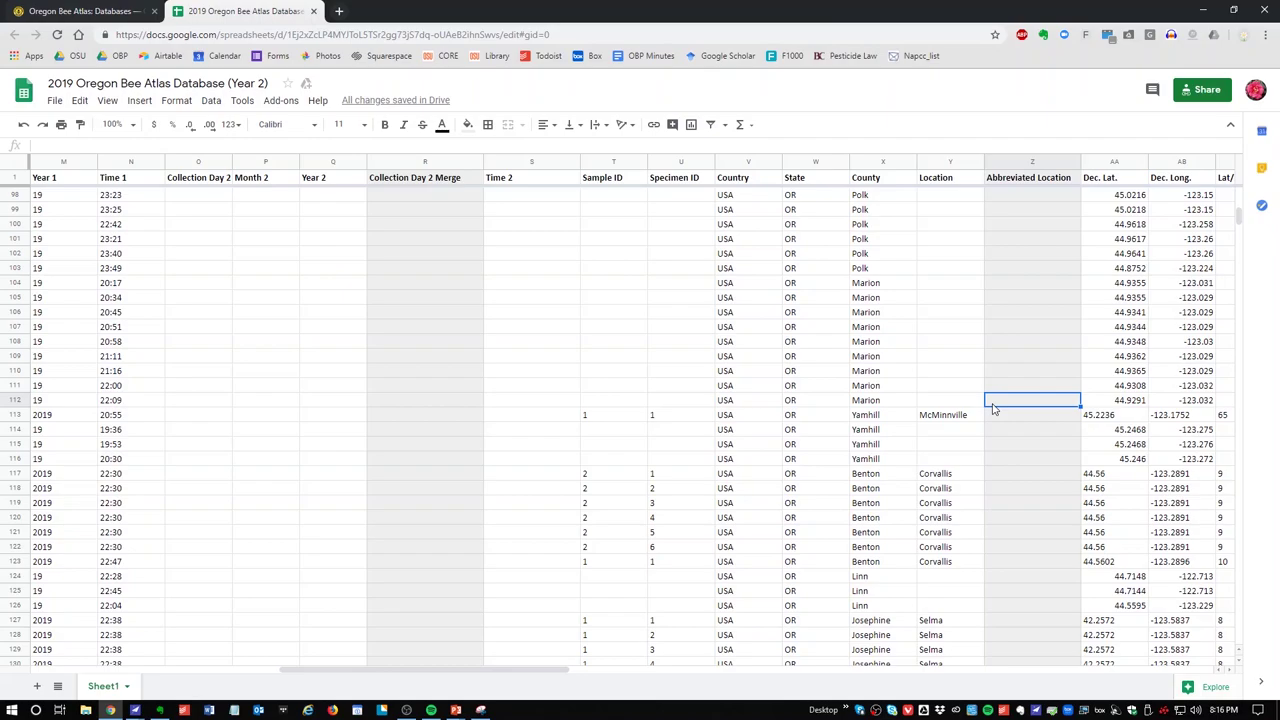
key("Right")
key("Right")
key("Right")
key("Right")
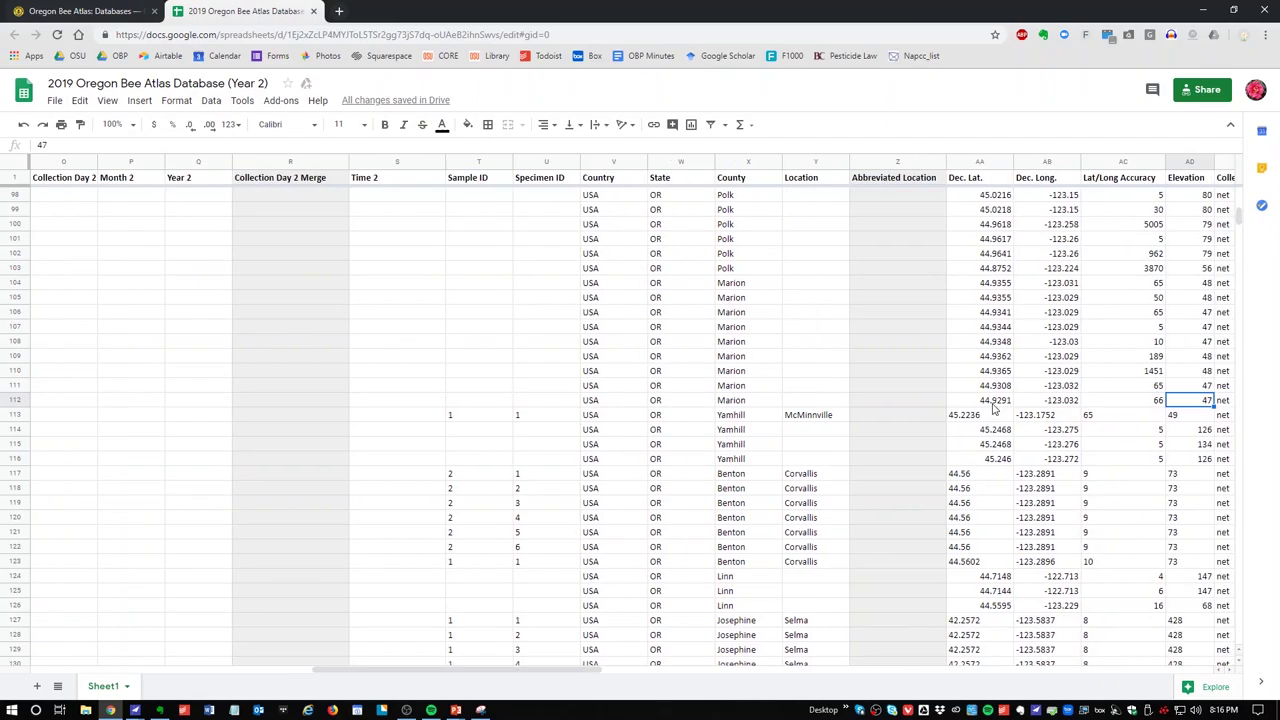
Check the Dec. Lat. and Dec. Long. fields from row 112, ending at Dec. Long. in row 115.
key("Left")
key("Left")
key("Left")
key("Right")
key("Down")
key("Down")
key("Down")
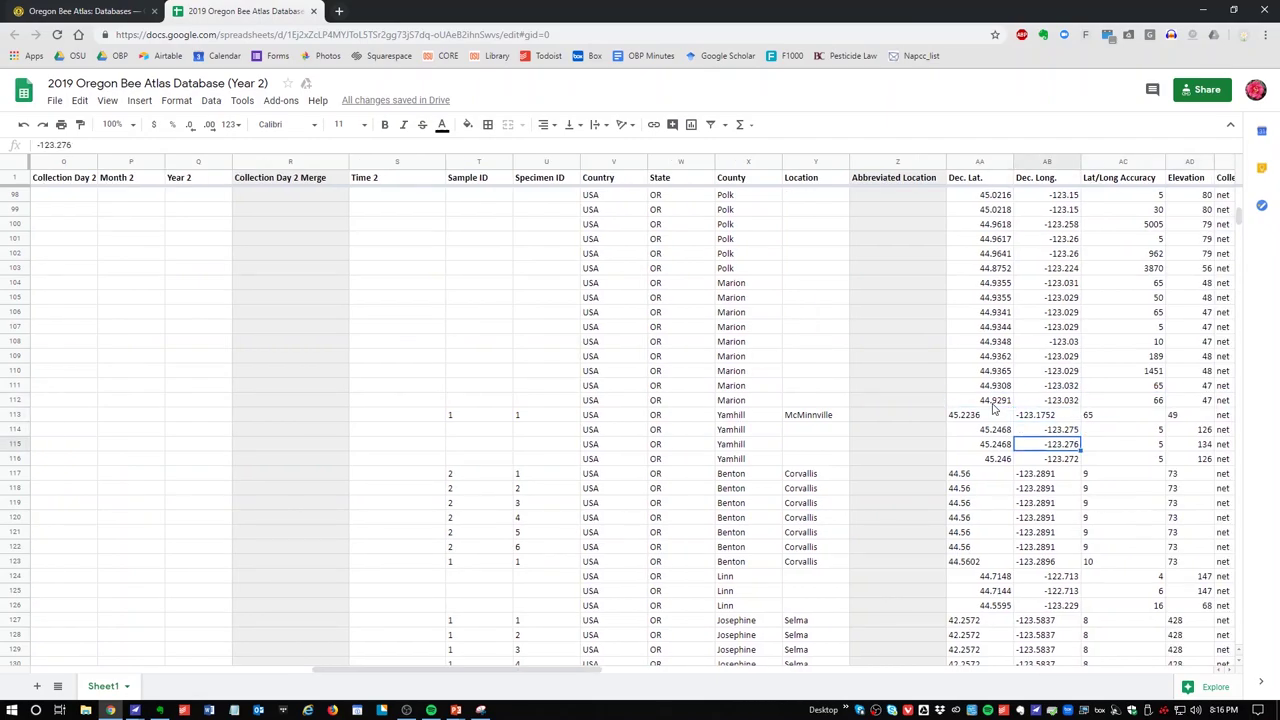
Examine the coordinate, accuracy and elevation fields down the Dec. Long. column from row 115 to row 403.
key("Page_Down")
key("Page_Down")
key("Page_Down")
key("Page_Down")
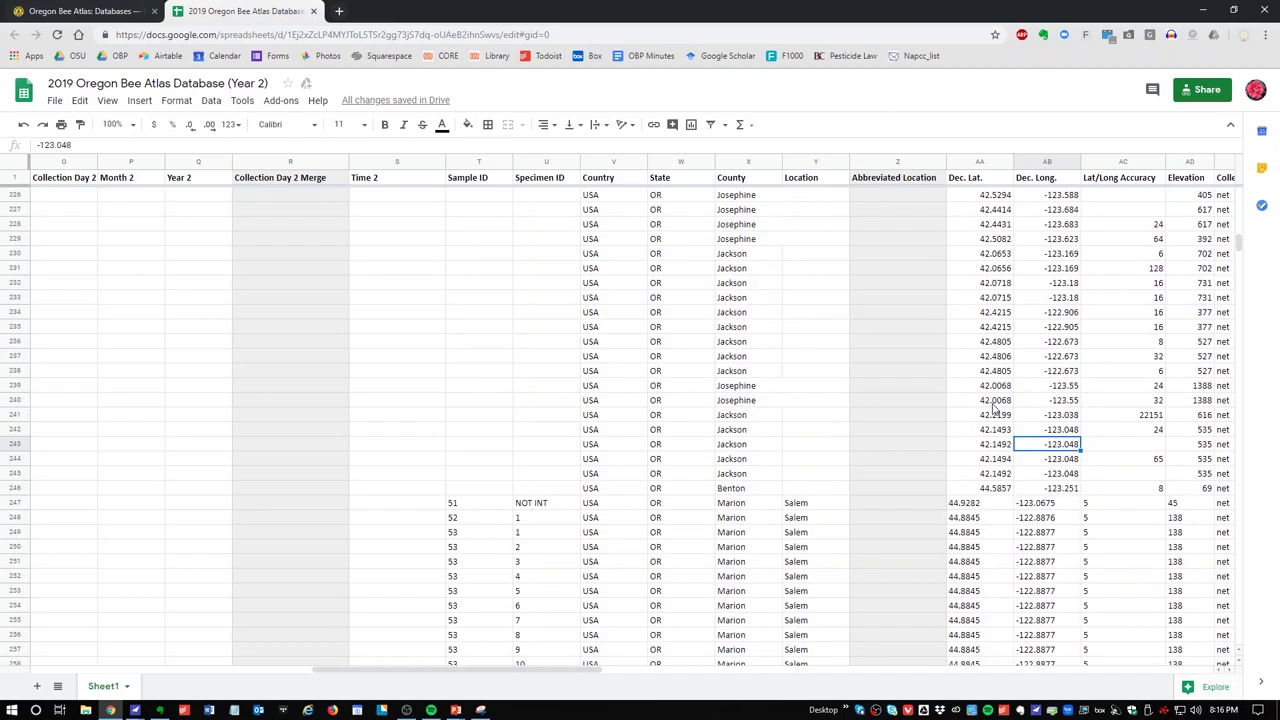
key("Page_Down")
key("Page_Down")
key("Page_Down")
key("Page_Down")
key("Page_Down")
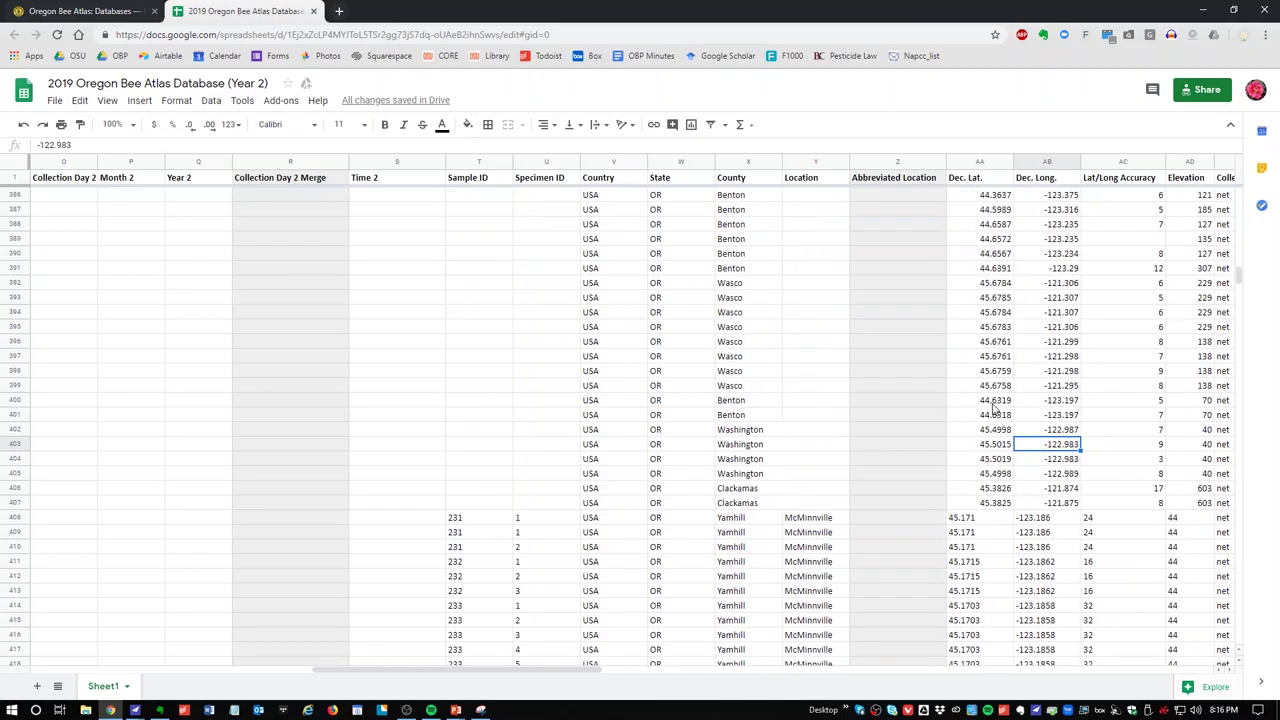
Go back up the Dec. Long. column from row 403 to row 19, looking over the coordinates and accuracy.
key("Page_Up")
key("Page_Up")
key("Page_Up")
key("Page_Up")
key("Page_Up")
key("Page_Up")
key("Page_Up")
key("Page_Up")
key("Page_Up")
key("Page_Up")
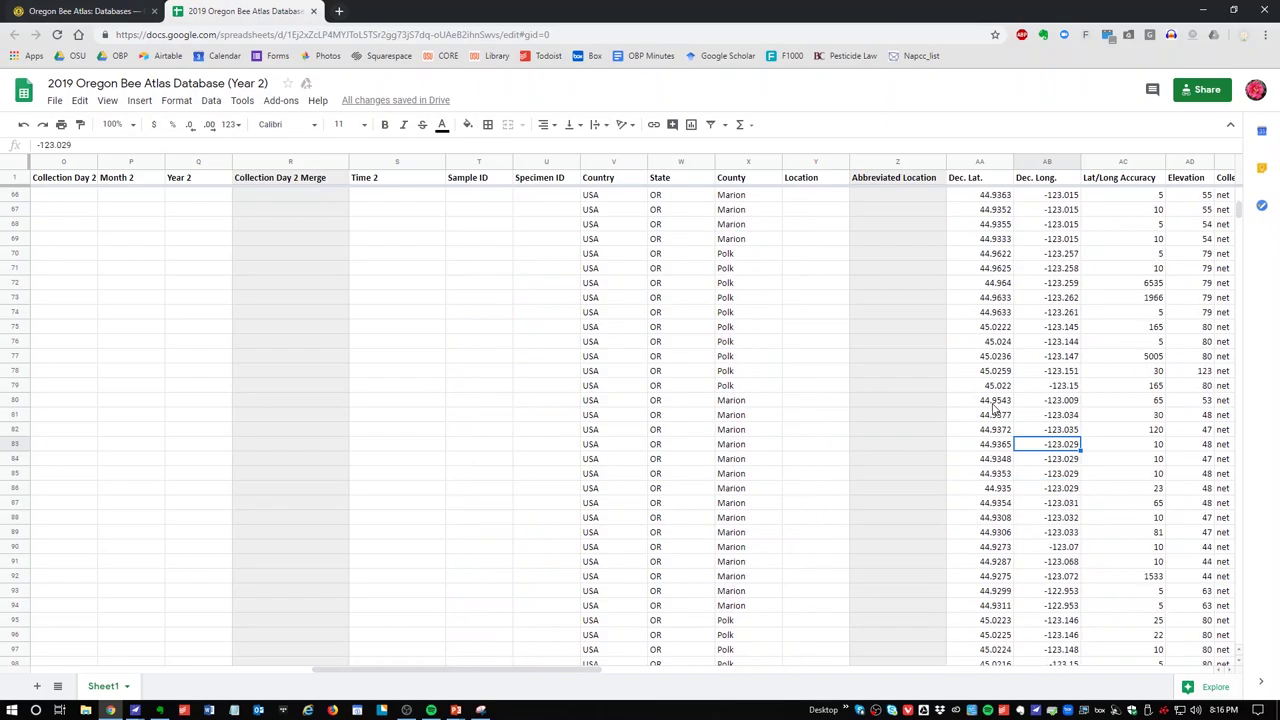
key("Page_Up")
key("Page_Up")
key("Page_Down")
key("Page_Up")
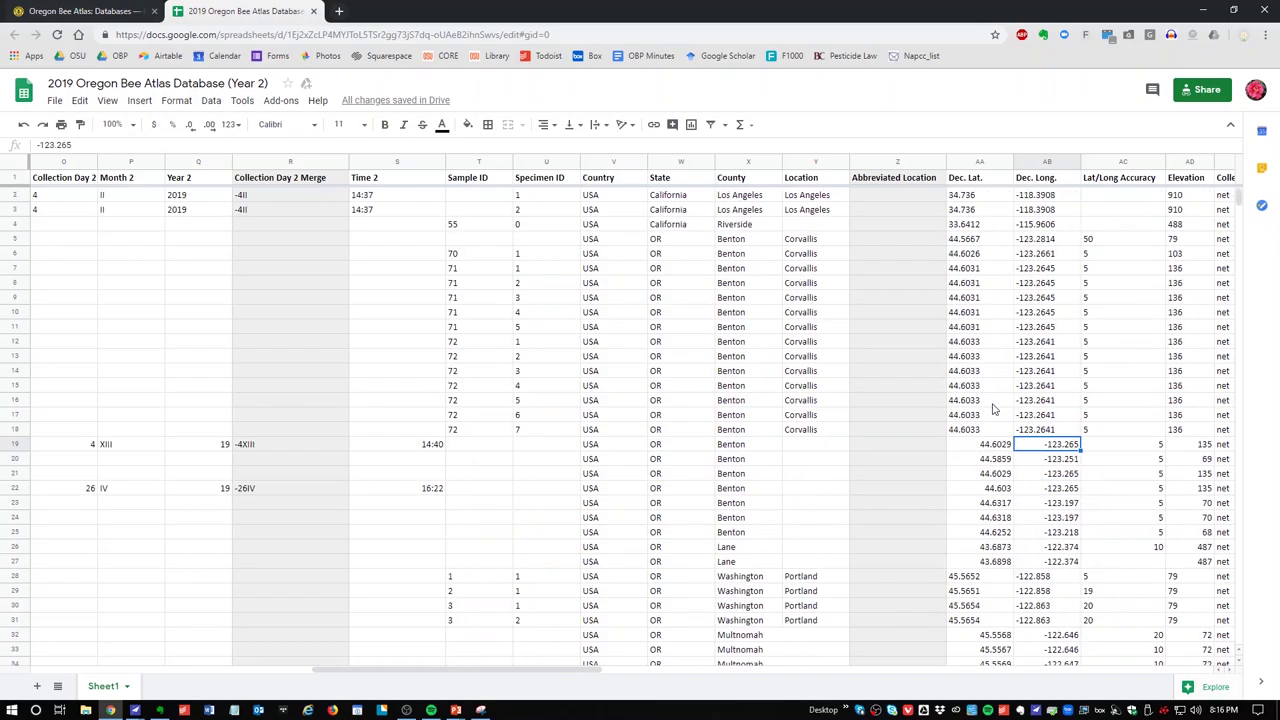
Compare the Lat/Long Accuracy entries in the rows between 15 and 20.
key("Right")
key("Up")
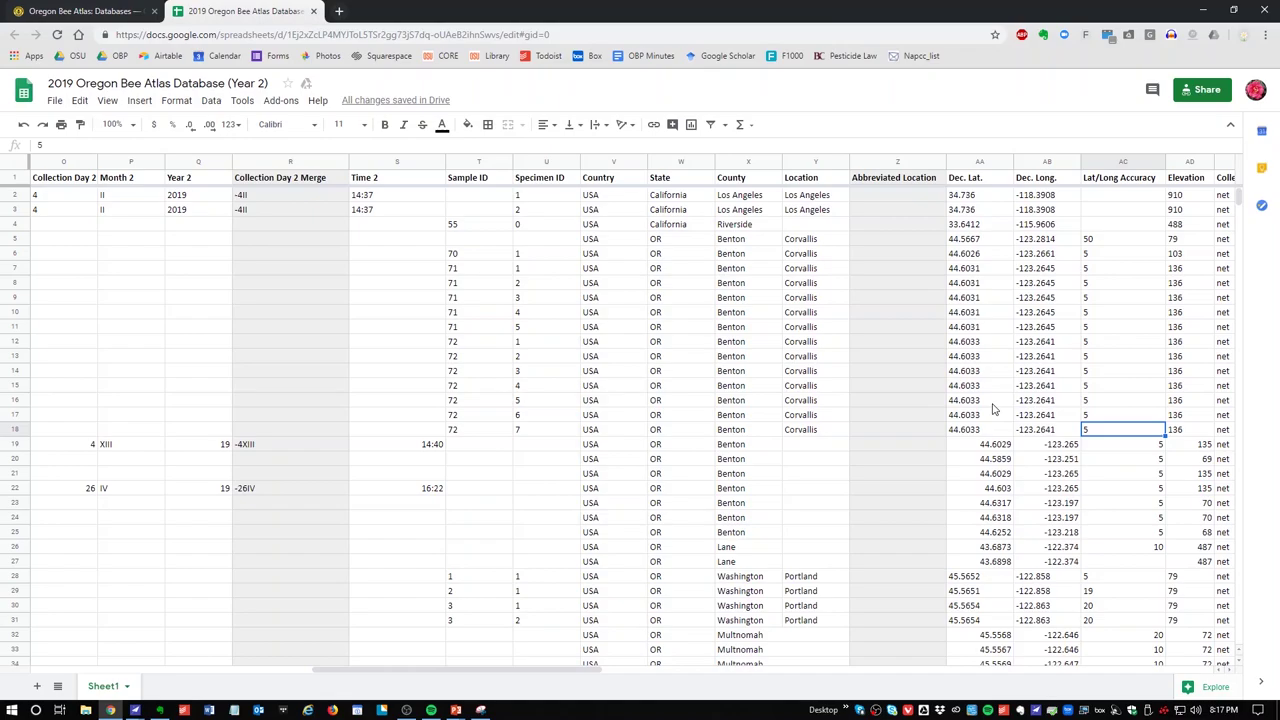
key("Up")
key("Up")
key("Up")
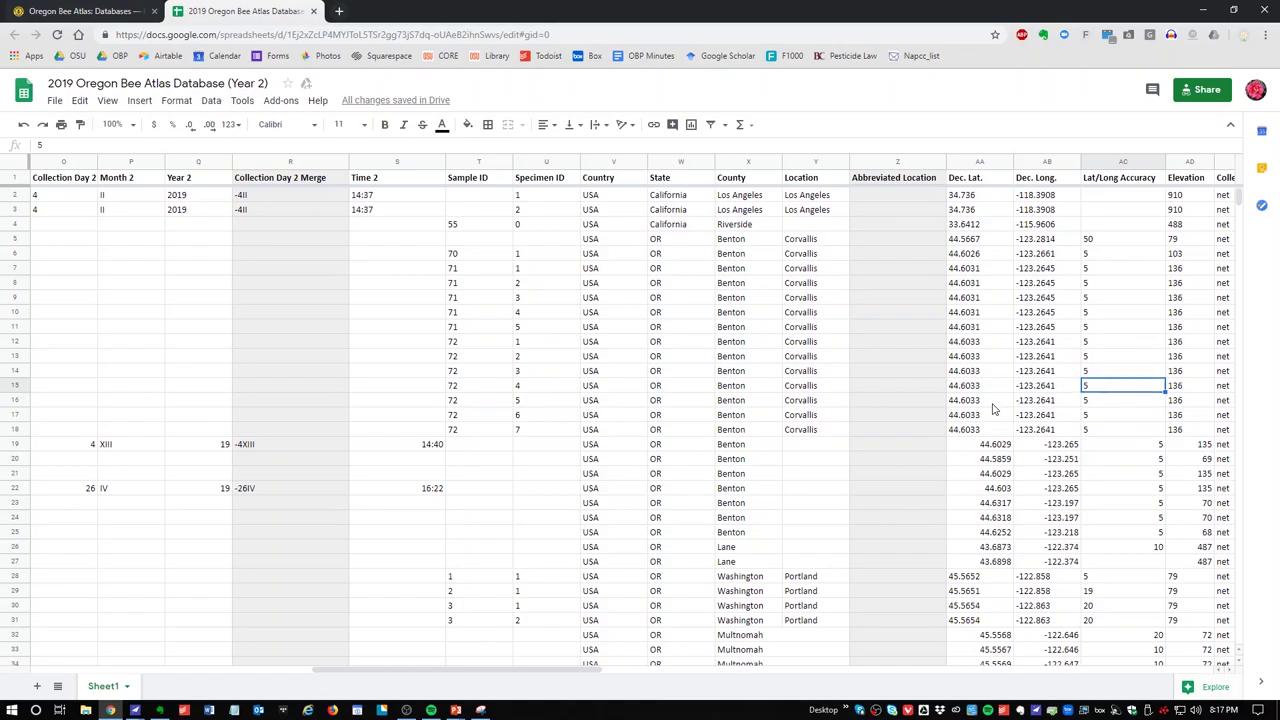
key("Down")
key("Down")
key("Down")
key("Down")
key("Down")
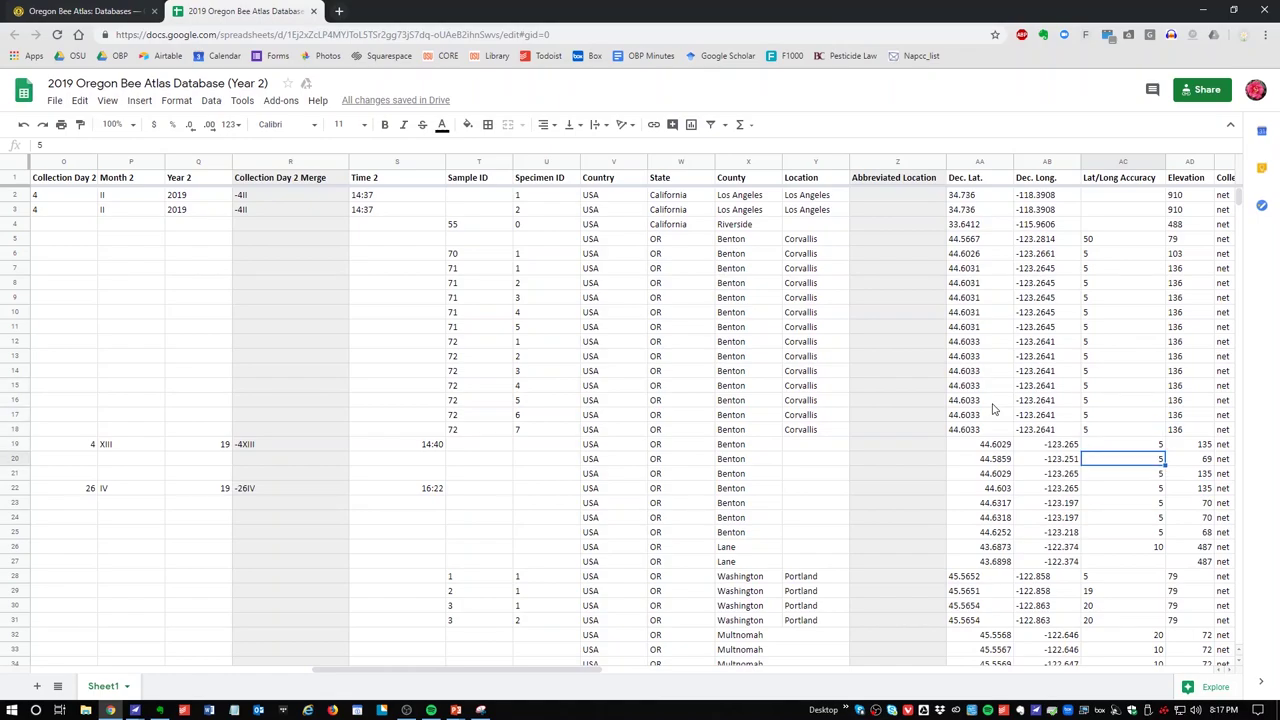
key("Up")
key("Up")
Examine the Lat/Long Accuracy column down to row 49, going back to the entry in row 47.
key("Down")
key("Down")
key("Down")
key("Down")
key("Down")
key("Down")
key("Down")
key("Down")
key("Down")
key("Down")
key("Down")
key("Down")
key("Down")
key("Down")
key("Down")
key("Down")
key("Down")
key("Down")
key("Down")
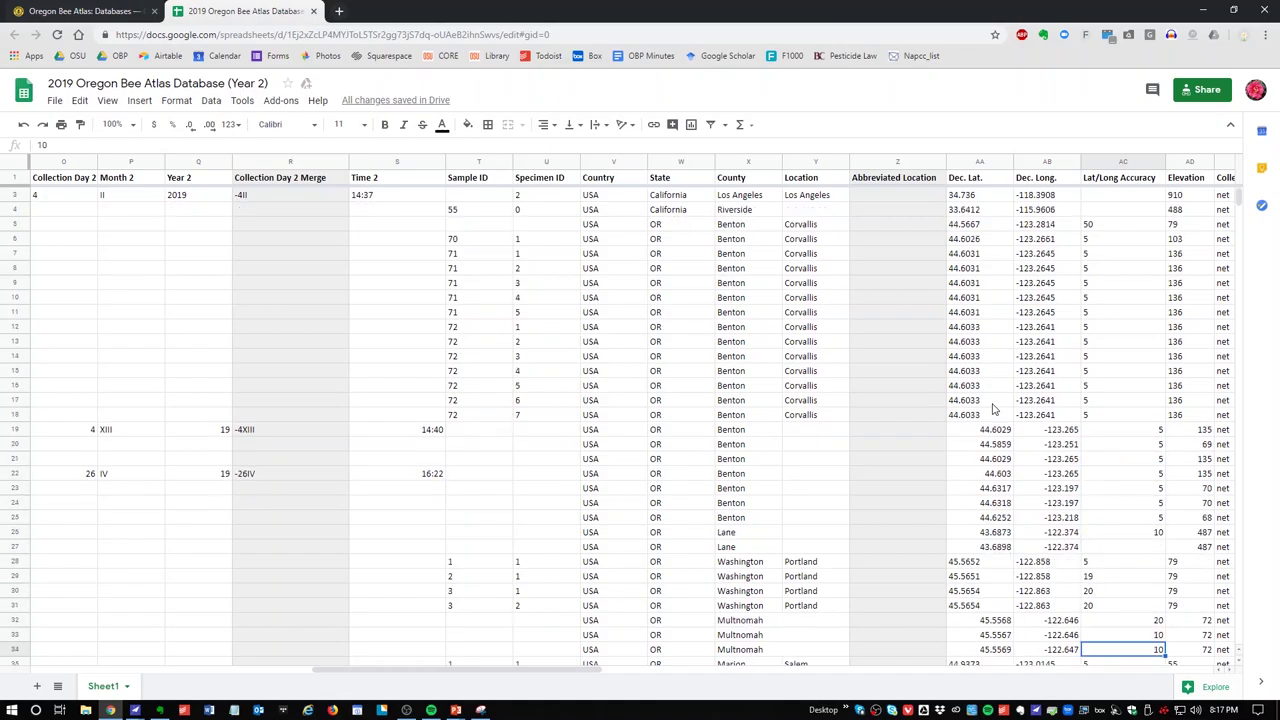
key("Down")
key("Down")
key("Down")
key("Down")
key("Down")
key("Down")
key("Down")
key("Down")
key("Down")
key("Down")
key("Down")
key("Down")
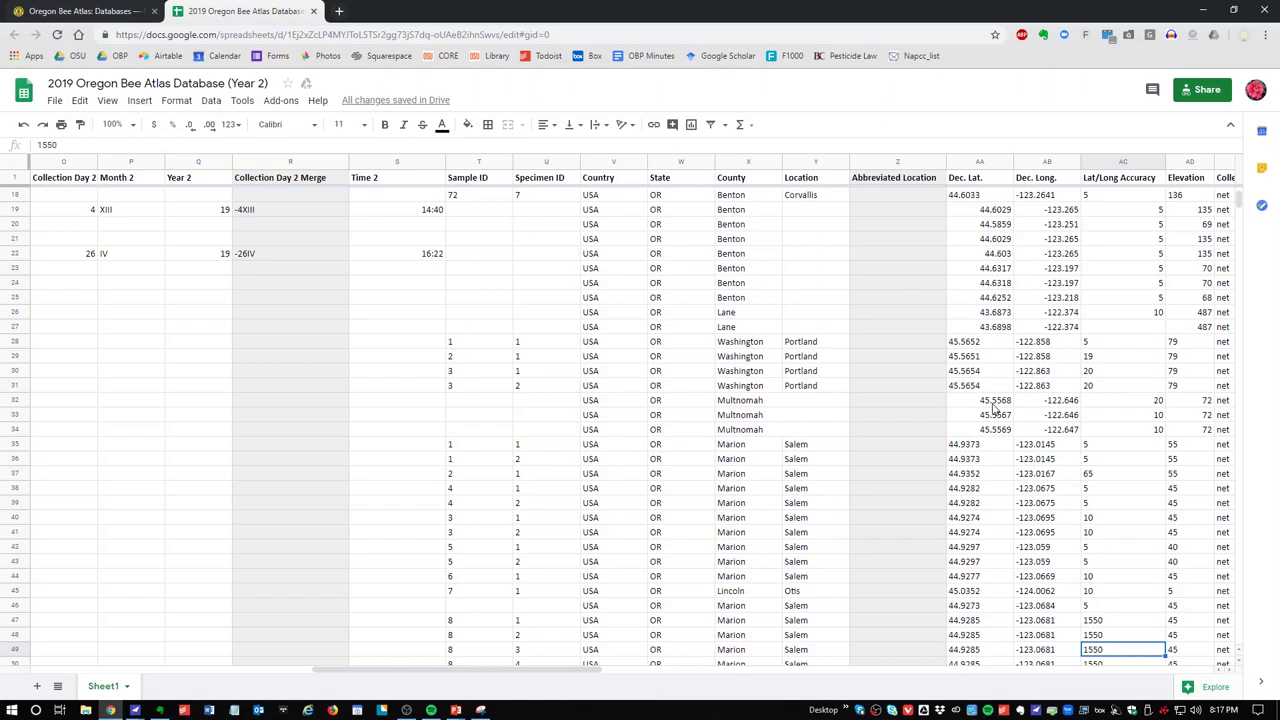
key("Up")
key("Up")
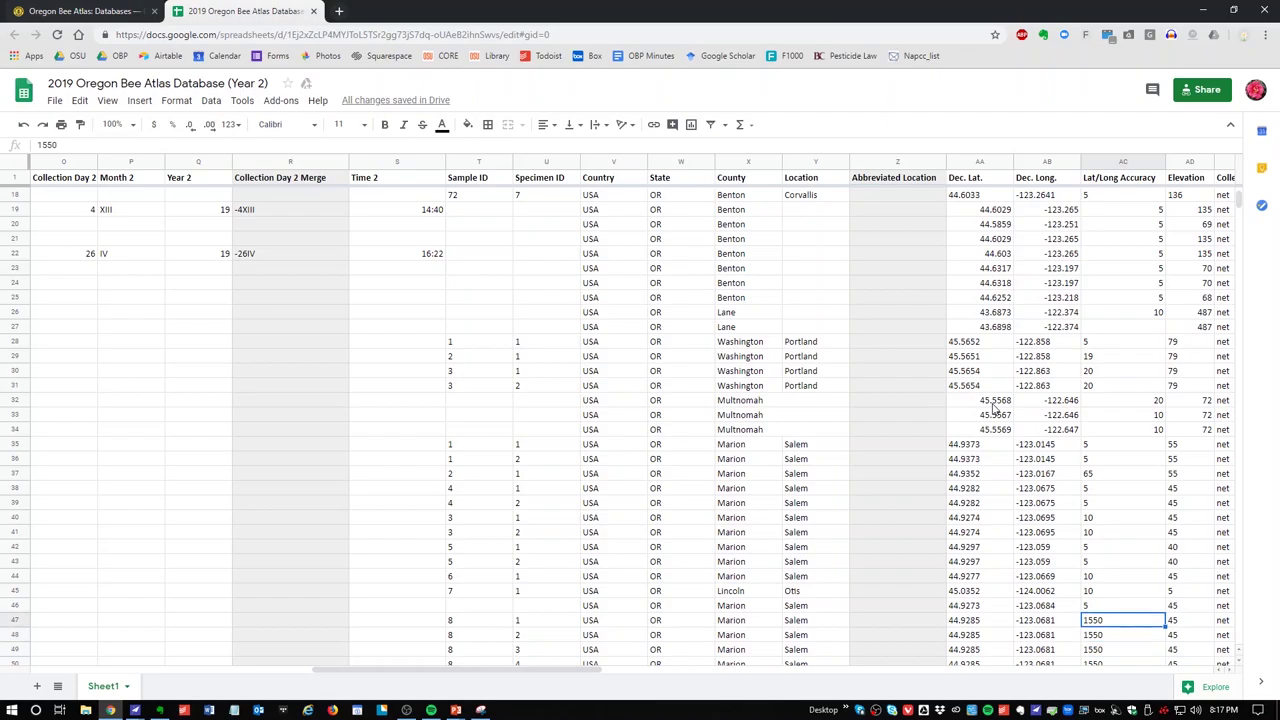
Read back and forth across row 47's coordinate, Lat/Long Accuracy and Elevation fields.
key("Left")
key("Left")
key("Left")
key("Right")
key("Right")
key("Right")
key("Right")
key("Right")
key("Right")
key("Right")
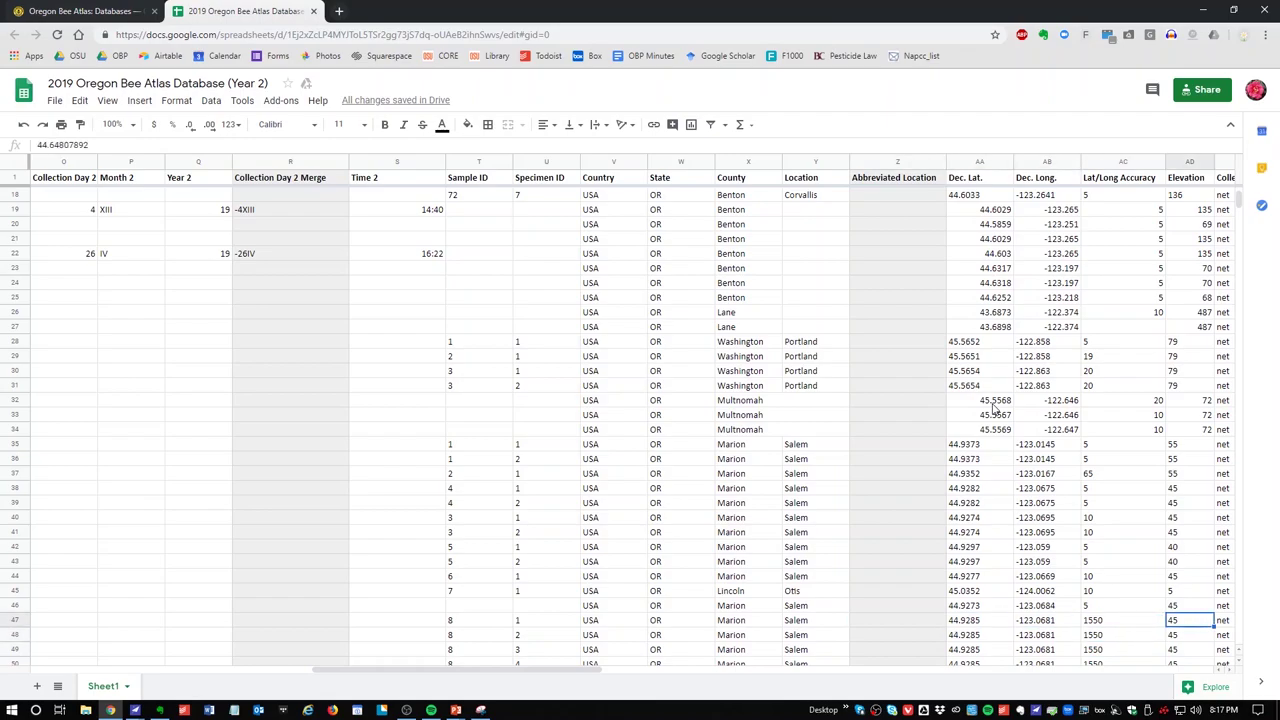
key("Left")
key("Left")
key("Left")
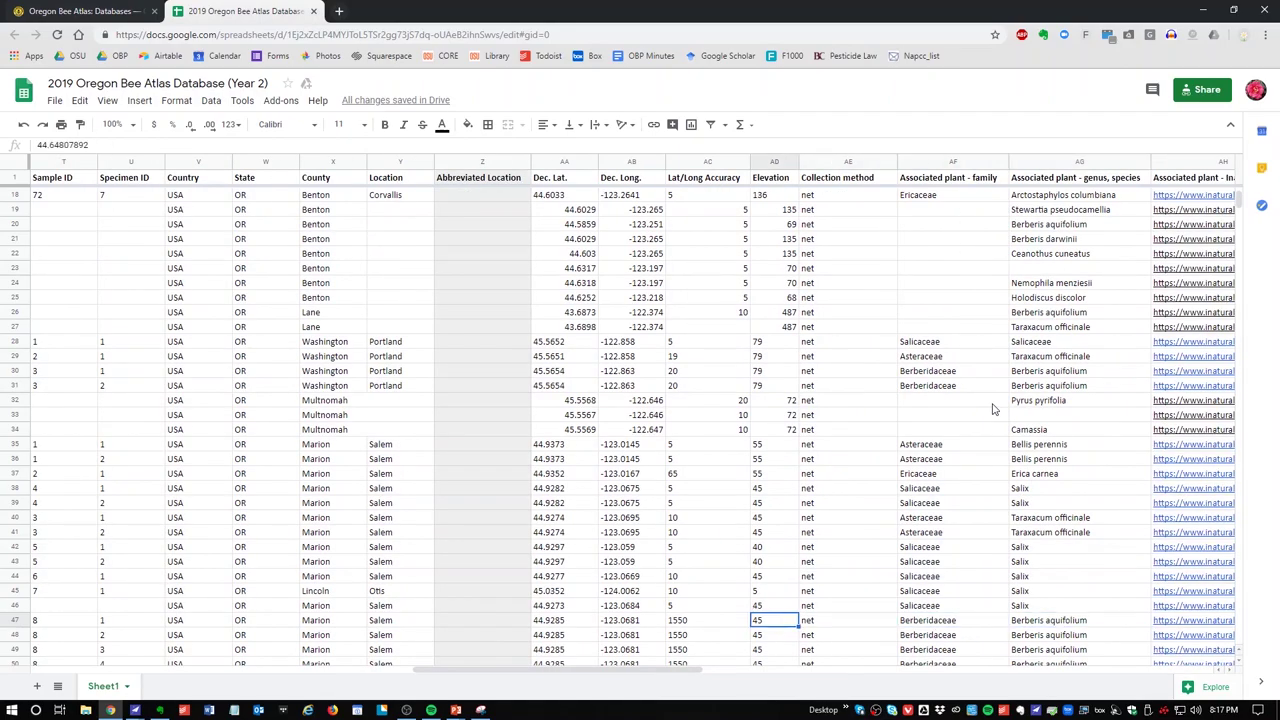
Read across row 47 to Associated plant - Inaturalist URL and open its linked iNaturalist observation.
key("Right")
key("Right")
key("Right")
key("Right")
key("Left")
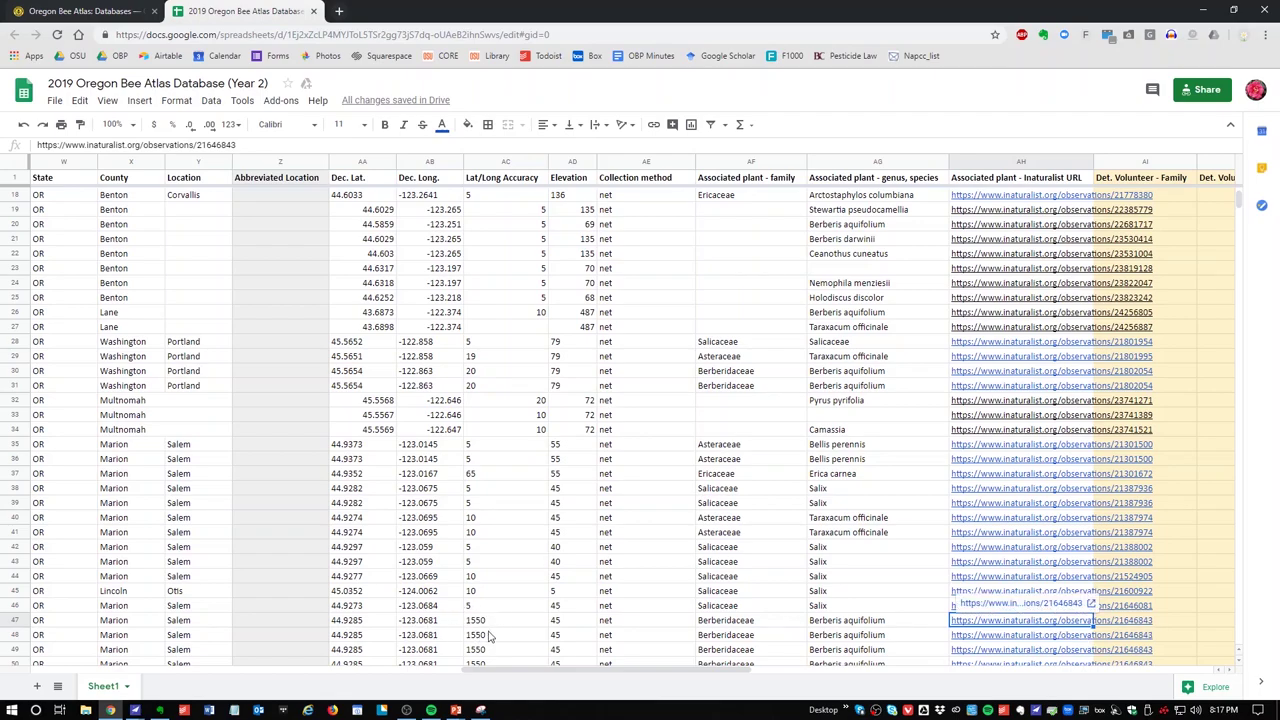
left_click(1015, 605)
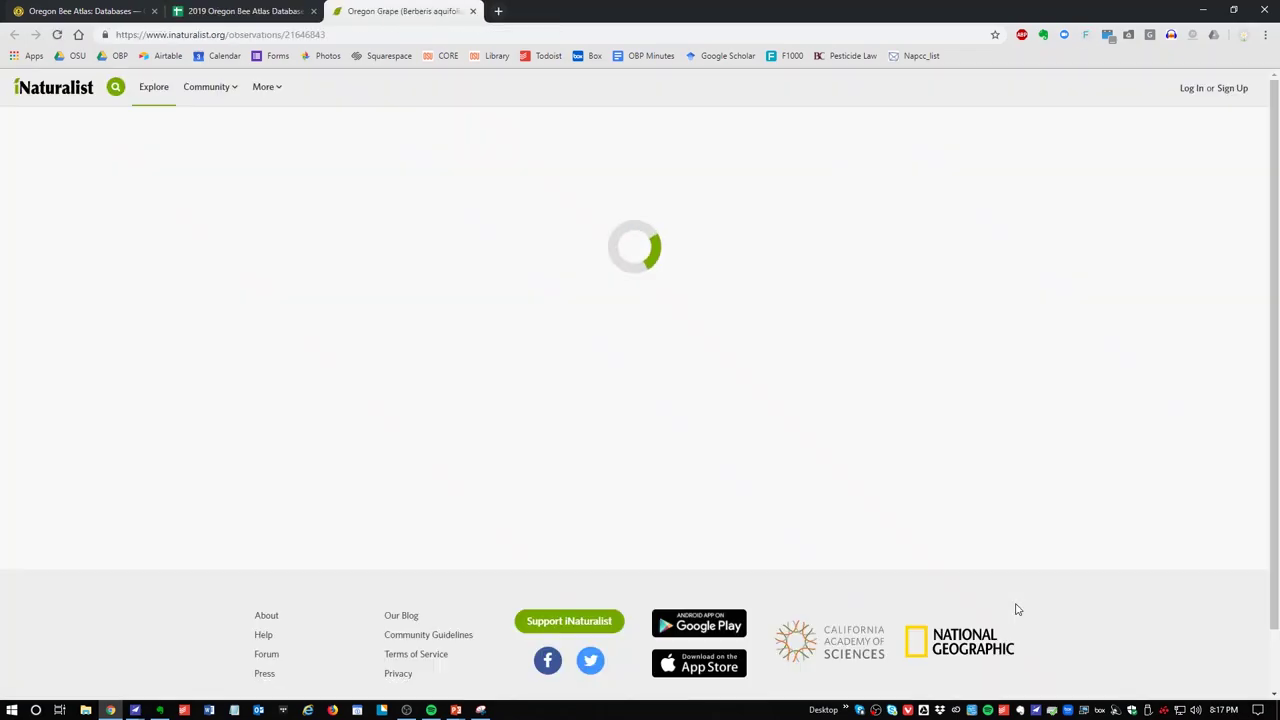
Return to the 2019 database and open the iNaturalist observation linked in row 46.
key("ctrl+shift+Tab")
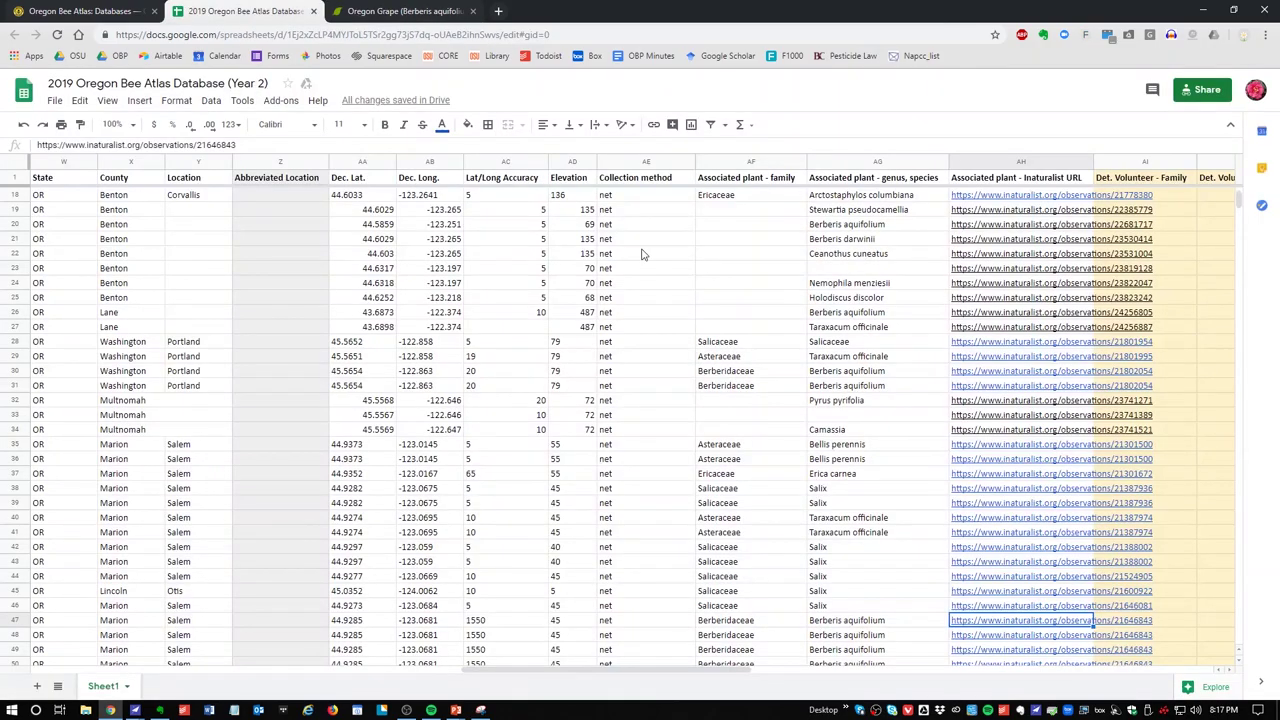
mouse_move(1020, 610)
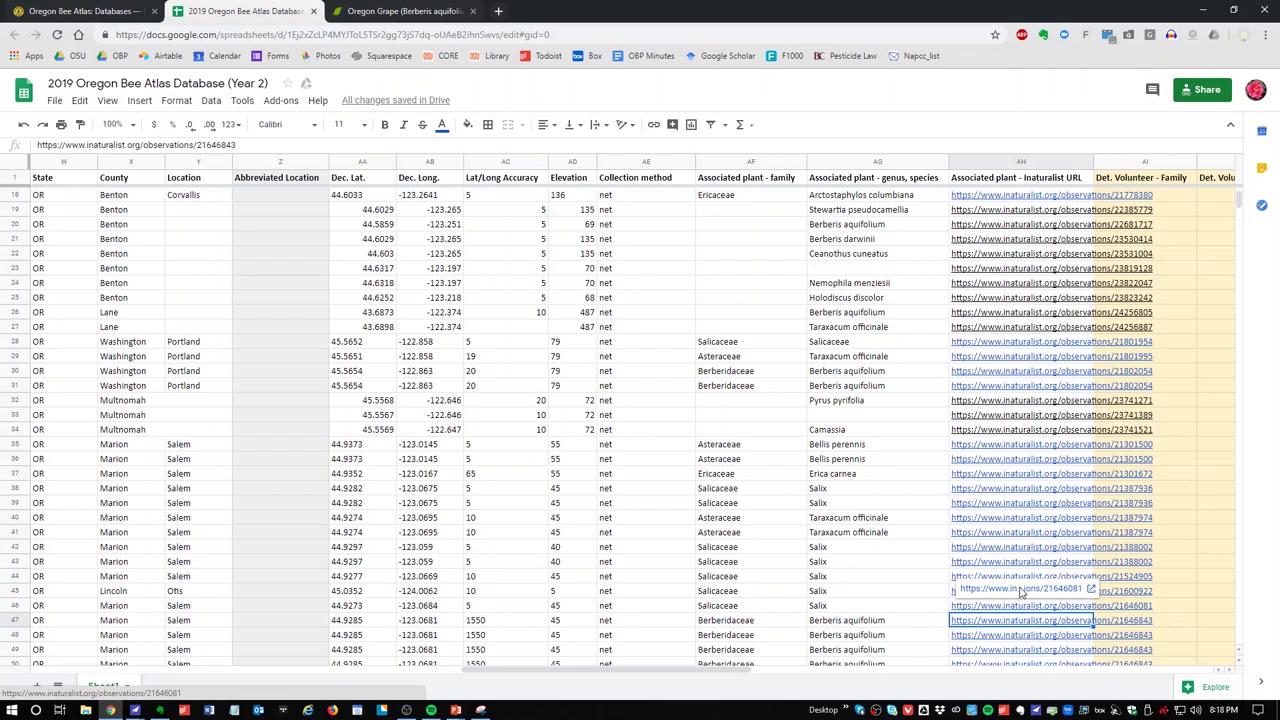
left_click(1020, 590)
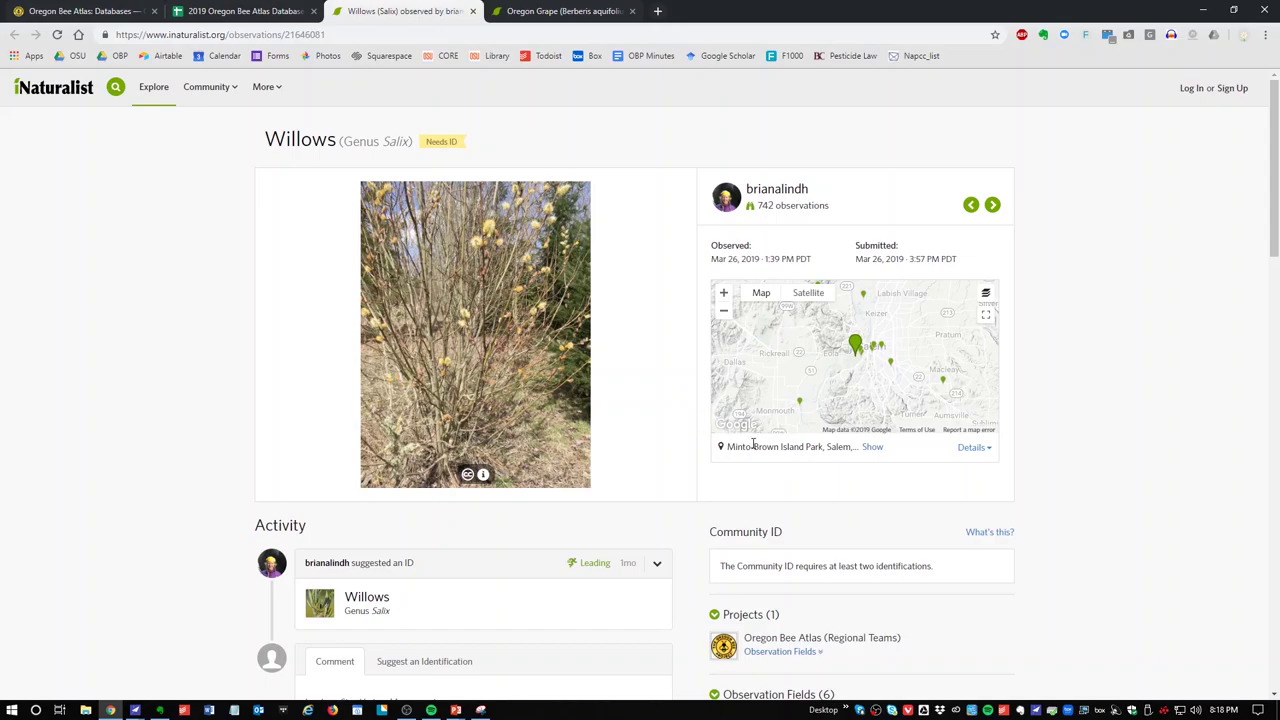
Enlarge the Willows observation's map around its marker at Minto-Brown Island Park and view the overlay options.
left_click(724, 295)
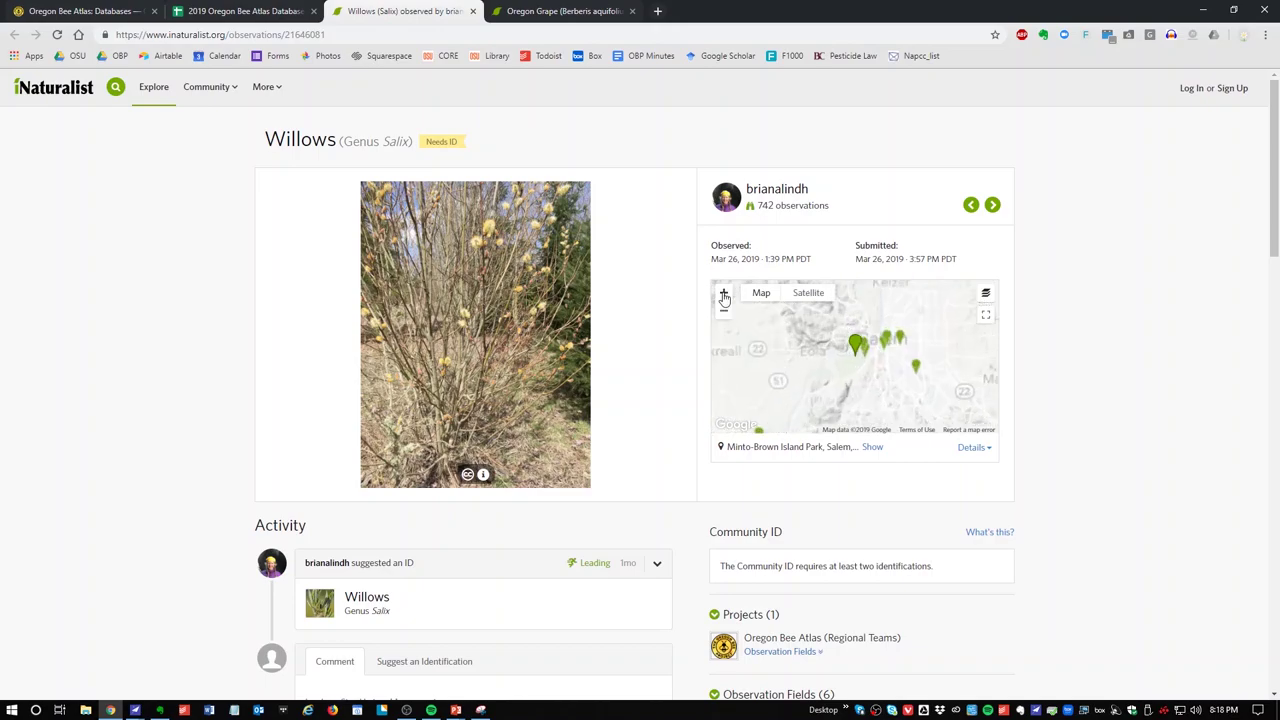
left_click(724, 295)
left_click(724, 295)
left_click(724, 295)
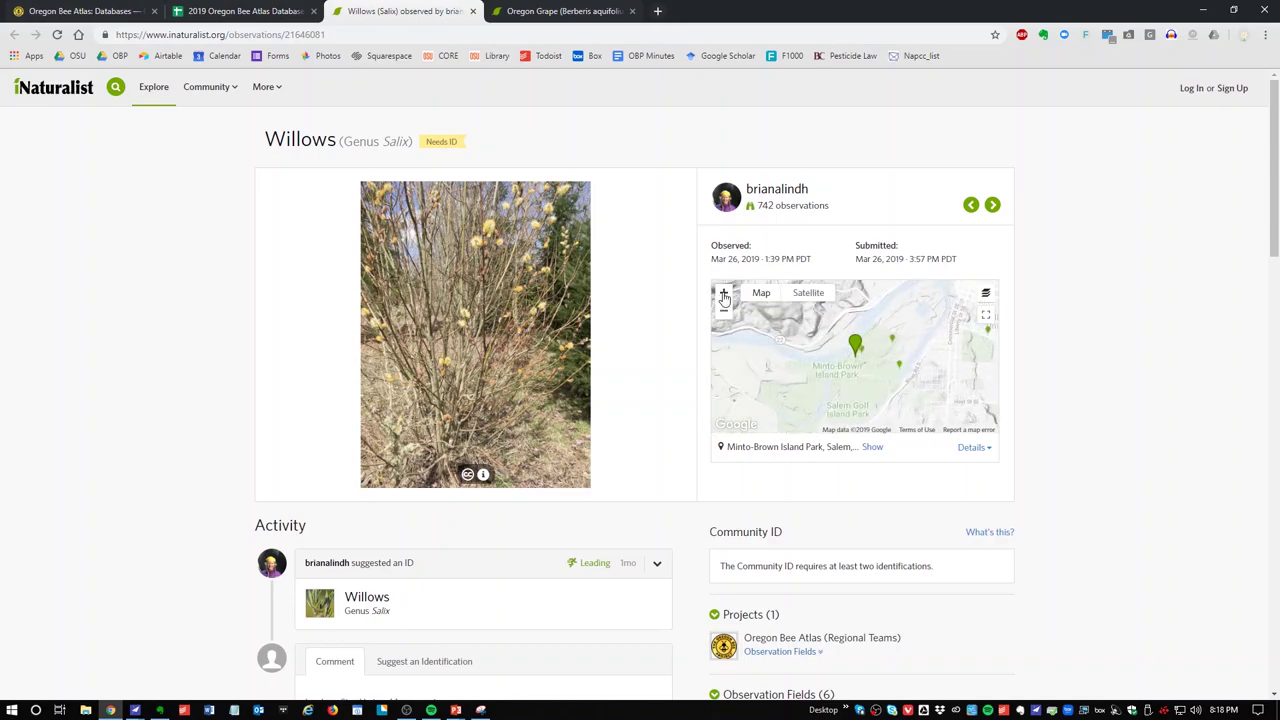
left_click(724, 295)
left_click(724, 295)
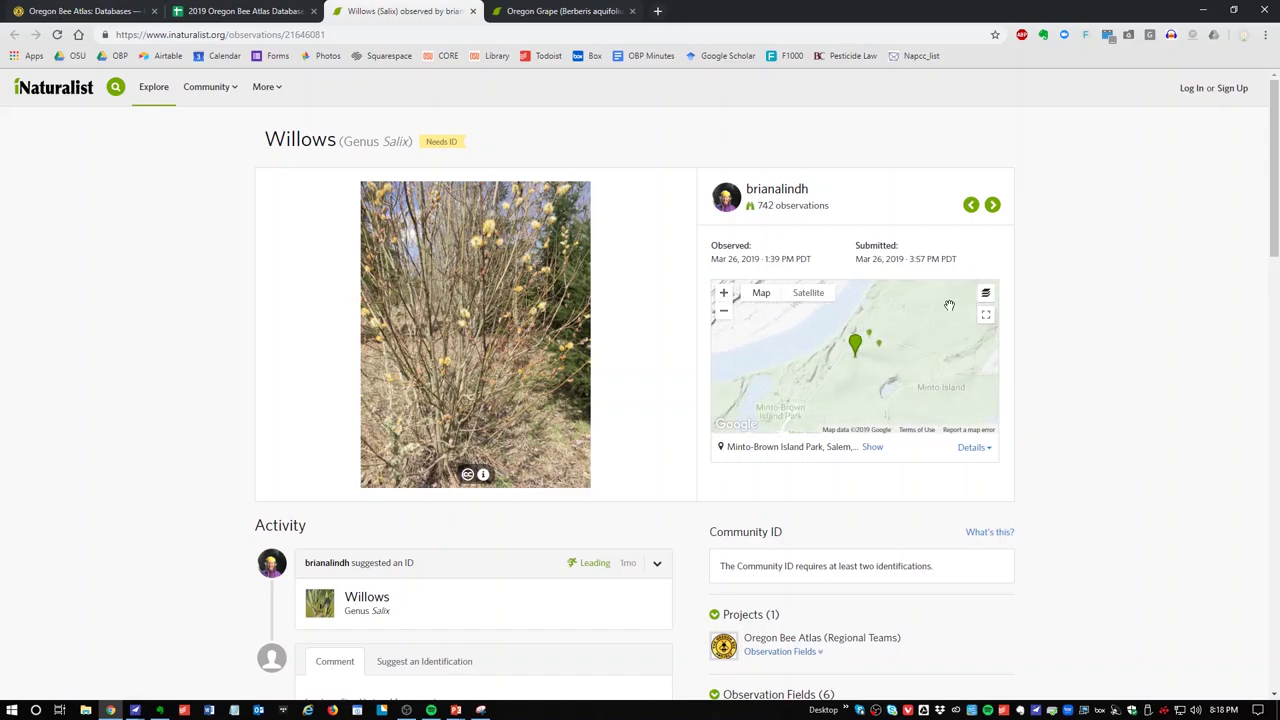
mouse_move(985, 298)
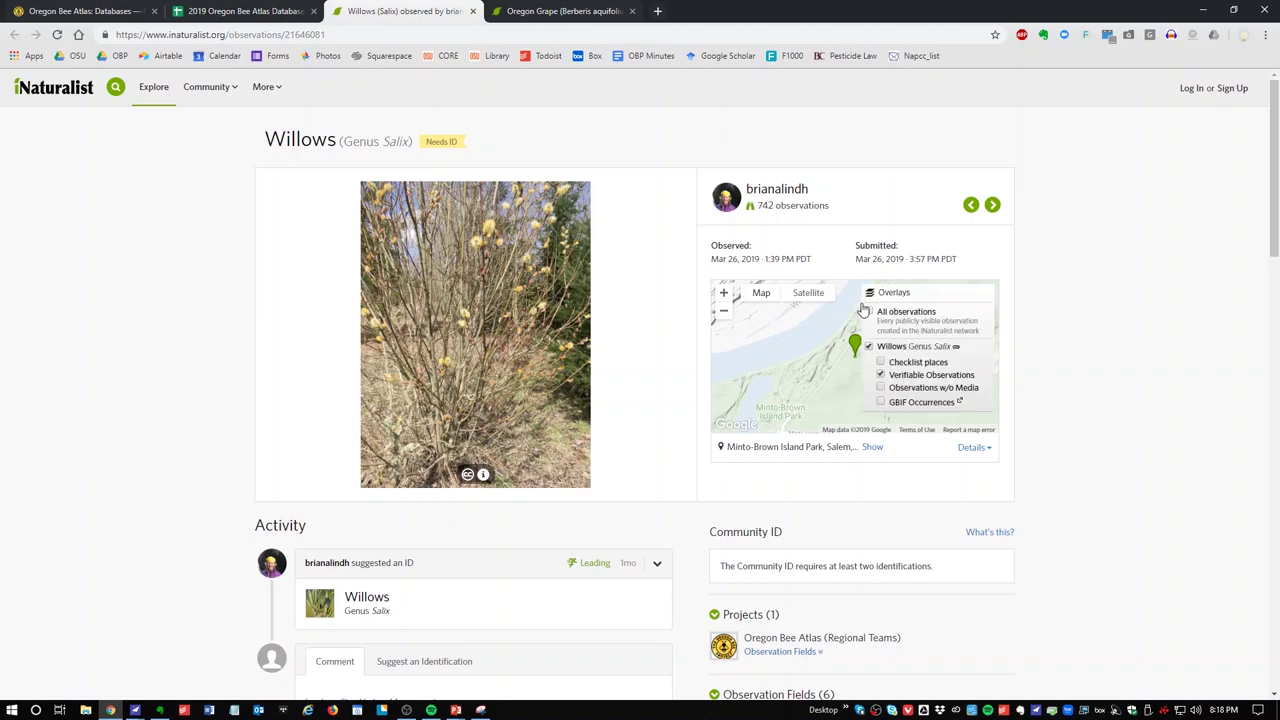
Show the Willows map as close-up satellite imagery and highlight the latitude and longitude in its location details.
left_click(818, 296)
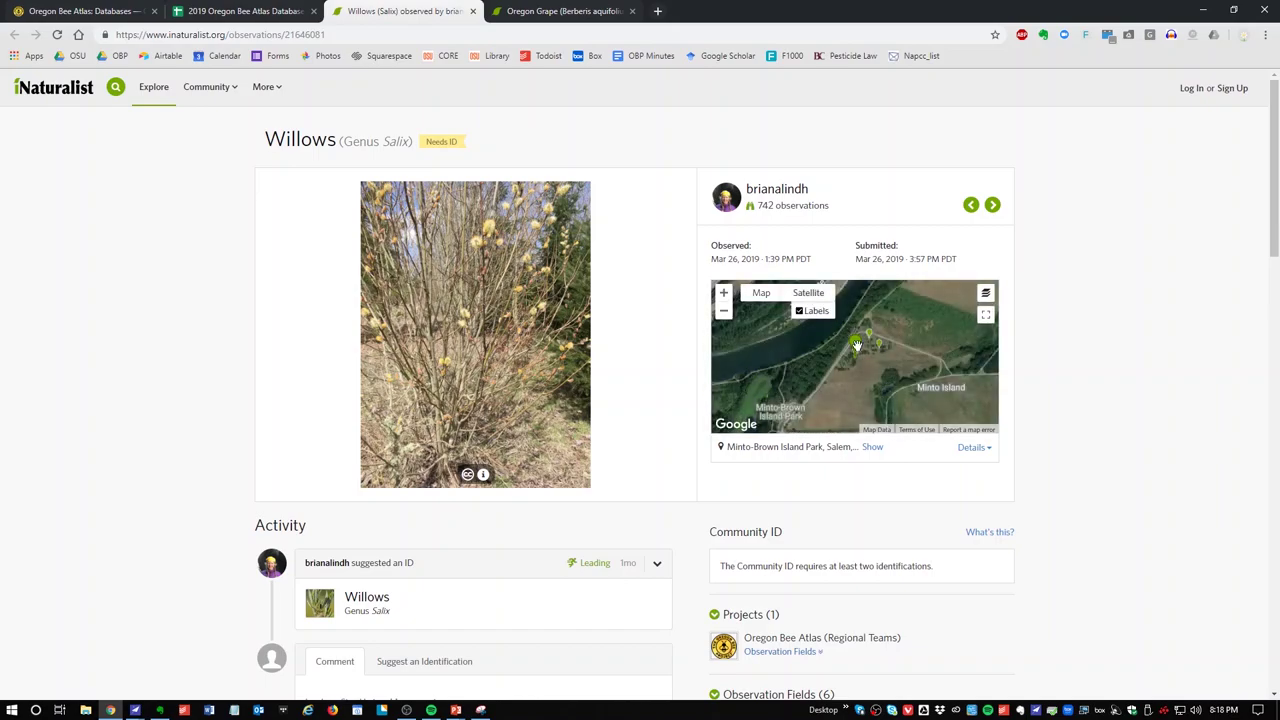
scroll(901, 358, "up", 1)
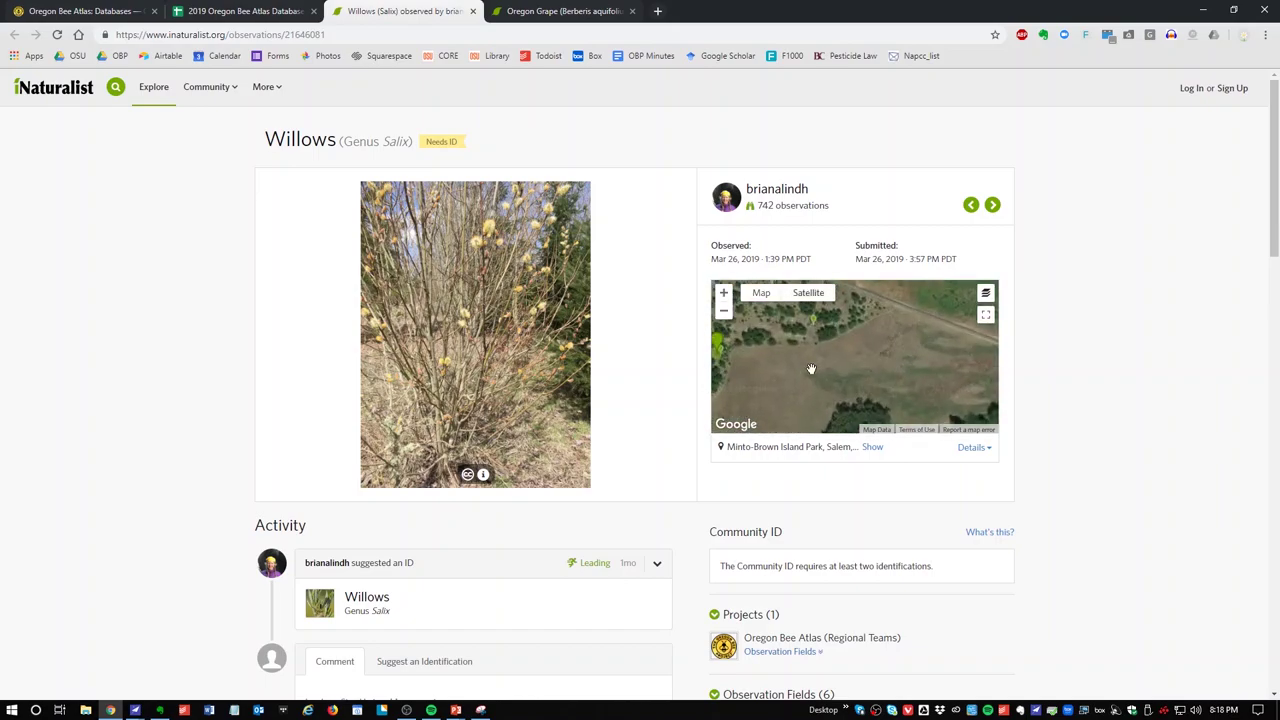
scroll(886, 350, "up", 2)
scroll(886, 354, "up", 2)
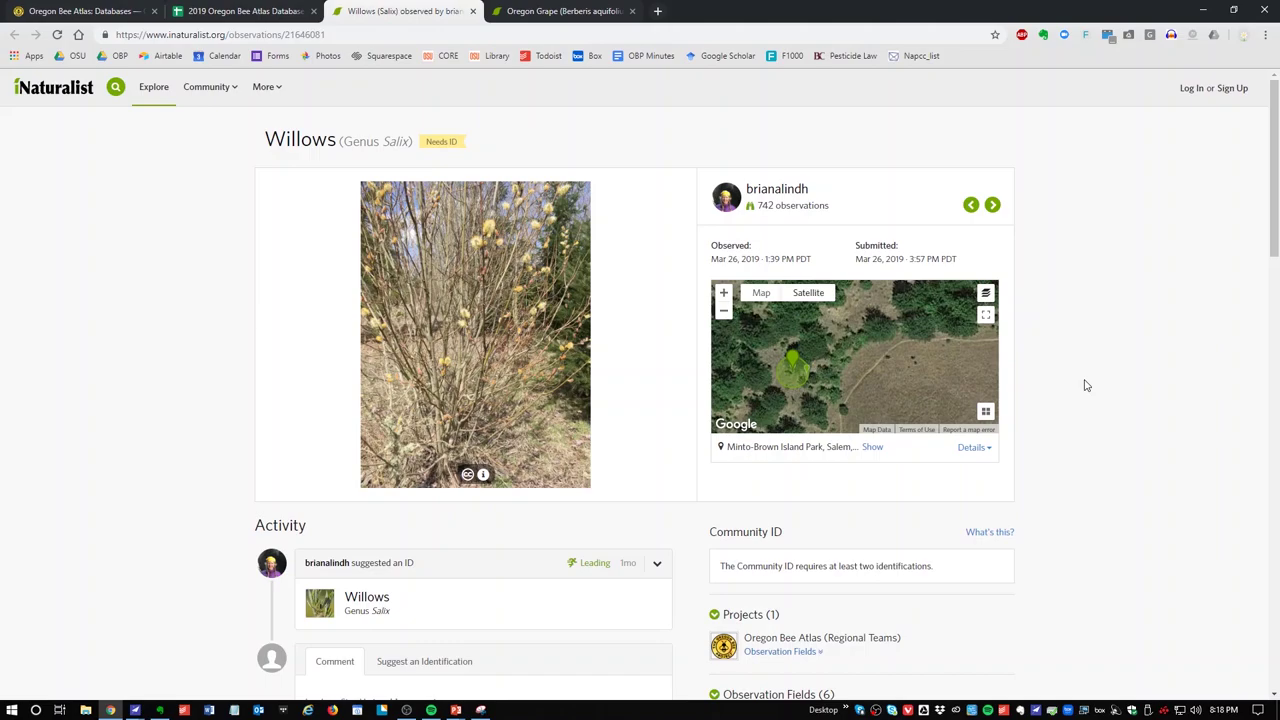
left_click(987, 449)
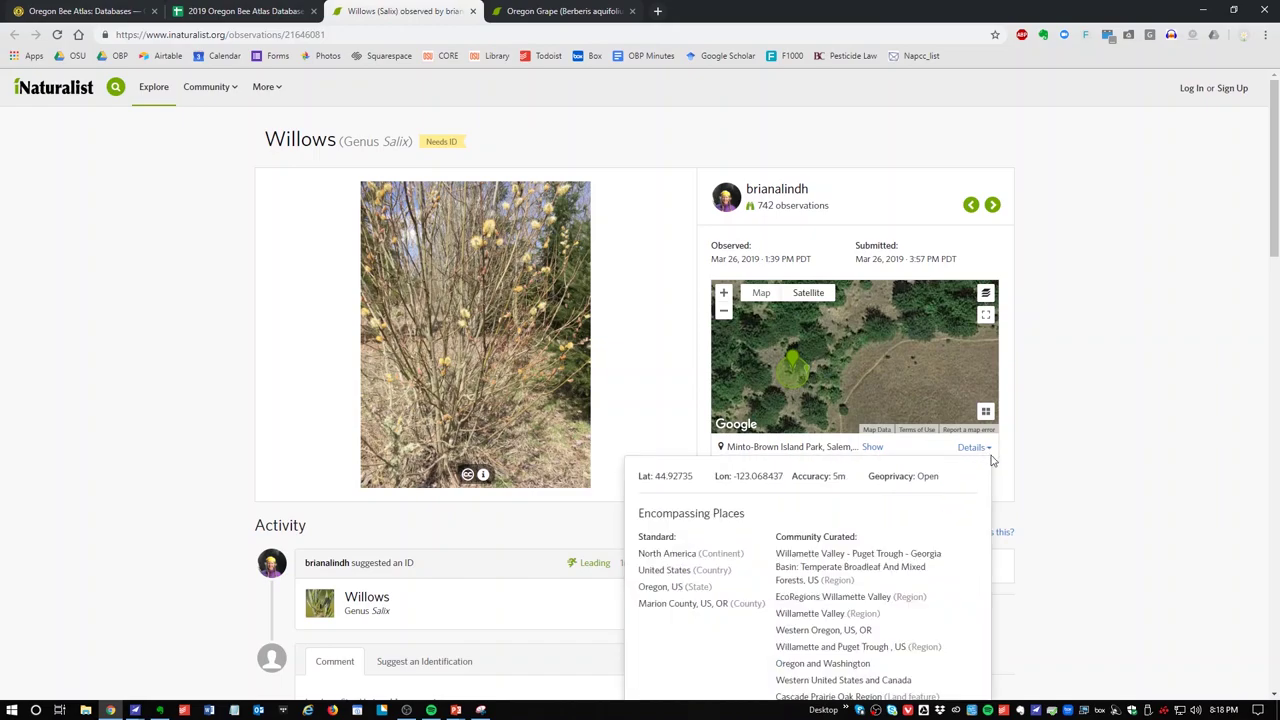
left_click_drag(783, 477, 661, 488)
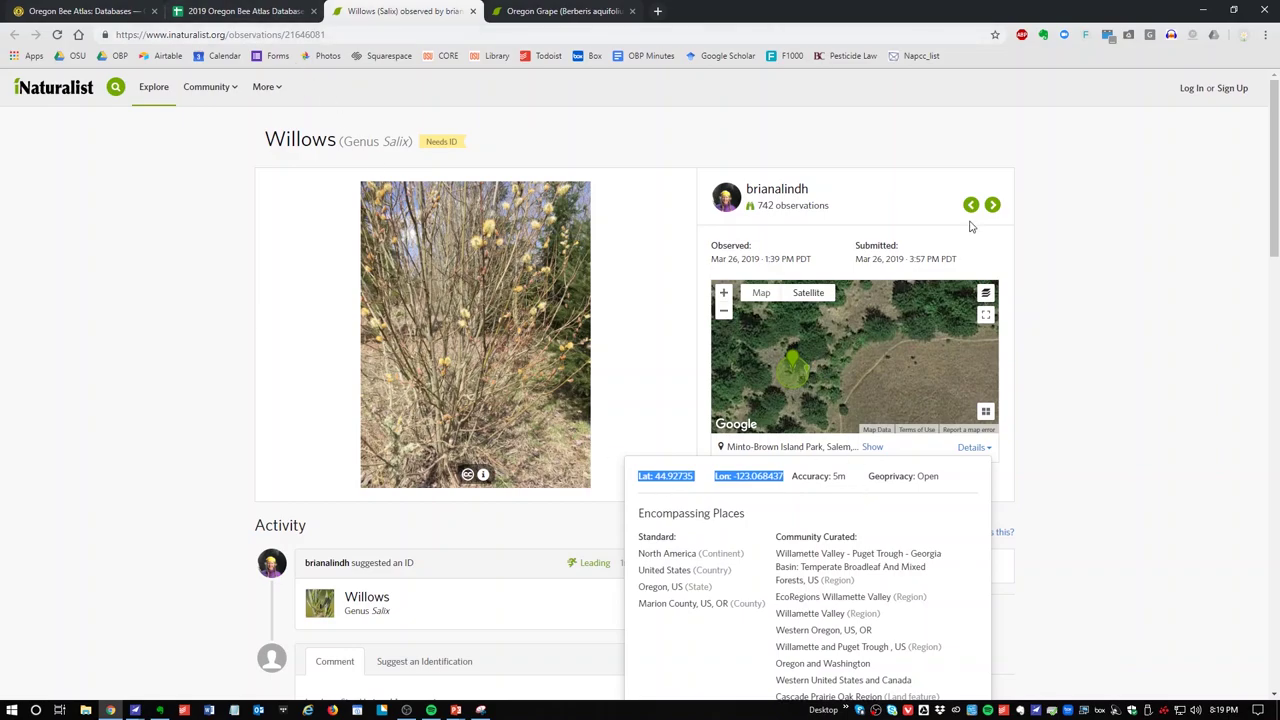
From the 2019 database, open row 47's linked Oregon Grape observation and show its location details.
left_click(252, 14)
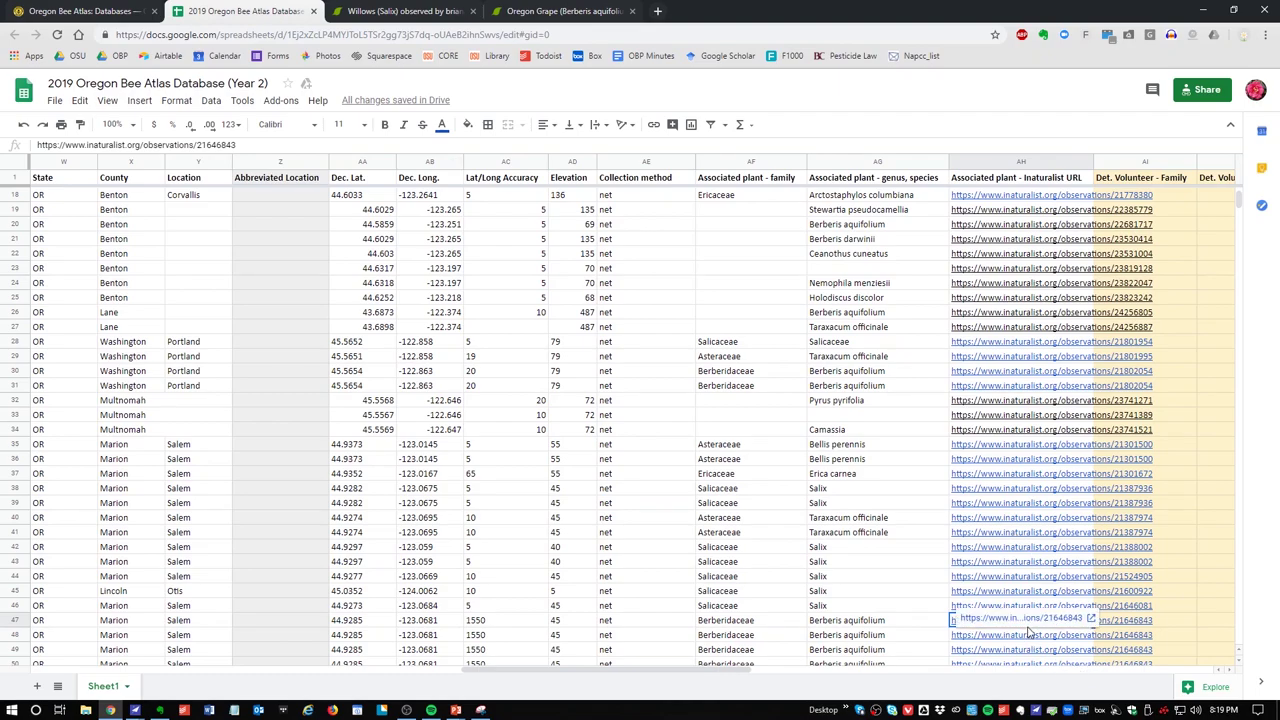
left_click(1045, 620)
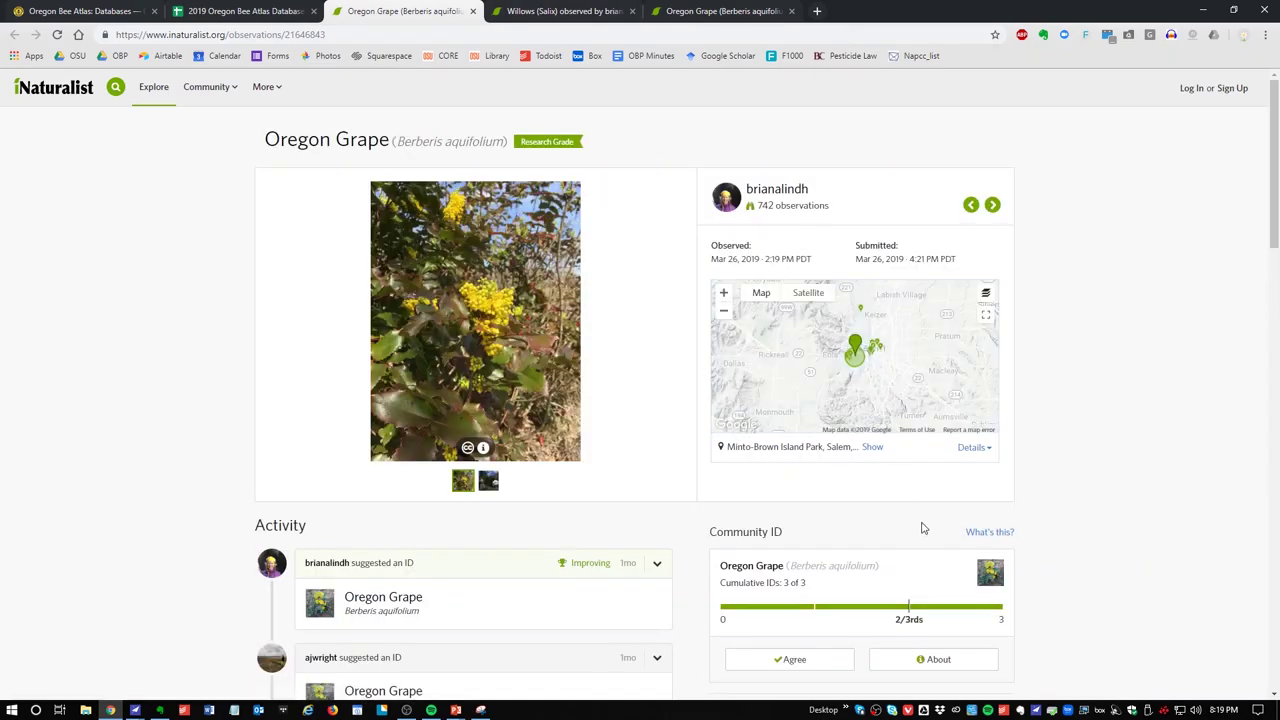
left_click(977, 448)
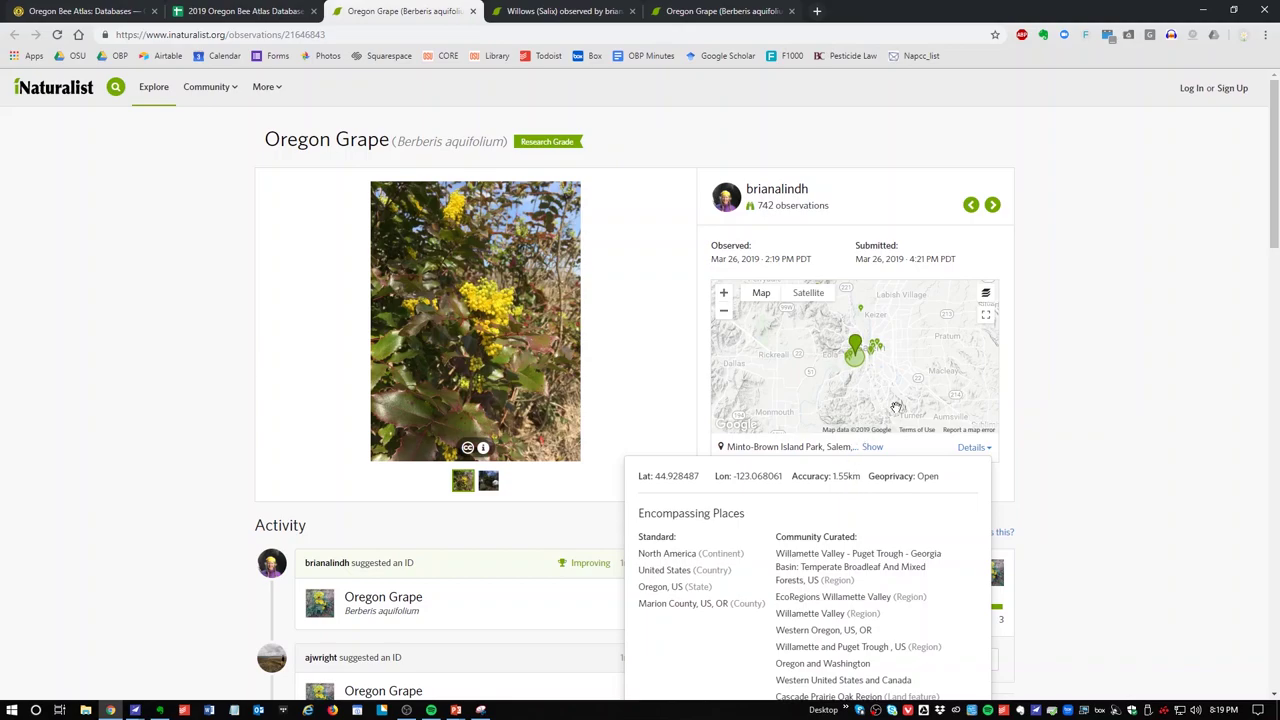
Enlarge the Oregon Grape observation's map around its marker and show it as satellite imagery.
left_click(723, 294)
left_click(723, 294)
left_click(723, 294)
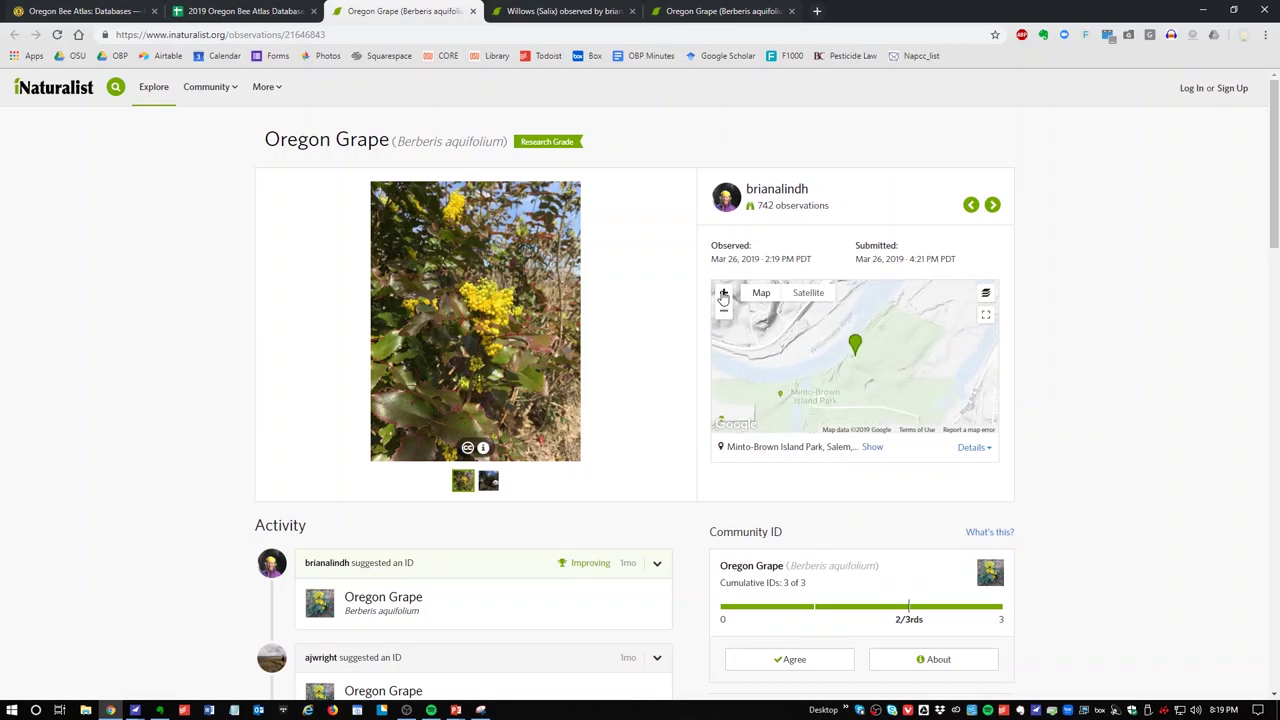
left_click(723, 294)
left_click(723, 294)
left_click(723, 294)
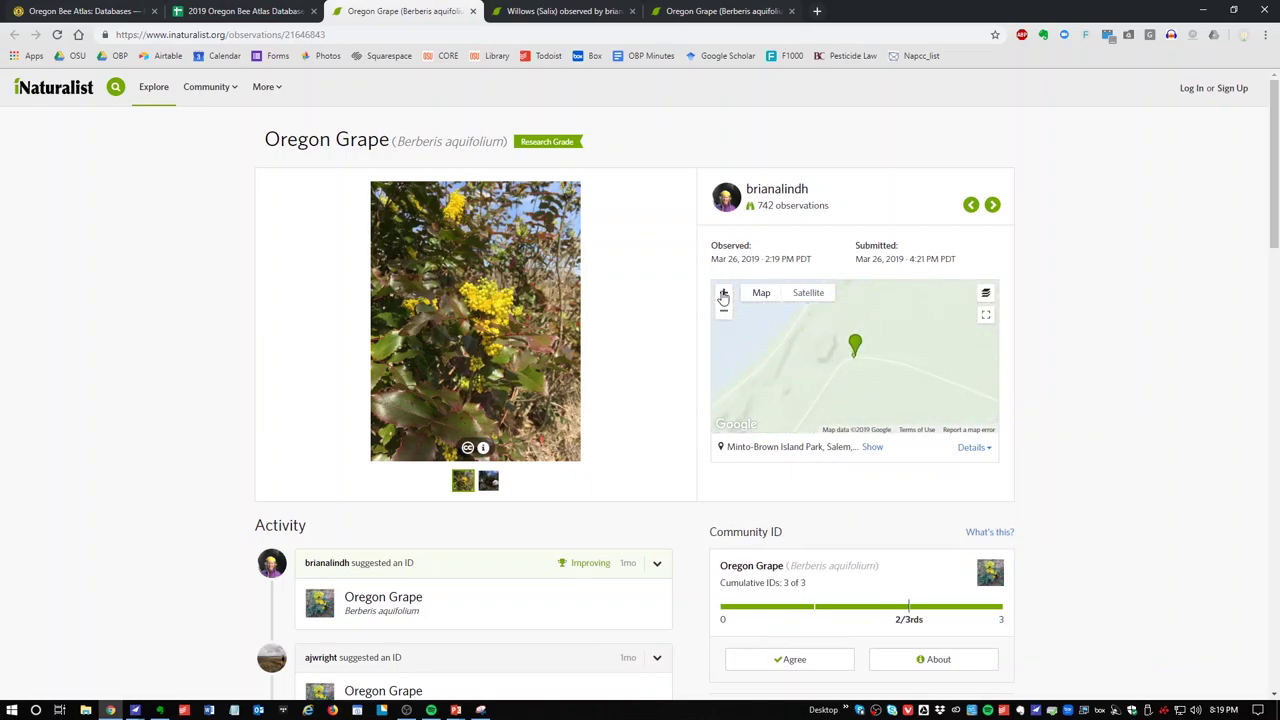
left_click(723, 294)
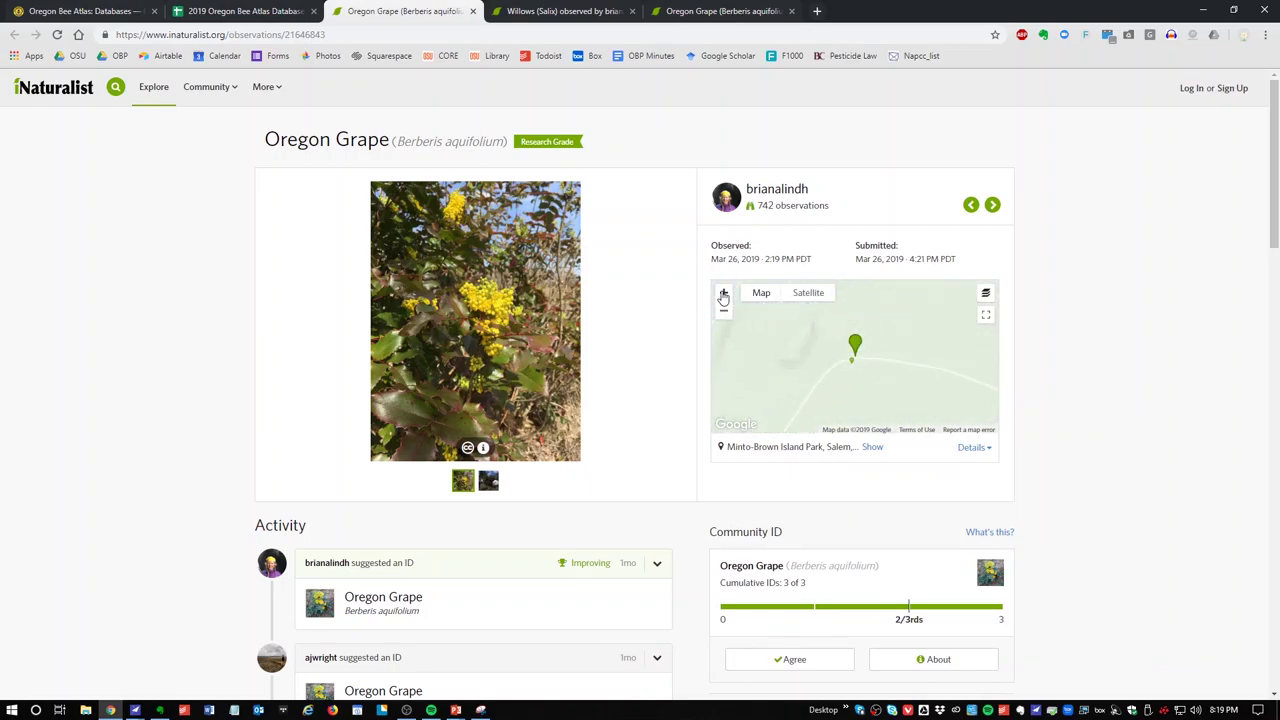
left_click(806, 293)
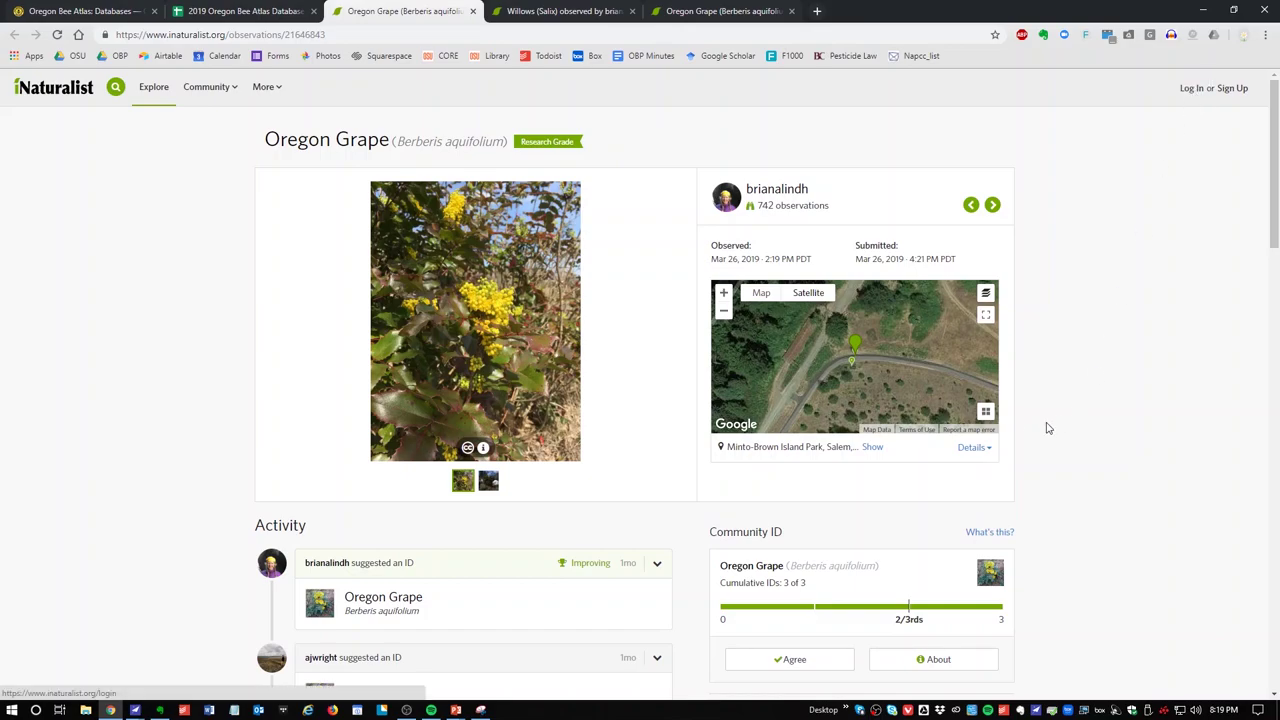
Check the Oregon Grape location details against the Dec. Long. and Dec. Lat. entries in row 47 of the database.
left_click(972, 448)
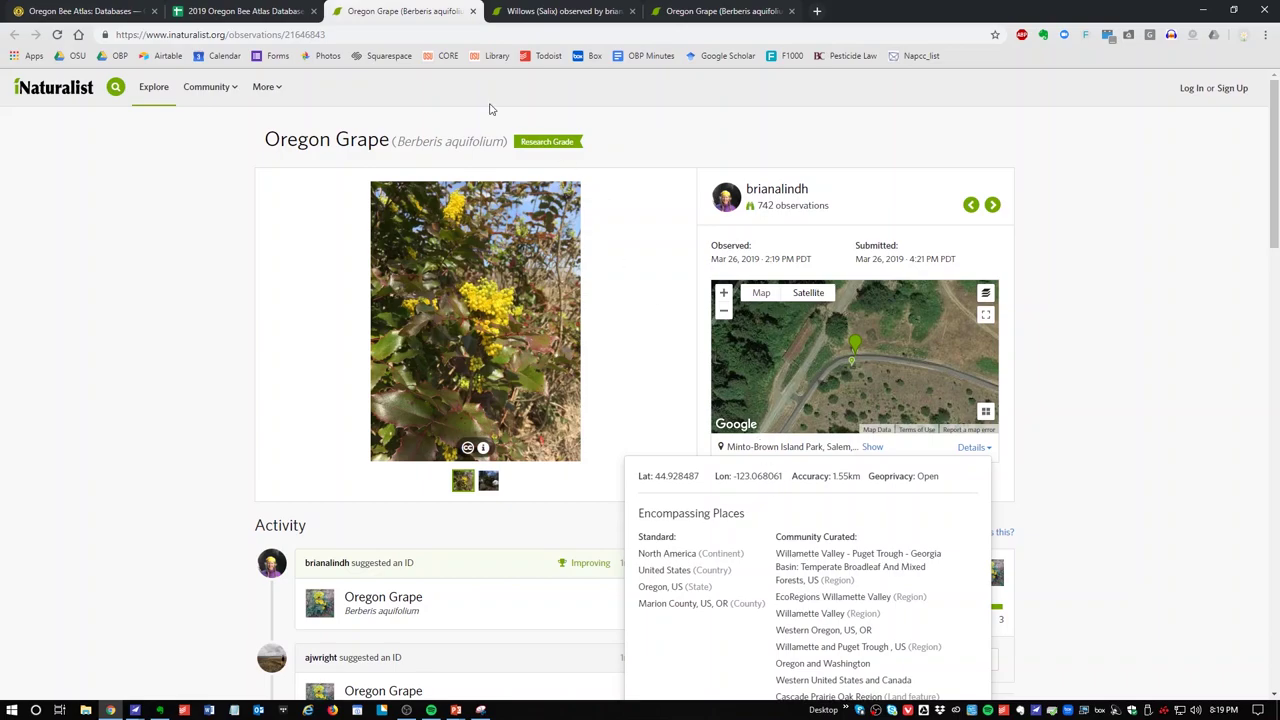
left_click(248, 14)
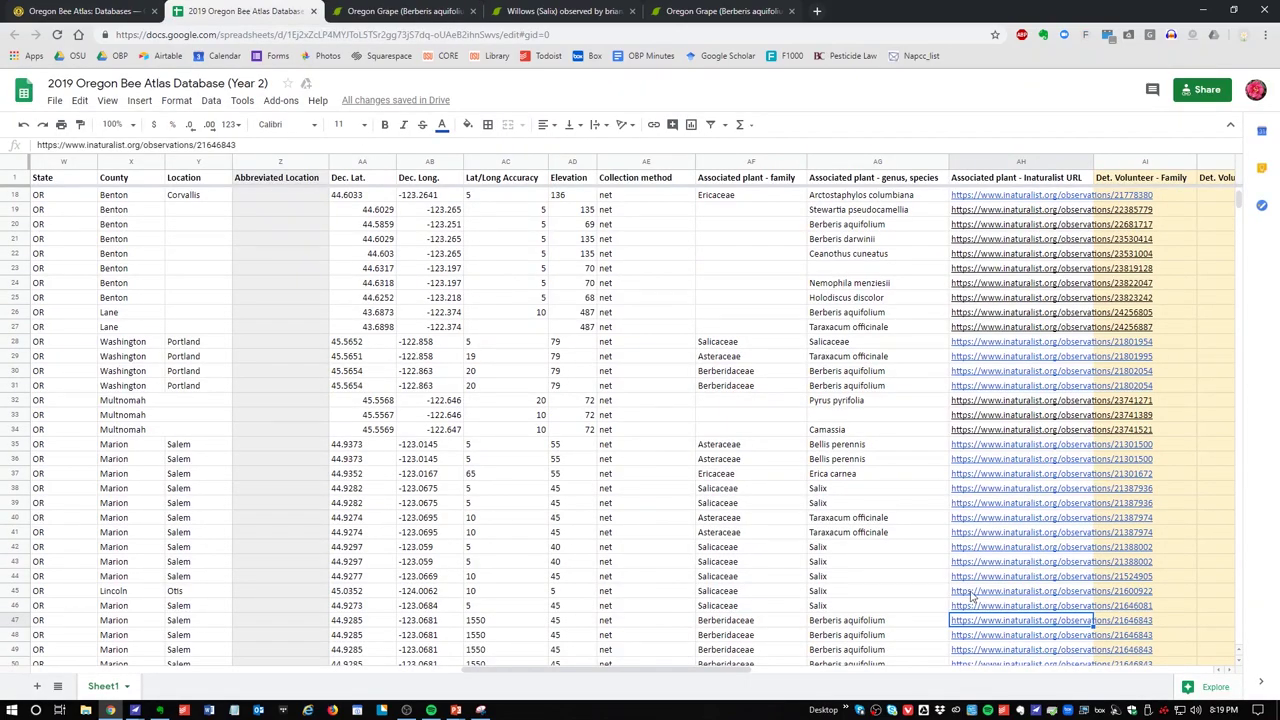
left_click(437, 627)
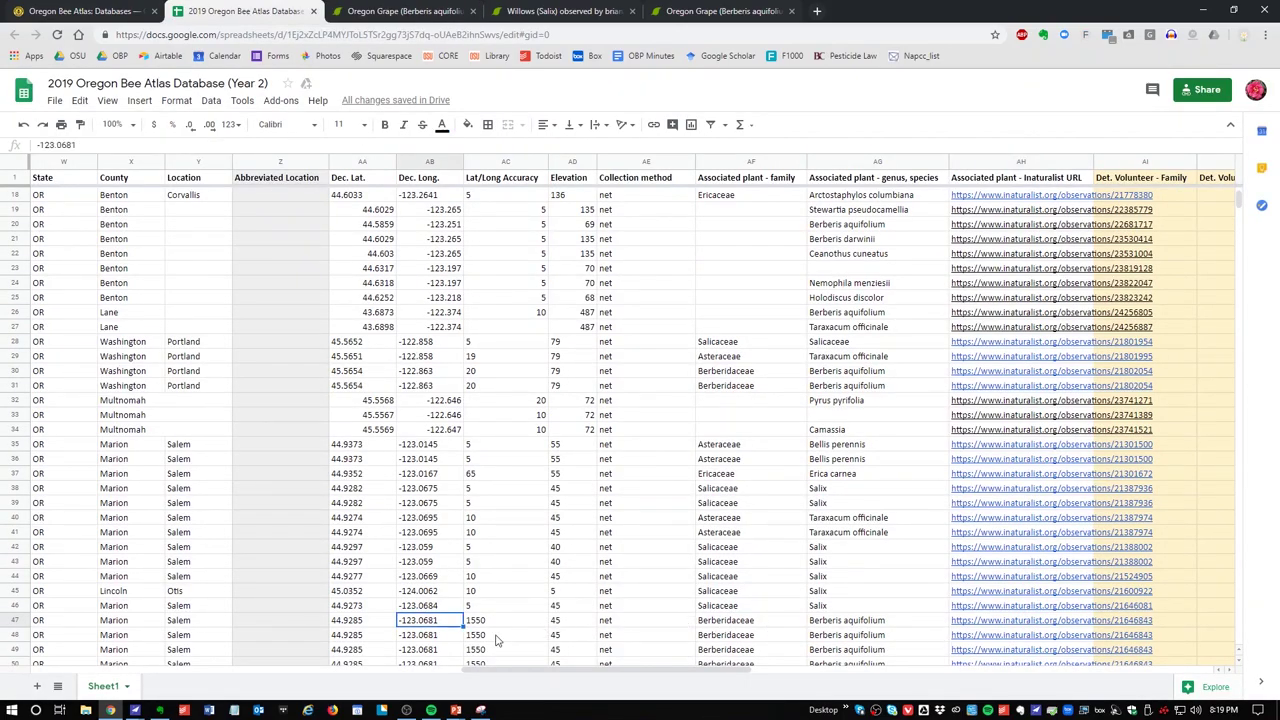
key("Left")
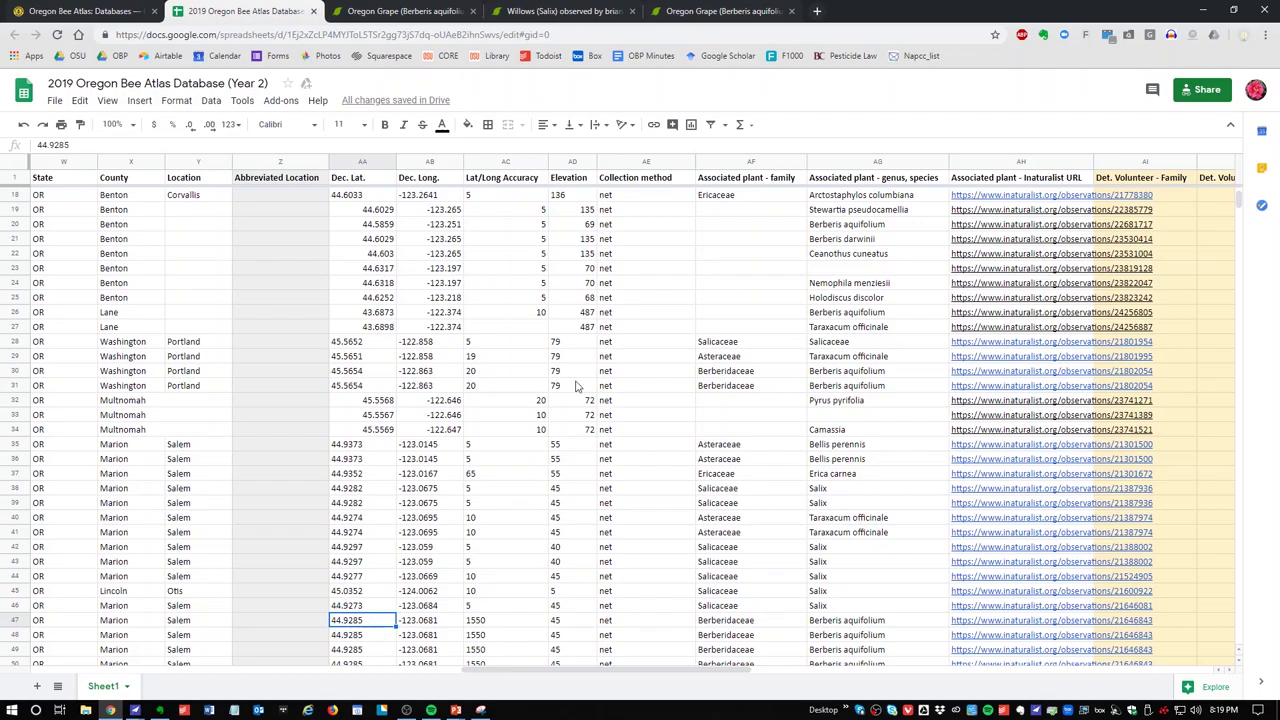
Copy the full latitude from the location details of the Oregon Grape observation linked to row 47.
left_click(712, 12)
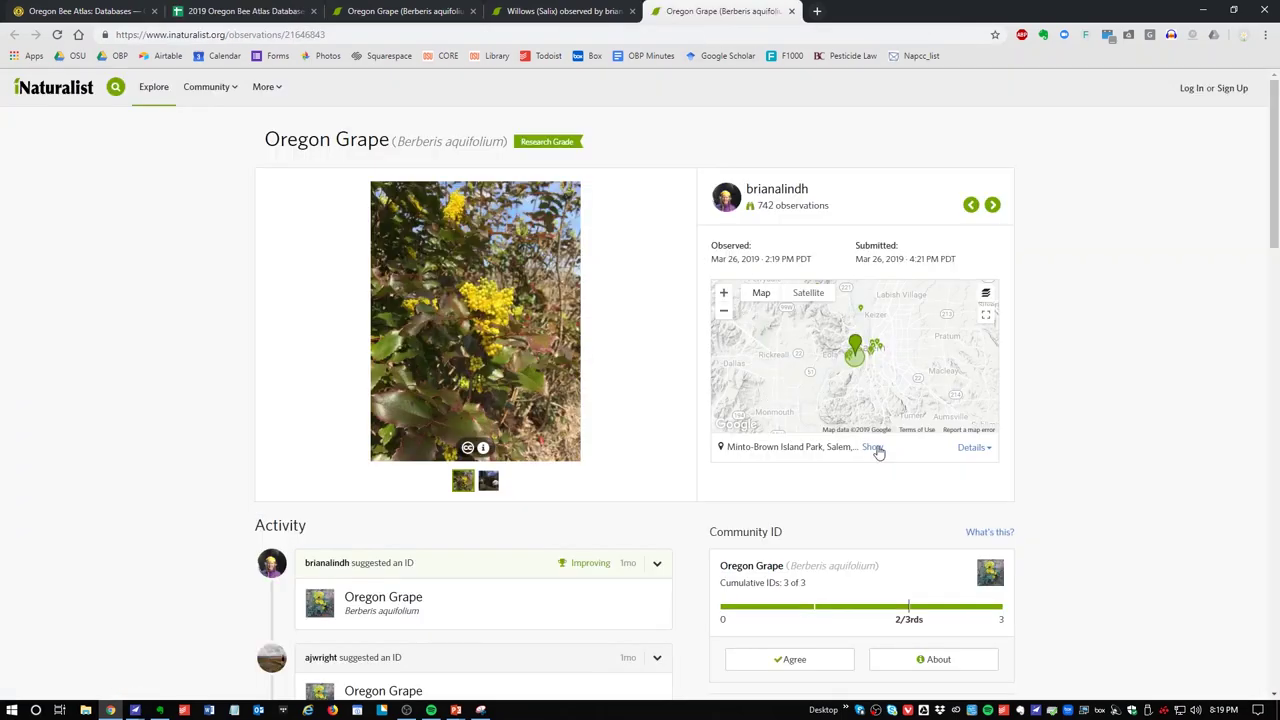
left_click(963, 448)
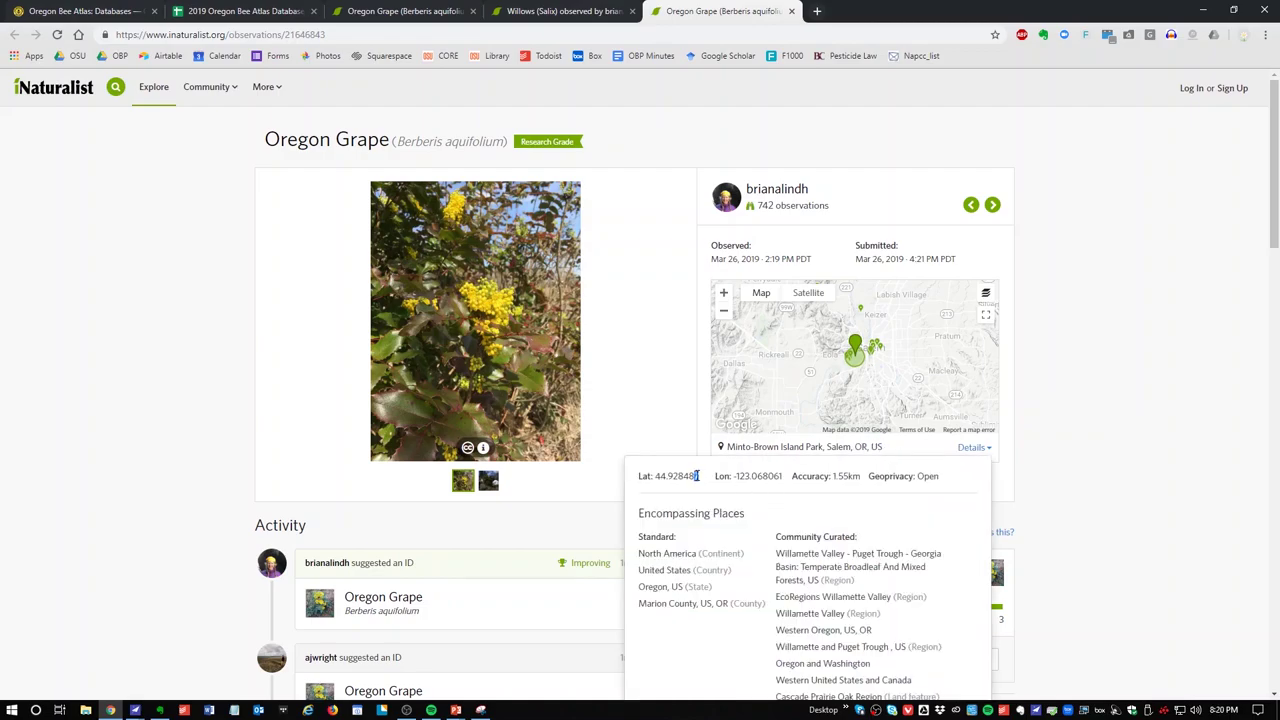
left_click_drag(700, 477, 656, 481)
right_click(663, 474)
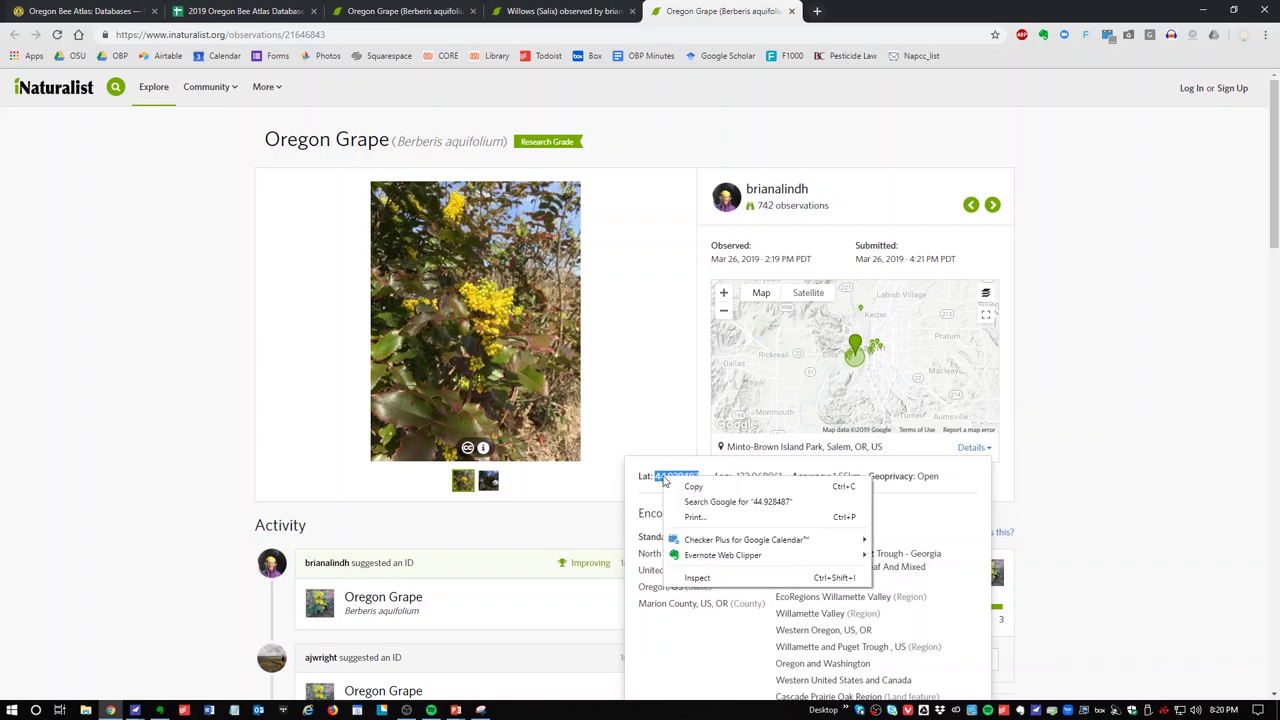
left_click(676, 486)
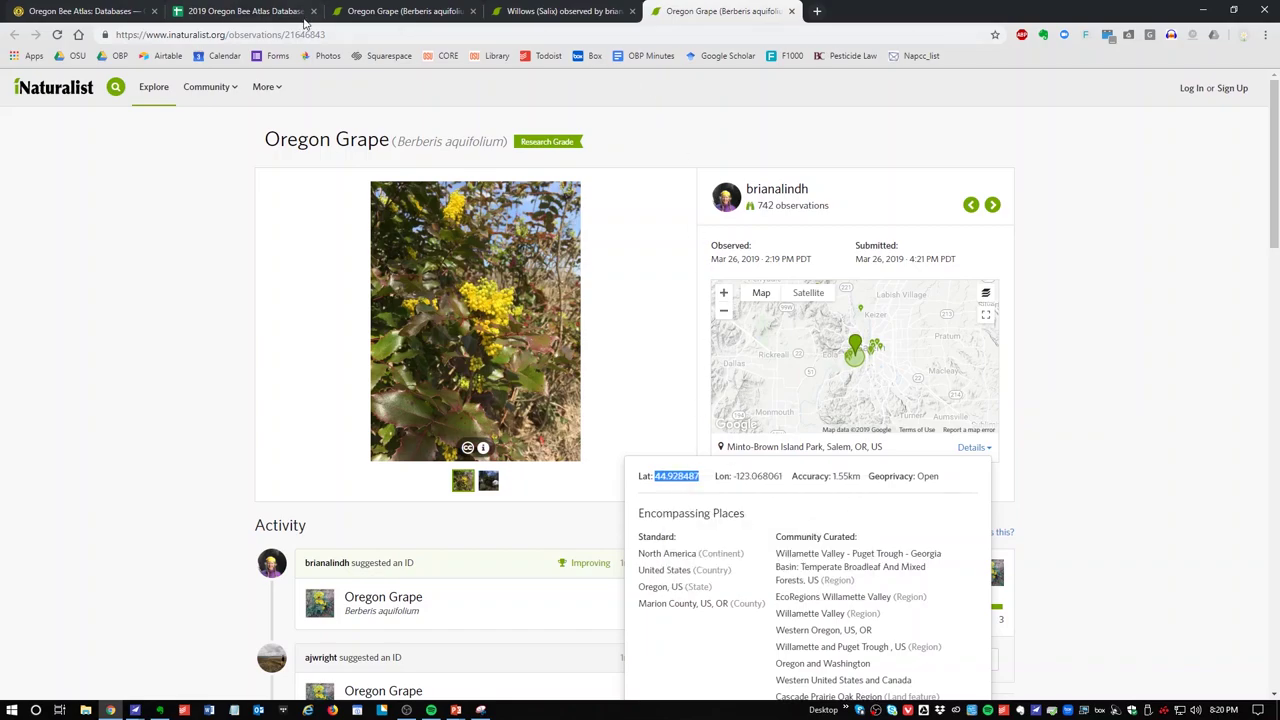
In the 2019 database, try to replace row 47's Dec. Lat. entry with the copied latitude.
left_click(264, 19)
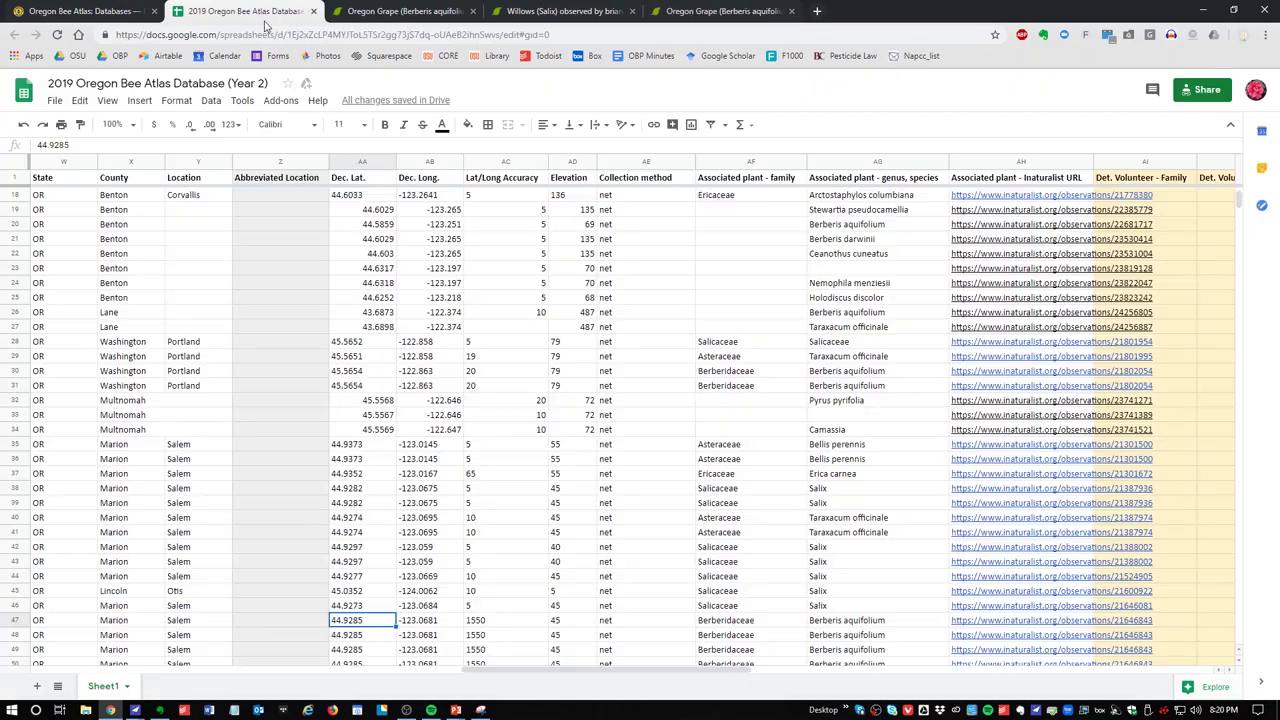
double_click(385, 621)
left_click_drag(385, 621, 328, 626)
right_click(350, 621)
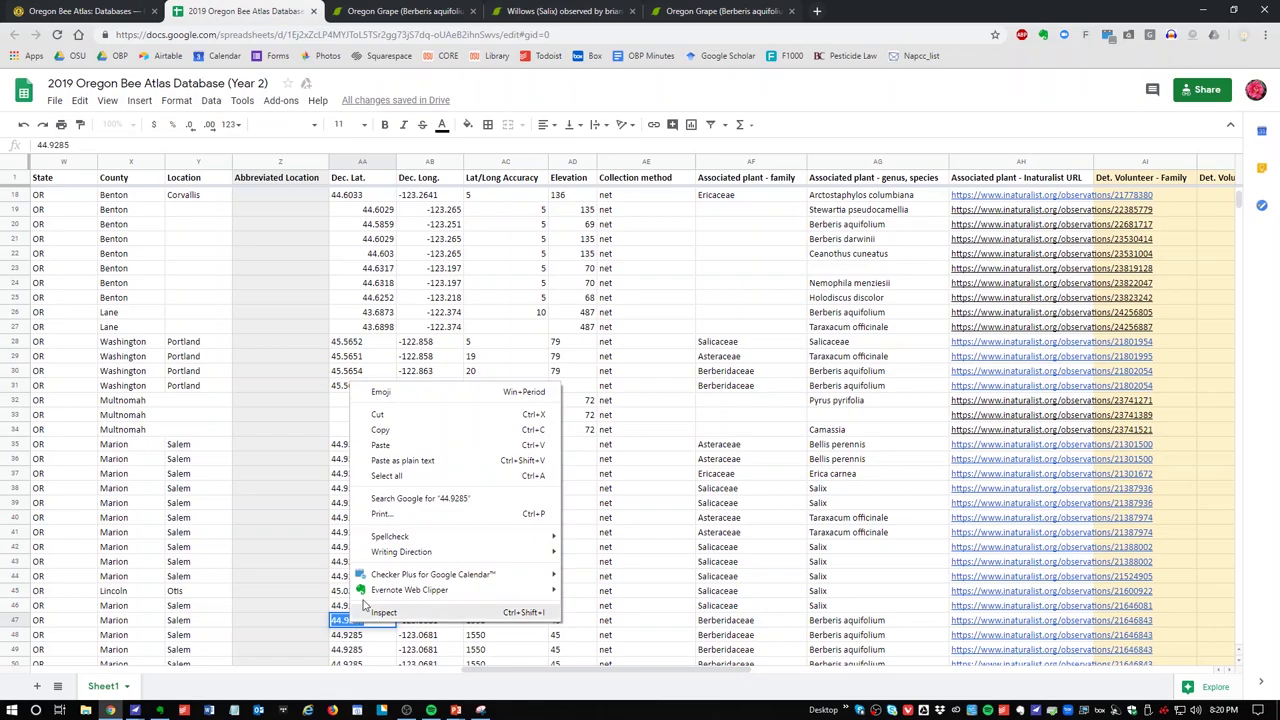
left_click(693, 507)
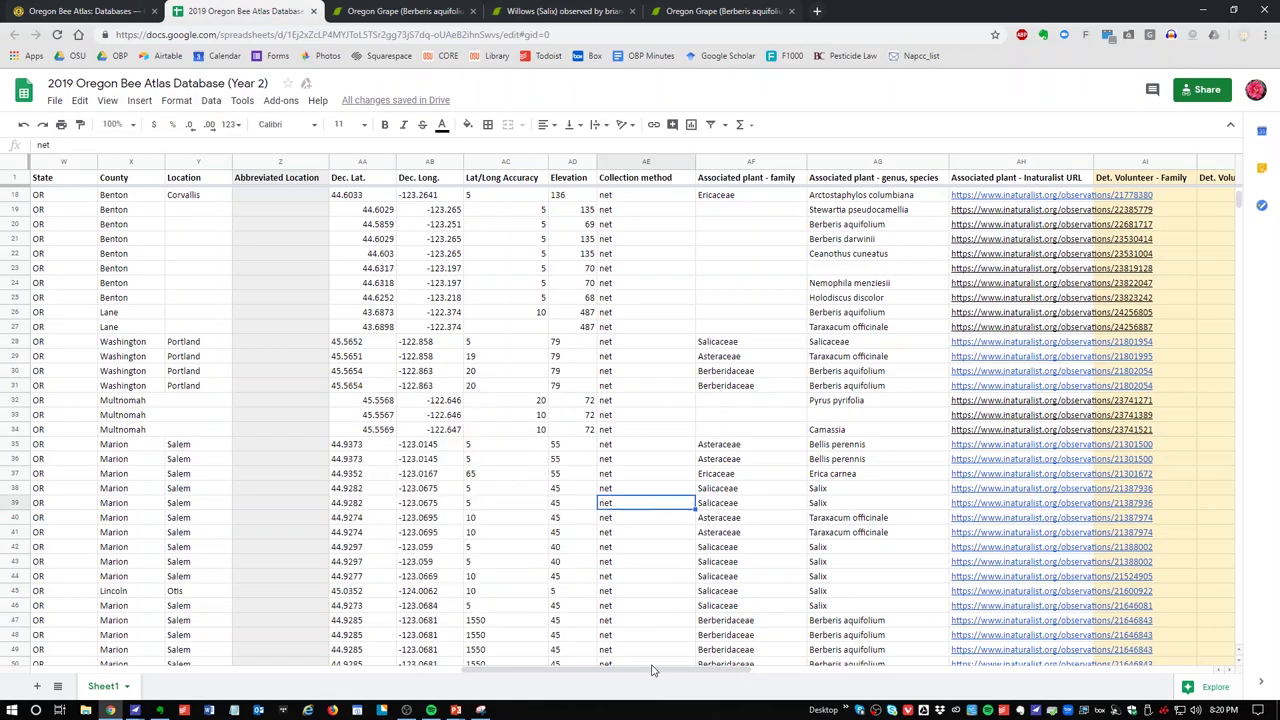
Enter "verified" as row 47's Lat/Long Accuracy and undo that entry.
left_click(531, 624)
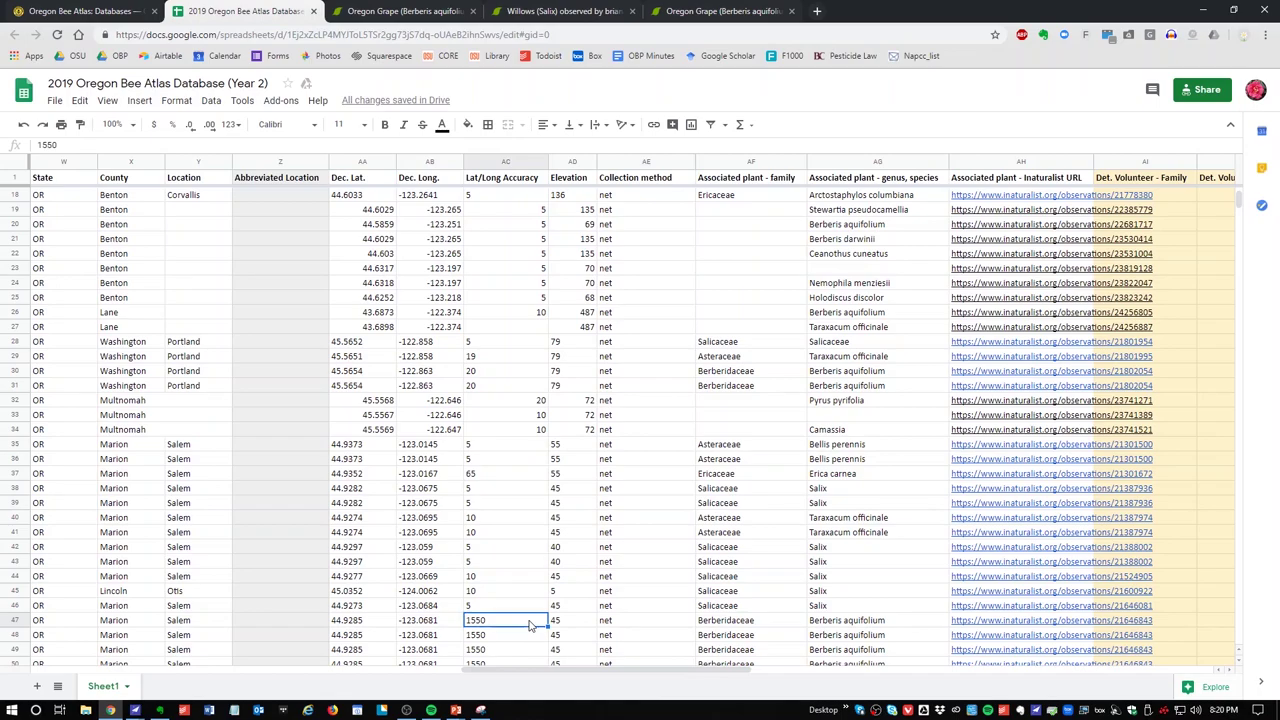
double_click(531, 624)
left_click_drag(531, 624, 466, 620)
type("c")
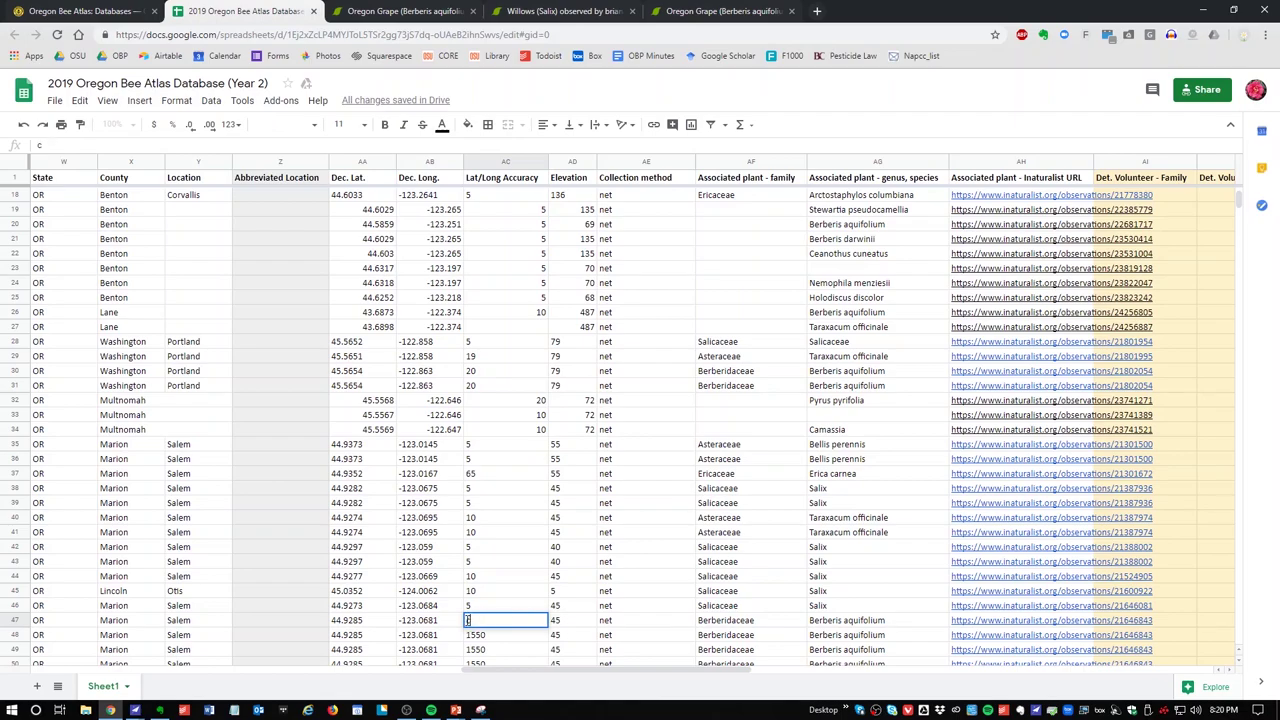
type("heckes")
key("BackSpace")
key("BackSpace")
key("BackSpace")
key("BackSpace")
key("BackSpace")
key("BackSpace")
key("BackSpace")
type("verified")
left_click(487, 576)
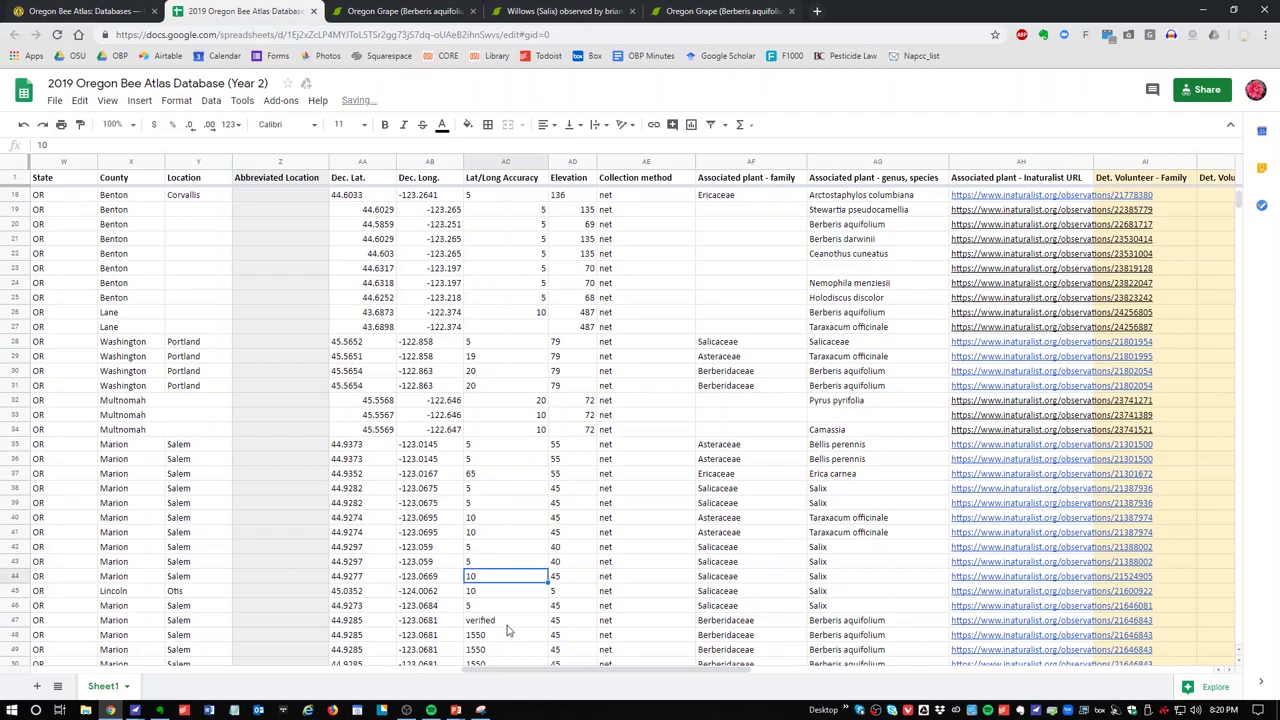
left_click(632, 624)
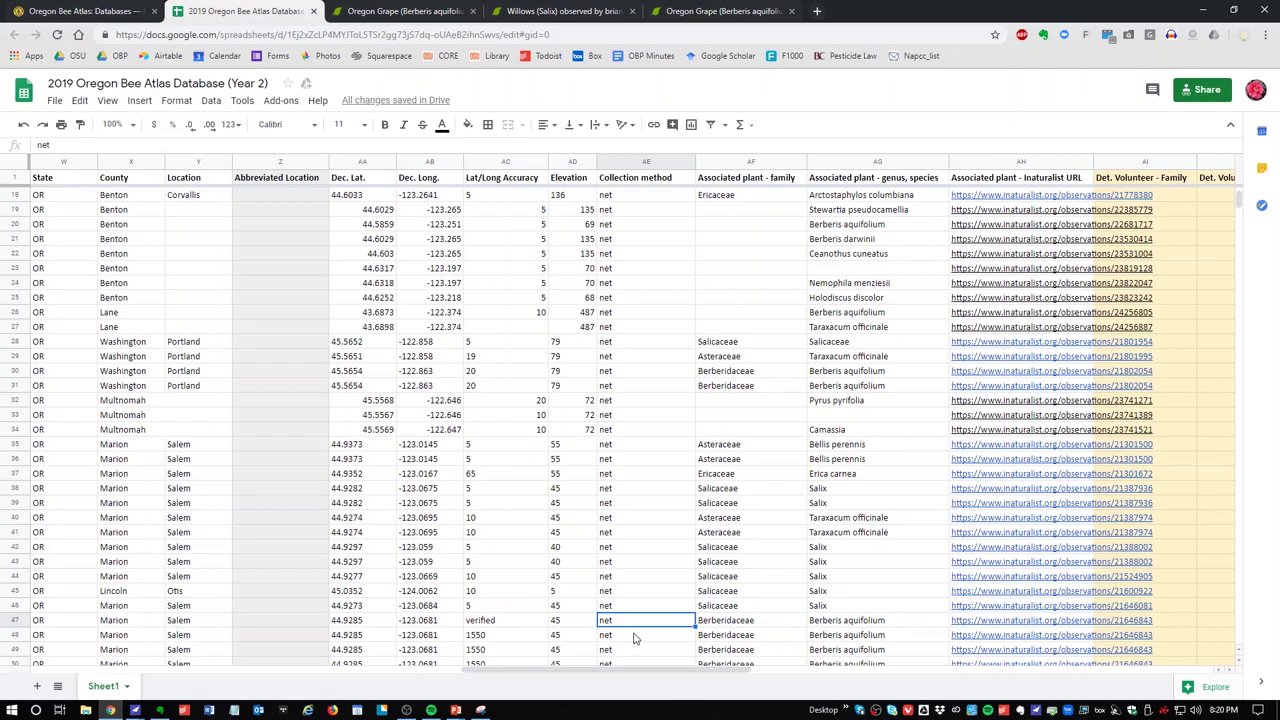
key("ctrl+z")
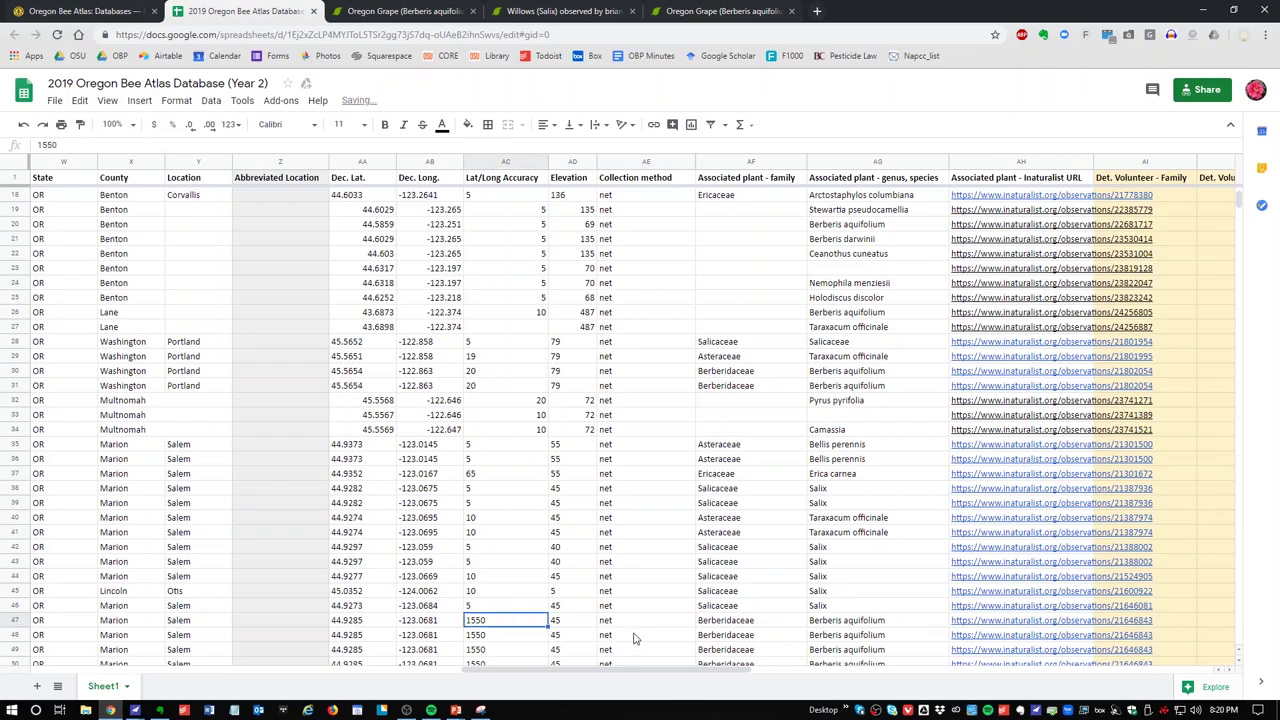
Review row 47's Dec. Lat., Dec. Long., Lat/Long Accuracy and Elevation fields.
key("Left")
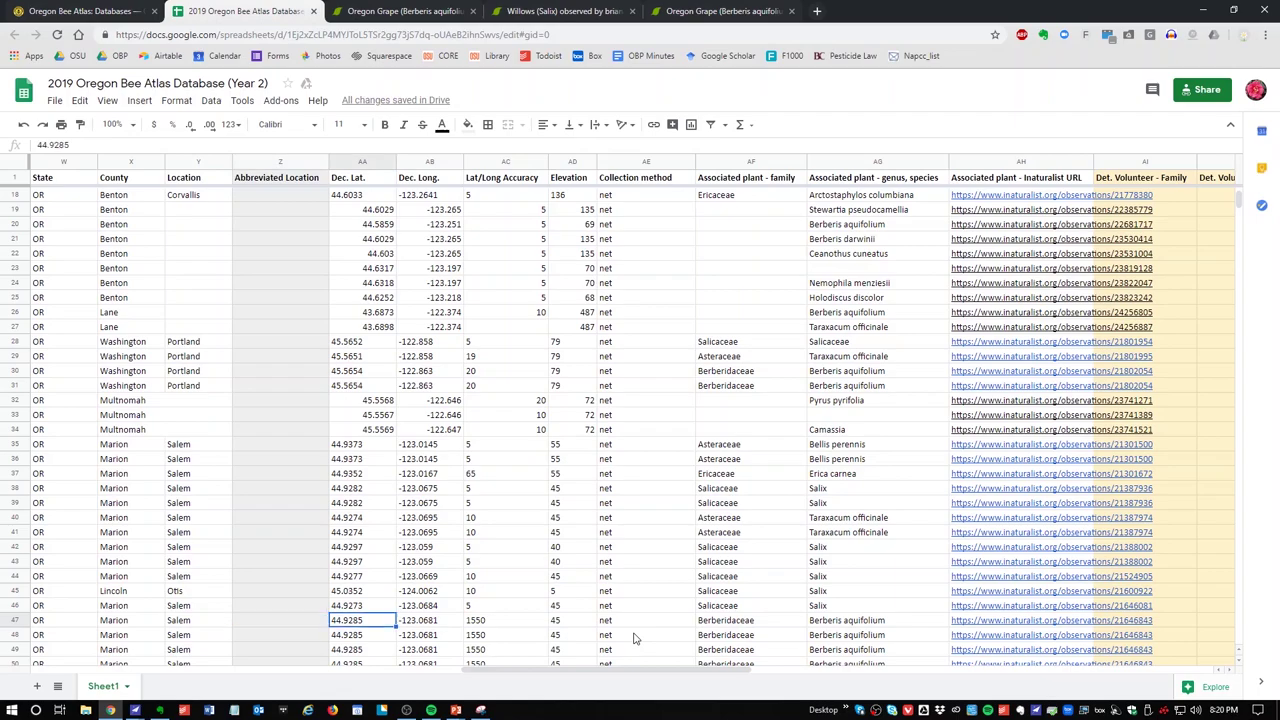
key("Right")
key("Right")
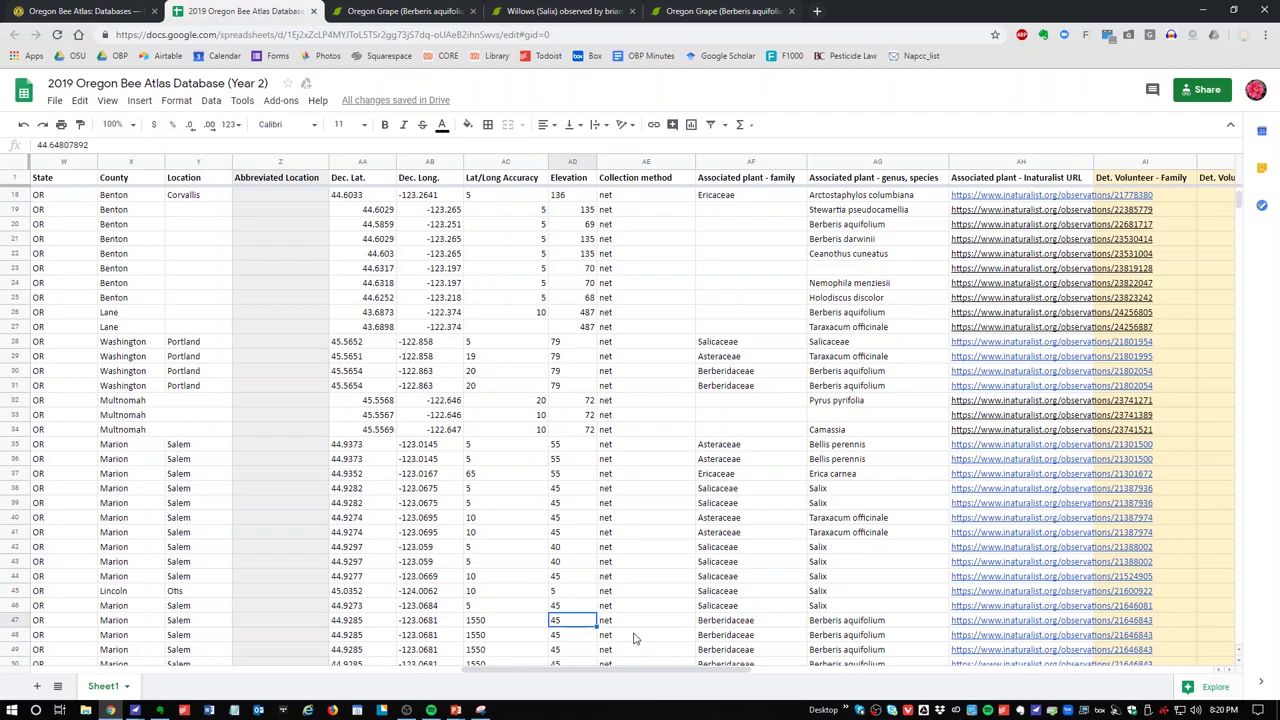
key("Left")
key("Left")
key("Left")
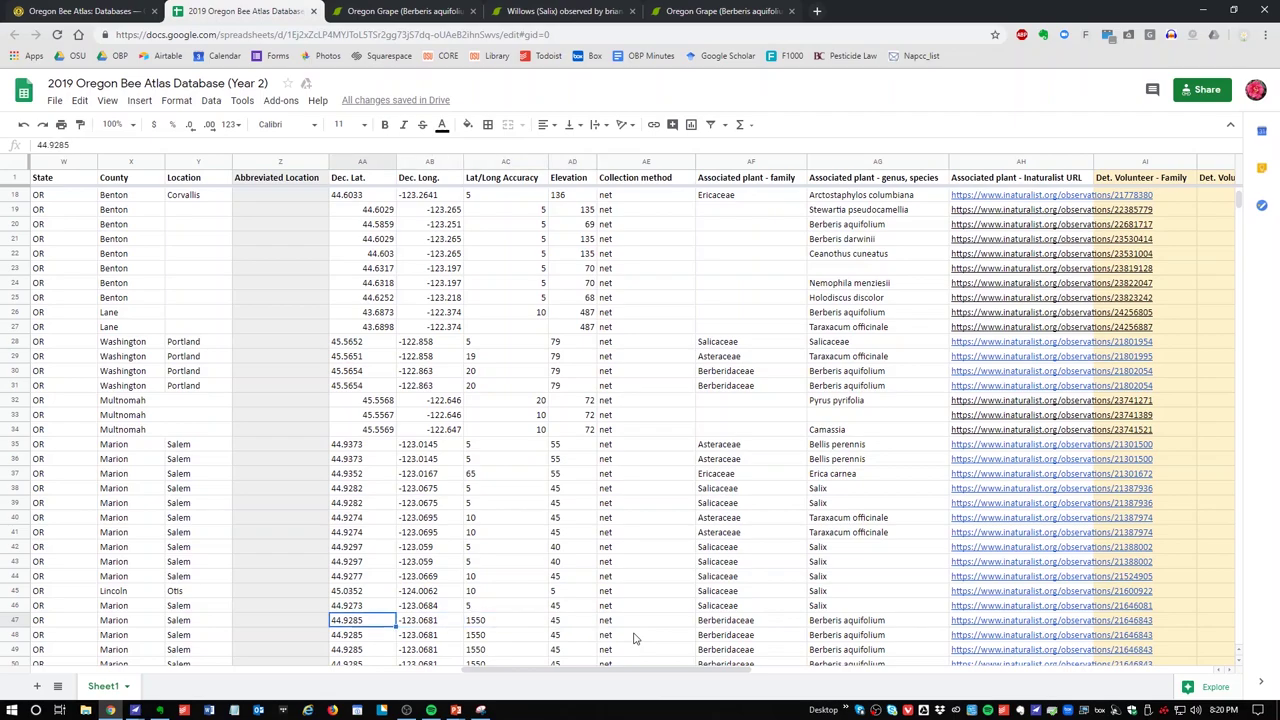
key("Right")
key("Right")
key("Right")
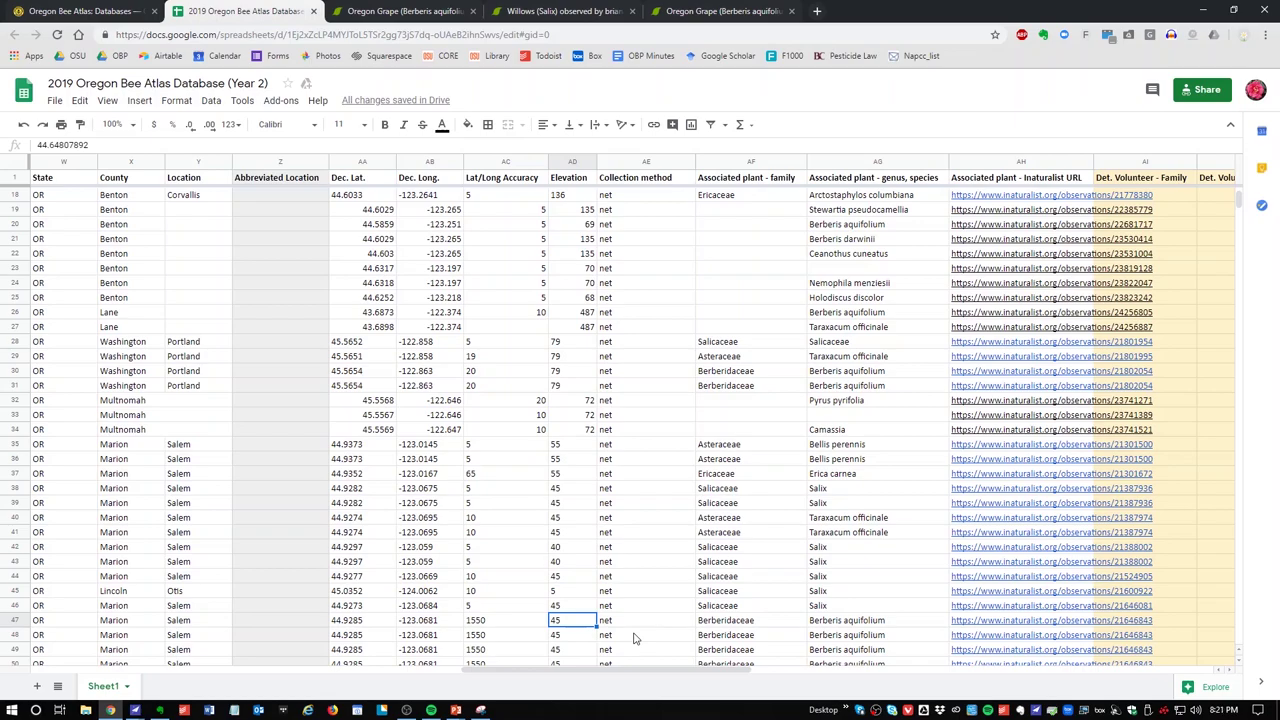
Shade the entire Elevation column light gray.
left_click(577, 167)
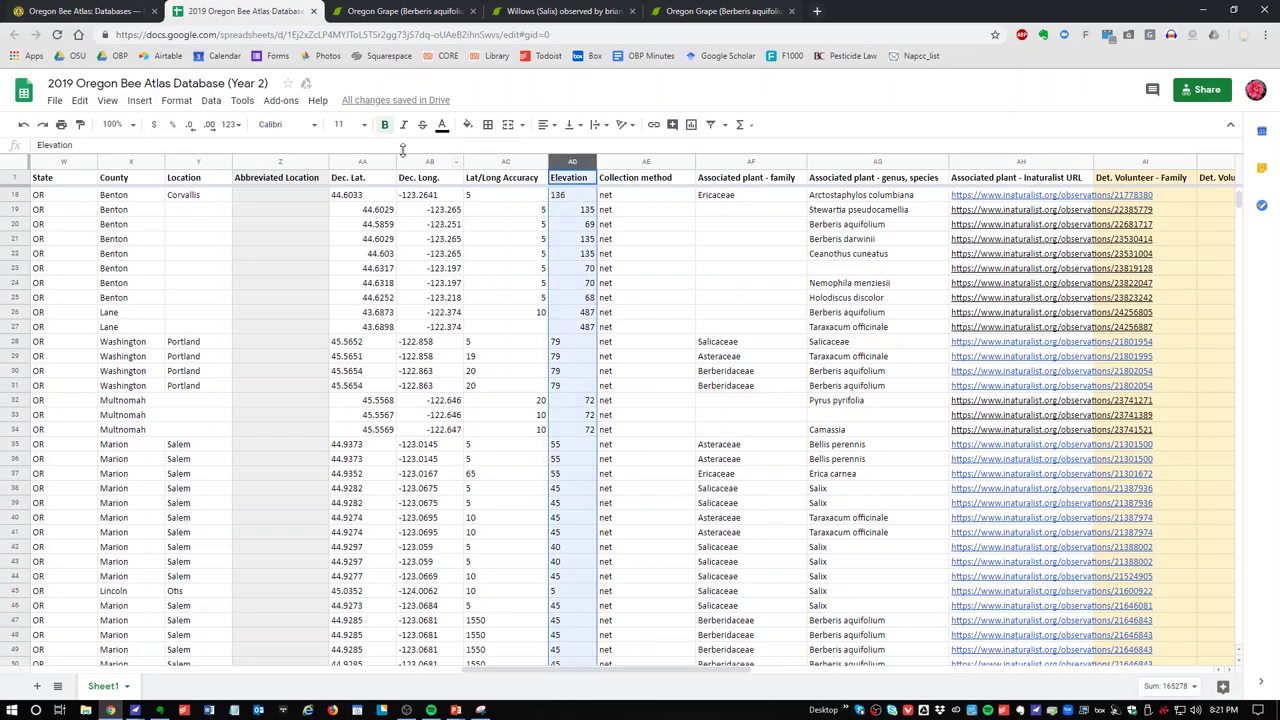
left_click(468, 124)
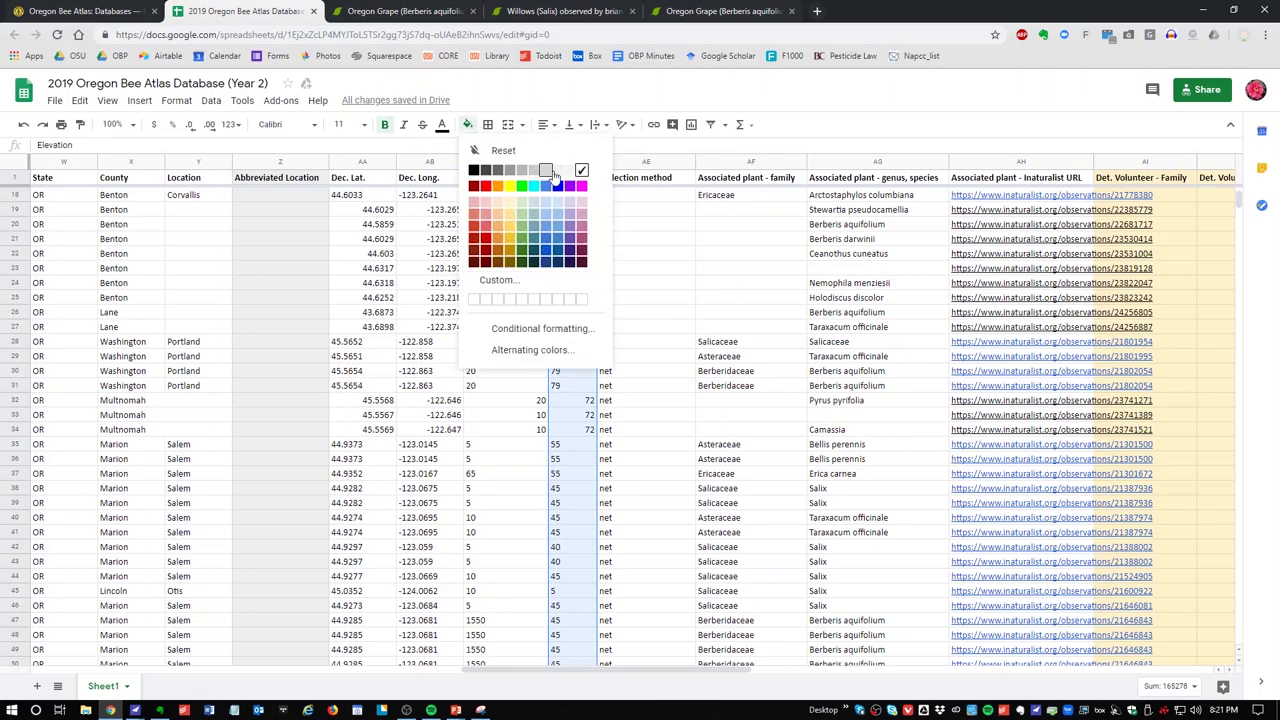
left_click(552, 172)
left_click(668, 312)
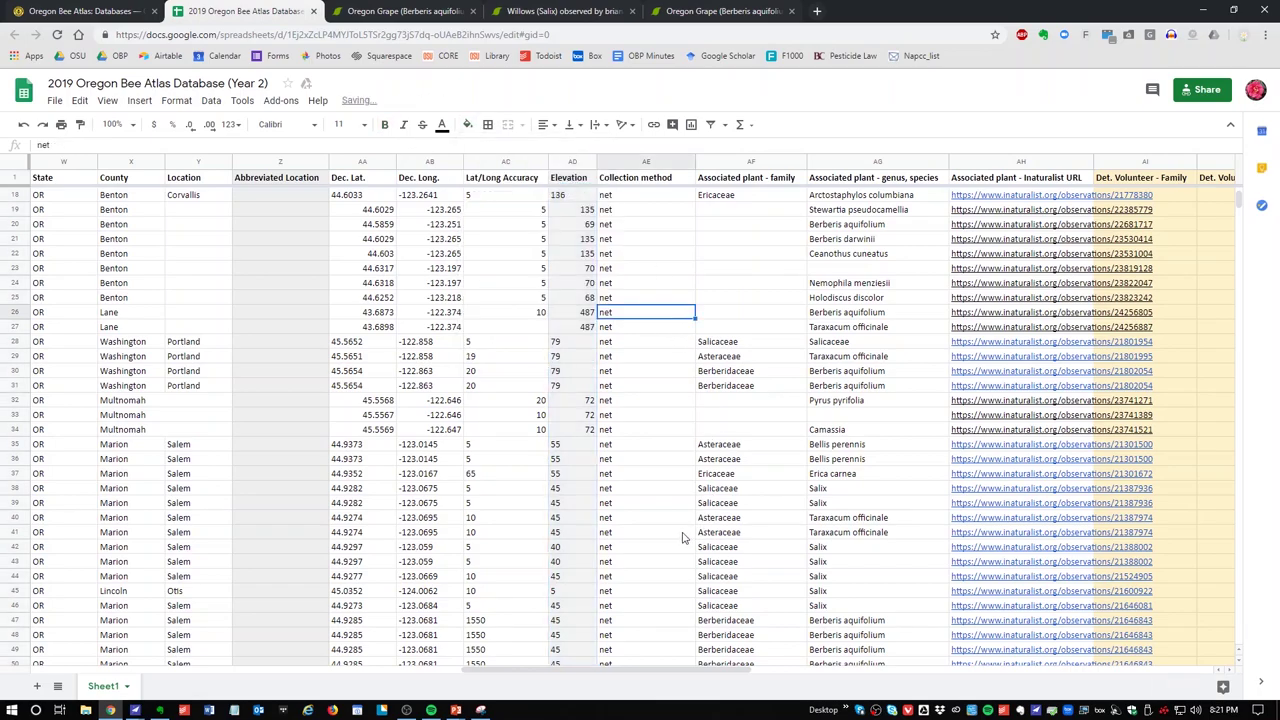
Review row 40's collection method, associated plant family, genus and species, and iNaturalist URL fields.
left_click(677, 519)
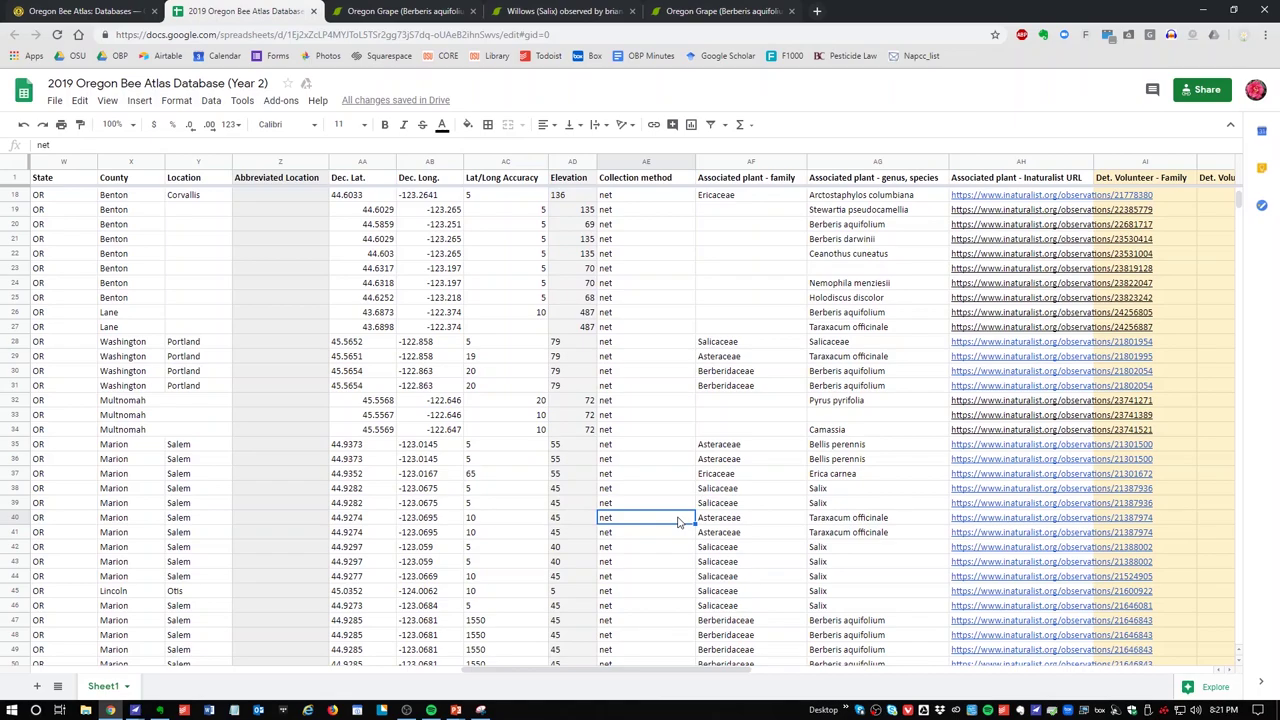
key("Right")
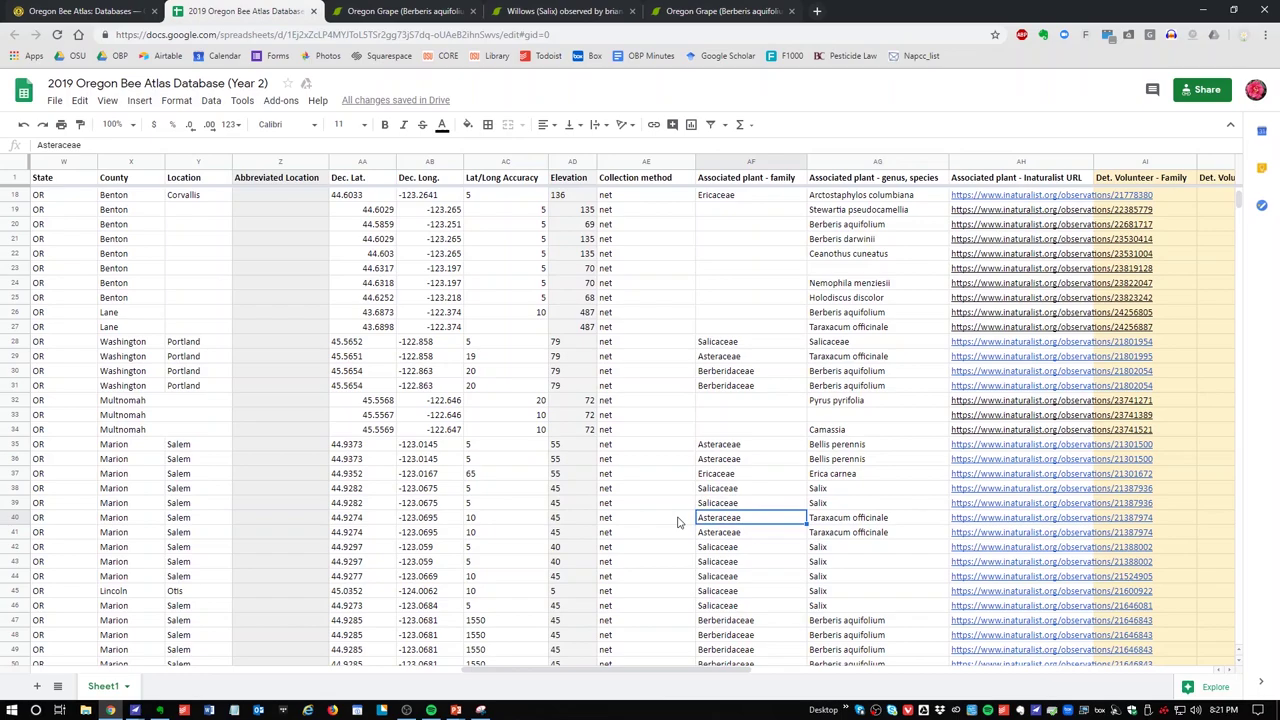
key("Right")
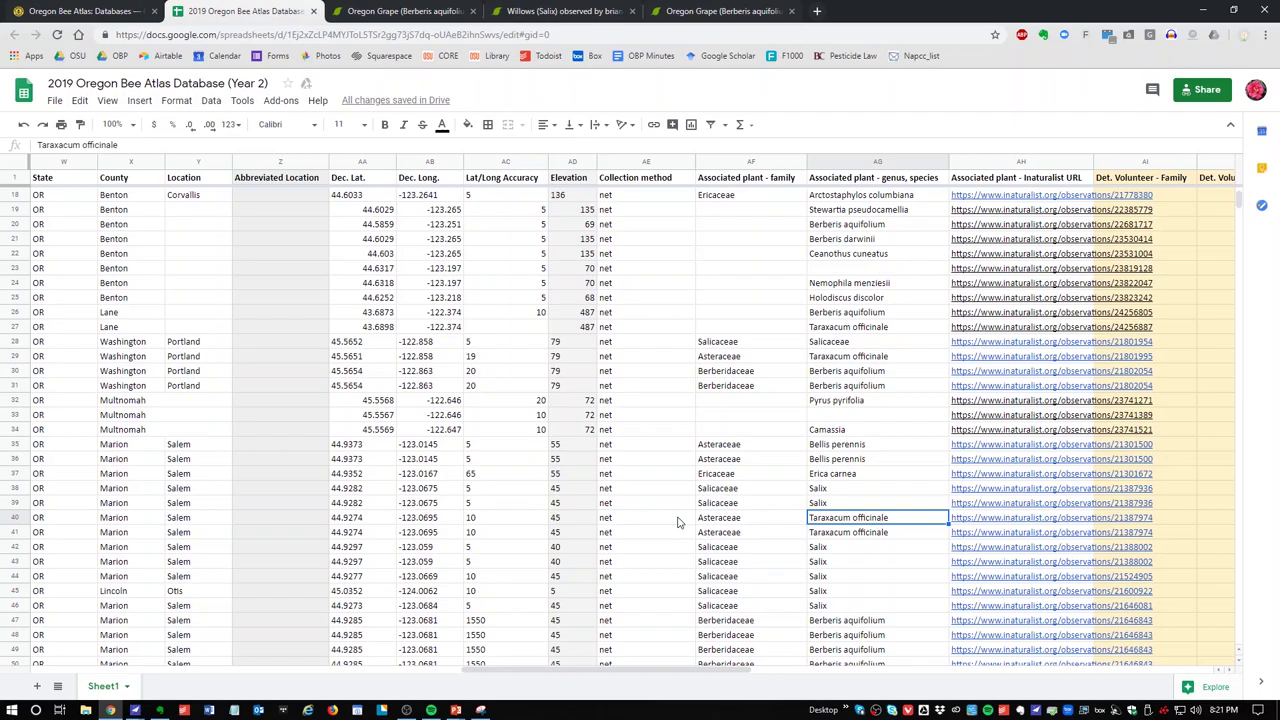
key("Right")
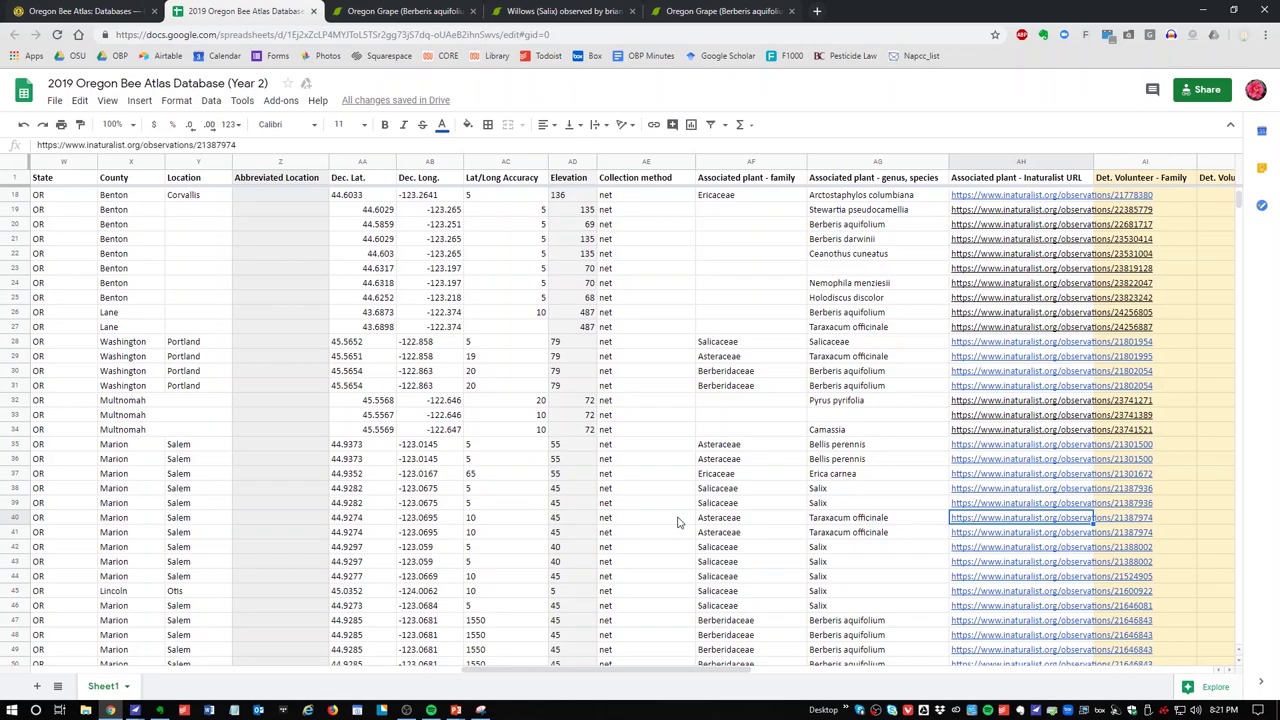
key("Left")
key("Left")
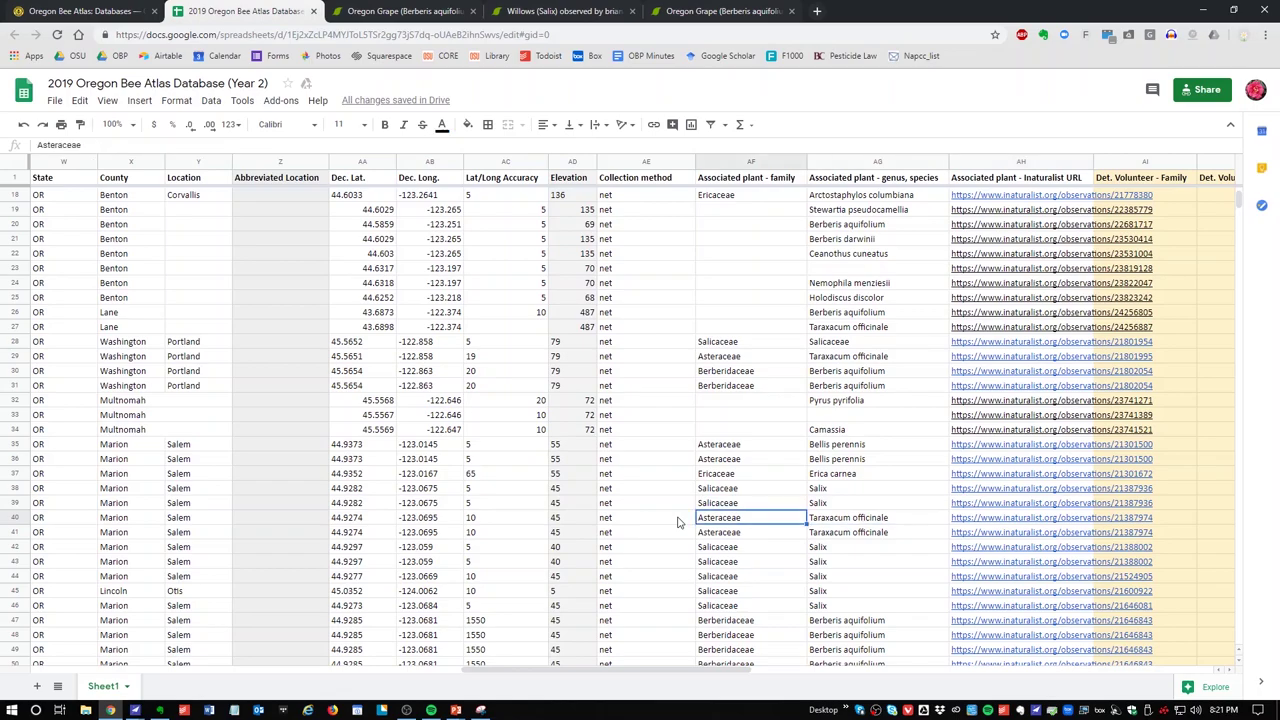
Enter "v" in row 40's Verified field and clear it again.
key("Left")
key("Left")
key("Left")
key("Left")
key("Left")
key("Left")
key("Left")
key("Left")
key("Left")
key("Left")
key("Left")
key("Left")
key("Left")
key("Left")
key("Left")
key("Left")
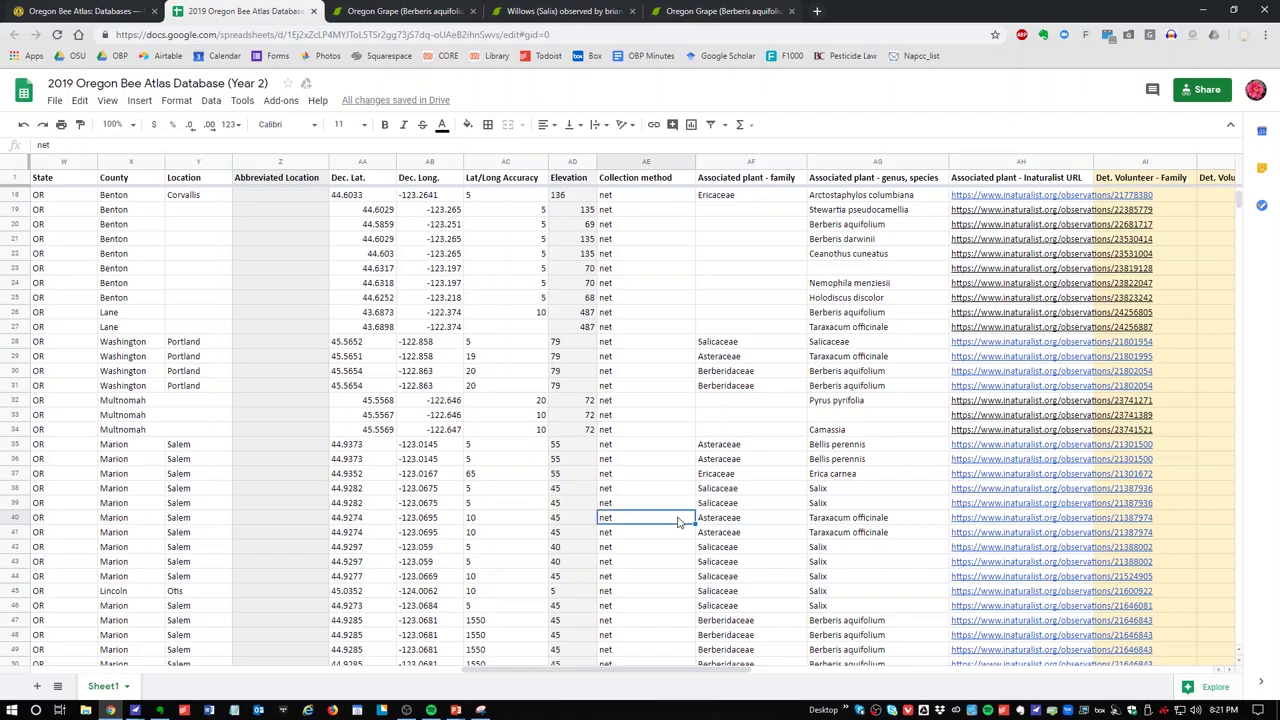
key("Left")
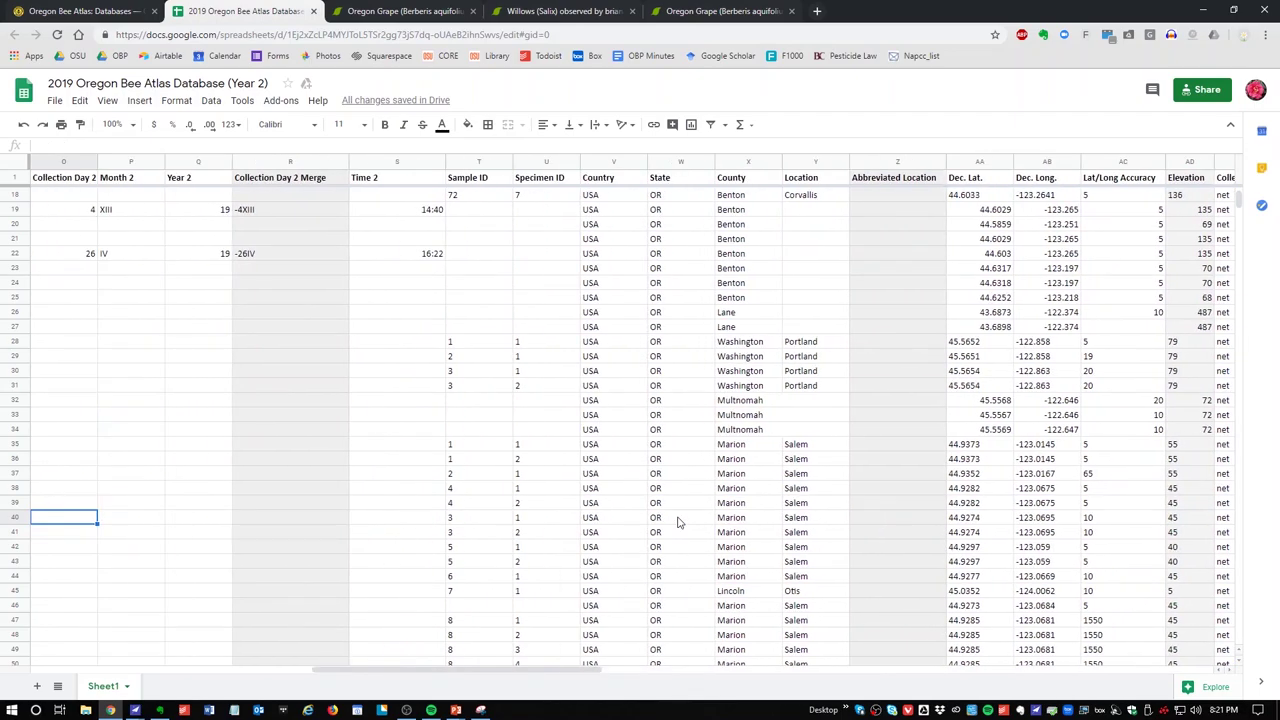
key("Right")
key("Right")
key("Right")
key("Right")
key("Left")
key("Left")
key("Left")
key("Left")
key("Left")
key("Left")
key("Left")
key("Left")
key("Left")
key("Left")
key("Left")
key("Left")
key("Left")
key("Left")
key("Left")
key("Left")
key("Left")
key("Left")
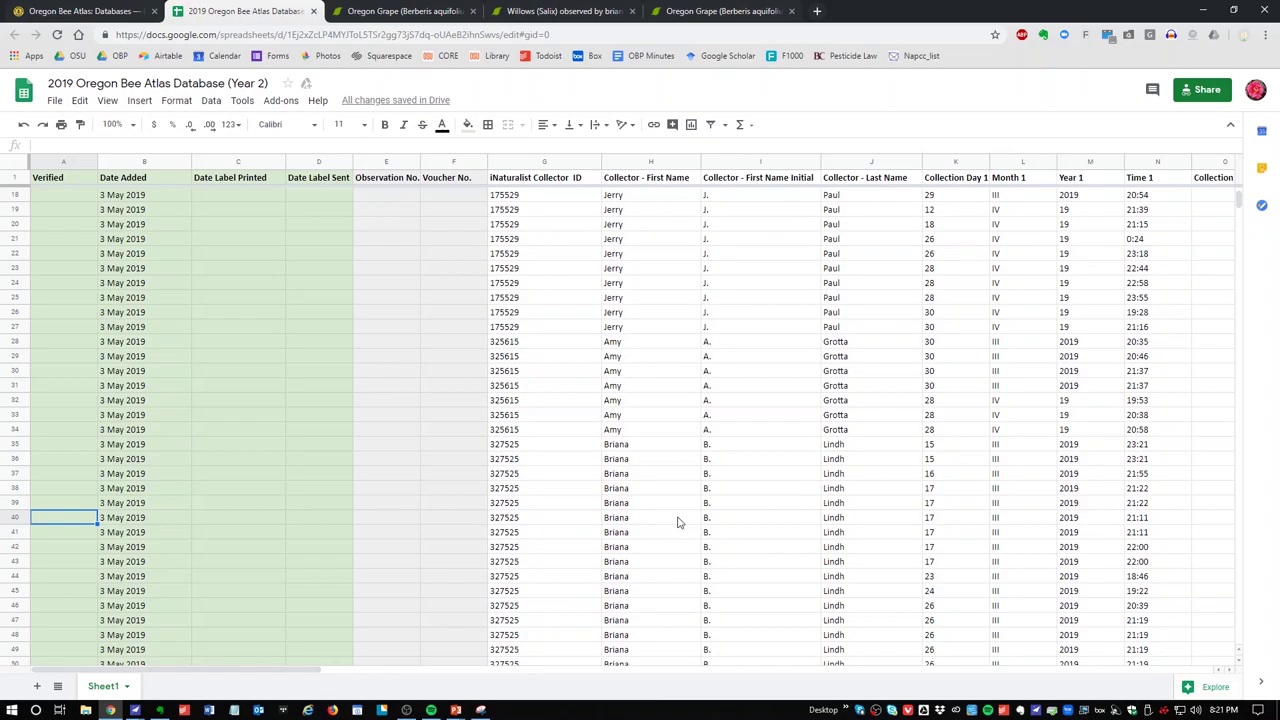
type("v")
key("Return")
key("Up")
key("Delete")
Enter "v" in row 35's Verified field and fill it down through row 45.
key("Up")
key("Up")
key("Up")
key("Up")
key("Up")
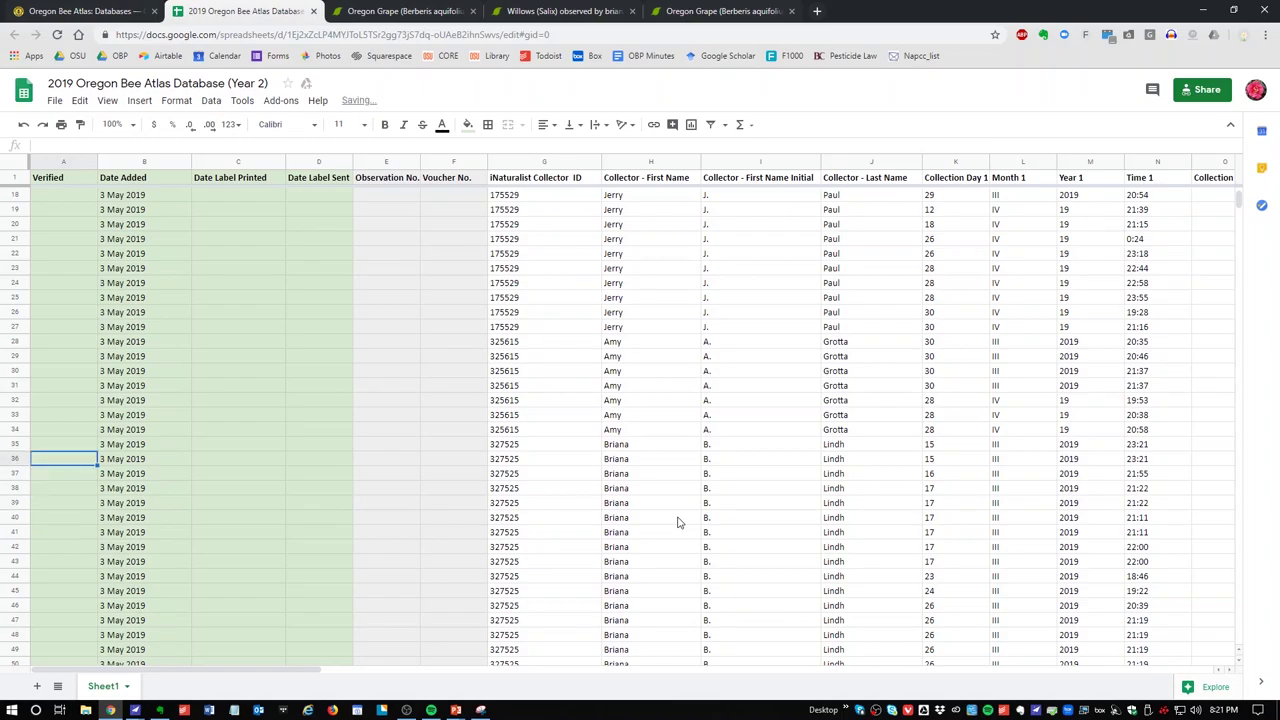
type("v")
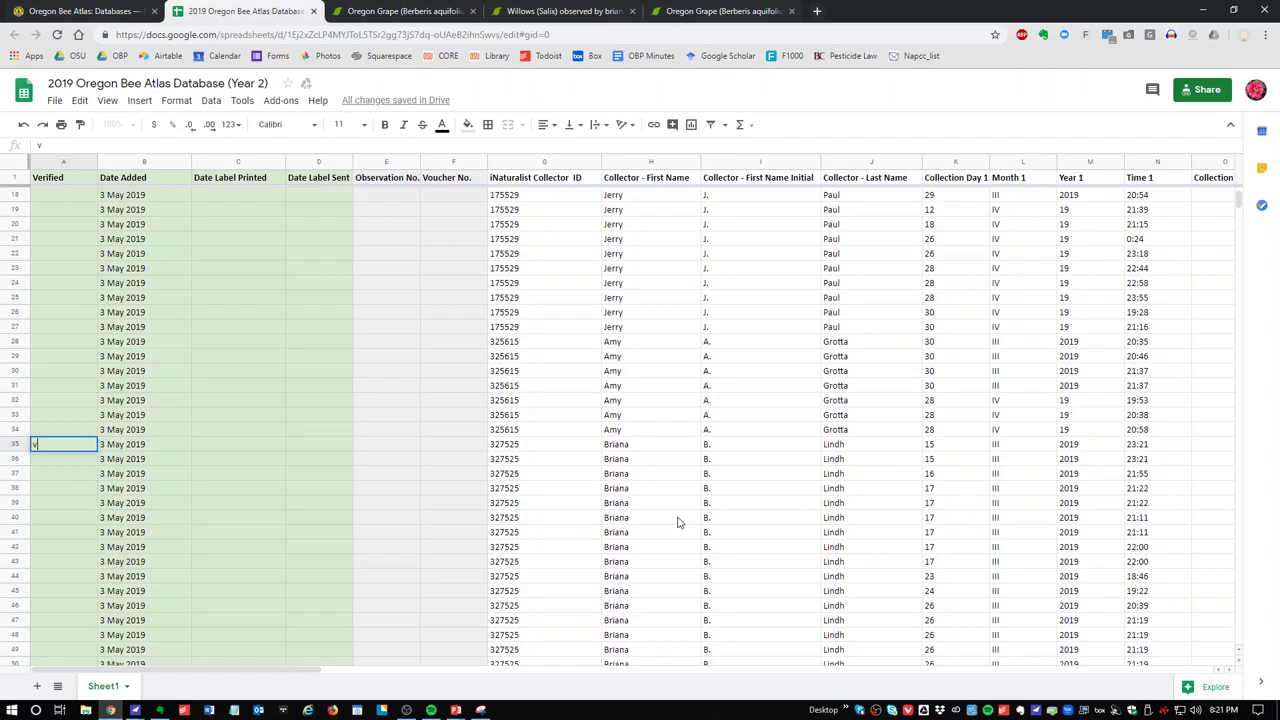
key("Return")
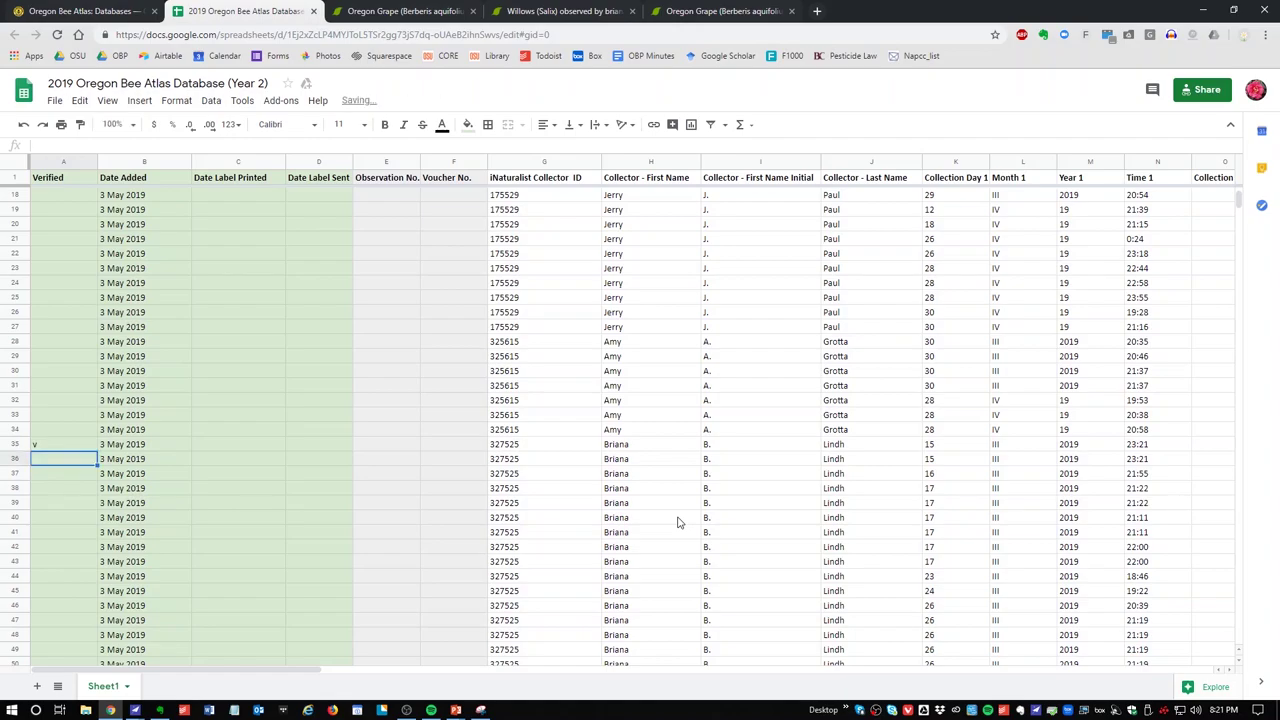
left_click(72, 446)
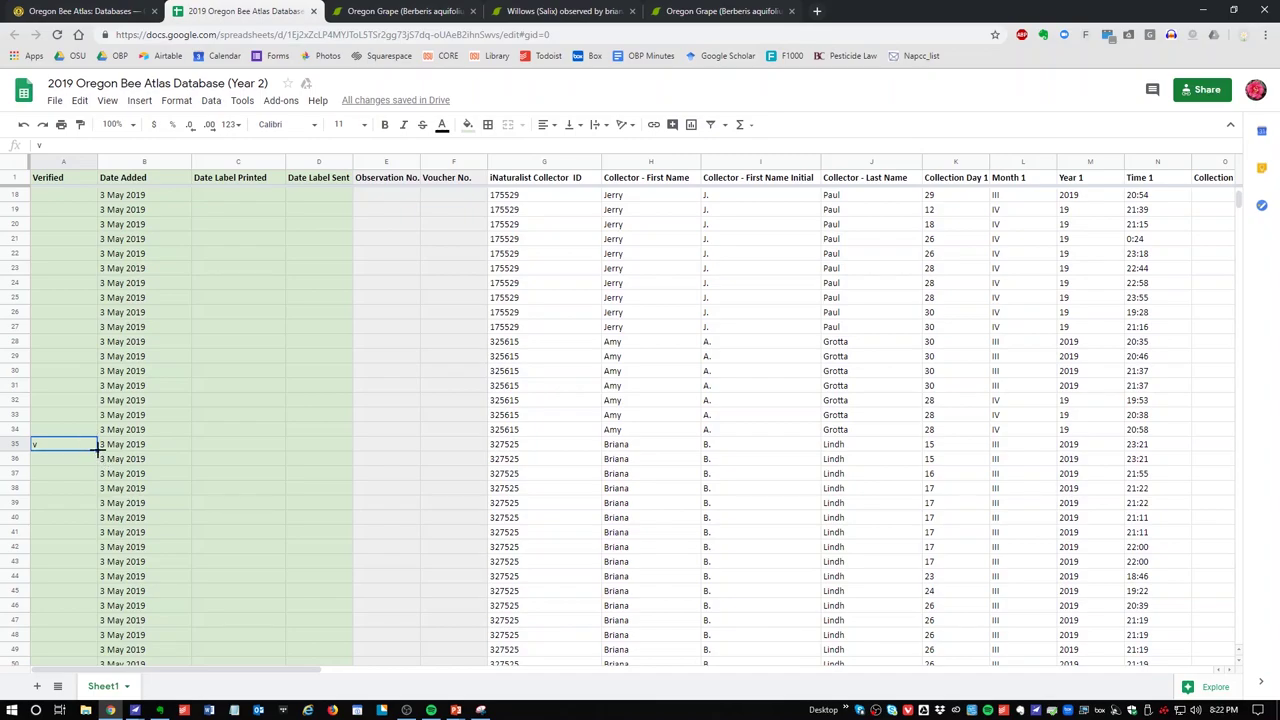
left_click_drag(97, 451, 104, 596)
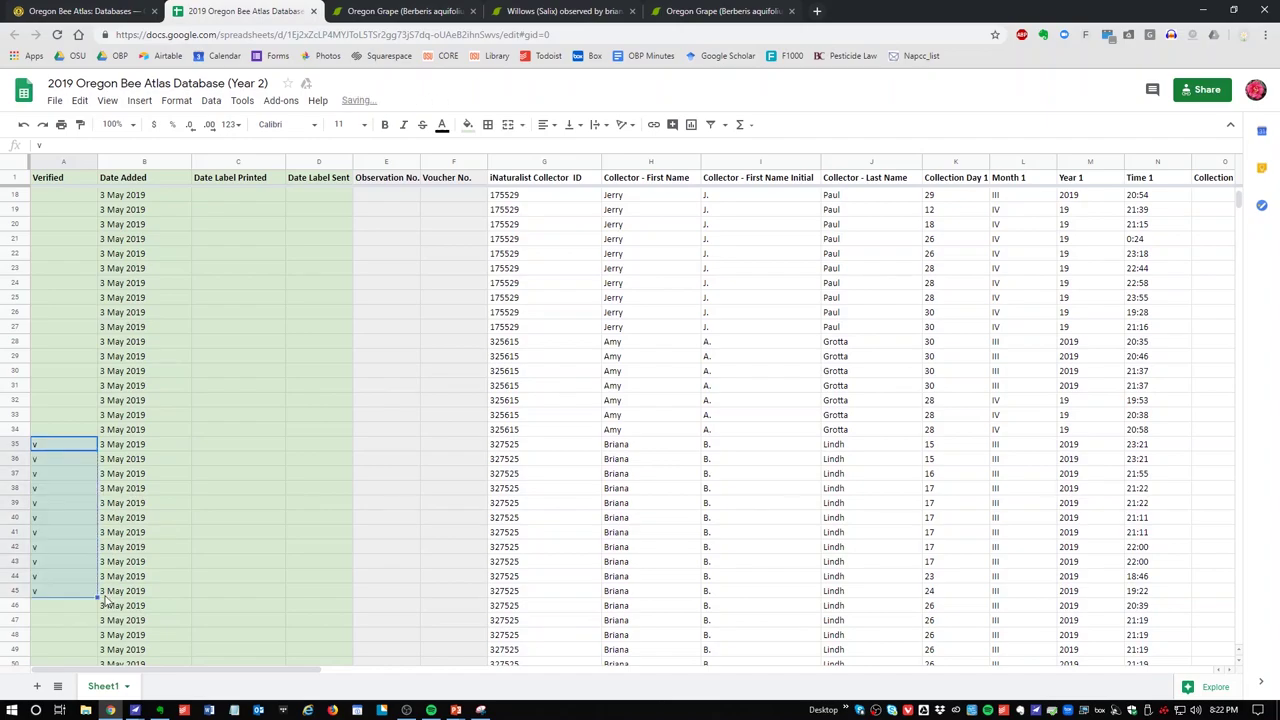
left_click(81, 532)
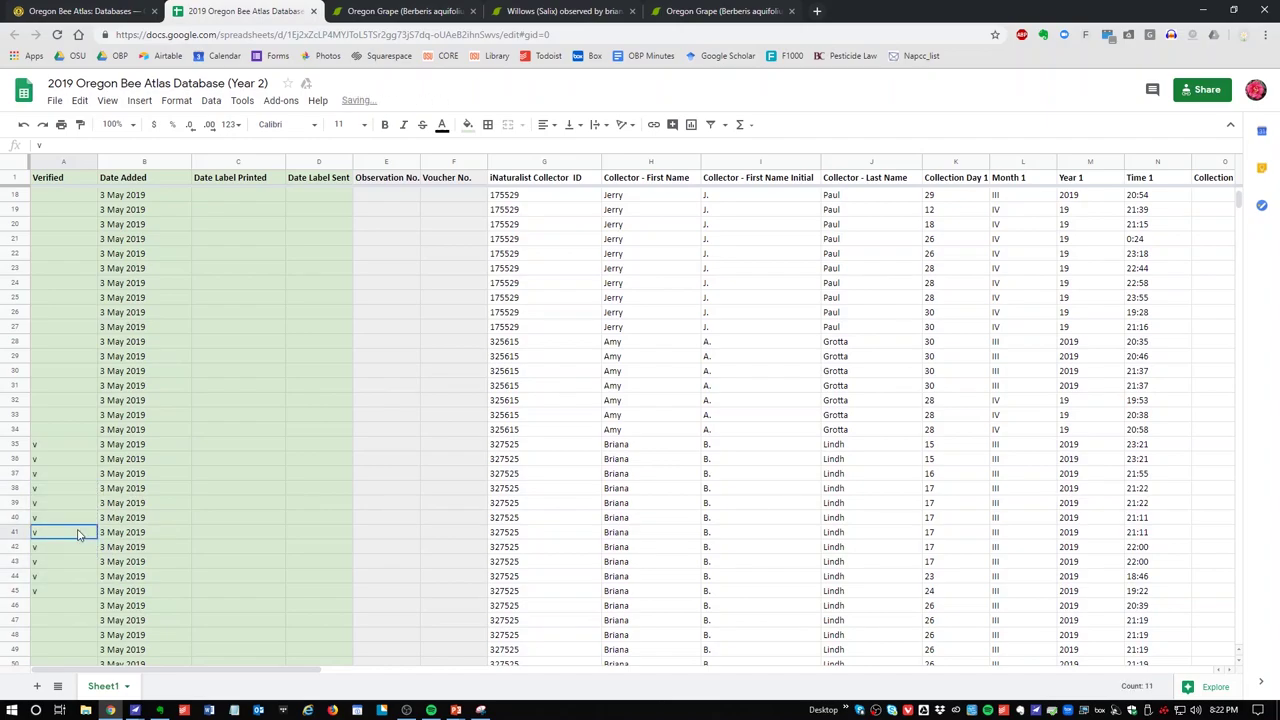
Clear the Verified marks from rows 35 to 45 and go to row 35's Observation No. field.
left_click_drag(54, 452, 74, 594)
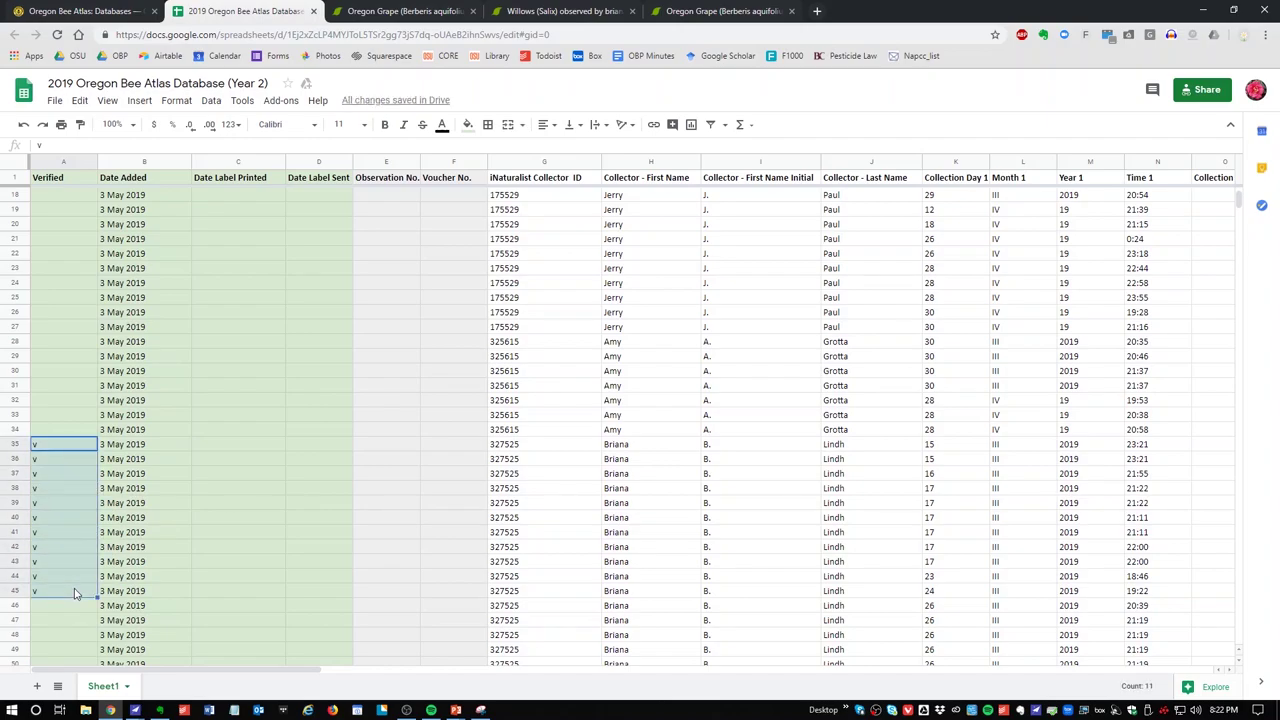
key("Delete")
key("Right")
key("Right")
key("Right")
key("Right")
key("Right")
key("Right")
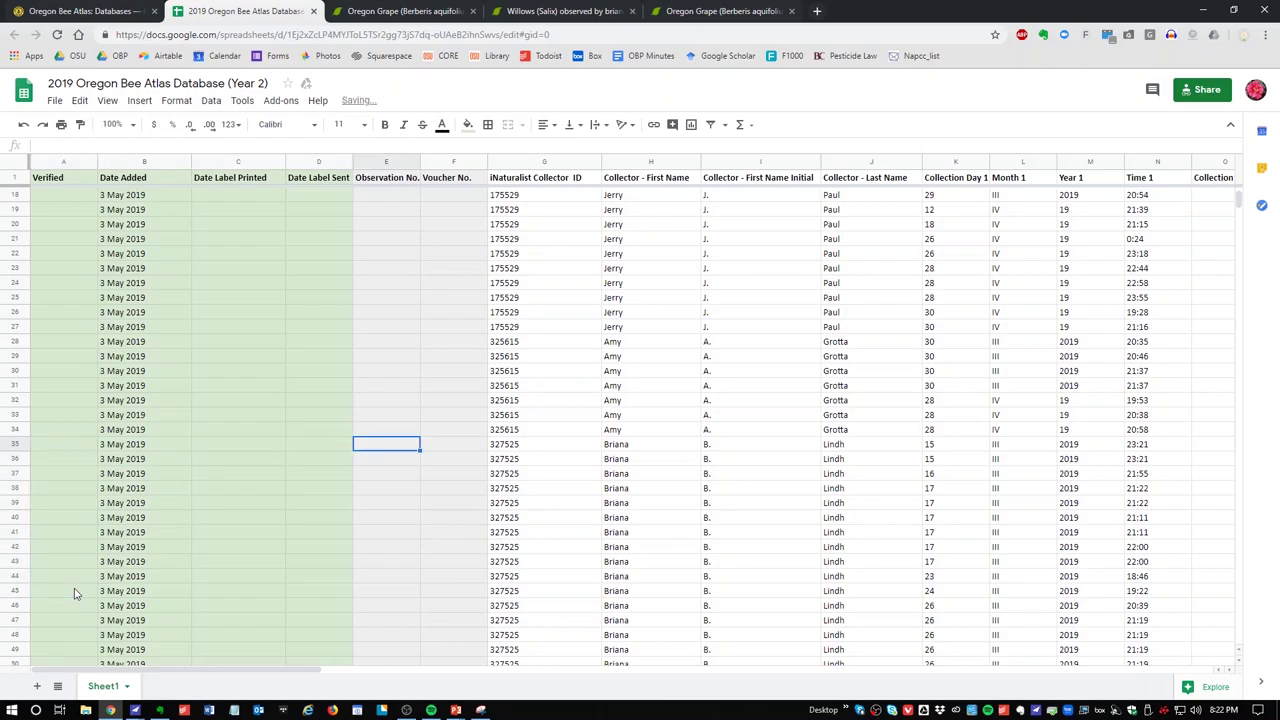
Look across row 35's collector ID, collector name and first collection date and time fields.
key("Right")
key("Right")
key("Right")
key("Right")
key("Right")
key("Right")
key("Right")
key("Right")
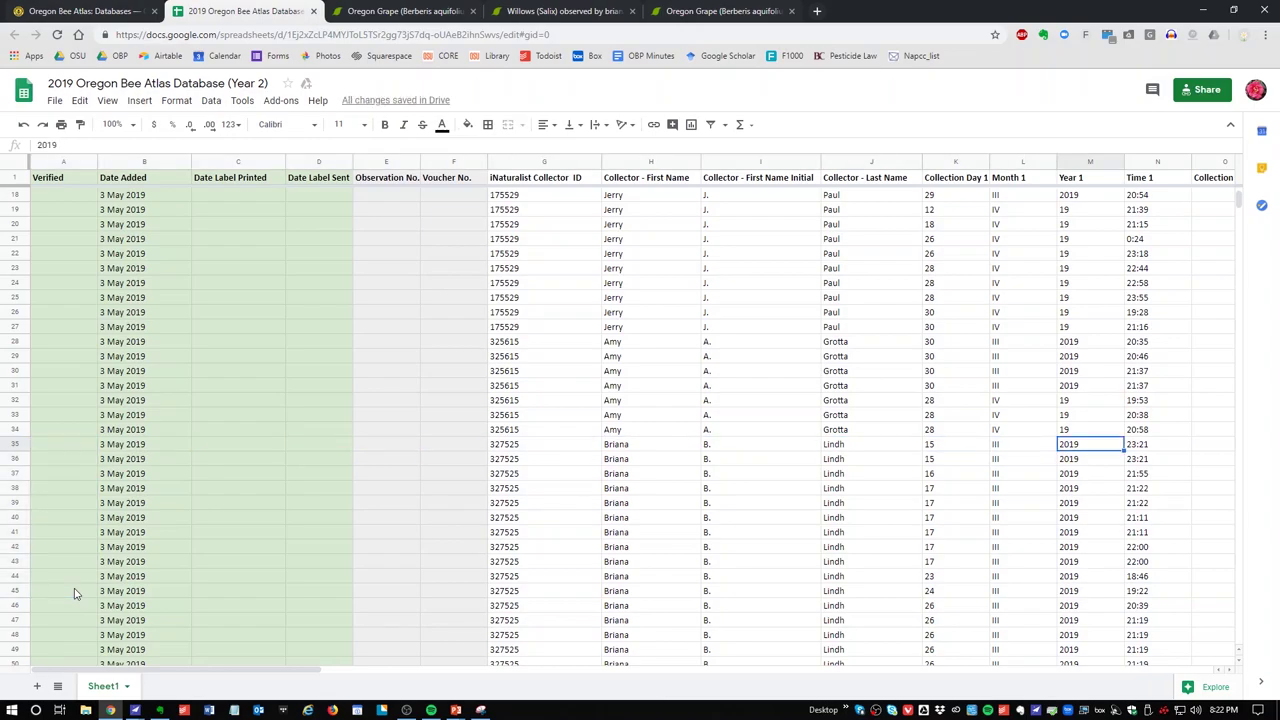
key("Right")
key("Left")
key("Left")
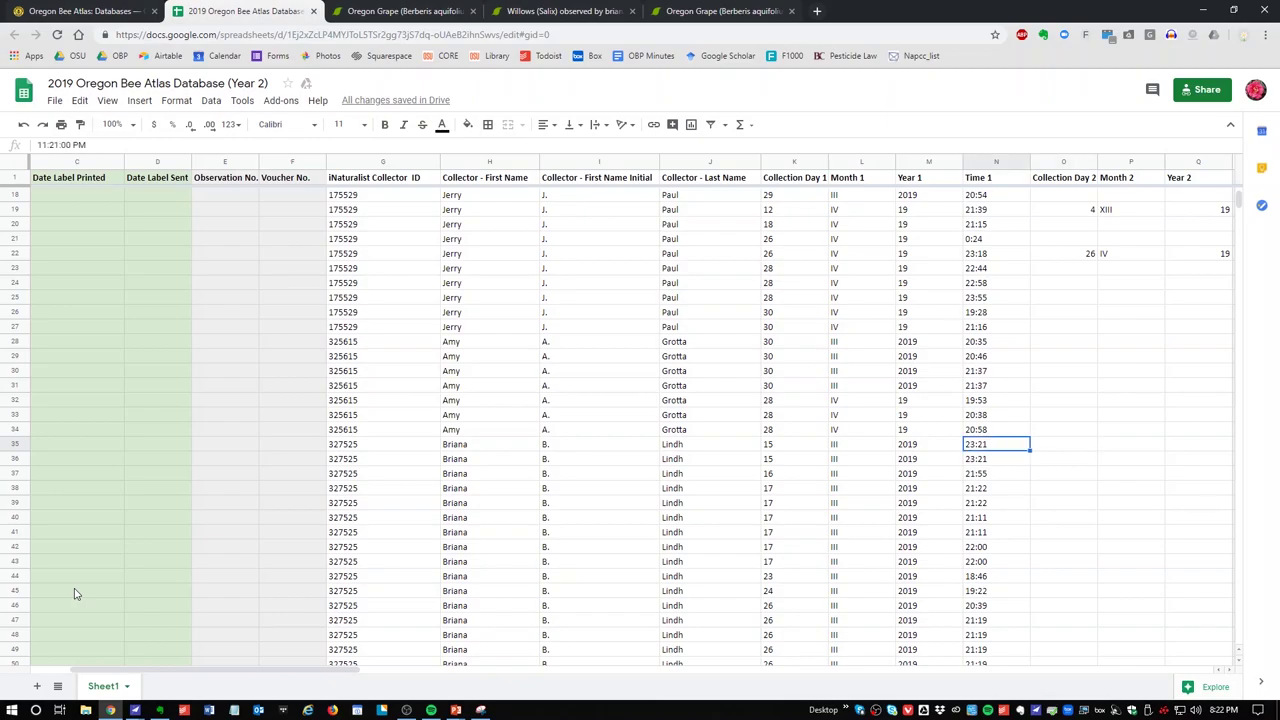
Browse the specimen records down the Time 1 column as far as row 547.
key("Page_Down")
key("Page_Down")
key("Page_Down")
key("Page_Down")
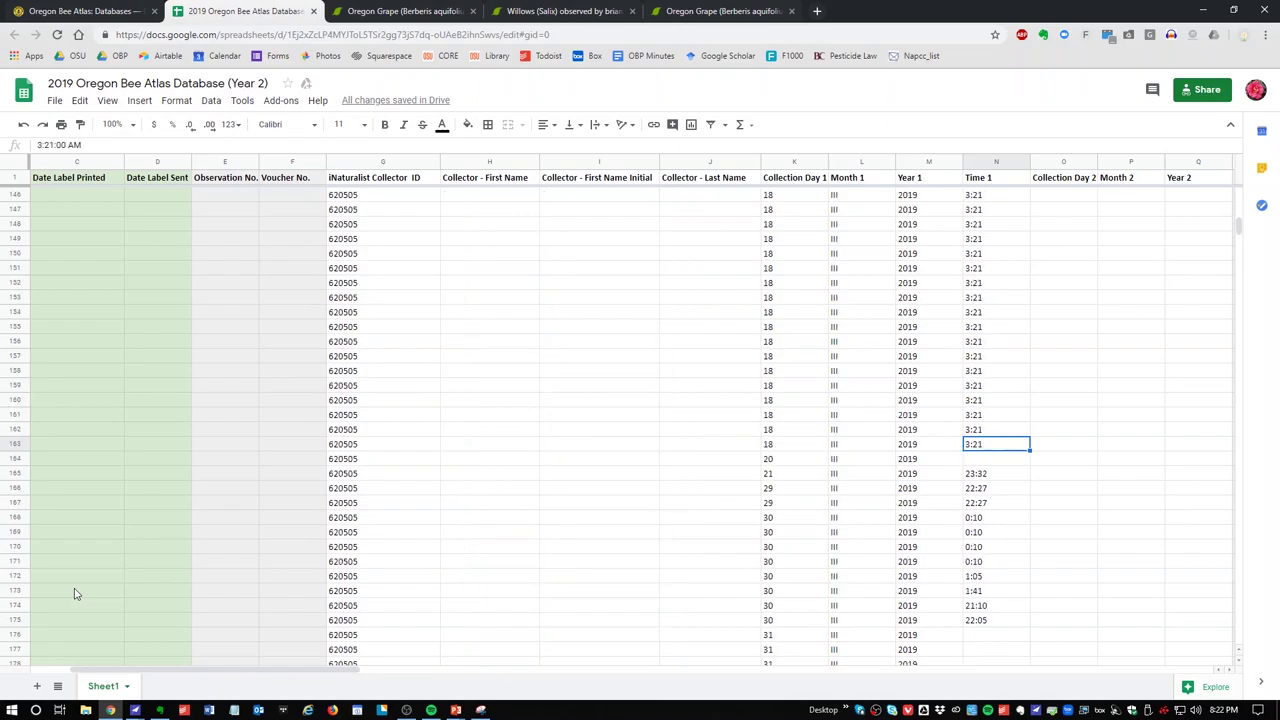
key("Page_Down")
key("Page_Down")
key("Page_Down")
key("Page_Down")
key("Page_Down")
key("Page_Down")
key("Page_Down")
key("Page_Down")
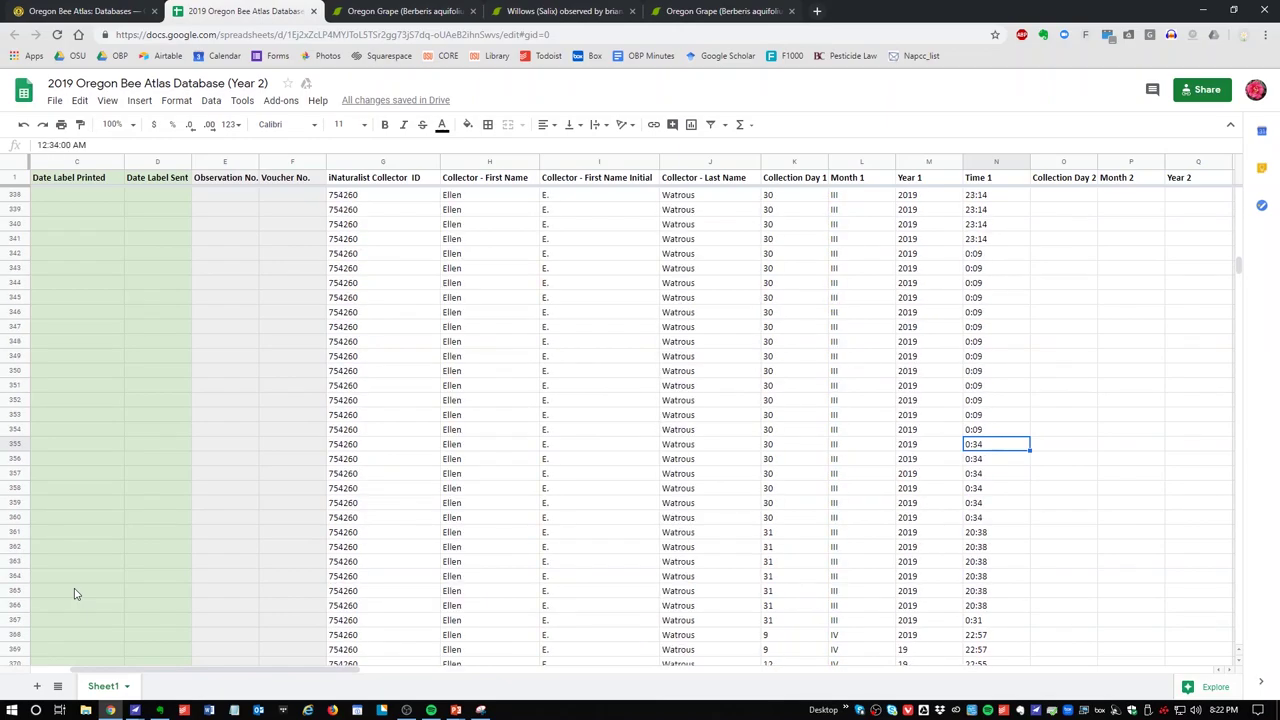
key("Page_Down")
key("Page_Down")
key("Page_Down")
key("Page_Down")
key("Page_Down")
key("Page_Down")
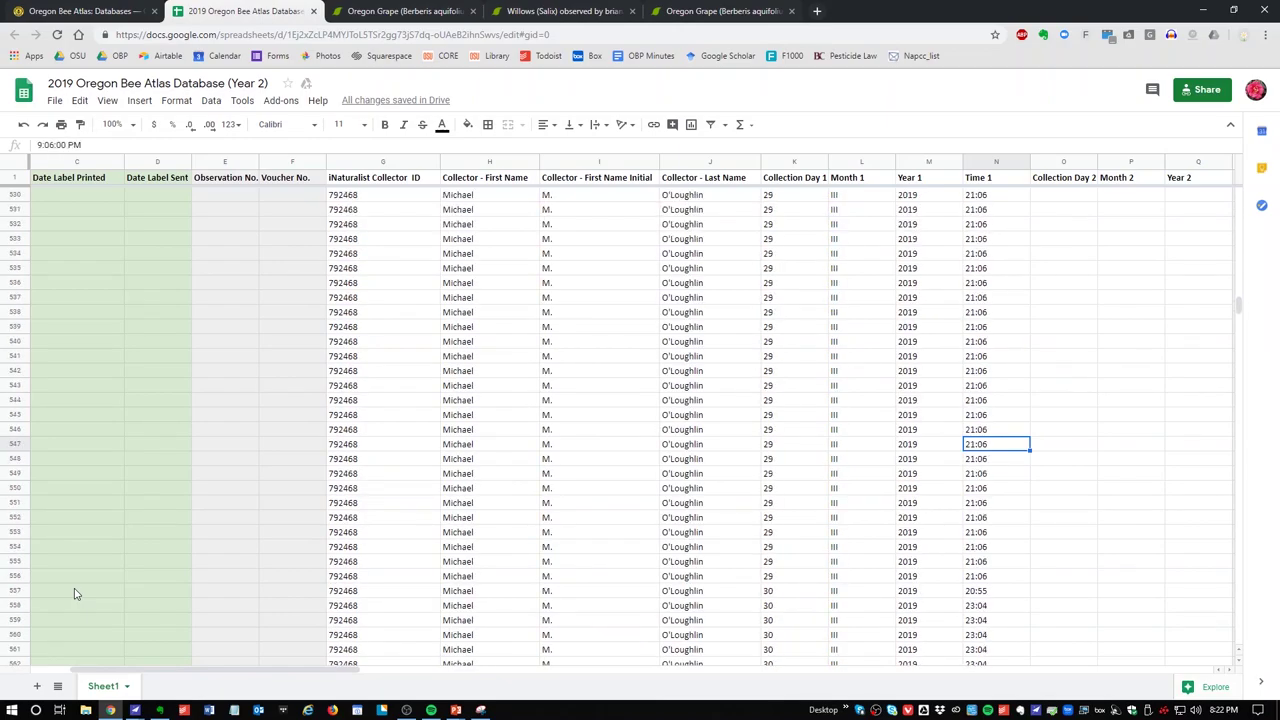
Return to the first records of the sheet, ending at row 19's Time 1 field.
key("Page_Up")
key("Page_Up")
key("Page_Up")
key("Page_Up")
key("Page_Up")
key("Page_Up")
key("Page_Up")
key("Page_Up")
key("Page_Up")
key("Page_Up")
key("Page_Up")
key("Page_Up")
key("Page_Up")
key("Page_Up")
key("Page_Up")
key("Page_Up")
key("Page_Up")
key("Page_Up")
key("Page_Up")
key("Page_Up")
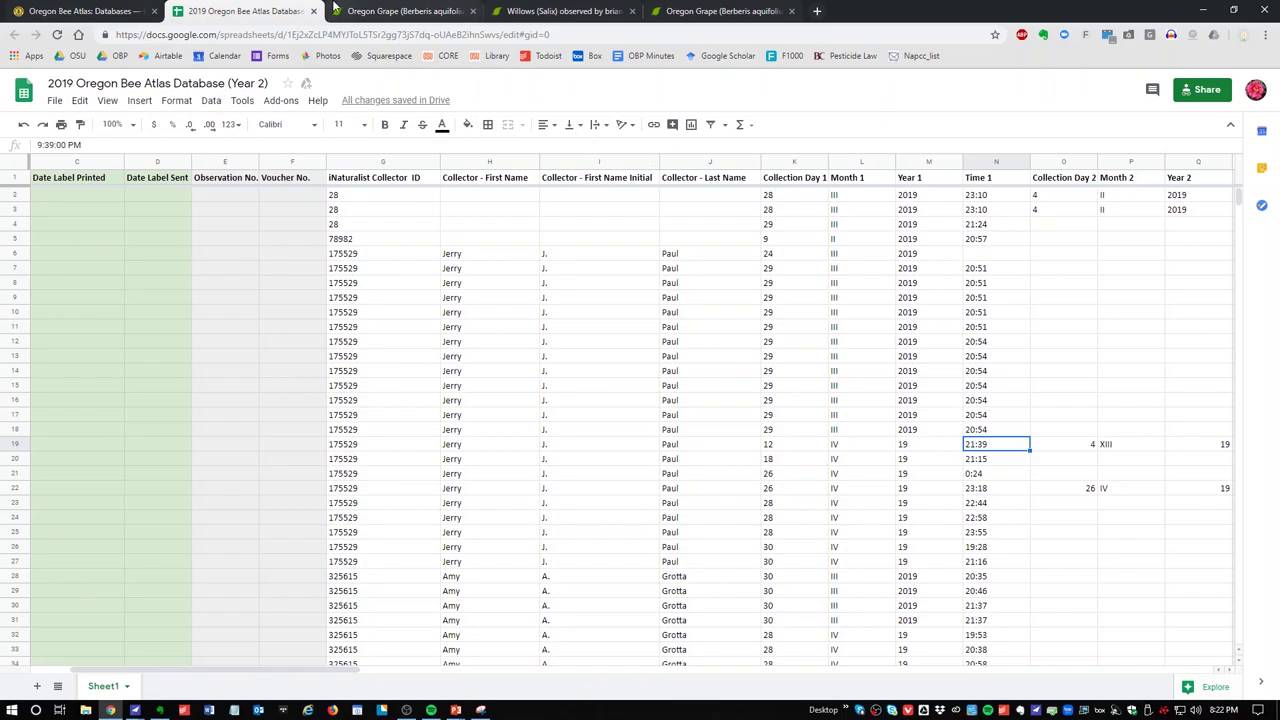
Open the first Oregon Grape iNaturalist observation and look over its photo, observation date and location details.
left_click(395, 12)
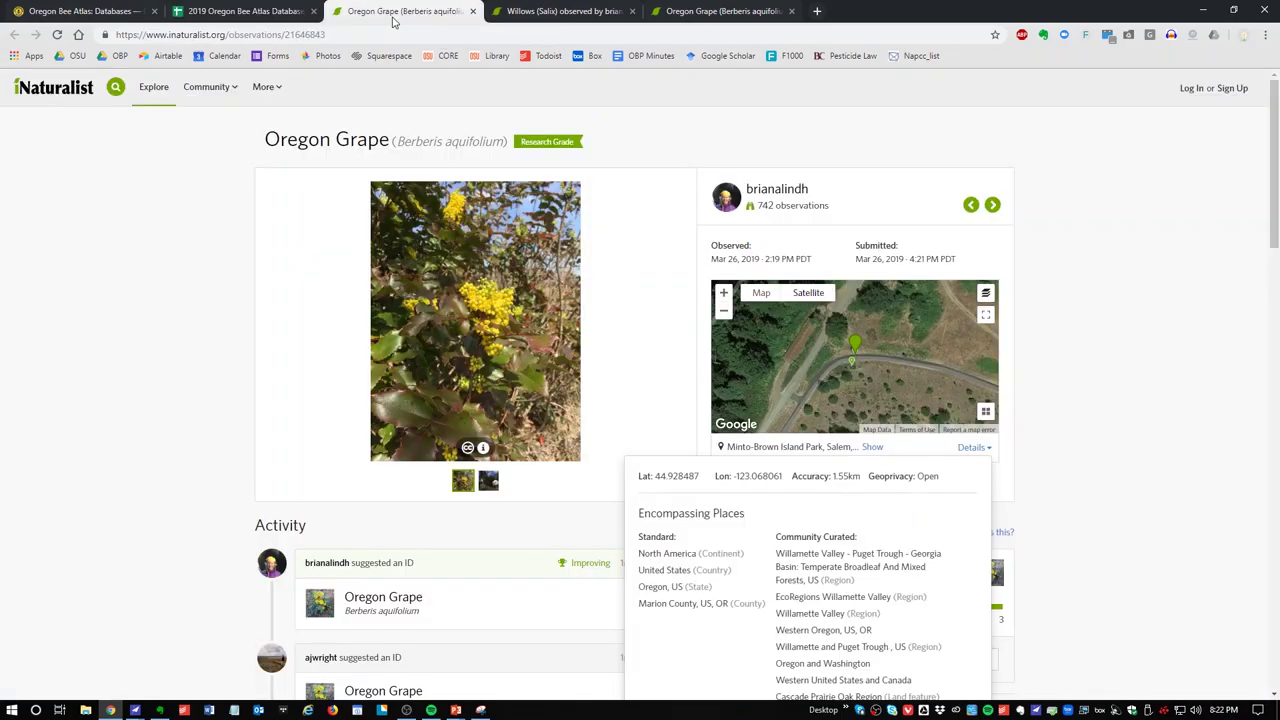
scroll(1055, 516, "down", 3)
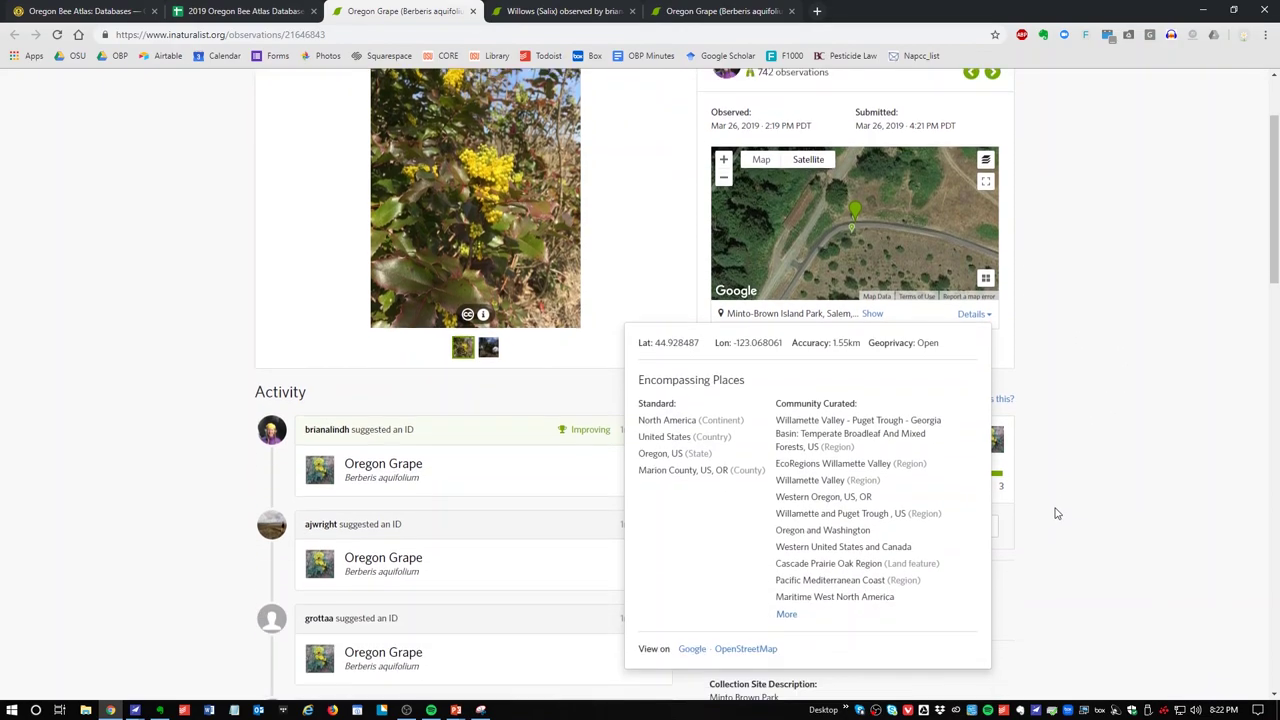
scroll(1062, 518, "up", 3)
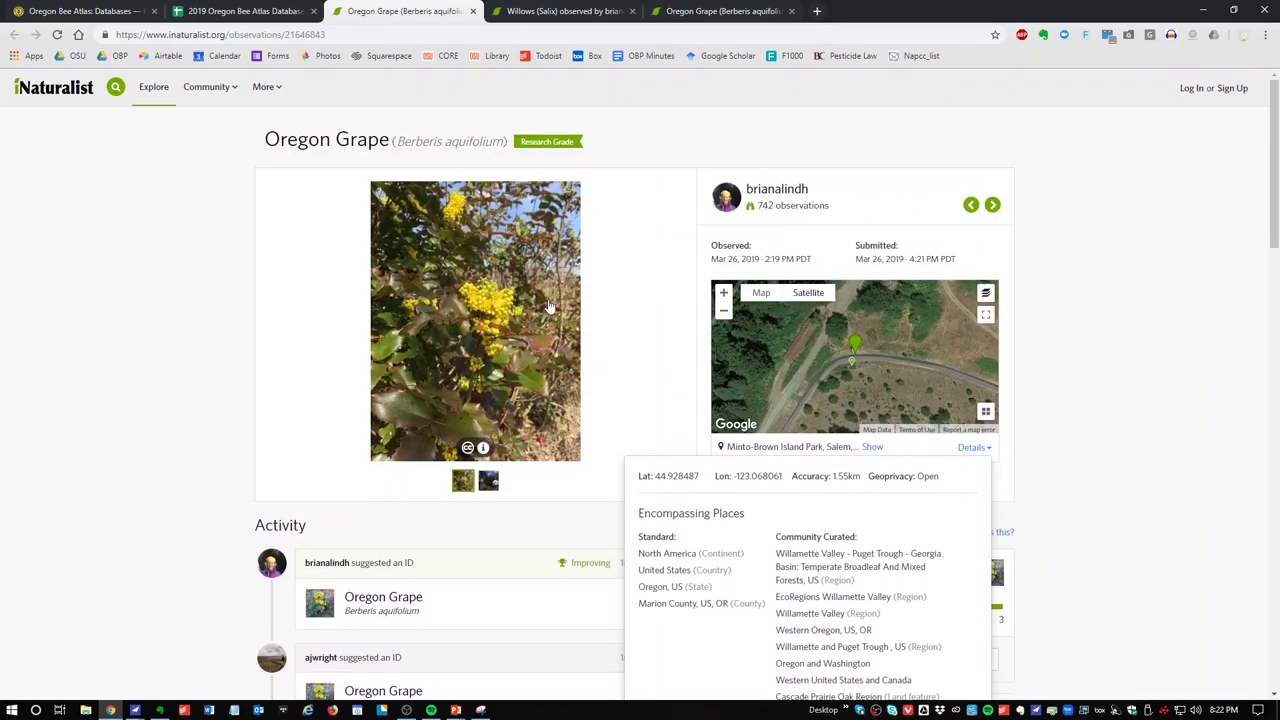
Return to the database sheet, examine row 19's first and second collection date fields, and go back to its Verified field.
left_click(255, 10)
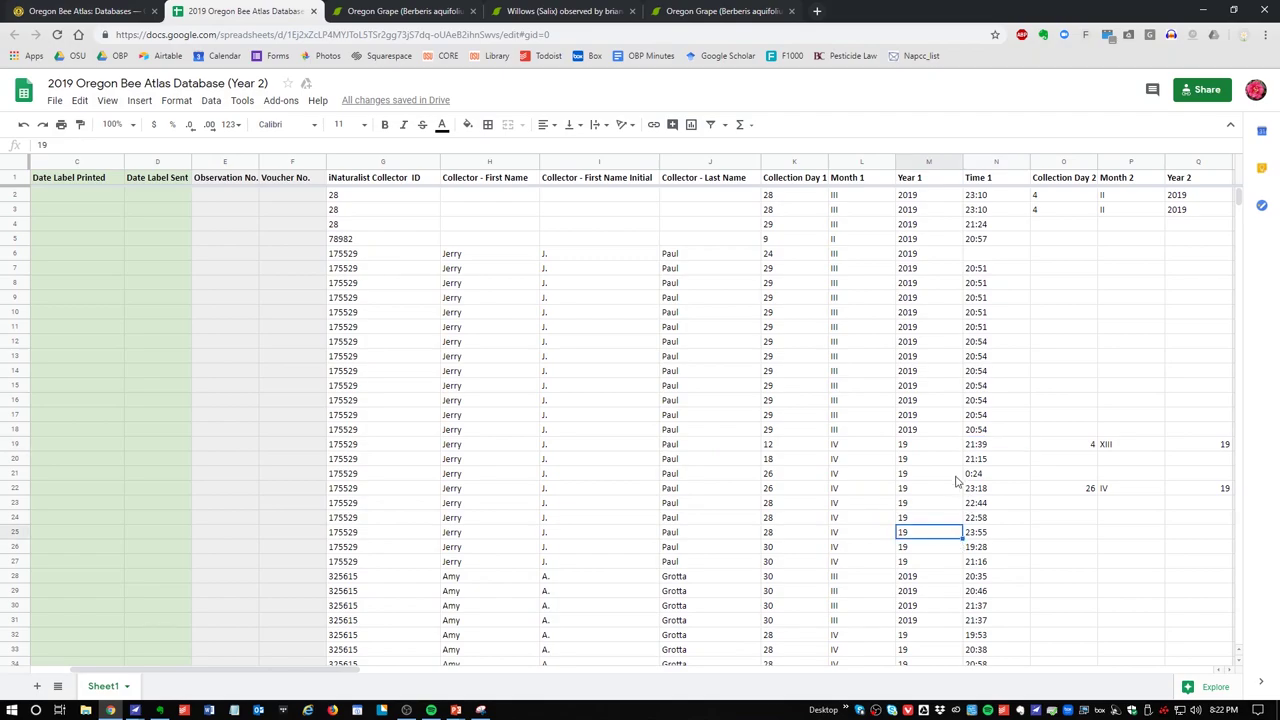
left_click(934, 449)
key("Right")
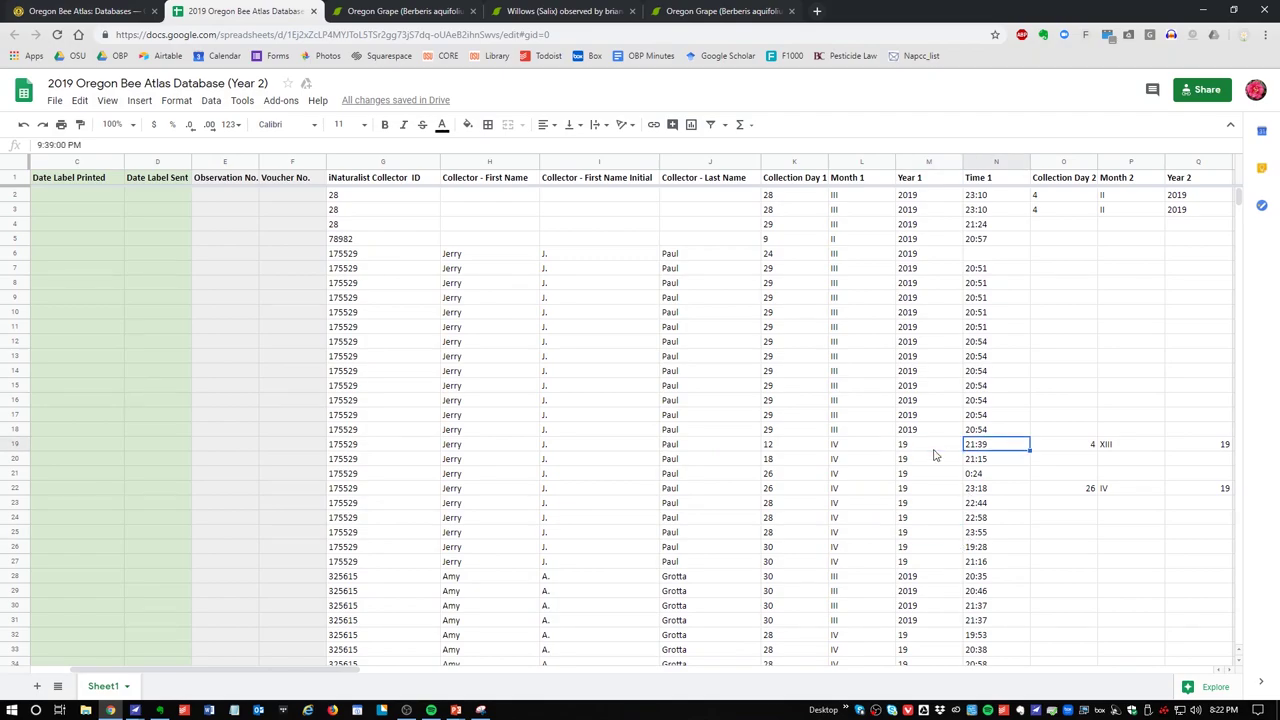
key("Left")
key("Left")
key("Right")
key("Right")
key("Right")
key("Right")
key("Left")
key("Right")
key("Right")
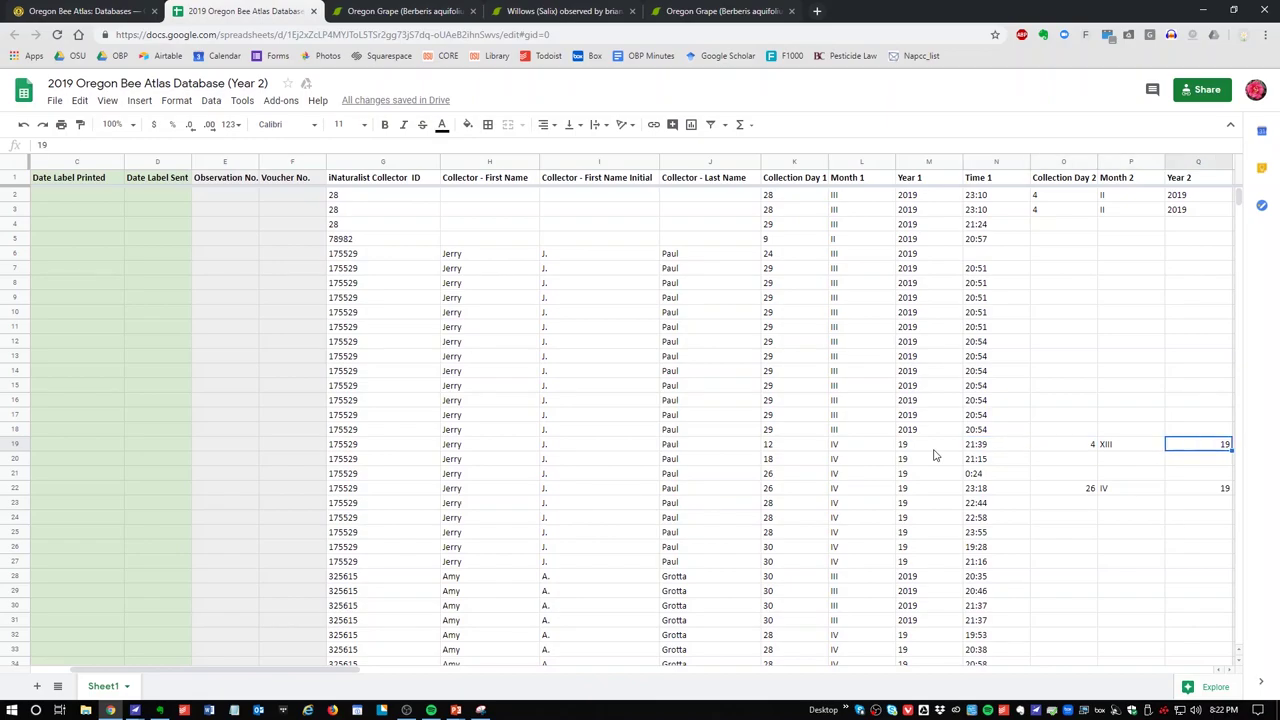
key("Left")
key("Left")
key("Home")
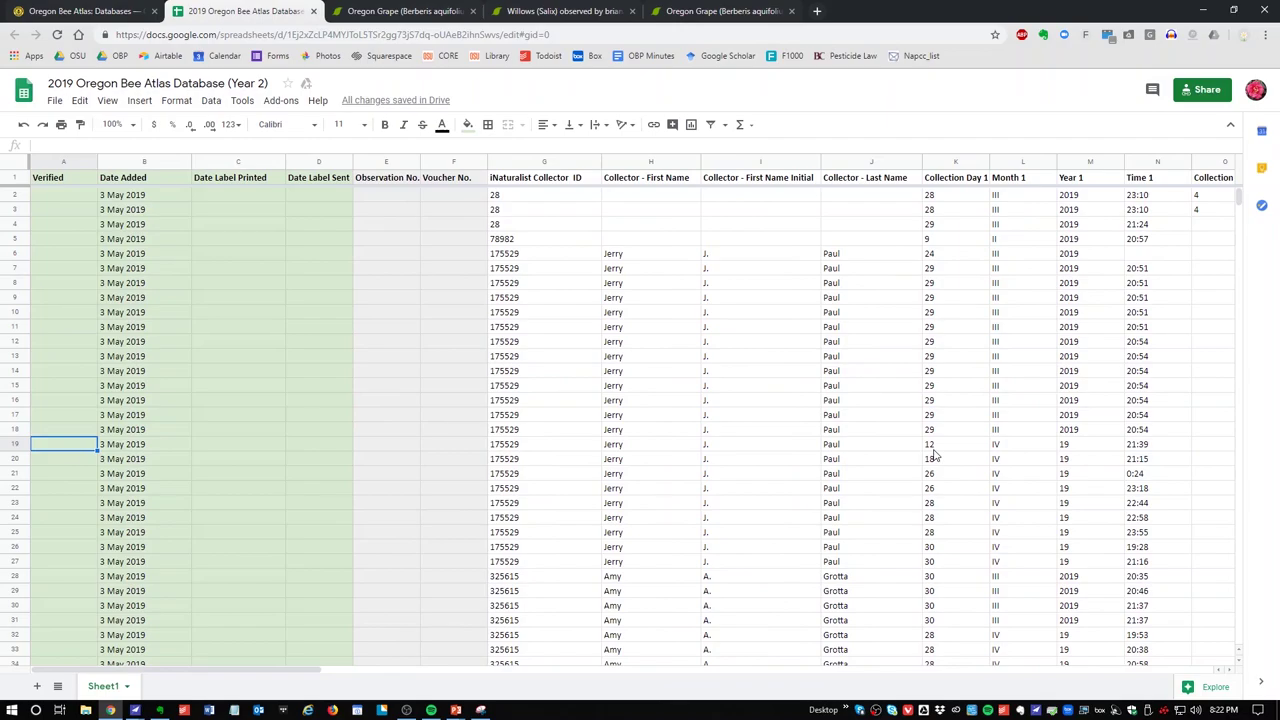
Look across row 19 from its Verified field to its Specimen ID field.
key("Right")
key("Right")
key("Right")
key("Right")
key("Right")
key("Right")
key("Right")
key("Right")
key("Right")
key("Right")
key("Right")
key("Right")
key("Right")
key("Right")
key("Right")
key("Right")
key("Right")
key("Right")
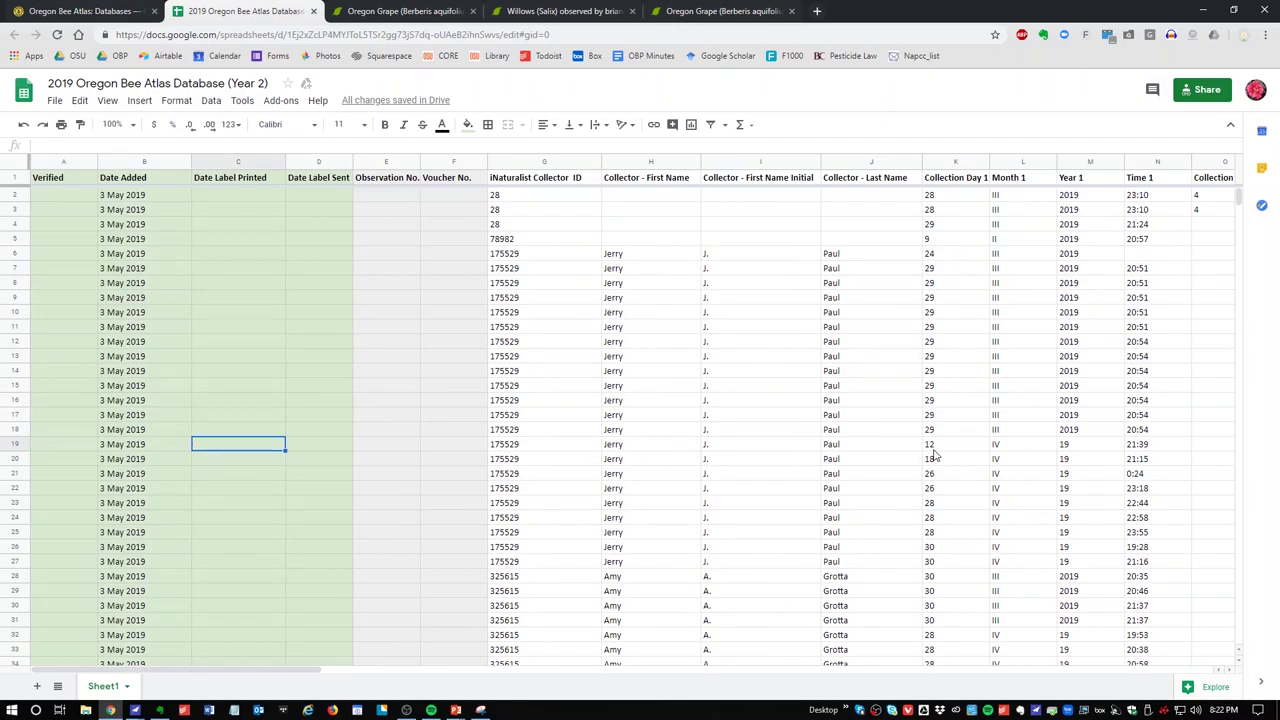
key("Right")
key("Right")
key("Right")
key("Right")
key("Right")
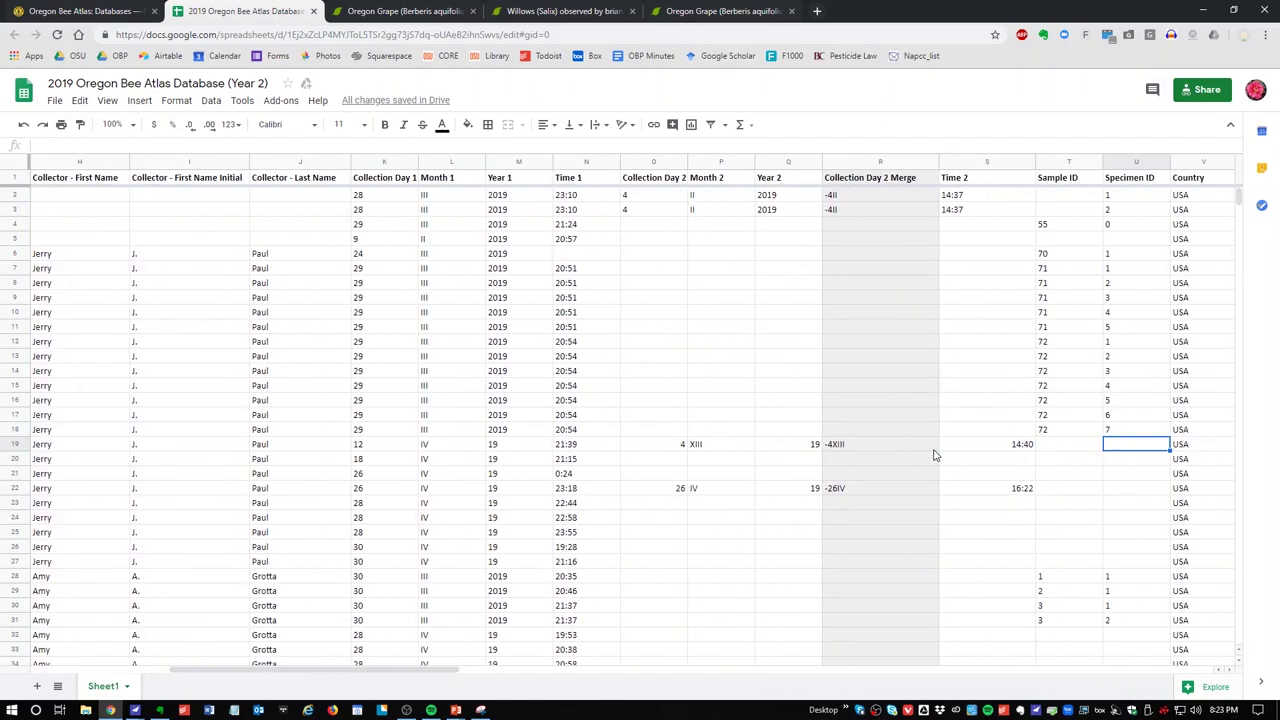
Go back across row 19 from its Specimen ID field to its Verified field.
key("Left")
key("Left")
key("Left")
key("Left")
key("Left")
key("Left")
key("Left")
key("Left")
key("Left")
key("Left")
key("Left")
key("Left")
key("Left")
key("Left")
key("Left")
key("Left")
key("Left")
key("Left")
key("Left")
key("Left")
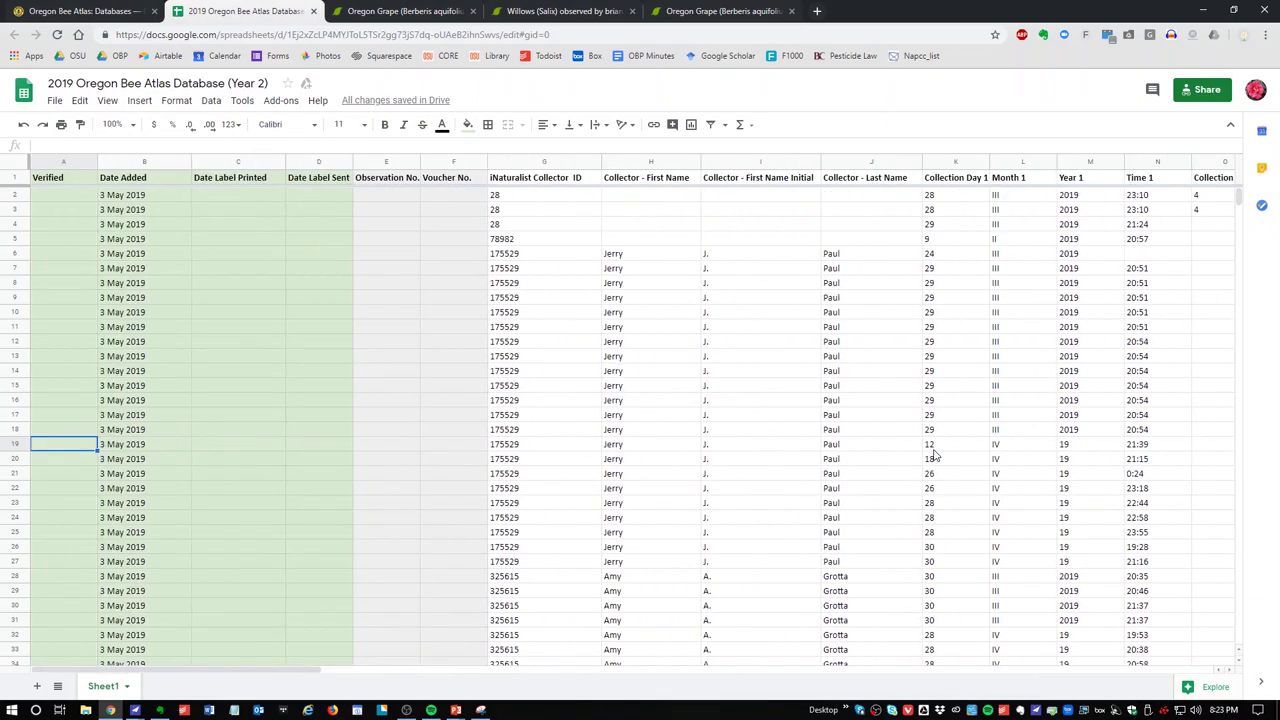
Check row 19's Sample ID and Specimen ID fields for missing entries.
key("Right")
key("Right")
key("Right")
key("Right")
key("Right")
key("Right")
key("Right")
key("Right")
key("Right")
key("Right")
key("Right")
key("Right")
key("Right")
key("Right")
key("Right")
key("Right")
key("Right")
key("Right")
key("Right")
key("Right")
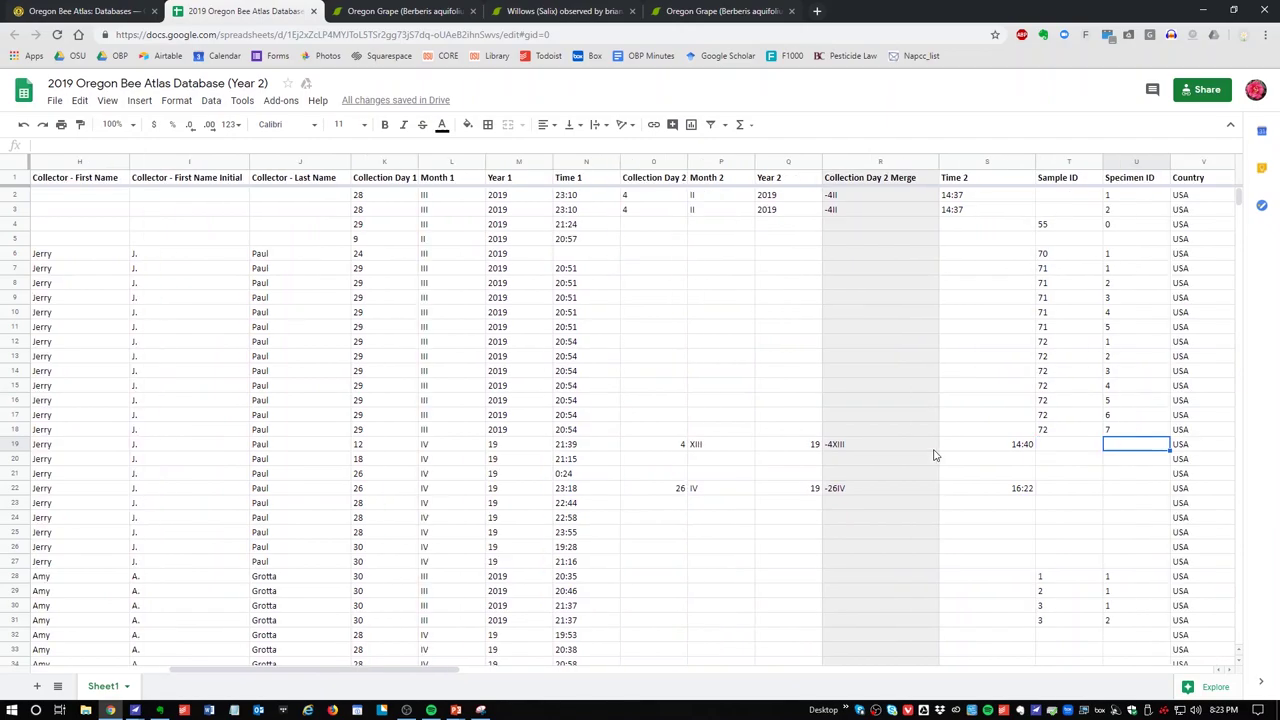
key("Right")
key("Left")
key("Left")
key("Right")
Examine the Specimen ID entries from row 18 up to row 12 and look at row 12's second collection date fields.
key("Up")
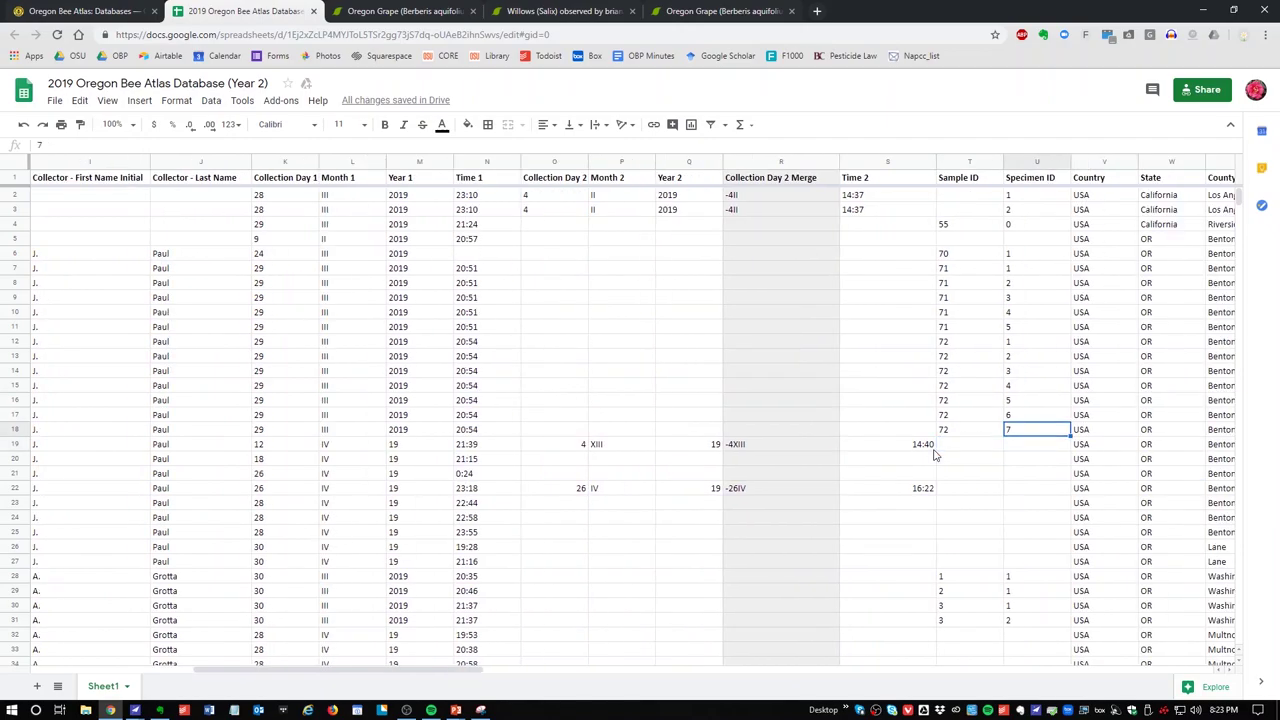
key("Up")
key("Up")
key("Up")
key("Up")
key("Up")
key("Up")
key("Up")
key("Down")
key("Left")
key("Left")
key("Left")
key("Left")
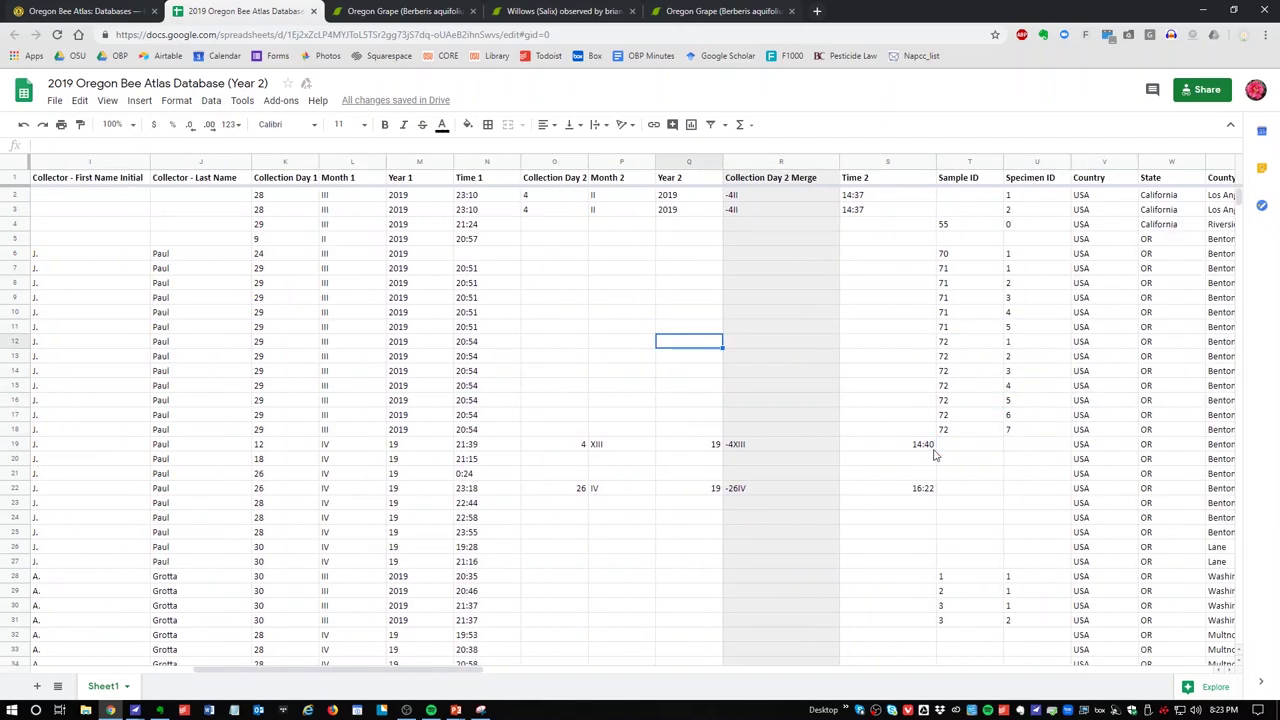
Follow sample 72's Specimen ID entries from row 12 down to row 18.
key("Right")
key("Right")
key("Right")
key("Right")
key("Down")
key("Down")
key("Down")
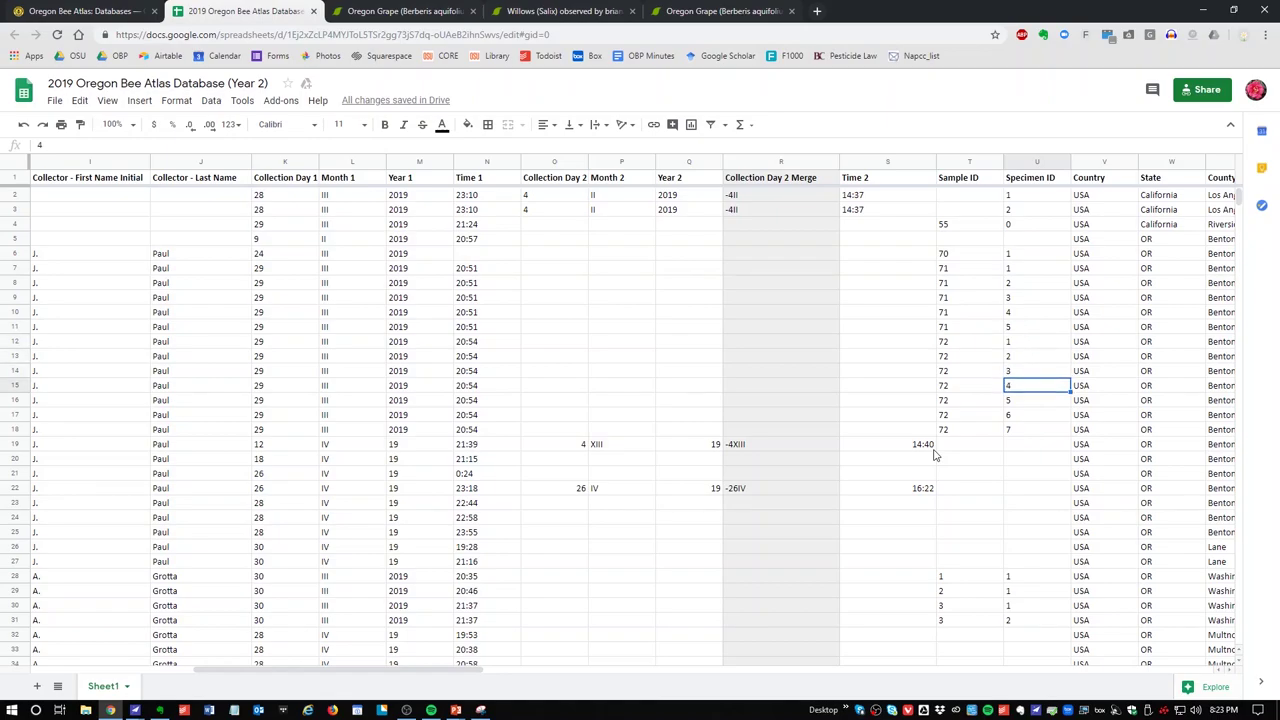
key("Down")
key("Down")
key("Down")
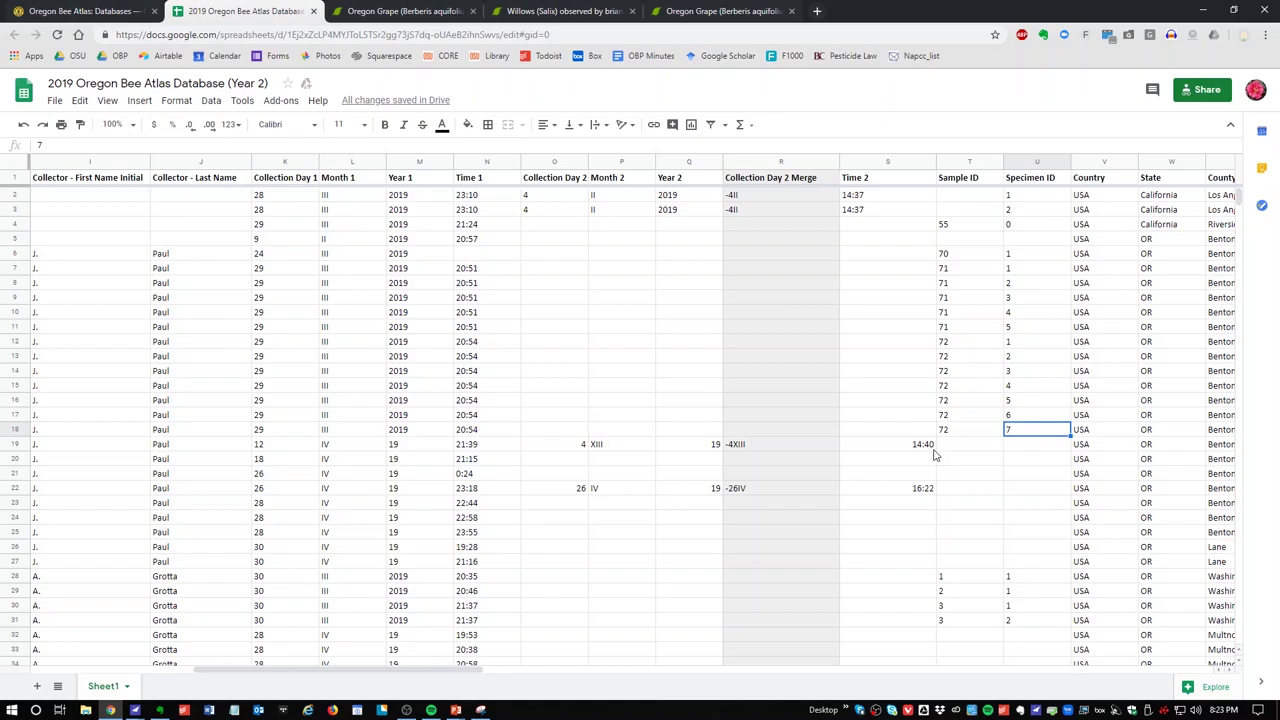
Select row 19, view its options for inserting a row above or below, and close them without inserting.
left_click(14, 444)
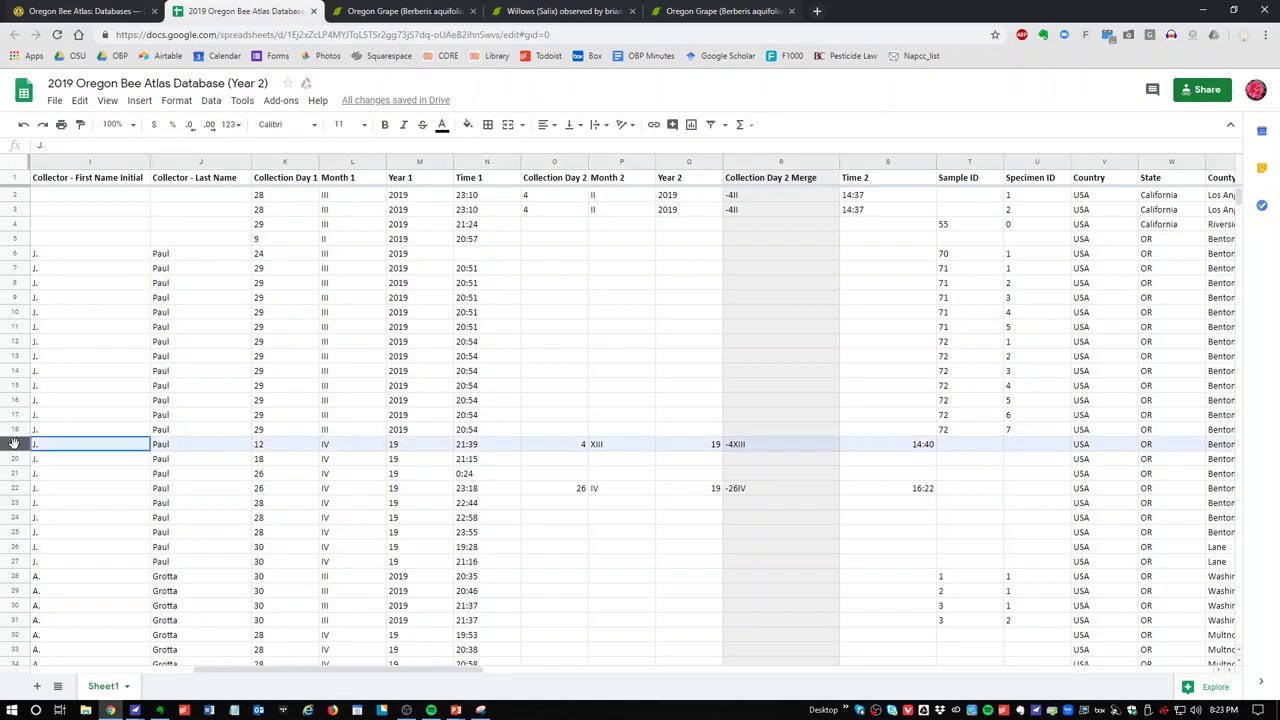
right_click(11, 442)
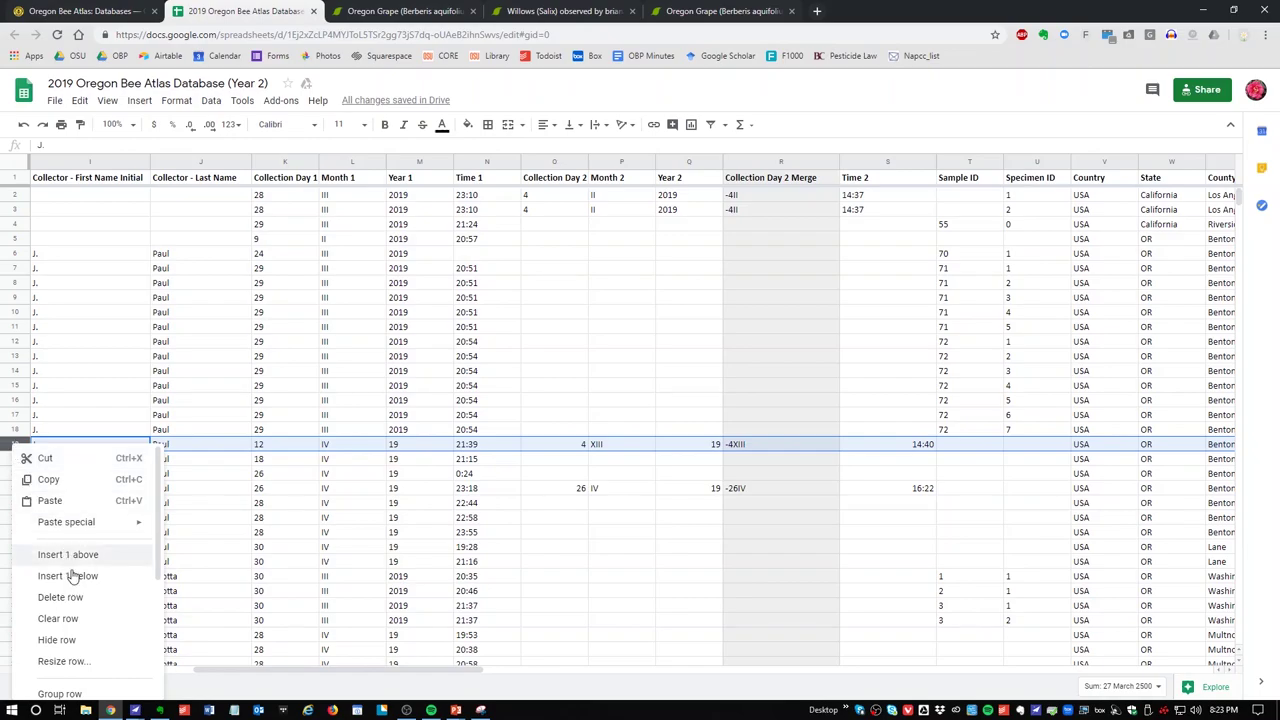
left_click(272, 433)
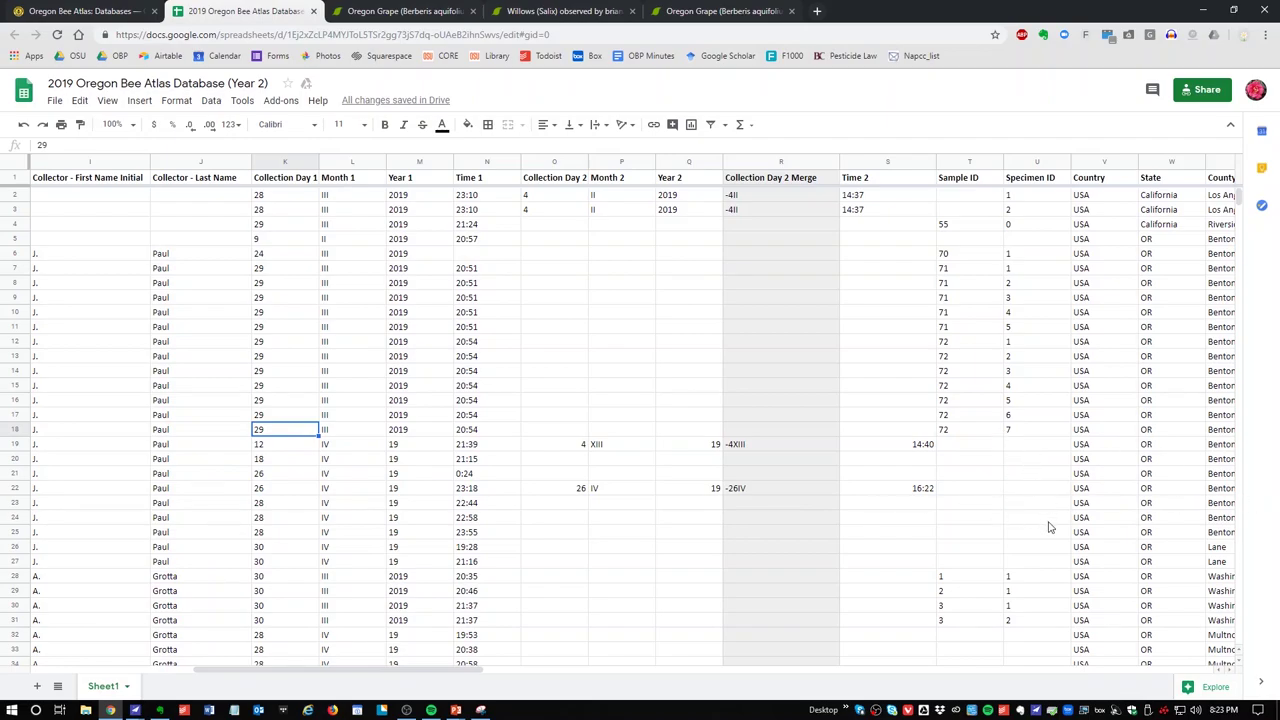
Look across row 19 from its Specimen ID field back to the Verified field.
left_click(1027, 451)
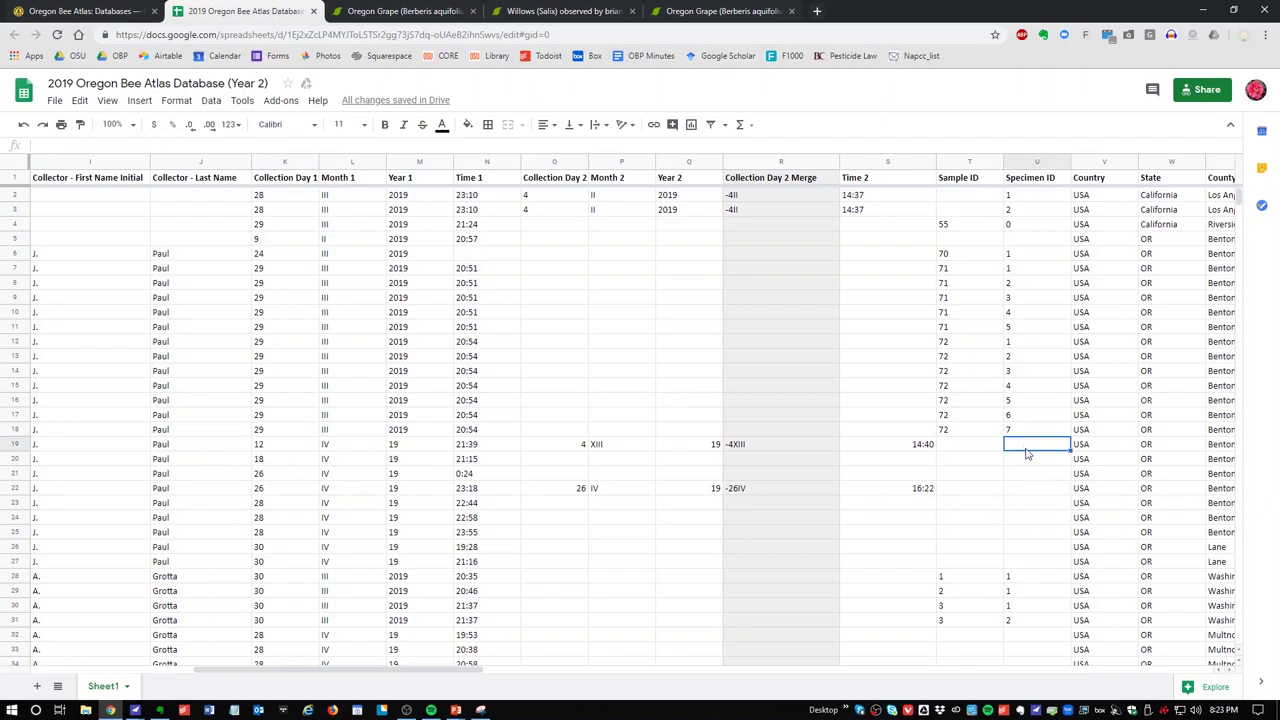
key("Left")
key("Left")
key("Left")
key("Left")
key("Left")
key("Left")
key("Left")
key("Left")
key("Left")
key("Left")
key("Left")
key("Left")
key("Left")
key("Left")
key("Left")
key("Left")
key("Left")
key("Left")
key("Left")
key("Left")
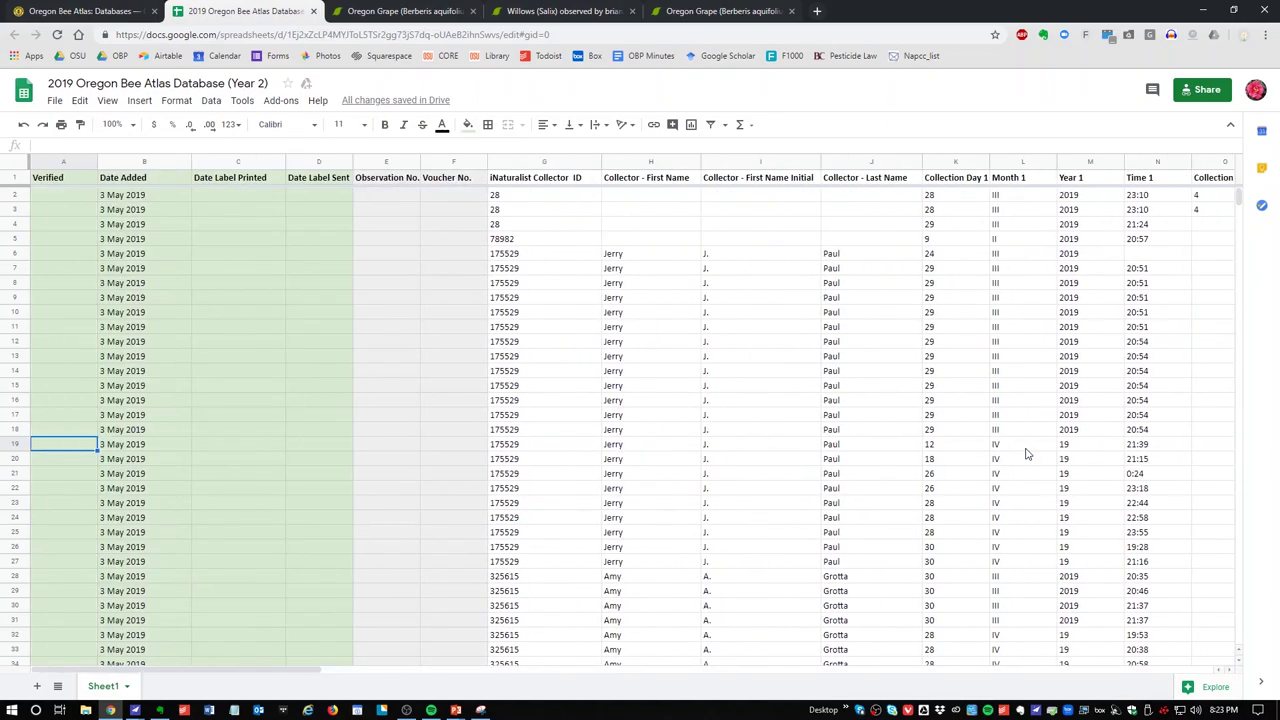
Look across row 19 to its Specimen ID field and follow sample 72's Specimen IDs up to row 12.
key("Right")
key("Right")
key("Right")
key("Right")
key("Right")
key("Right")
key("Right")
key("Right")
key("Right")
key("Right")
key("Right")
key("Right")
key("Right")
key("Right")
key("Right")
key("Right")
key("Right")
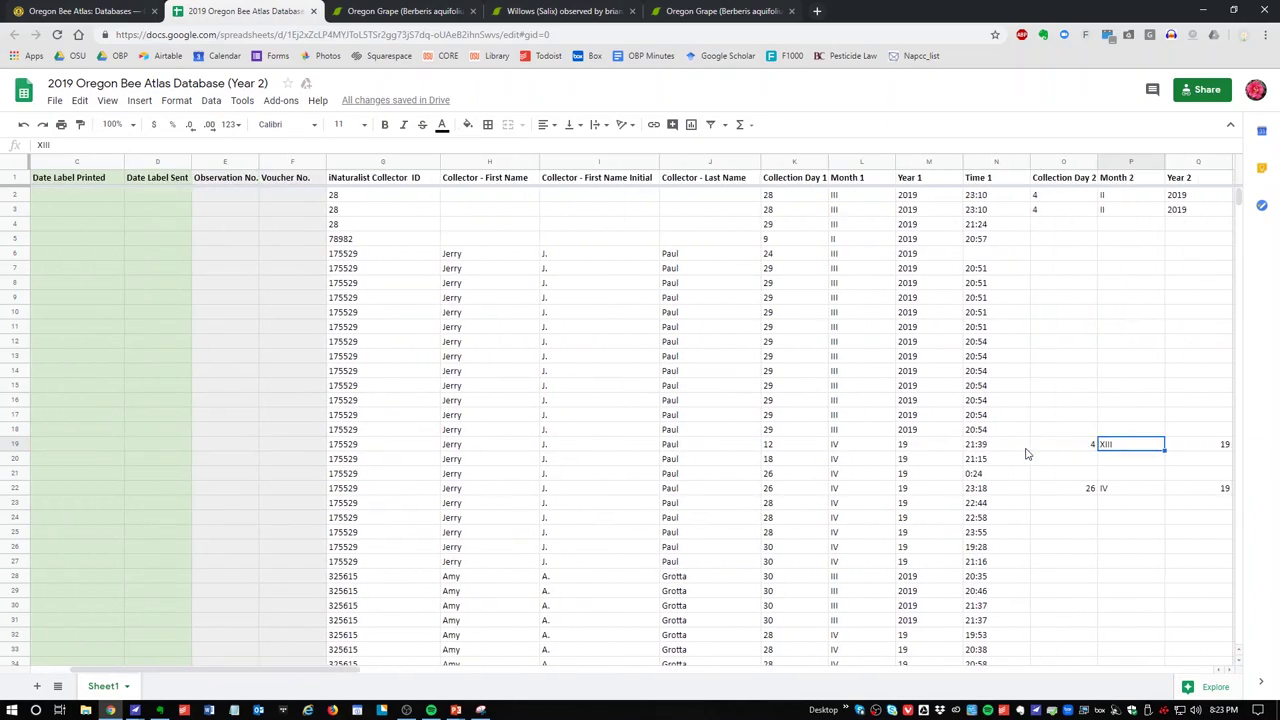
key("Right")
key("Right")
key("Right")
key("Up")
key("Up")
key("Up")
key("Up")
key("Up")
key("Up")
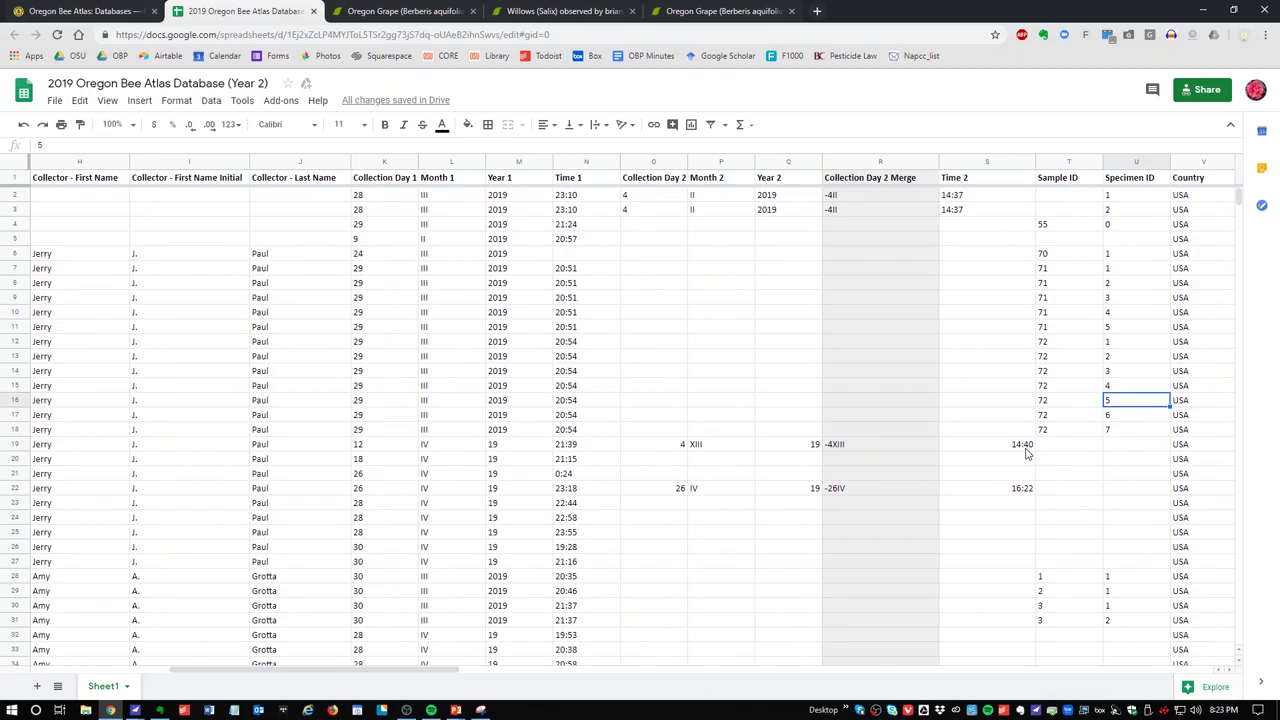
key("Up")
Mark row 12 as verified with "v" and fill the same mark down through row 18.
key("Left")
key("Left")
key("Left")
key("Left")
key("Left")
key("Left")
key("Left")
key("Left")
key("Left")
key("Left")
key("Left")
key("Left")
key("Left")
key("Left")
key("Left")
key("Left")
key("Left")
key("Left")
key("Left")
key("Left")
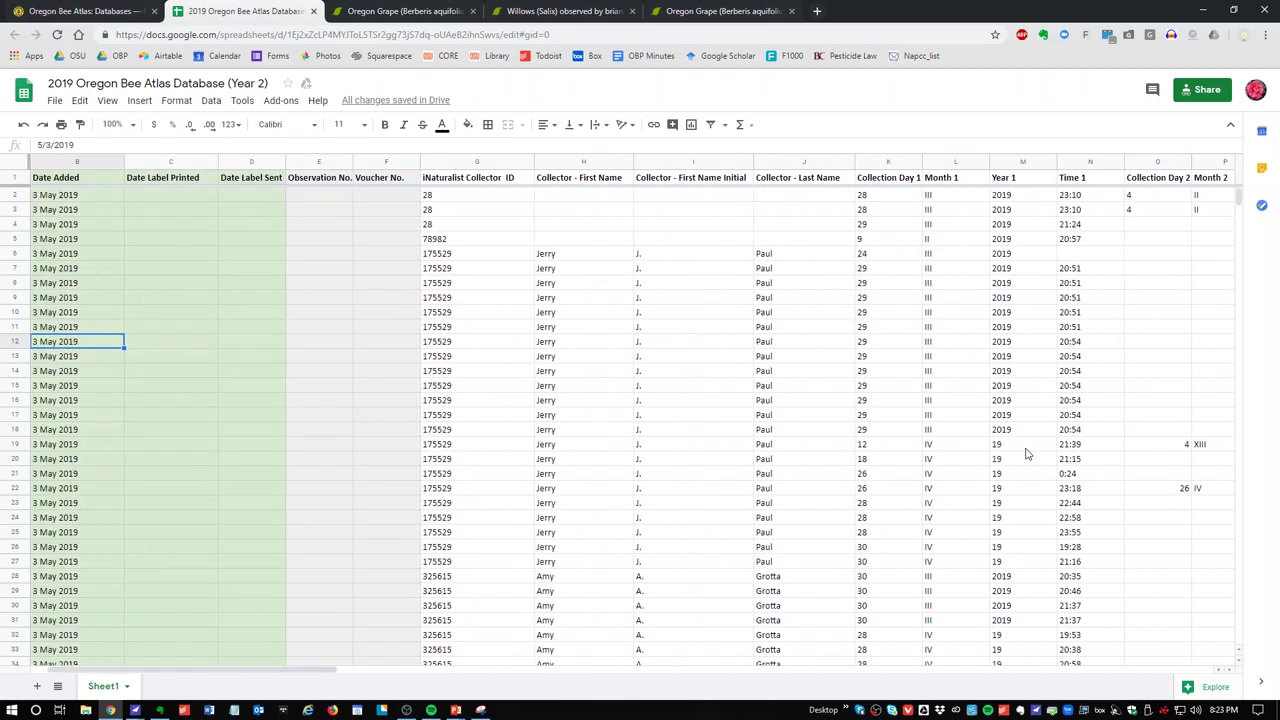
type("v")
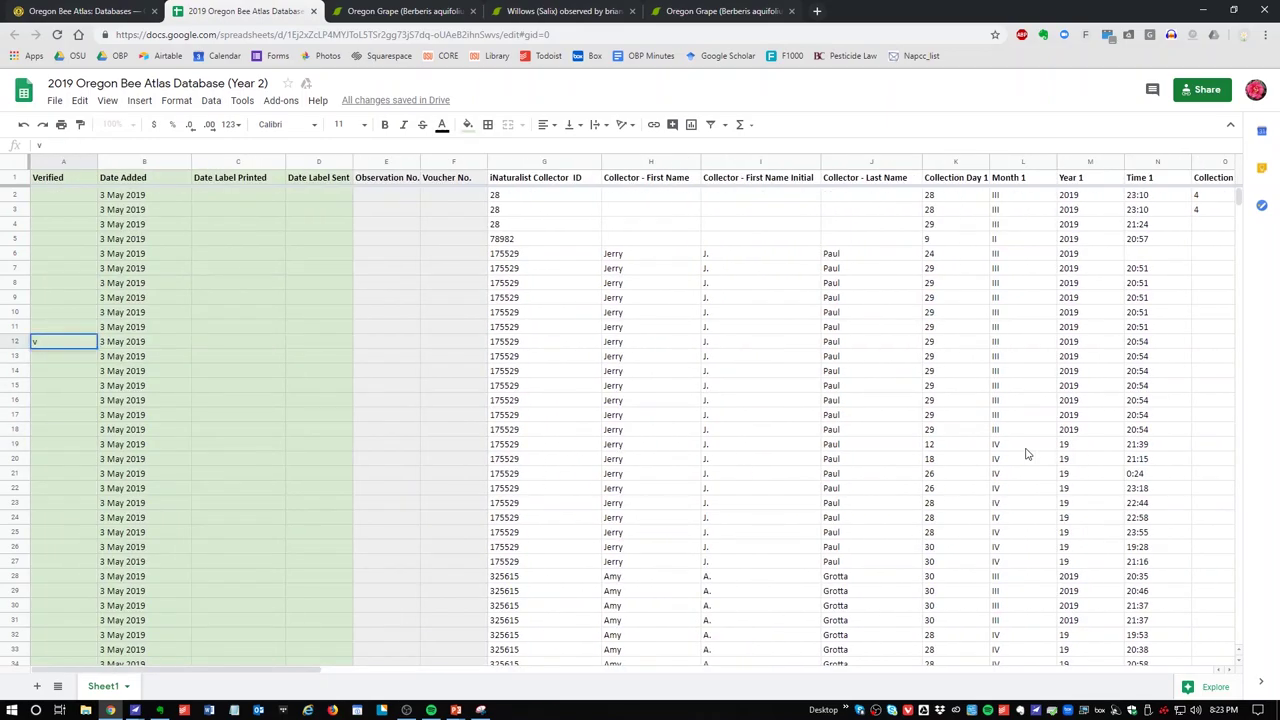
key("Return")
key("Up")
left_click_drag(97, 349, 104, 437)
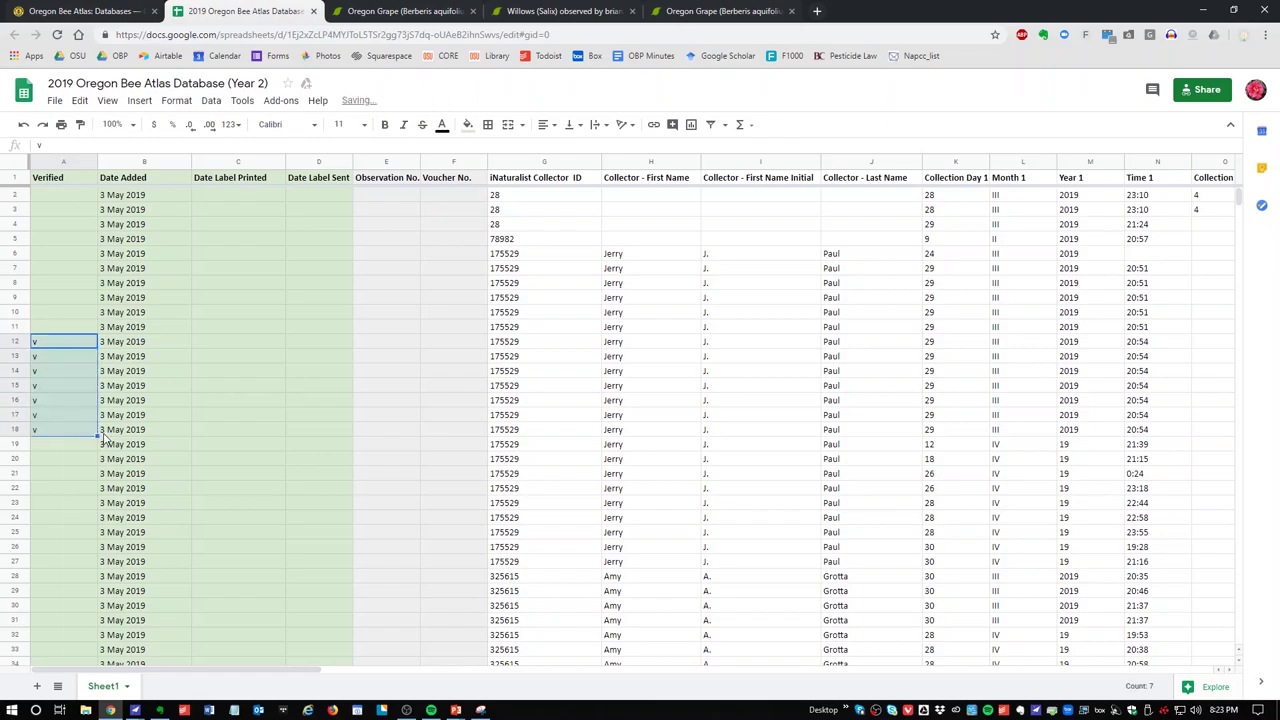
Add the comment "there were 10, not 7 bees" to row 12's Verified cell.
left_click(58, 346)
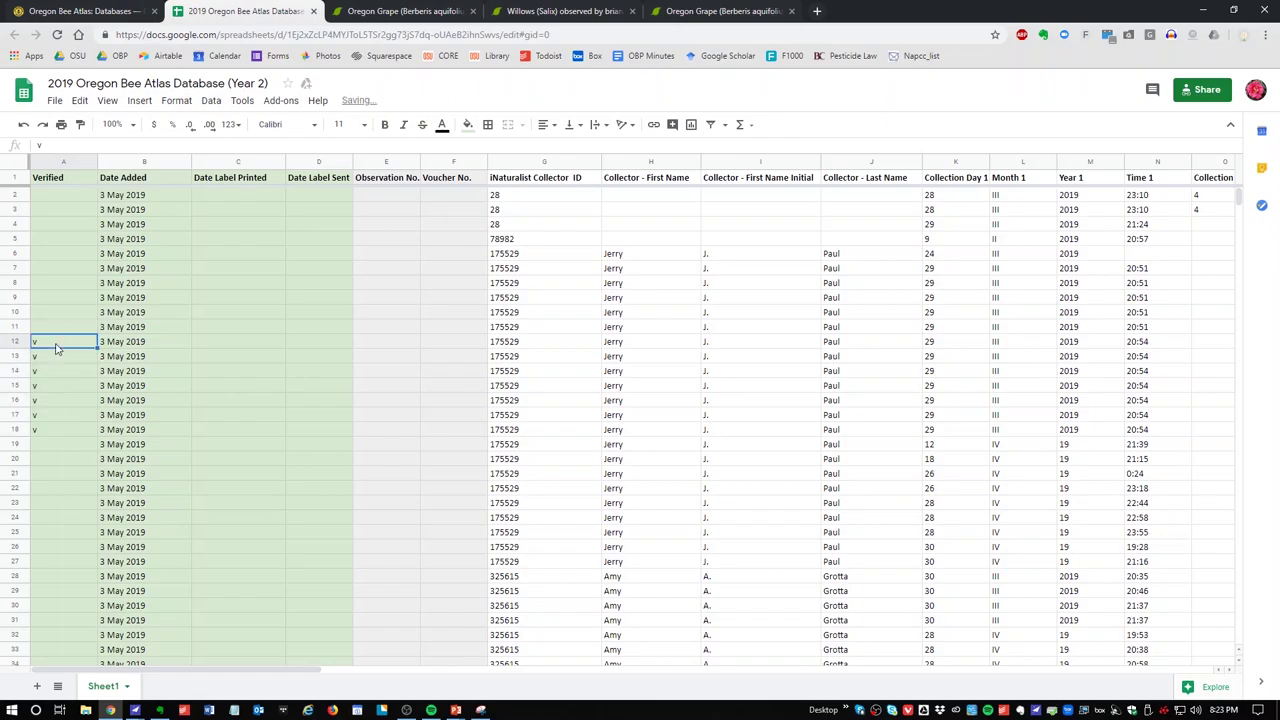
right_click(57, 348)
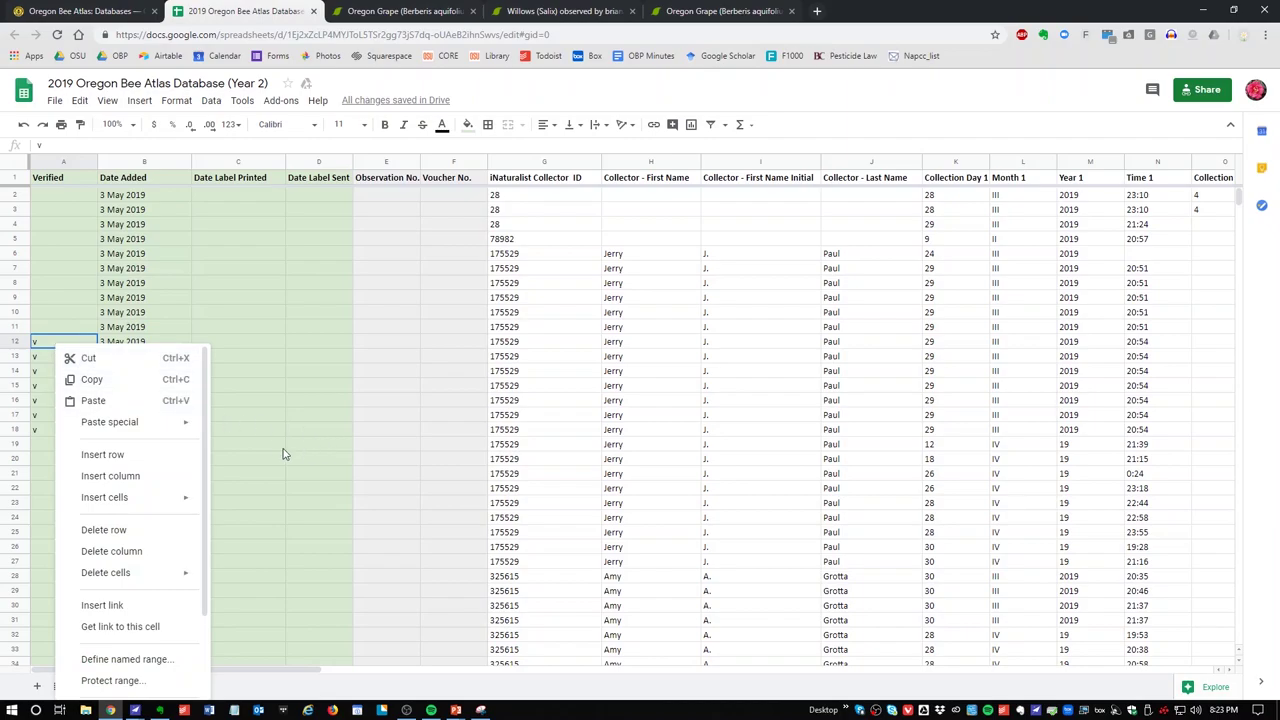
left_click(302, 392)
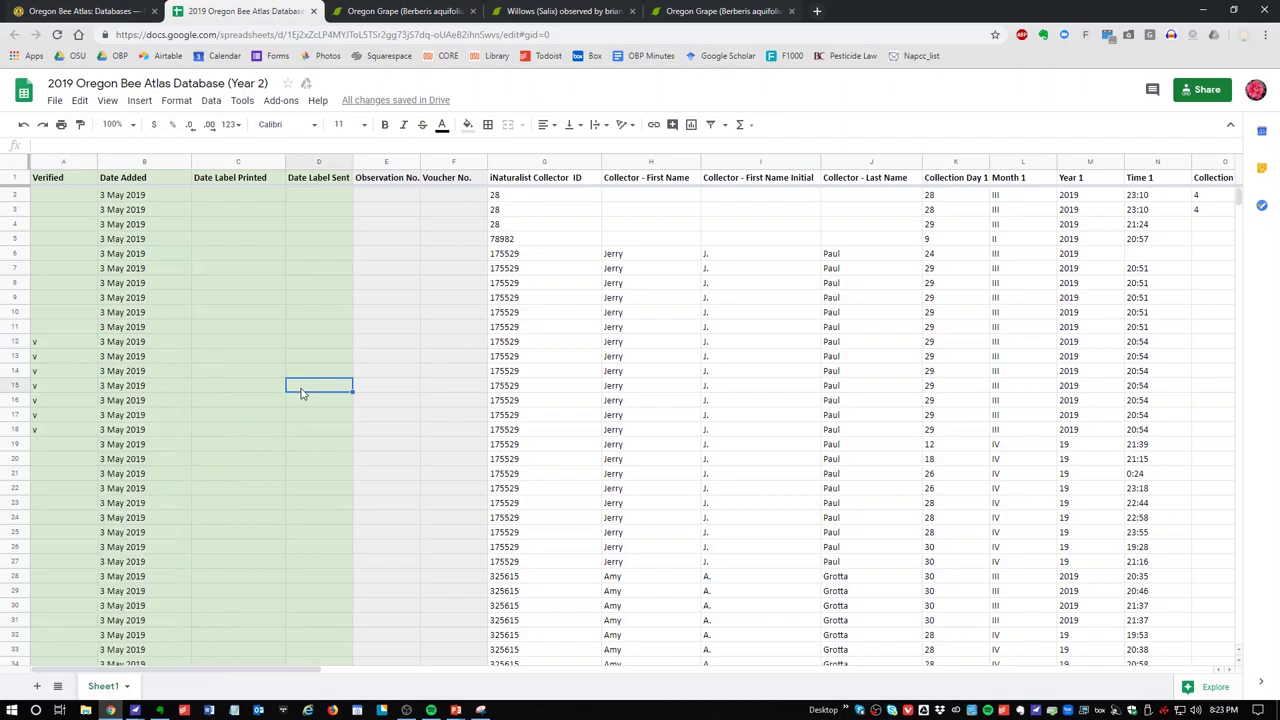
left_click(63, 349)
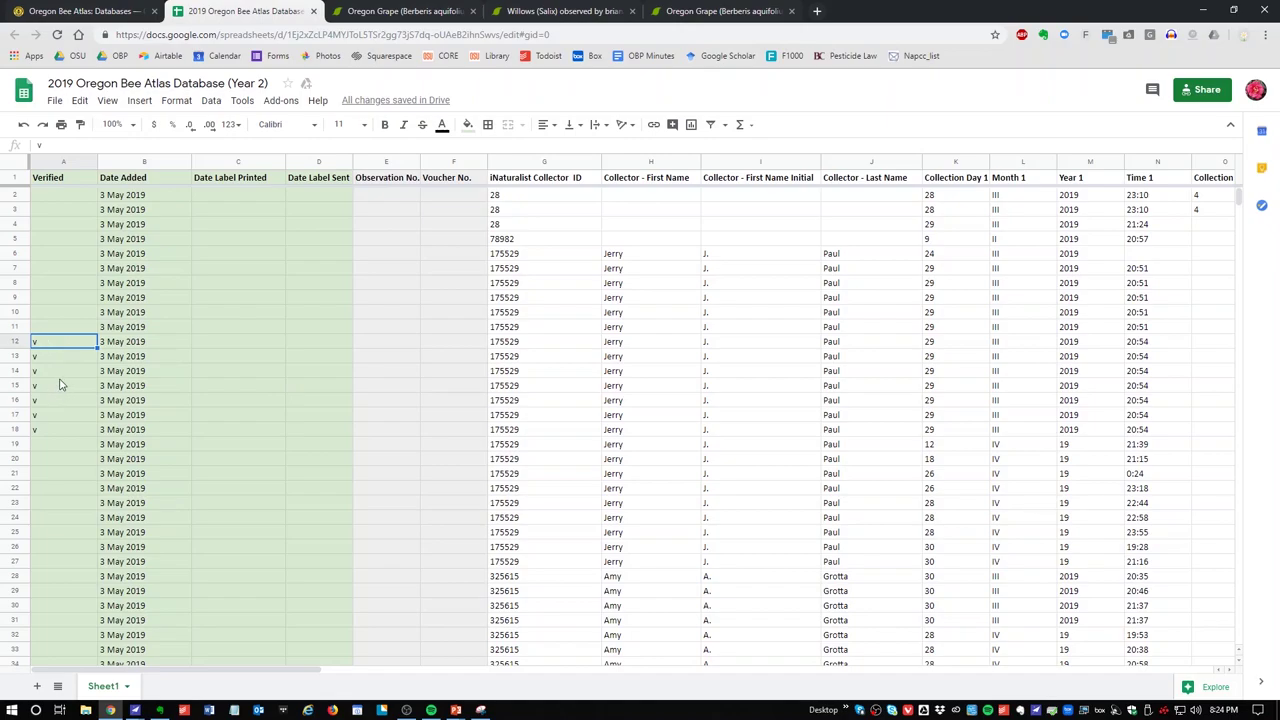
left_click(66, 372)
left_click(60, 346)
right_click(57, 349)
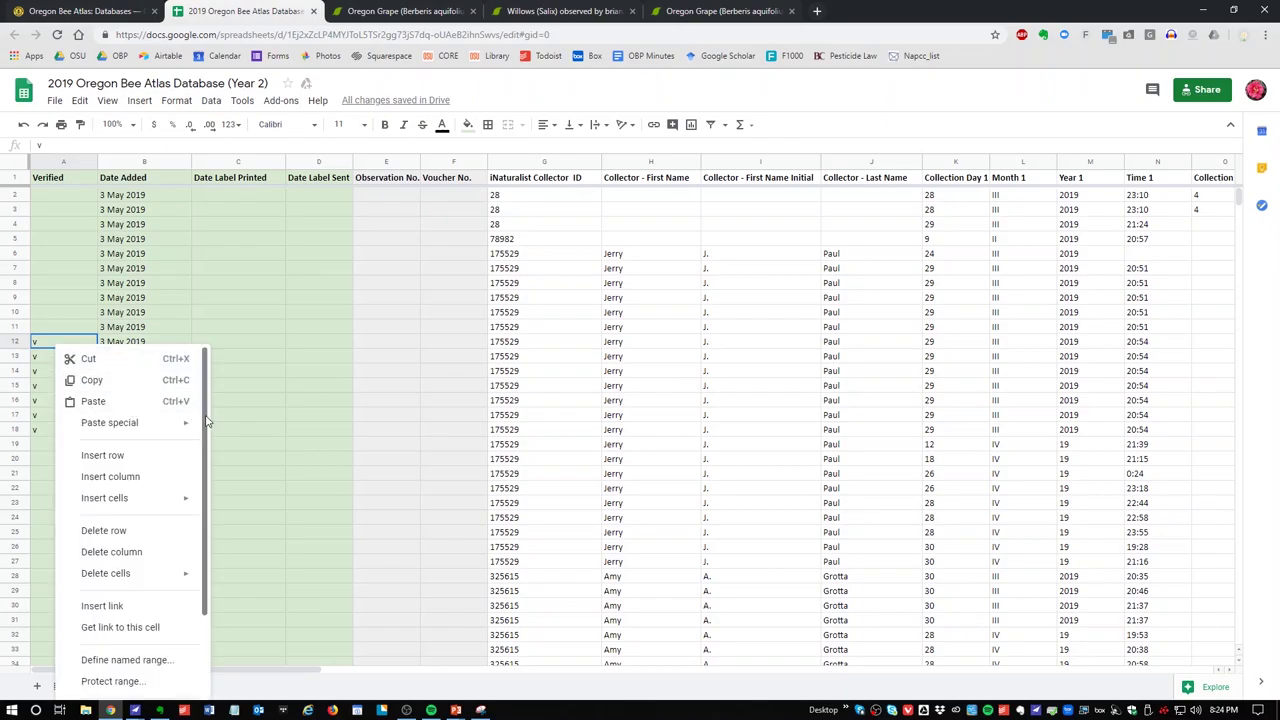
left_click_drag(207, 421, 218, 503)
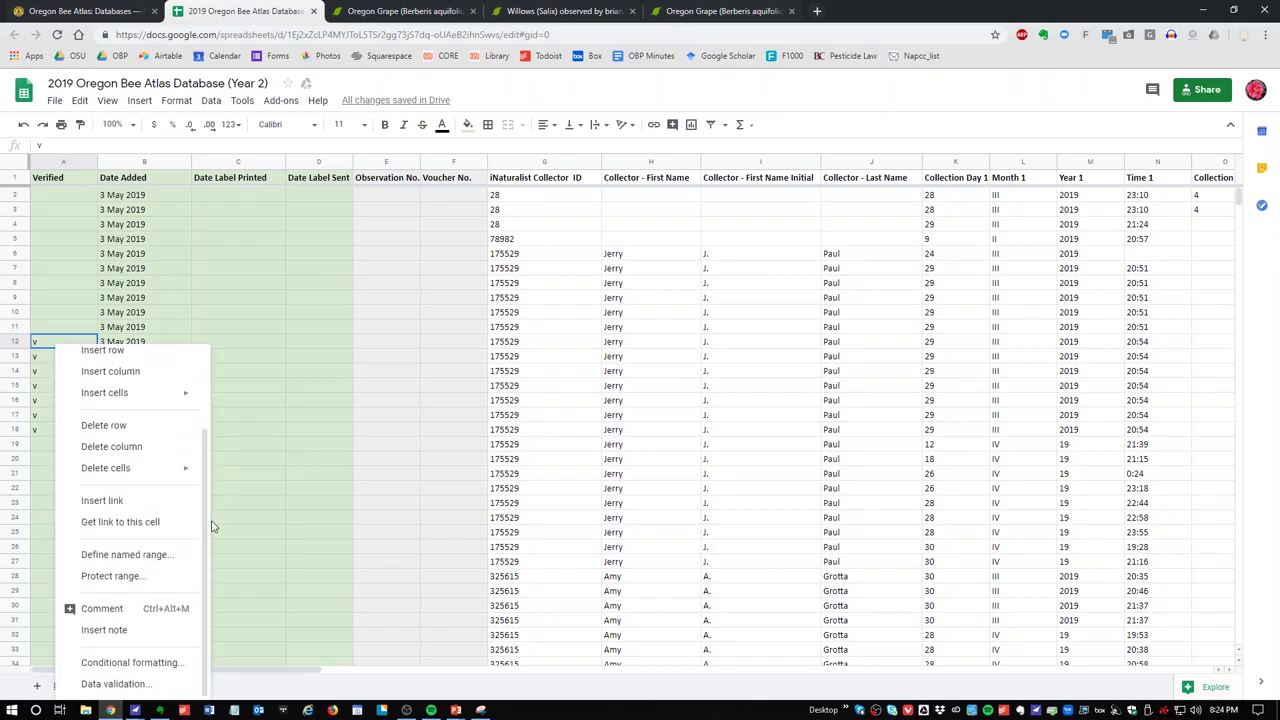
left_click(130, 610)
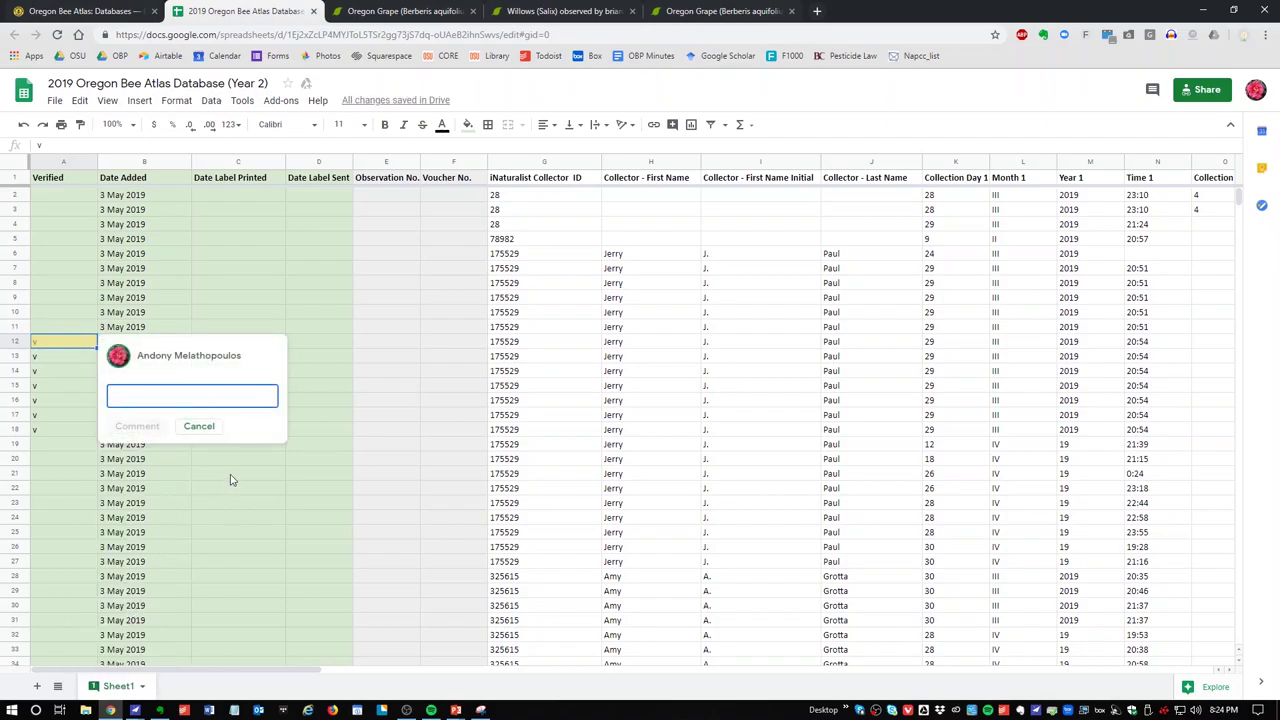
type("threre were 10, not 7 bees")
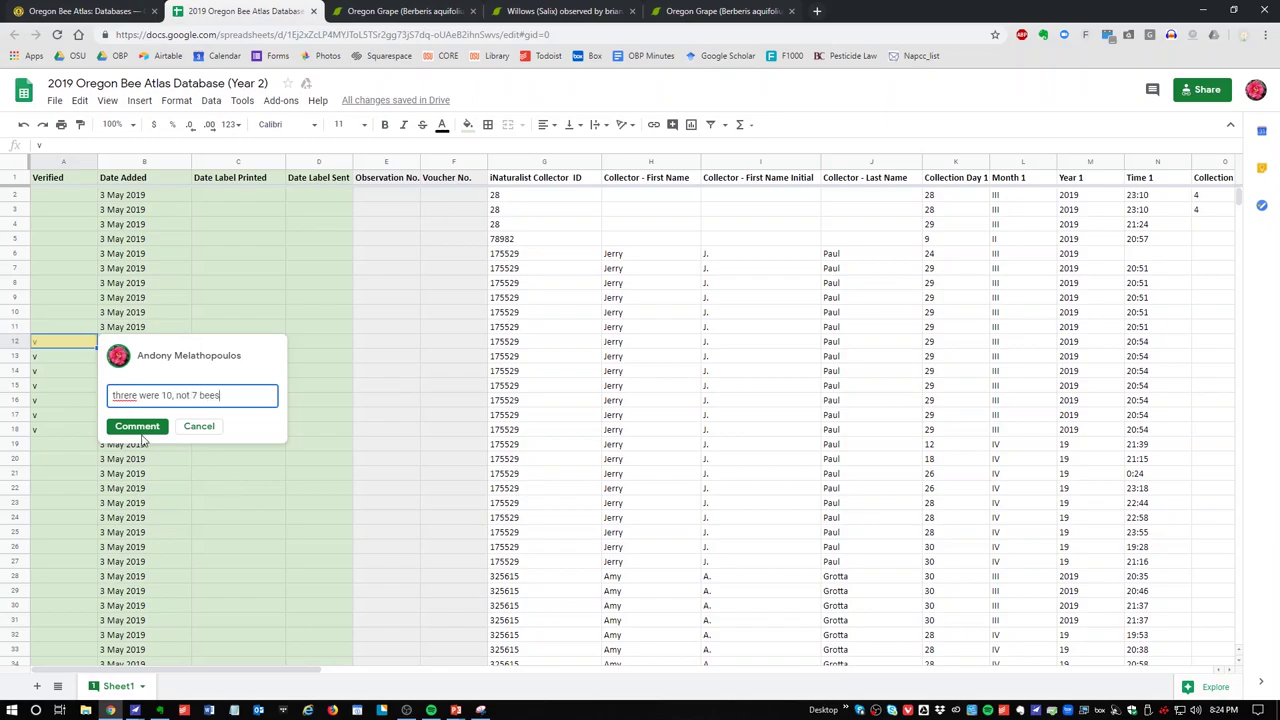
left_click(123, 400)
key("Delete")
left_click(137, 426)
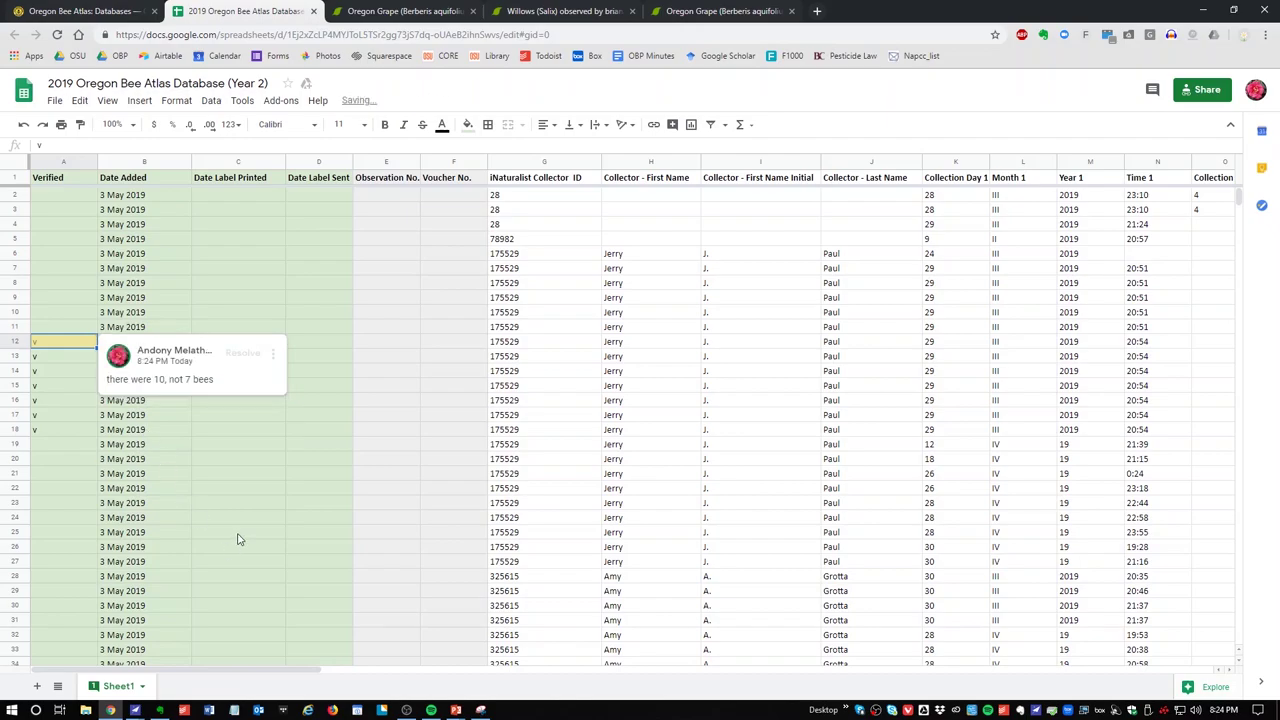
left_click(237, 534)
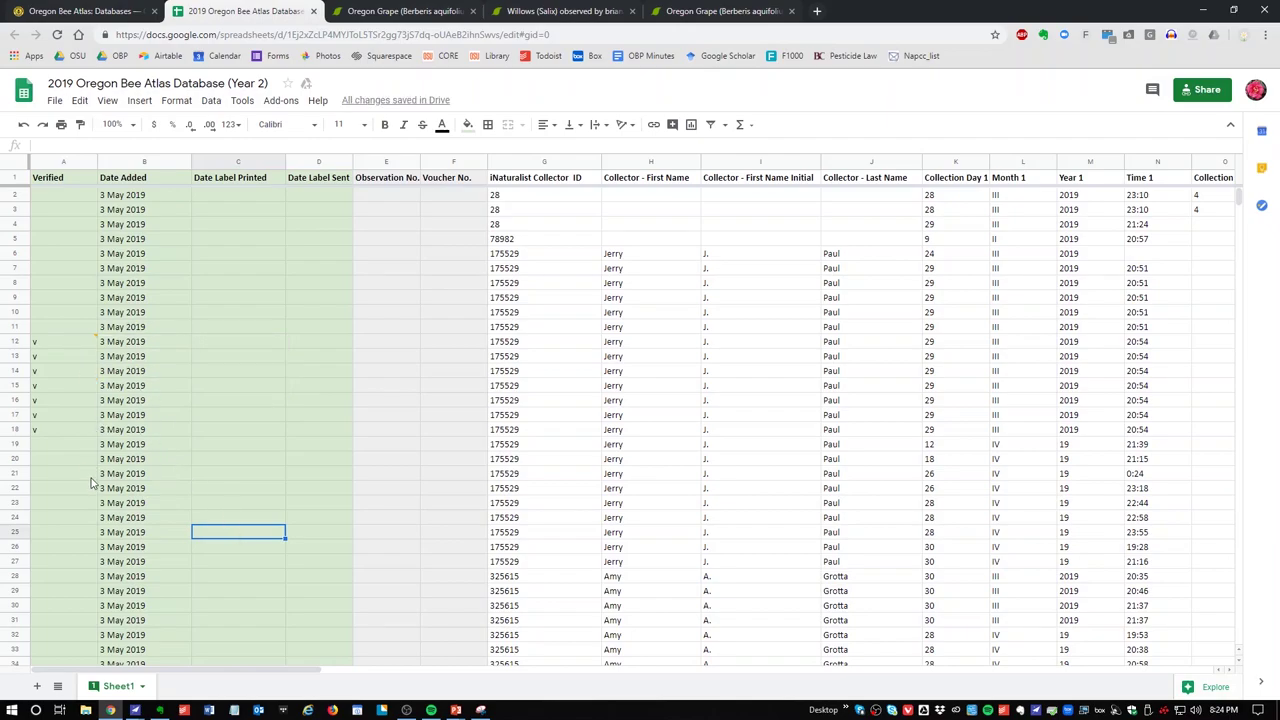
Clear the "v" marks from the Verified cells of rows 12 through 18.
left_click(88, 343)
key("Delete")
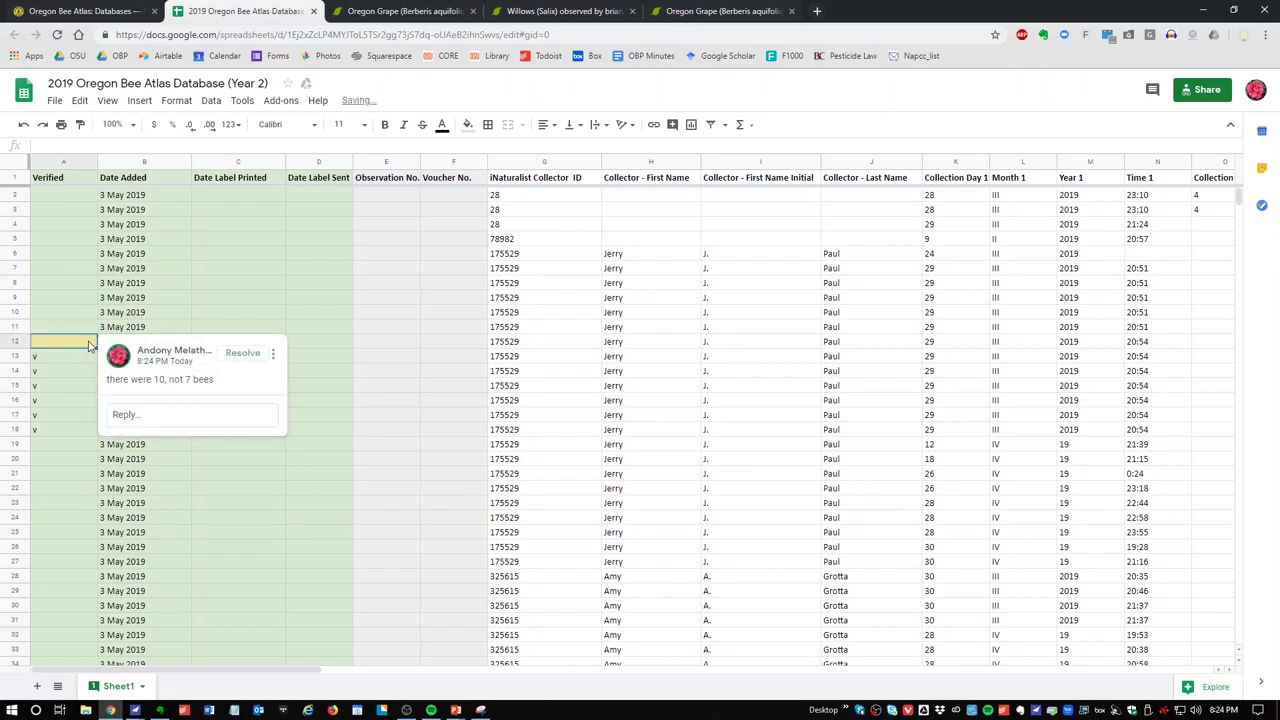
left_click_drag(75, 362, 65, 440)
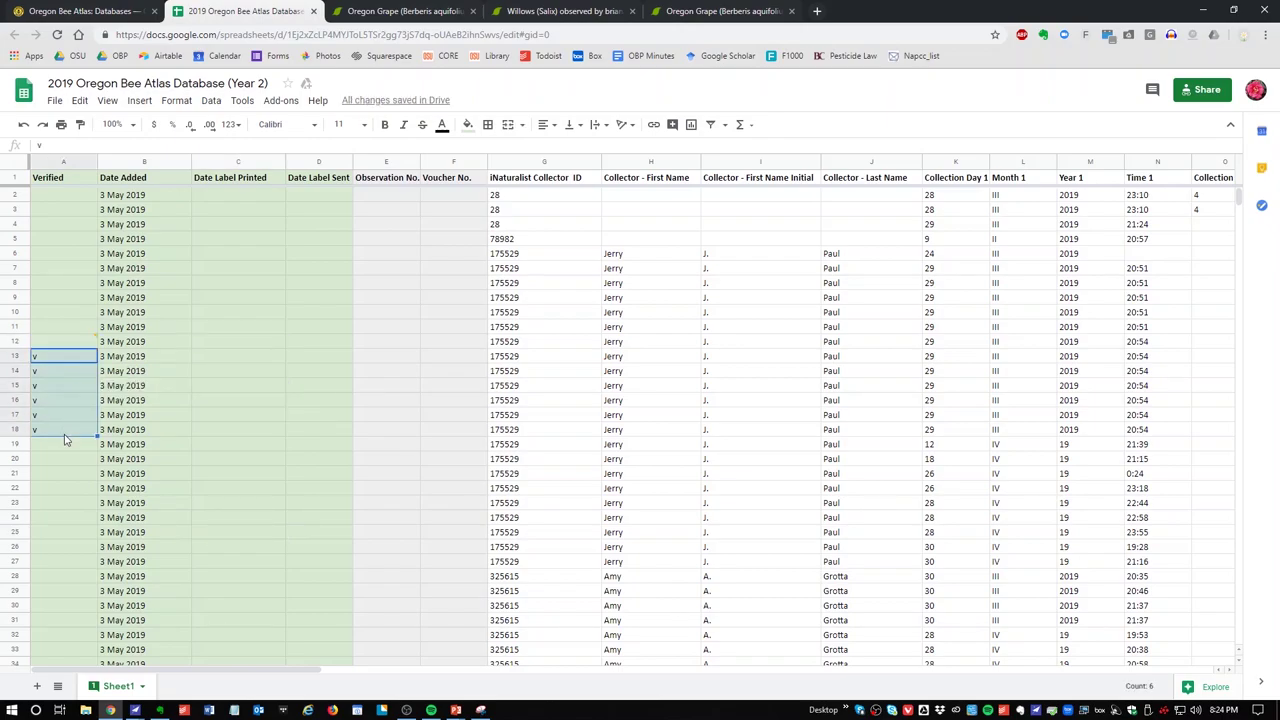
key("Delete")
left_click(76, 334)
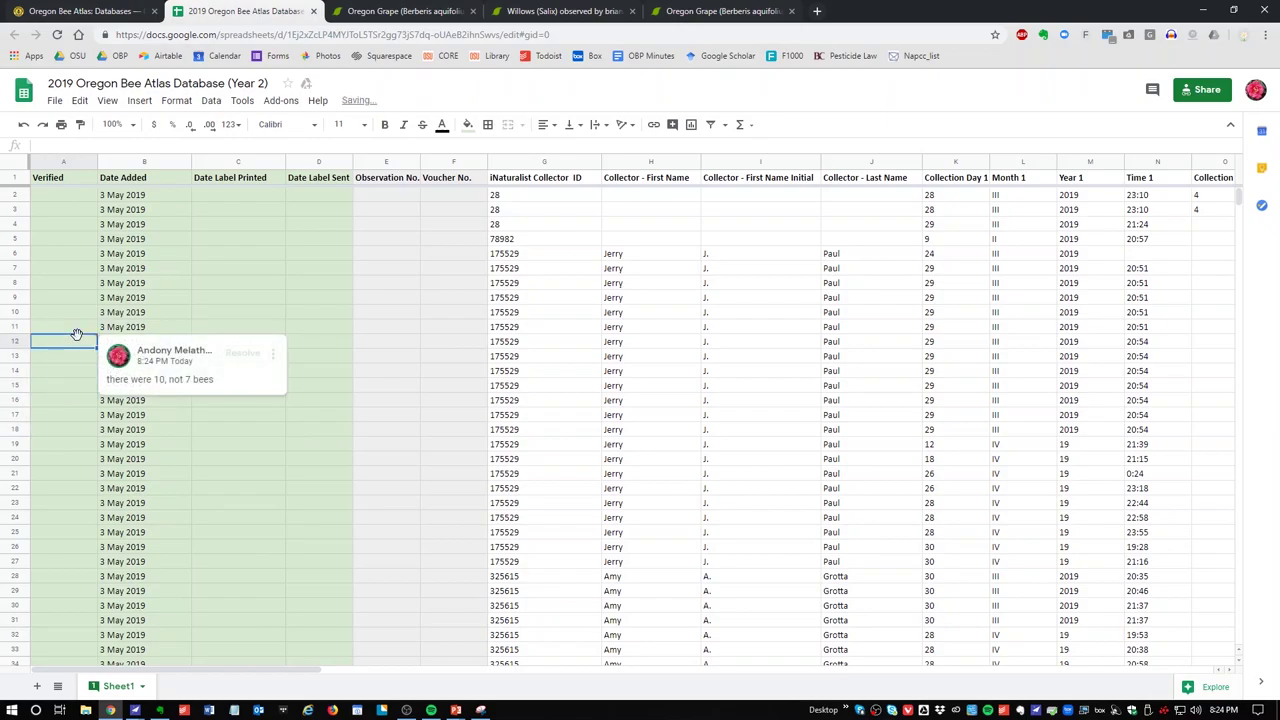
right_click(76, 334)
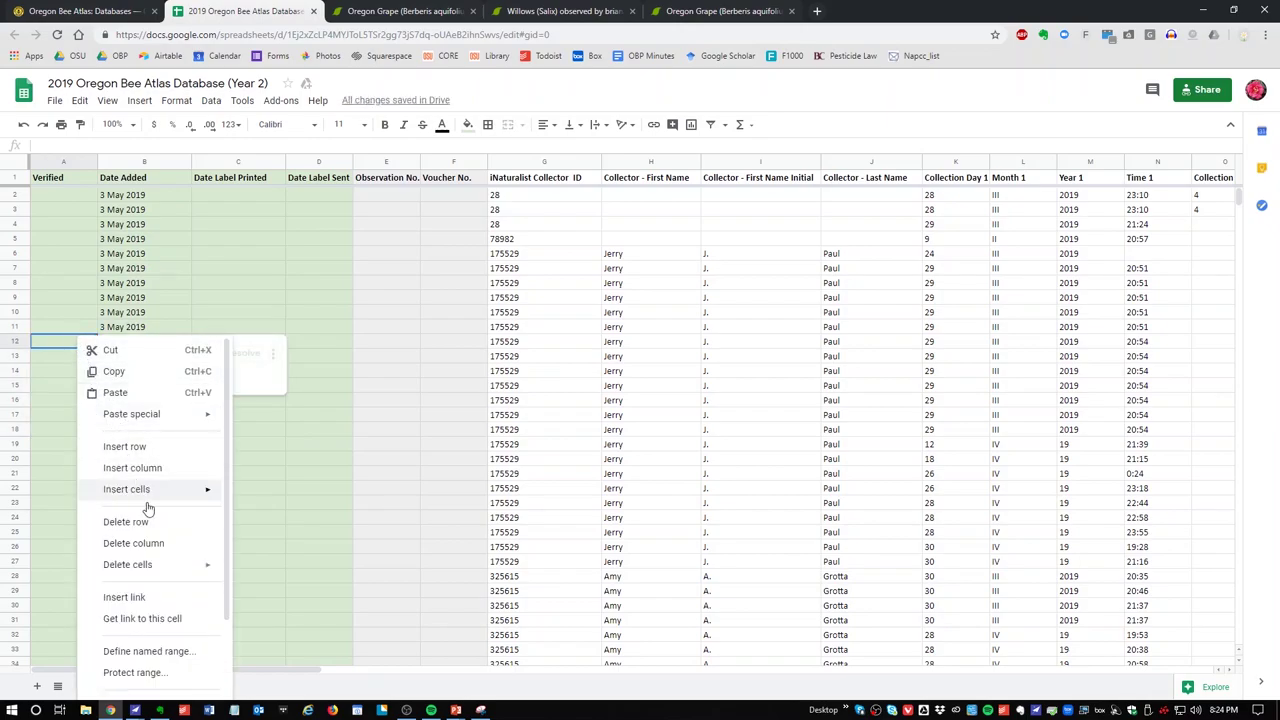
left_click(158, 543)
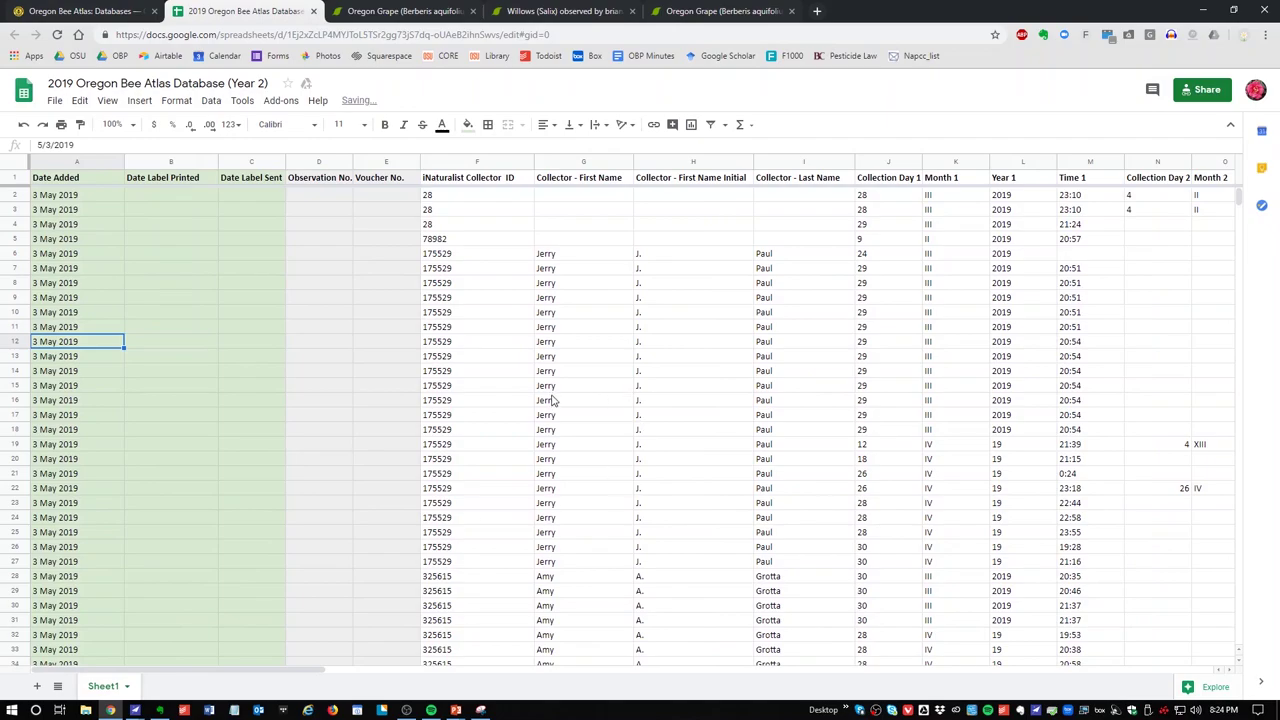
left_click(280, 458)
key("Left")
key("Left")
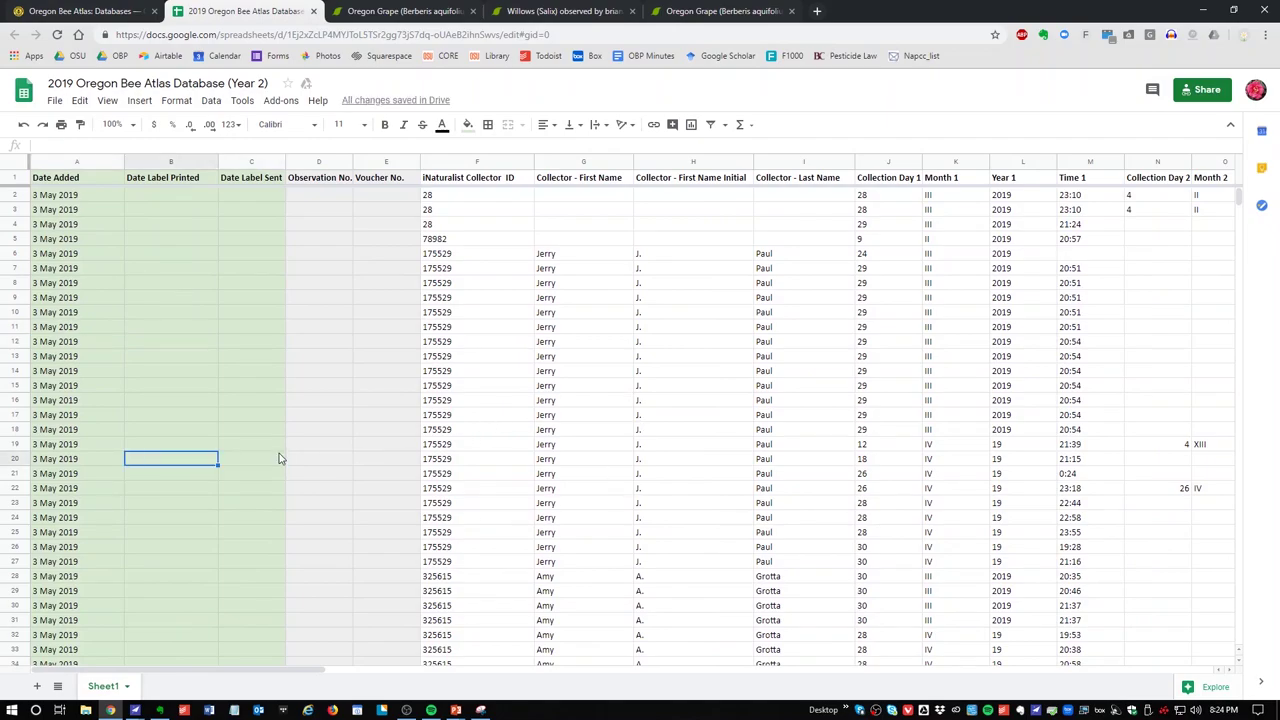
key("ctrl+z")
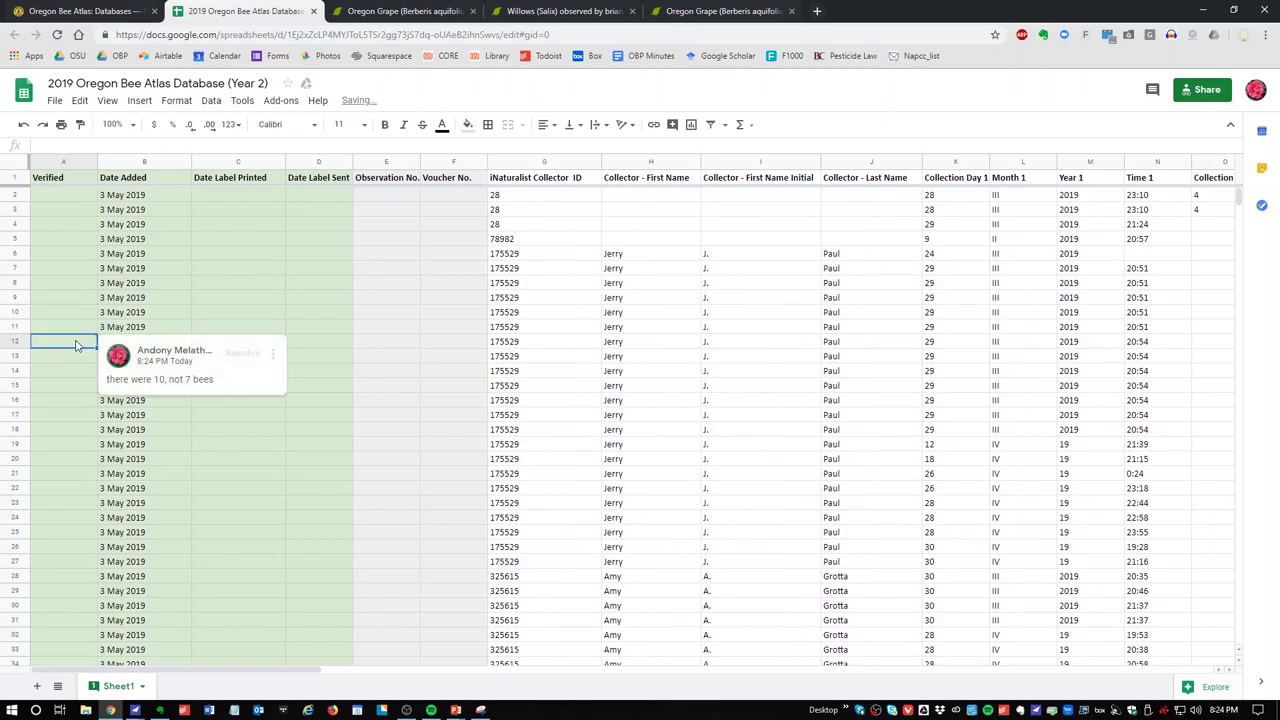
Delete the bee count comment from row 12's Verified cell.
left_click(273, 353)
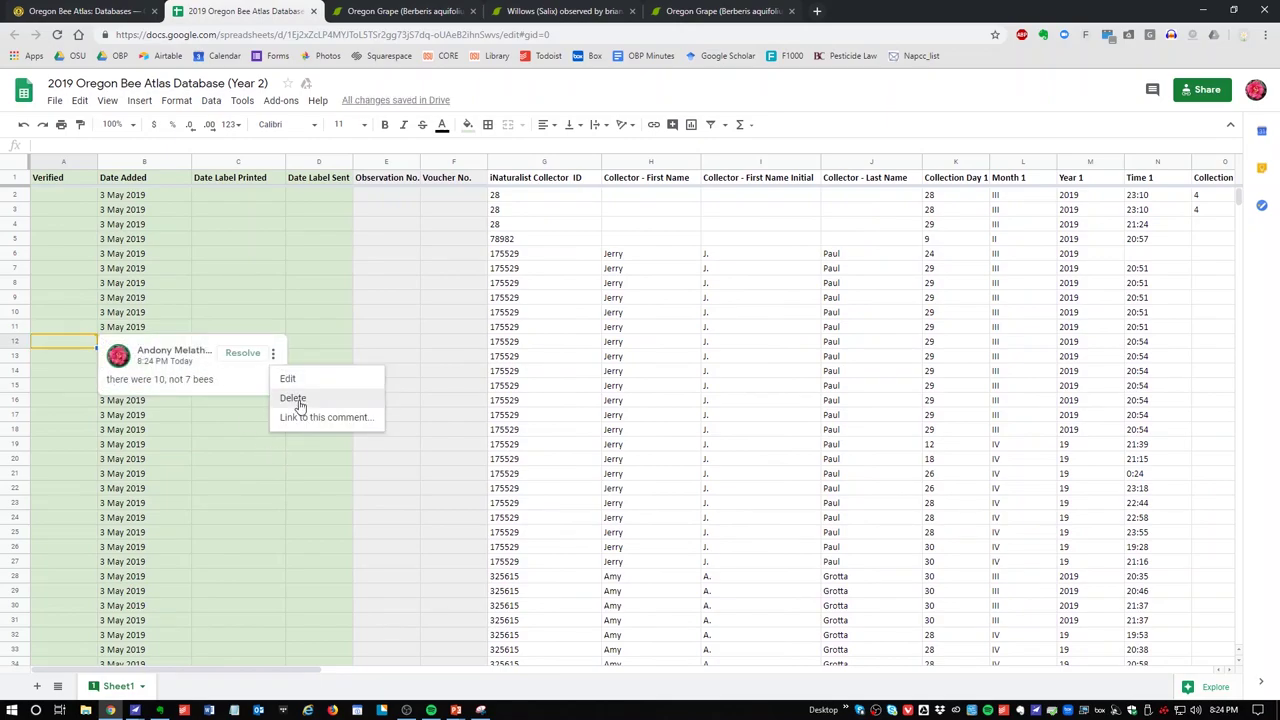
left_click(299, 407)
left_click(163, 361)
left_click(311, 449)
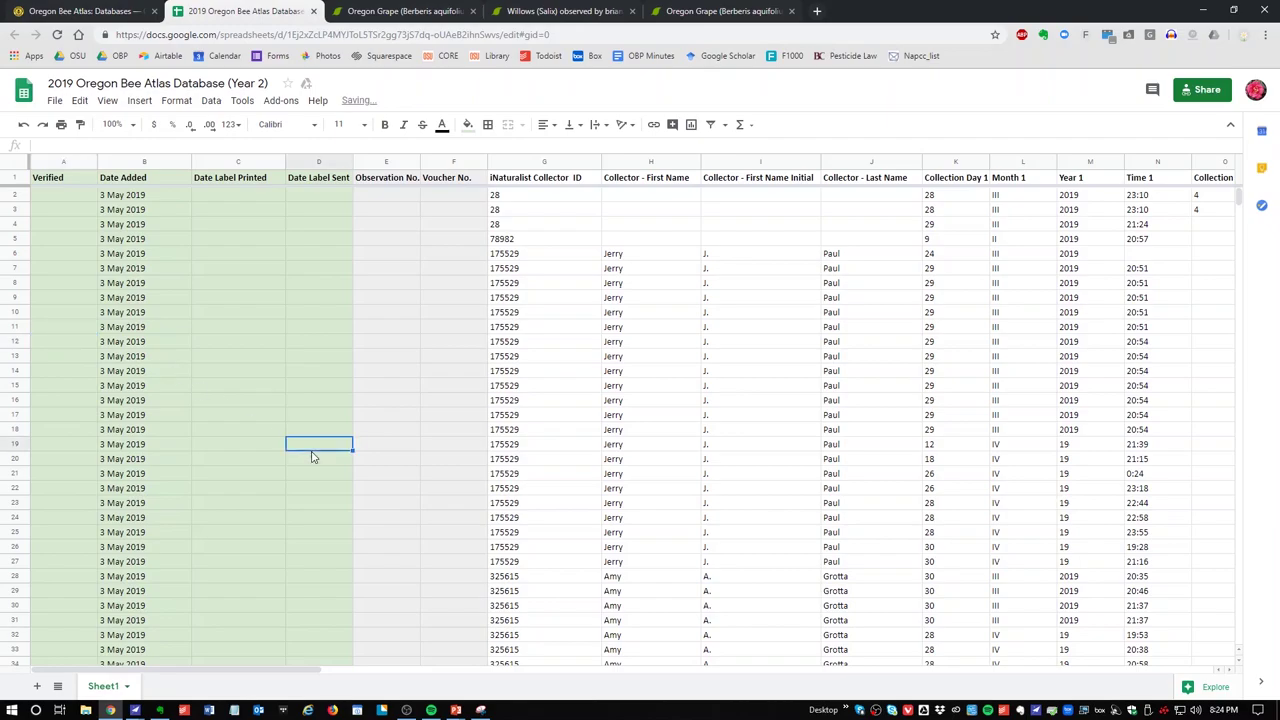
Look through row 19's collector and first collection date fields and return to its Verified field.
key("Right")
key("Right")
key("Right")
key("Right")
key("Right")
key("Right")
key("Right")
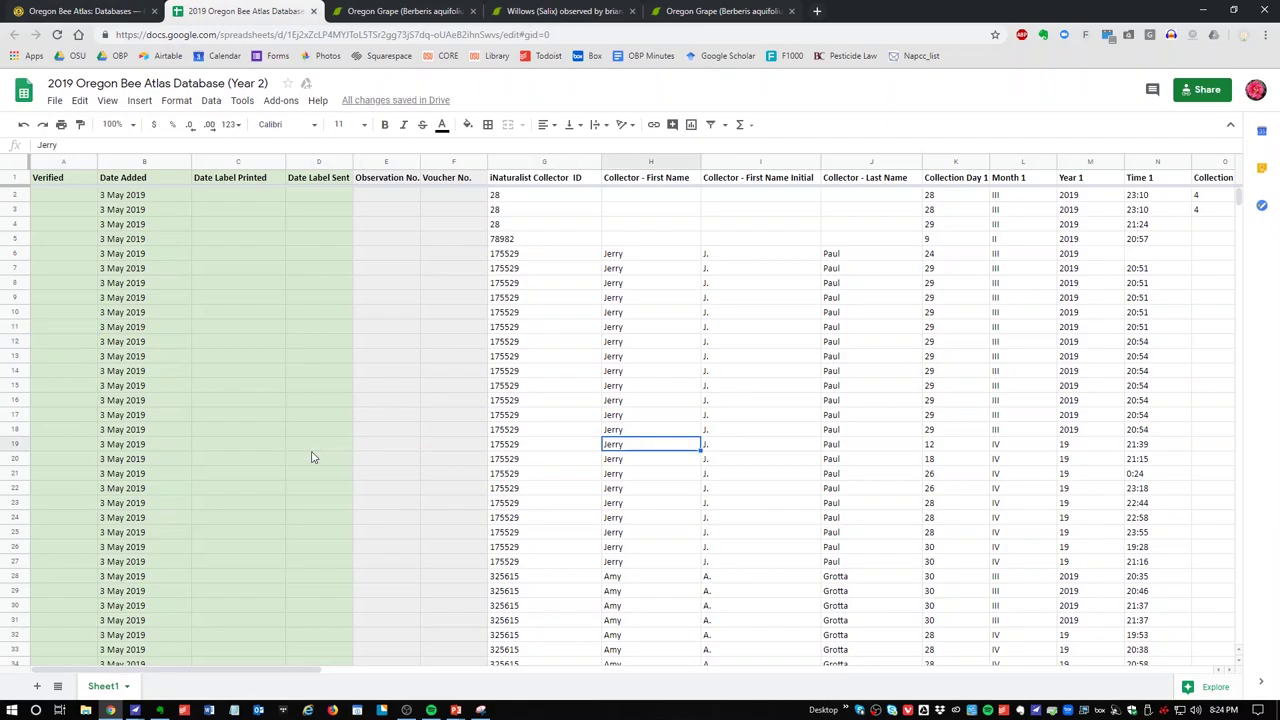
key("Right")
key("Right")
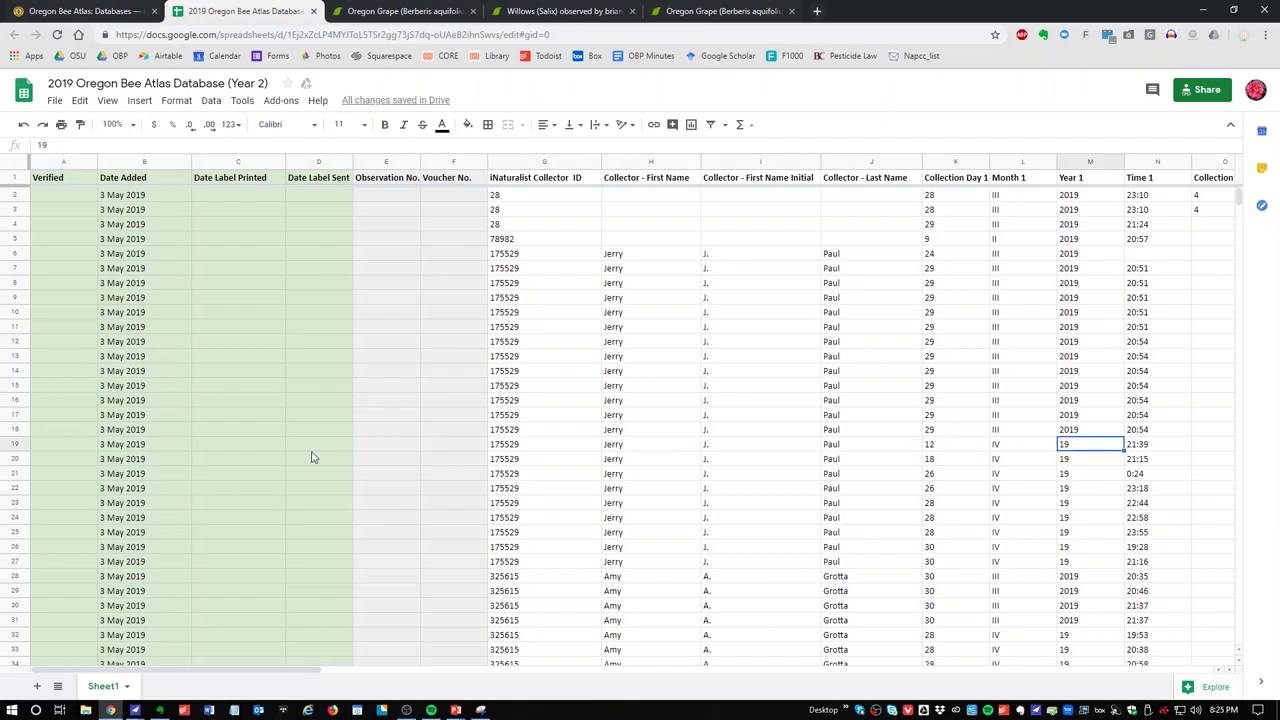
key("Left")
key("Left")
key("Left")
key("Left")
key("Left")
key("Left")
key("Left")
key("Left")
key("Left")
key("Left")
key("Left")
key("Left")
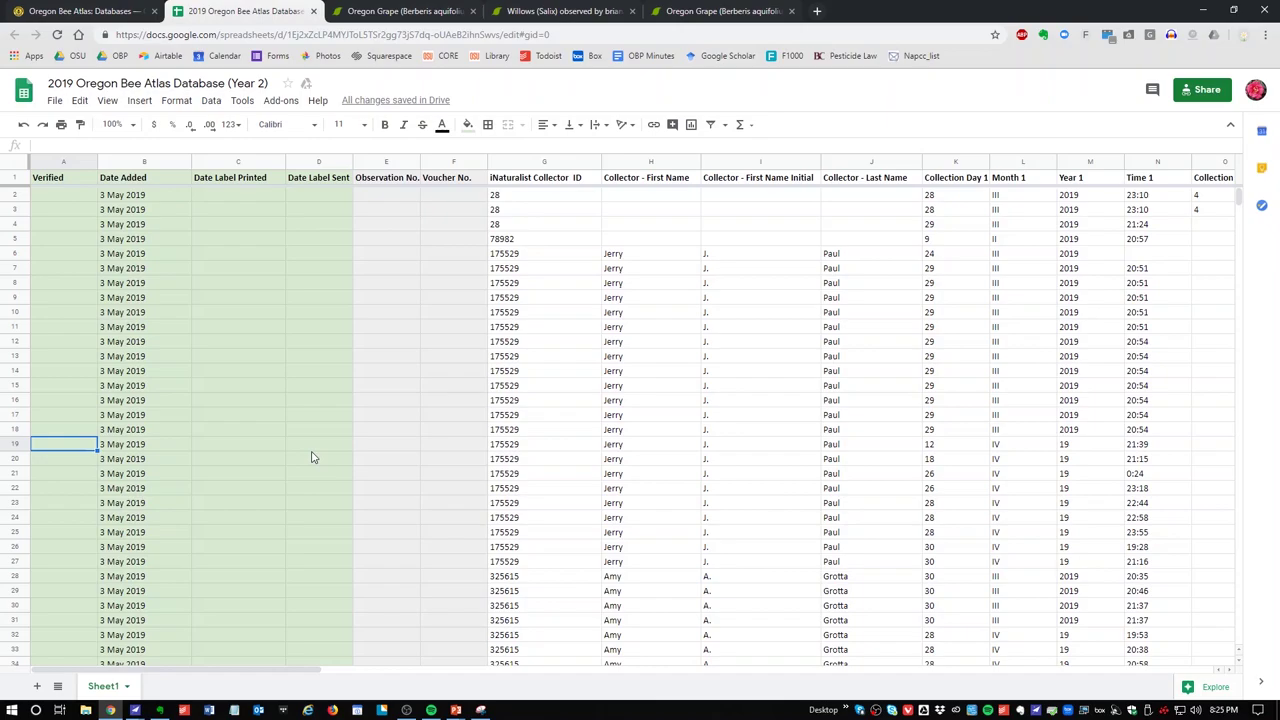
Examine row 19's fields from Verified through the second collection date and specimen fields to Country.
key("Right")
key("Right")
key("Right")
key("Right")
key("Right")
key("Right")
key("Right")
key("Right")
key("Right")
key("Right")
key("Right")
key("Right")
key("Right")
key("Right")
key("Right")
key("Right")
key("Right")
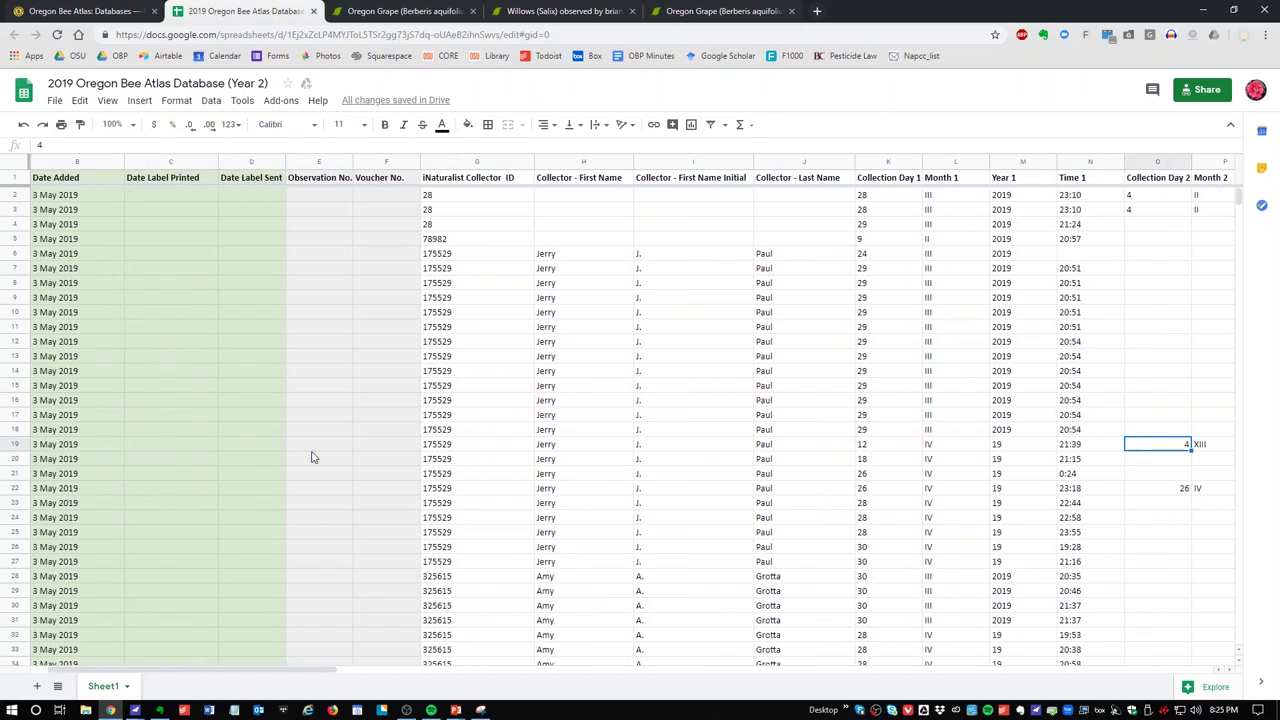
key("Right")
key("Right")
key("Right")
key("Right")
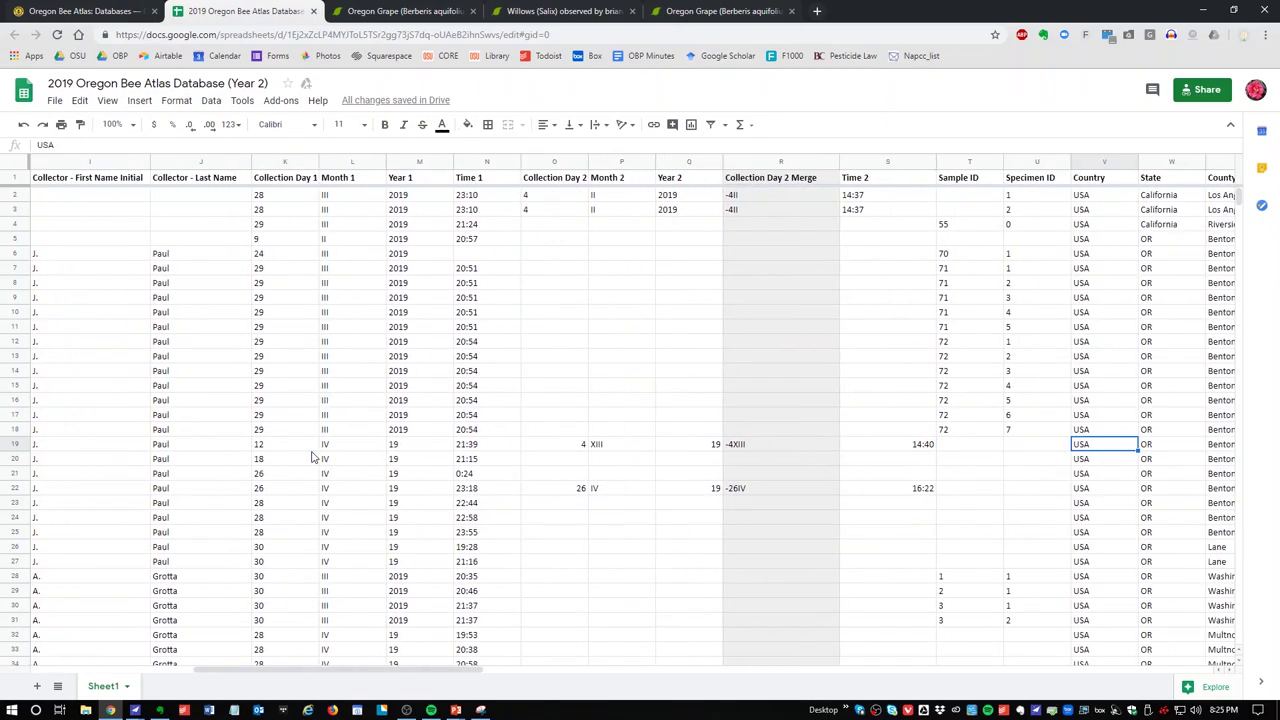
Go down to the records around row 147 and follow sample 2's Specimen IDs up to its first entries.
key("Page_Down")
key("Page_Down")
key("Page_Down")
key("Page_Down")
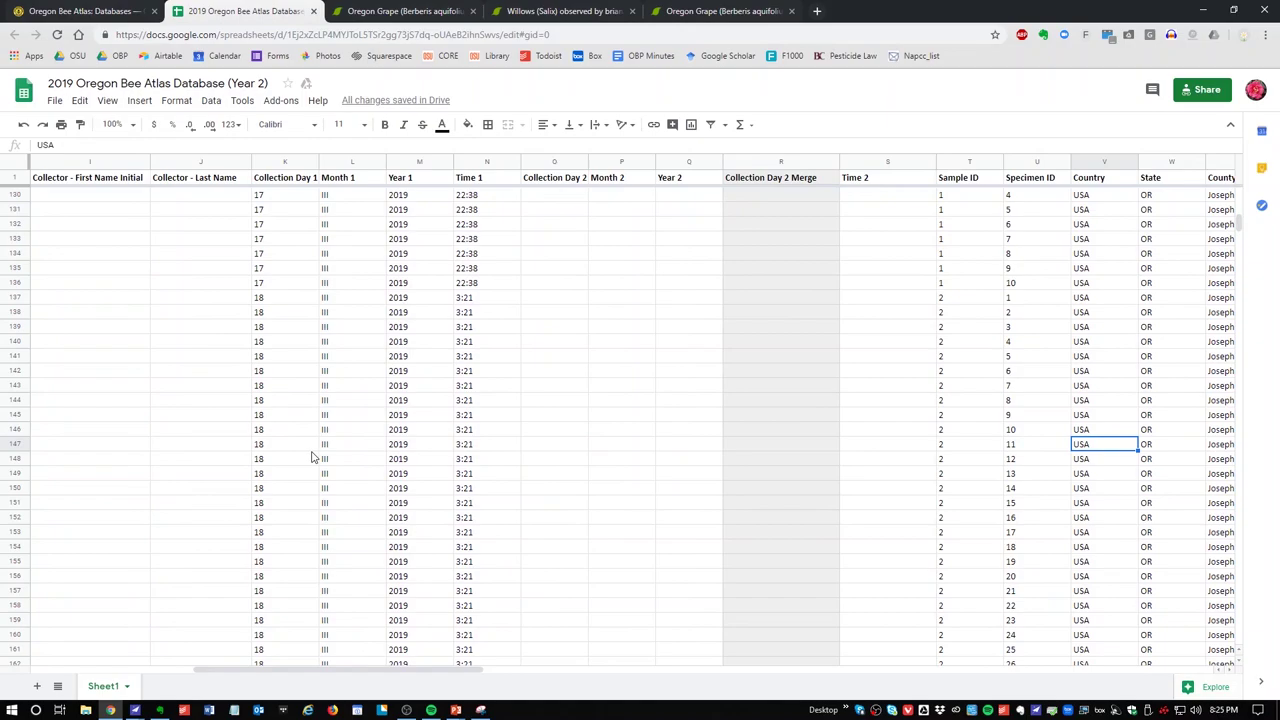
key("Left")
key("Up")
key("Up")
key("Up")
key("Up")
key("Up")
key("Up")
key("Up")
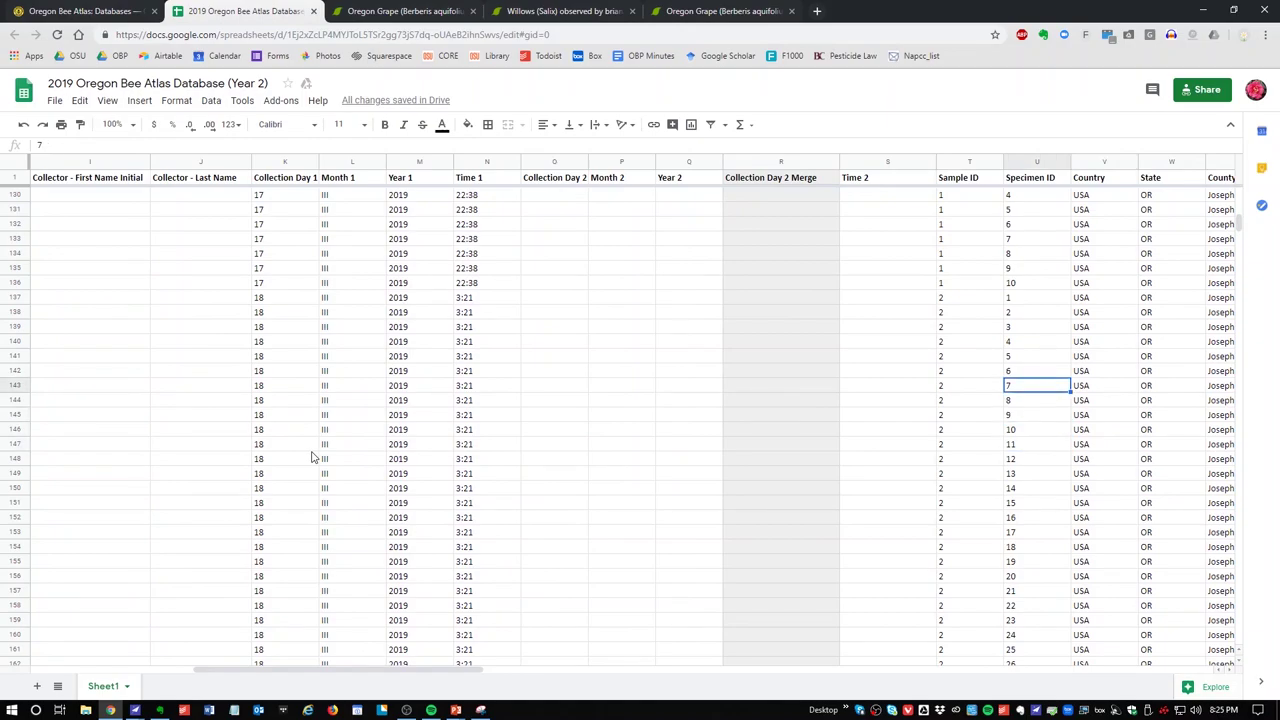
key("Up")
key("Up")
key("Up")
key("Down")
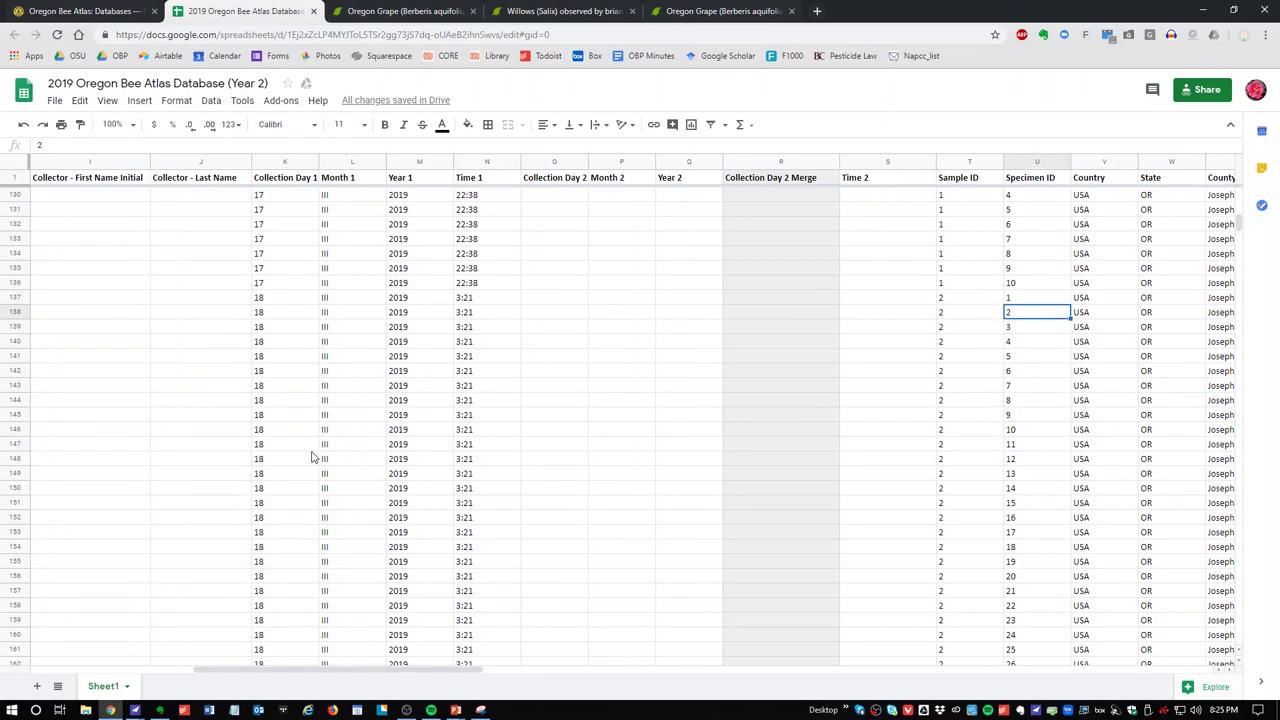
Follow sample 2's Specimen IDs down to the sample's last entry in row 163.
key("Down")
key("Down")
key("Down")
key("Down")
key("Down")
key("Down")
key("Down")
key("Down")
key("Down")
key("Down")
key("Down")
key("Down")
key("Down")
key("Down")
key("Down")
key("Down")
key("Down")
key("Down")
key("Down")
key("Down")
key("Down")
key("Down")
key("Down")
key("Down")
key("Down")
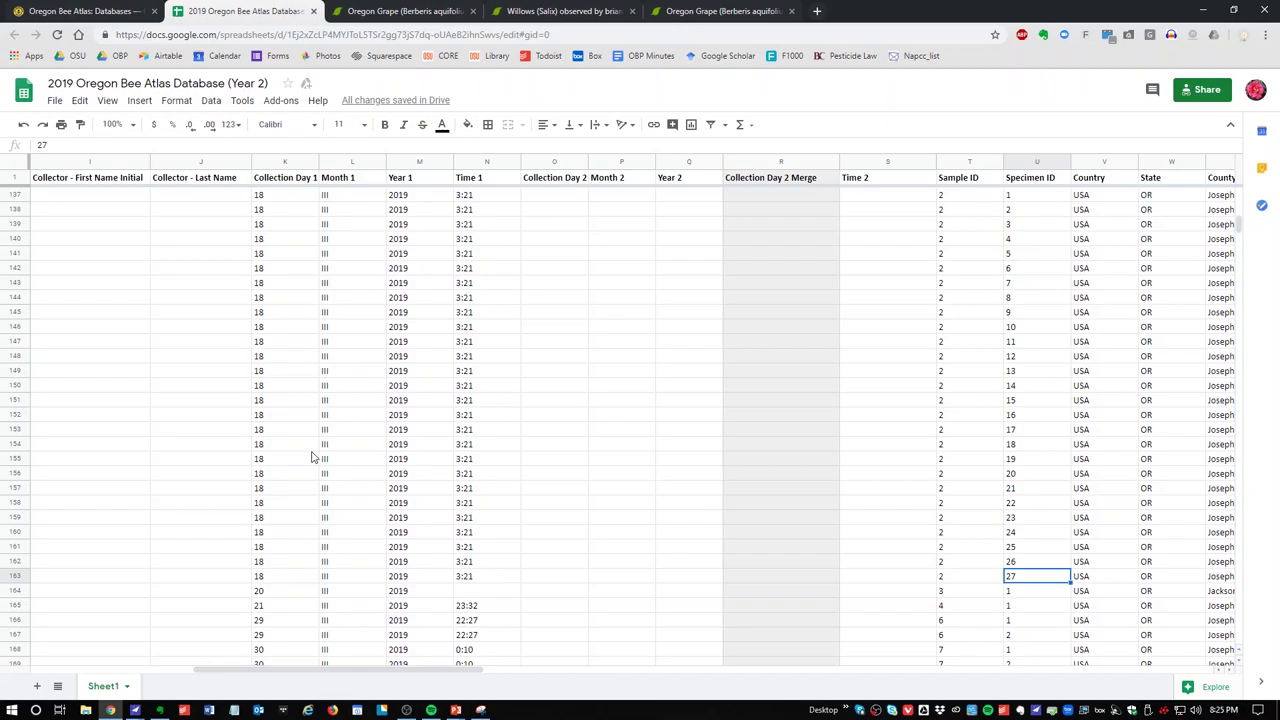
Mark rows 152 to 157 as verified by entering v in row 152's Verified cell and filling it down.
left_click(250, 415)
key("Home")
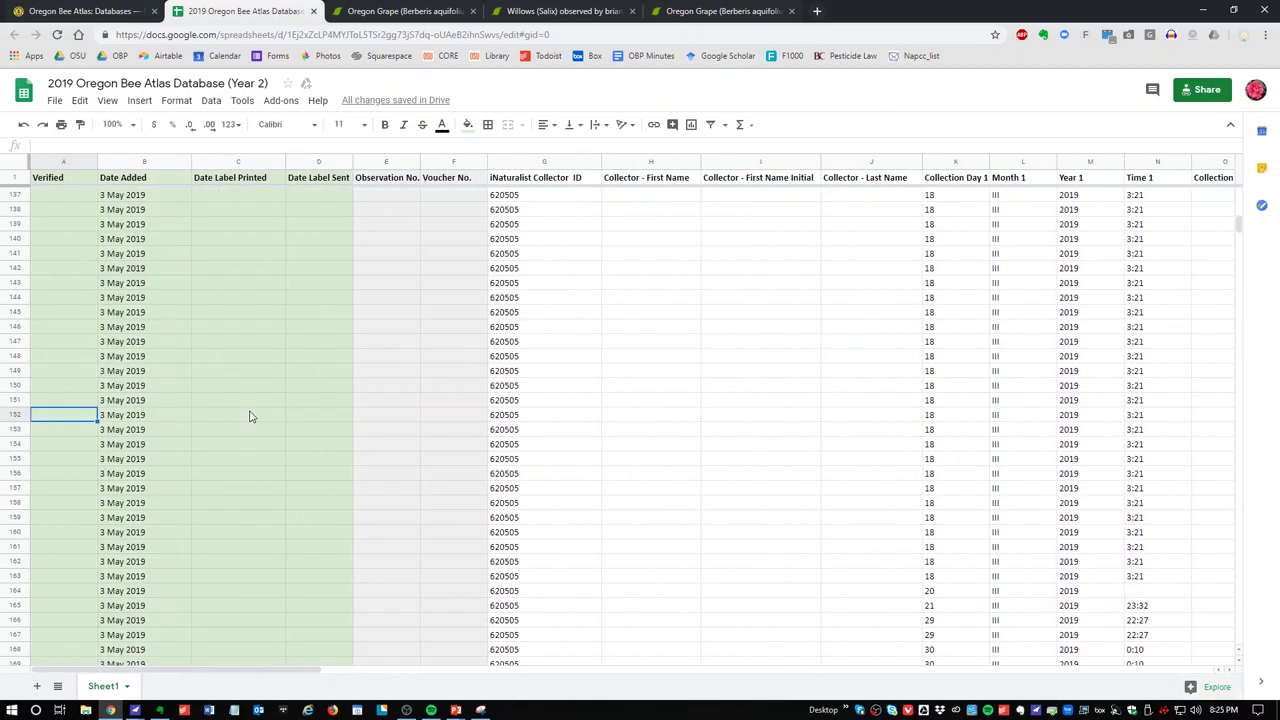
type("V")
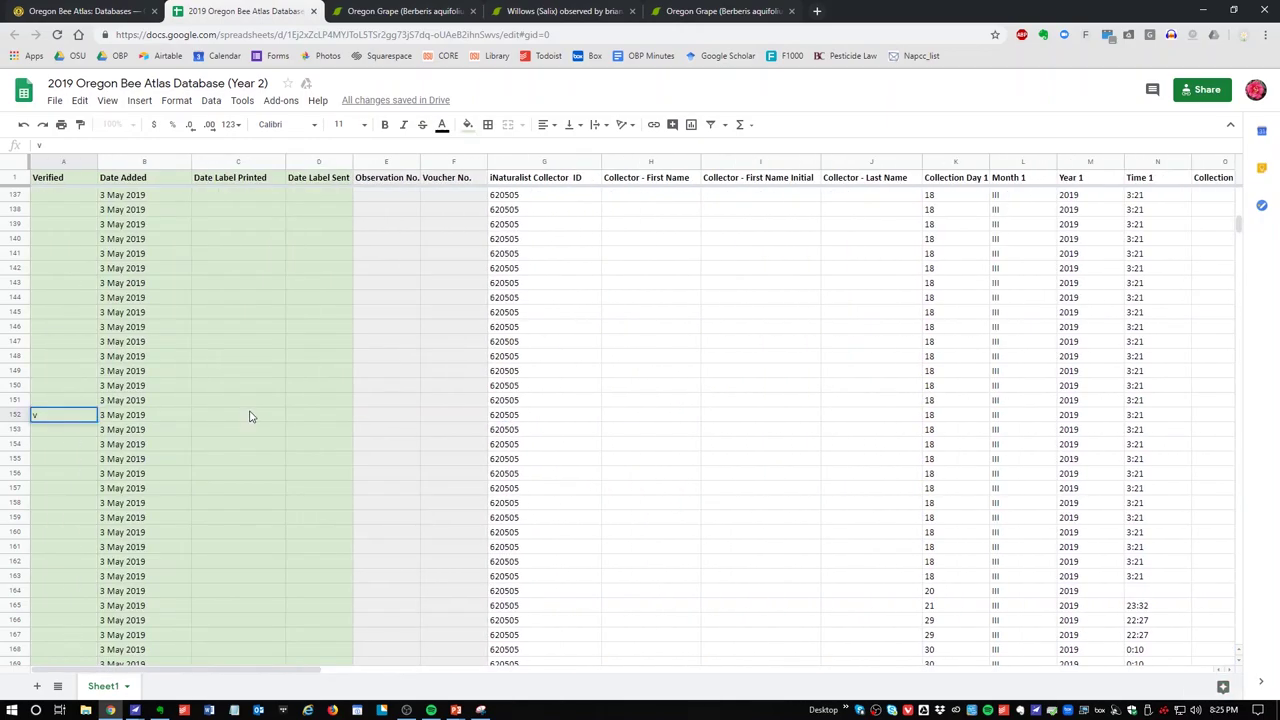
key("Return")
key("Up")
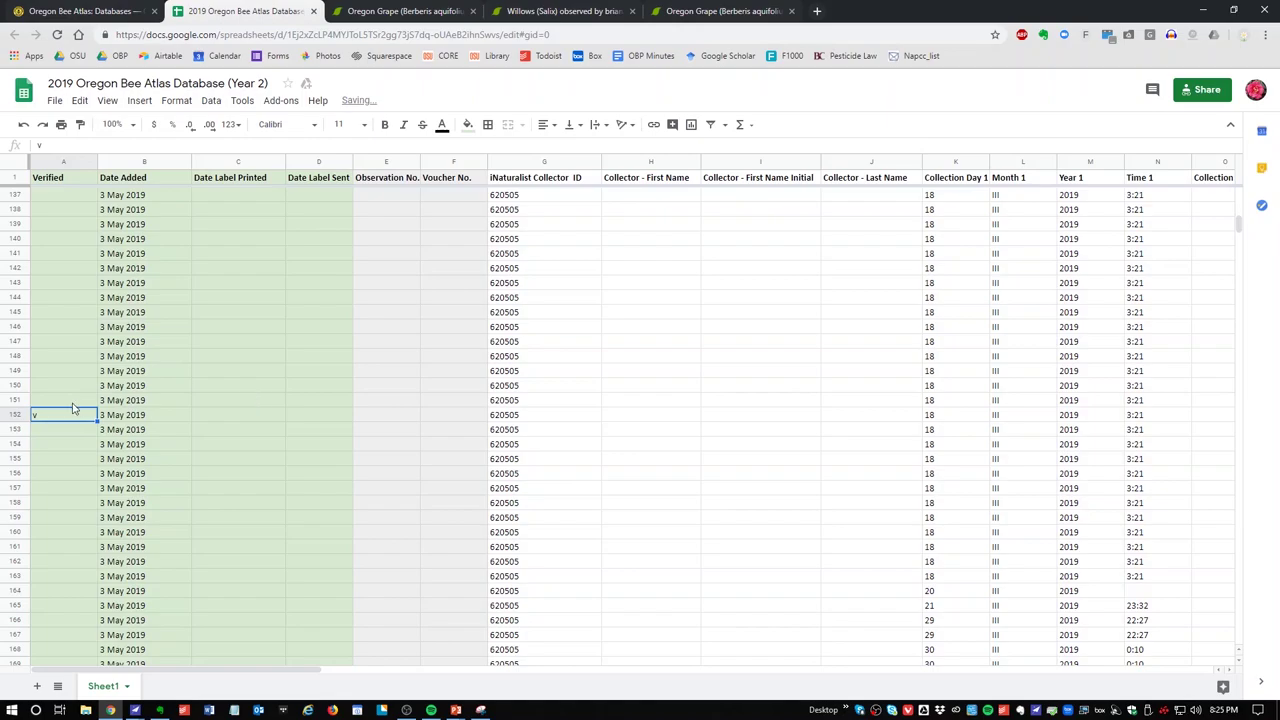
left_click_drag(97, 421, 95, 475)
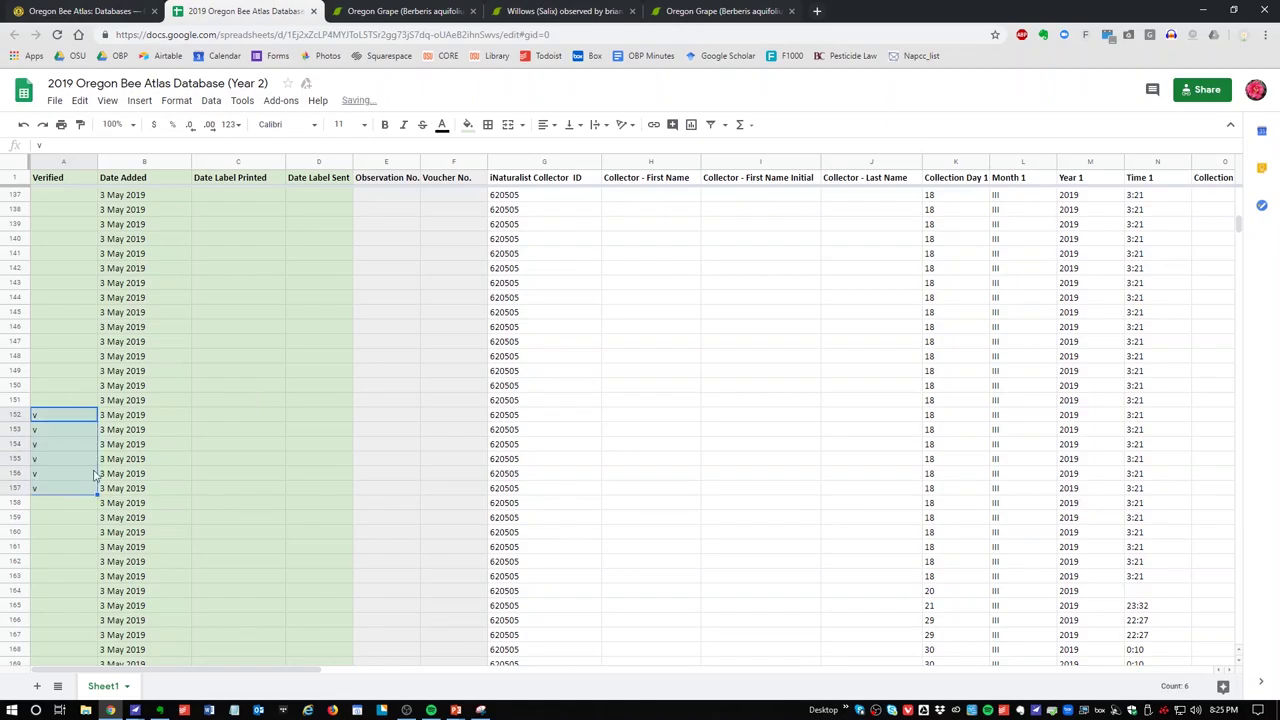
Start a comment on the marked Verified cells, discard it, and clear the v marks from rows 152 to 157.
right_click(68, 418)
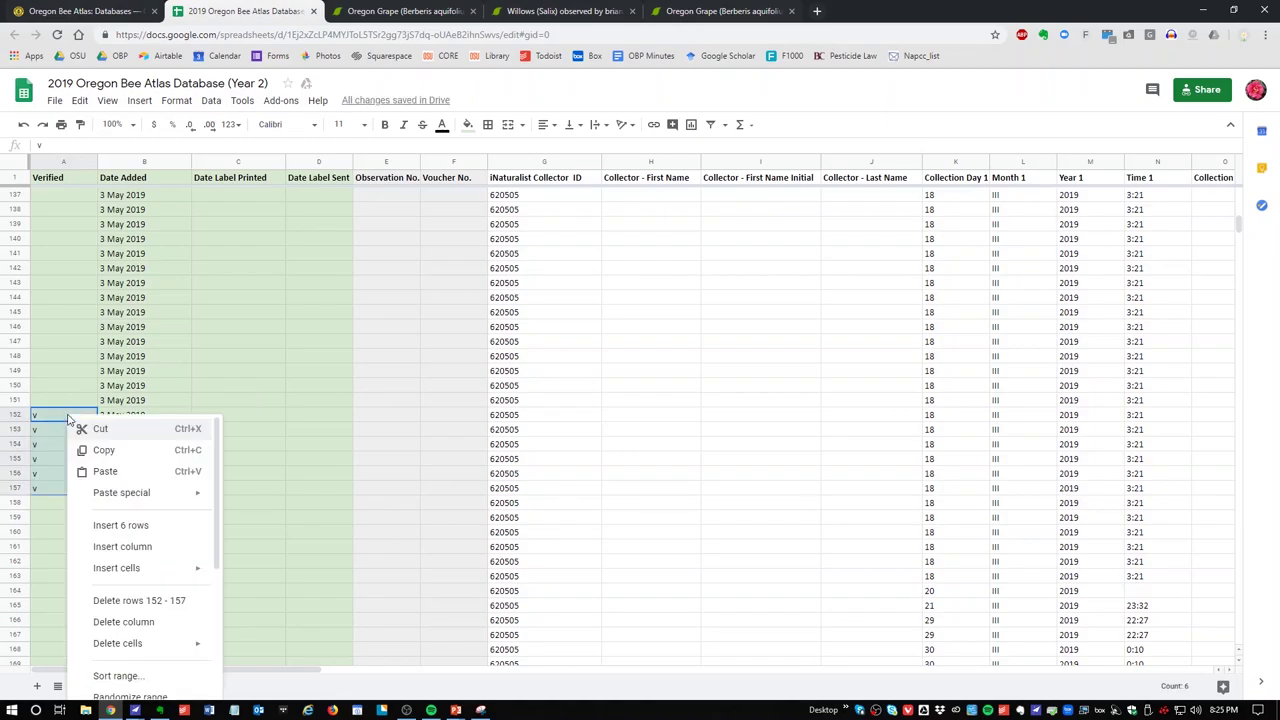
scroll(210, 570, "down", 3)
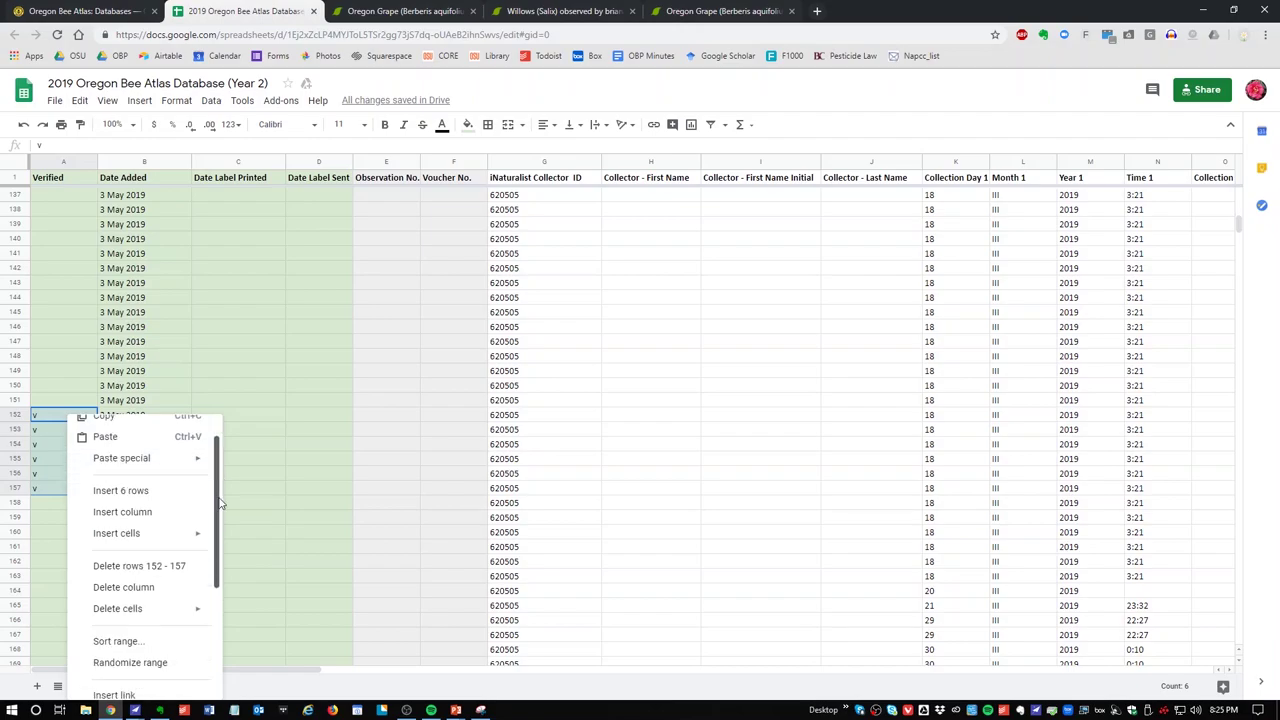
scroll(225, 580, "down", 2)
left_click(142, 619)
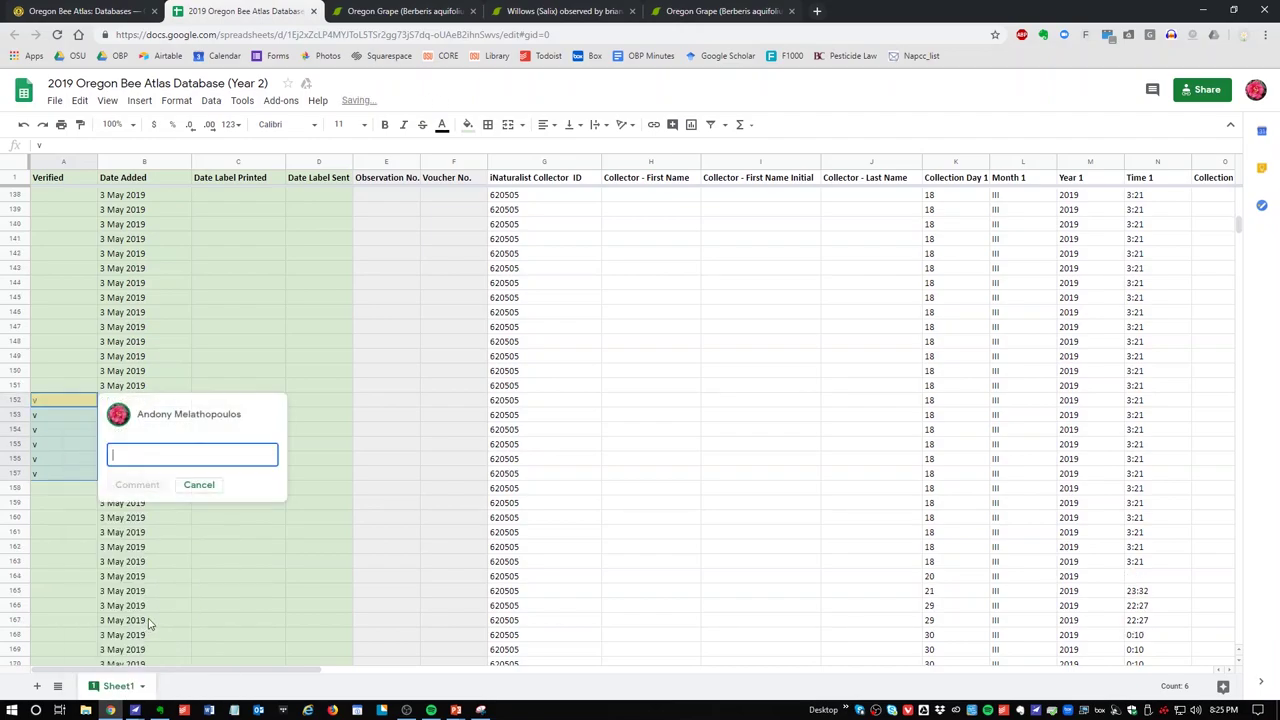
left_click(200, 485)
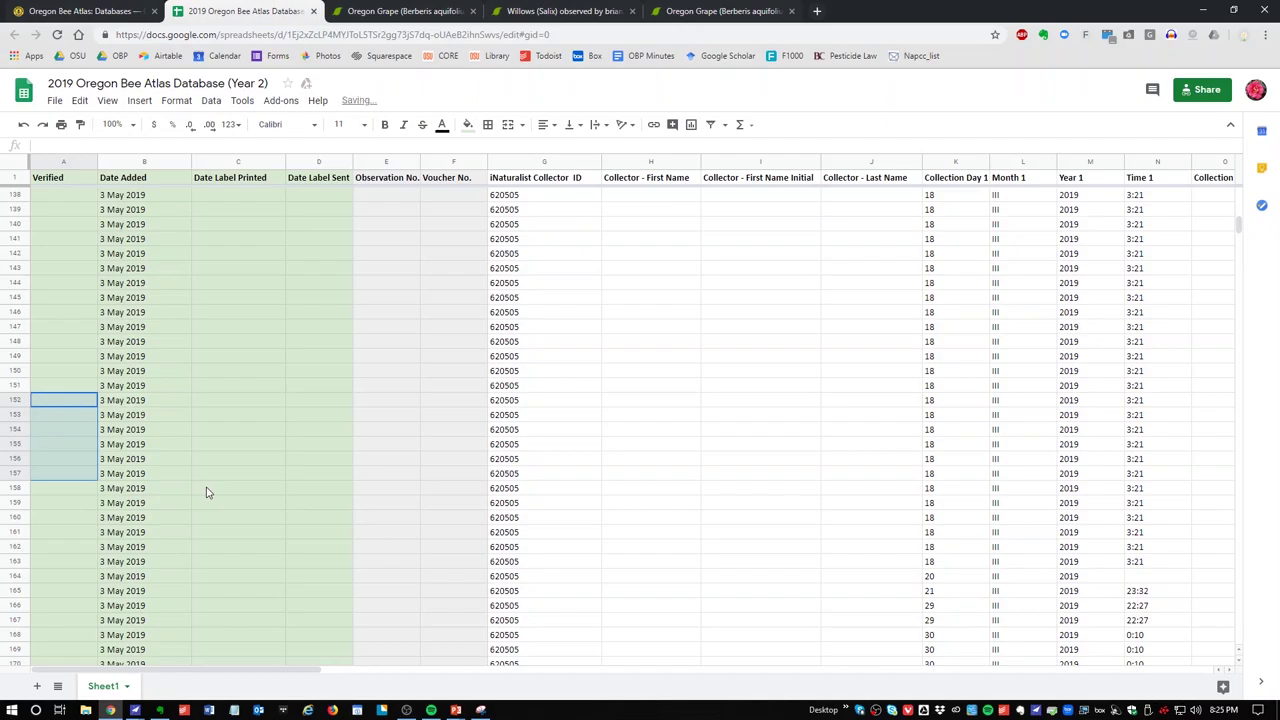
key("Delete")
Go across row 152's fields to the determination columns and stop at Det. Volunteer - Family.
key("Right")
key("Right")
key("Right")
key("Right")
key("Right")
key("Right")
key("Right")
key("Right")
key("Right")
key("Right")
key("Right")
key("Right")
key("Right")
key("Right")
key("Right")
key("Right")
key("Right")
key("Right")
key("Right")
key("Right")
key("Right")
key("Right")
key("Right")
key("Right")
key("Right")
key("Right")
key("Right")
key("Right")
key("Right")
key("Right")
key("Right")
key("Right")
key("Right")
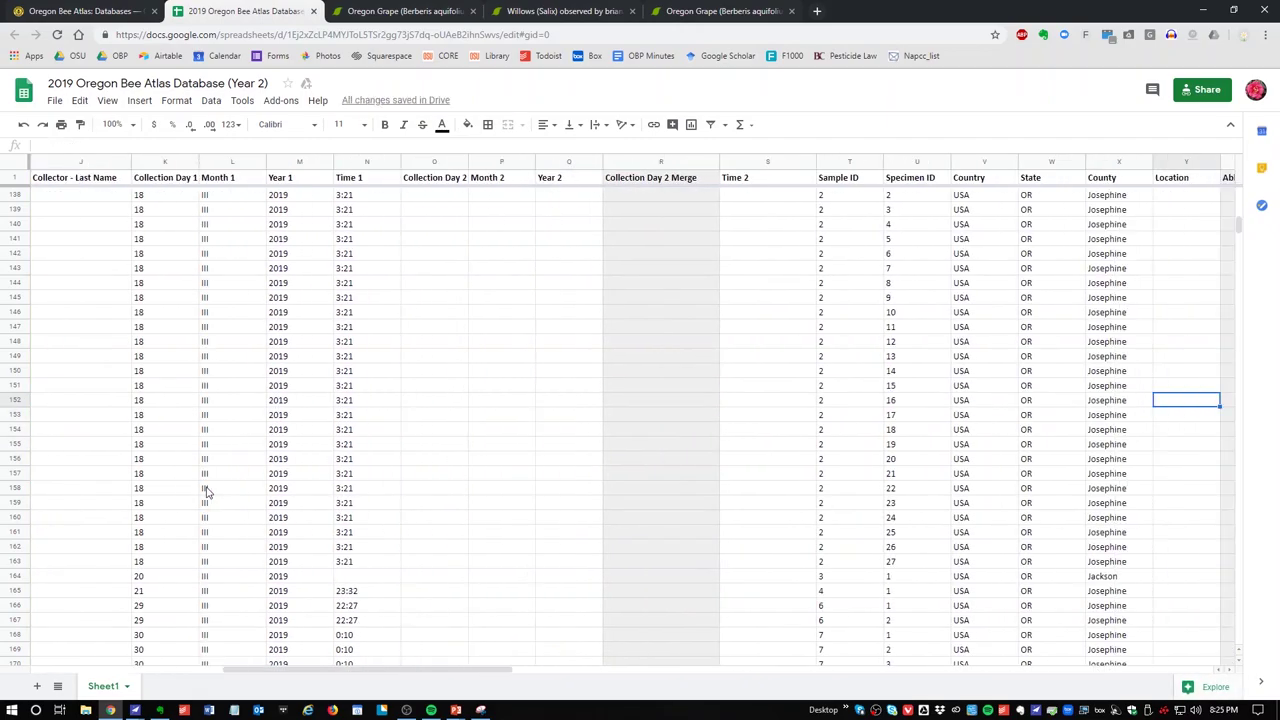
key("Right")
key("Right")
key("Right")
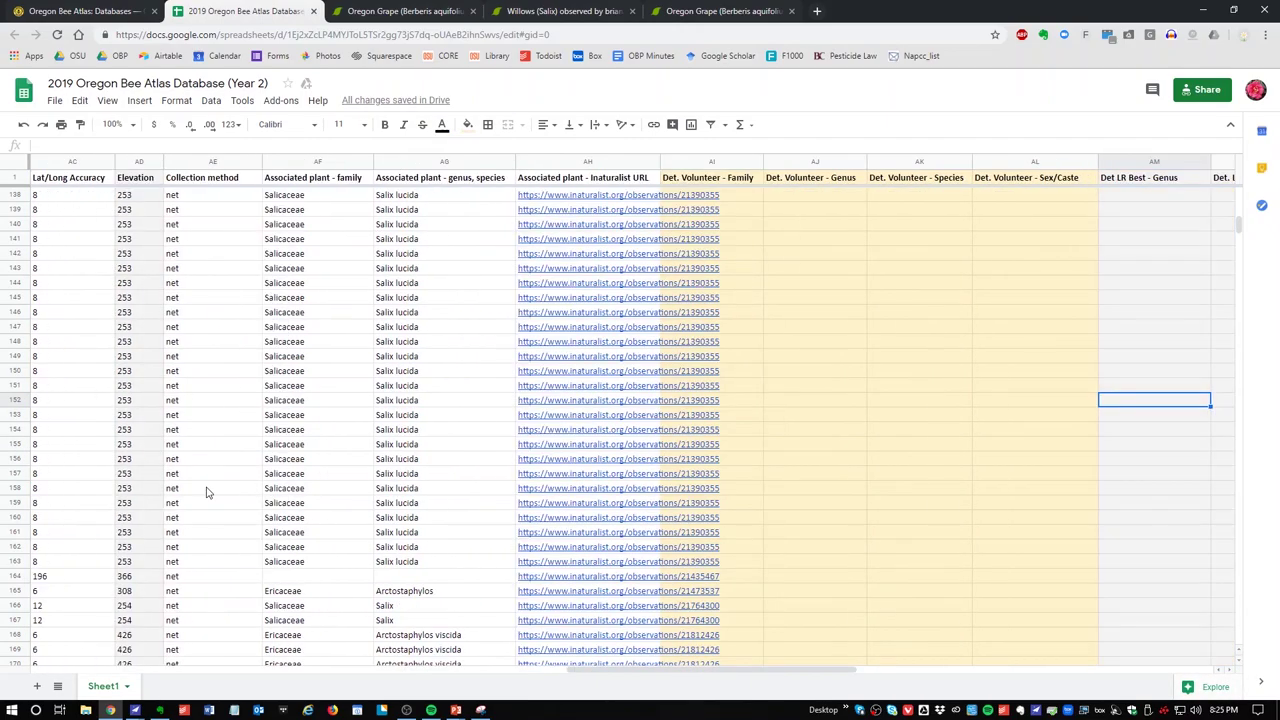
key("Left")
key("Left")
key("Left")
key("Left")
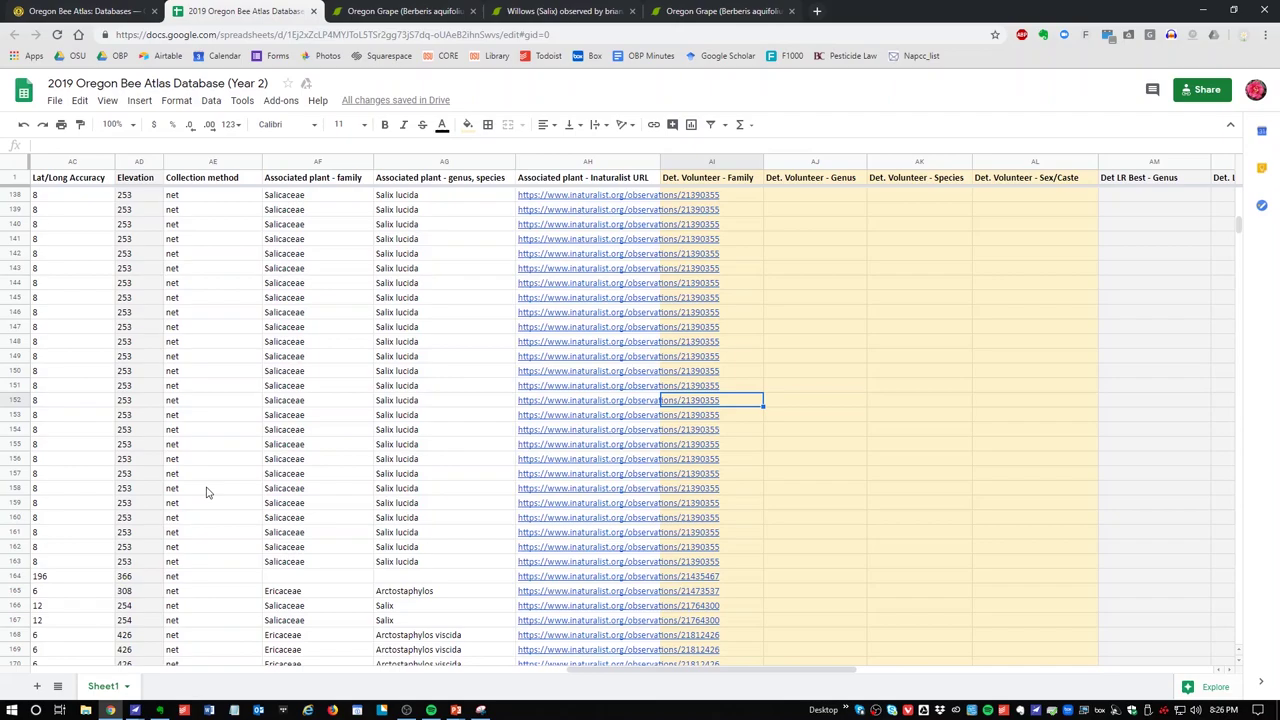
Examine row 152's volunteer determination fields for Family, Genus, Species and Sex/Caste.
key("Right")
key("Right")
key("Right")
key("Left")
key("Left")
key("Left")
key("Right")
key("Right")
key("Right")
key("Right")
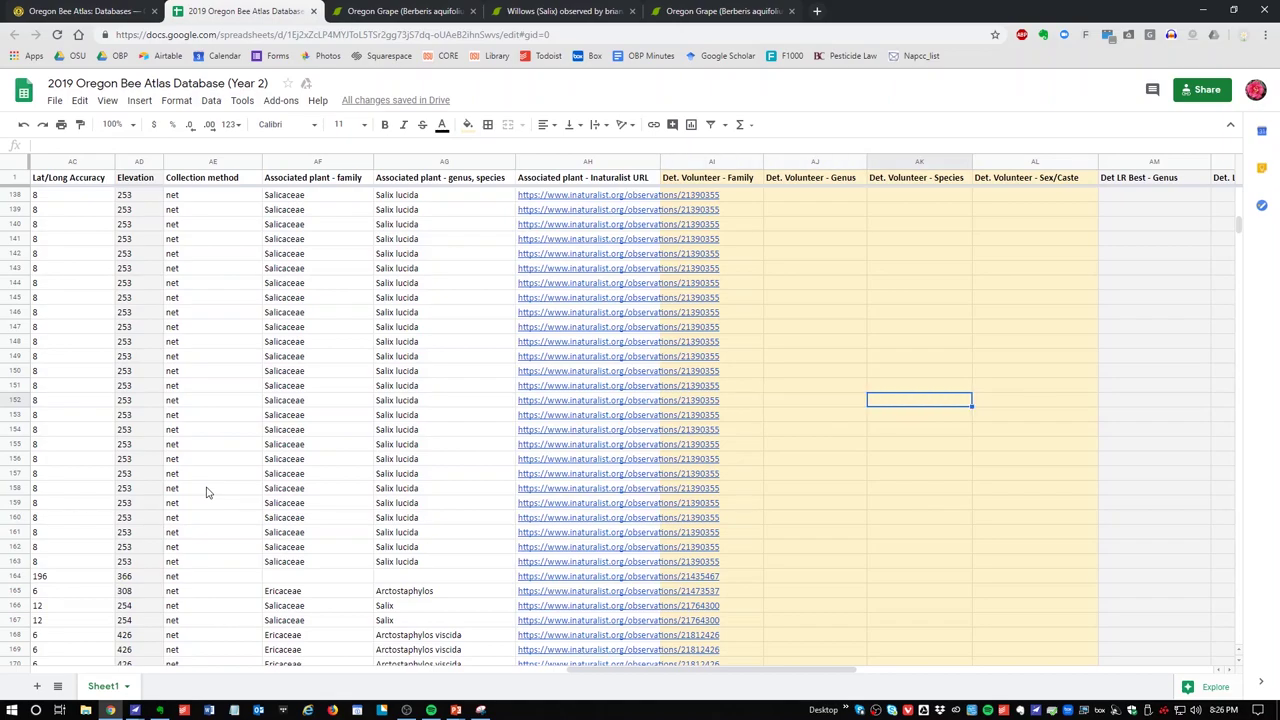
key("Left")
key("Left")
key("Left")
key("Left")
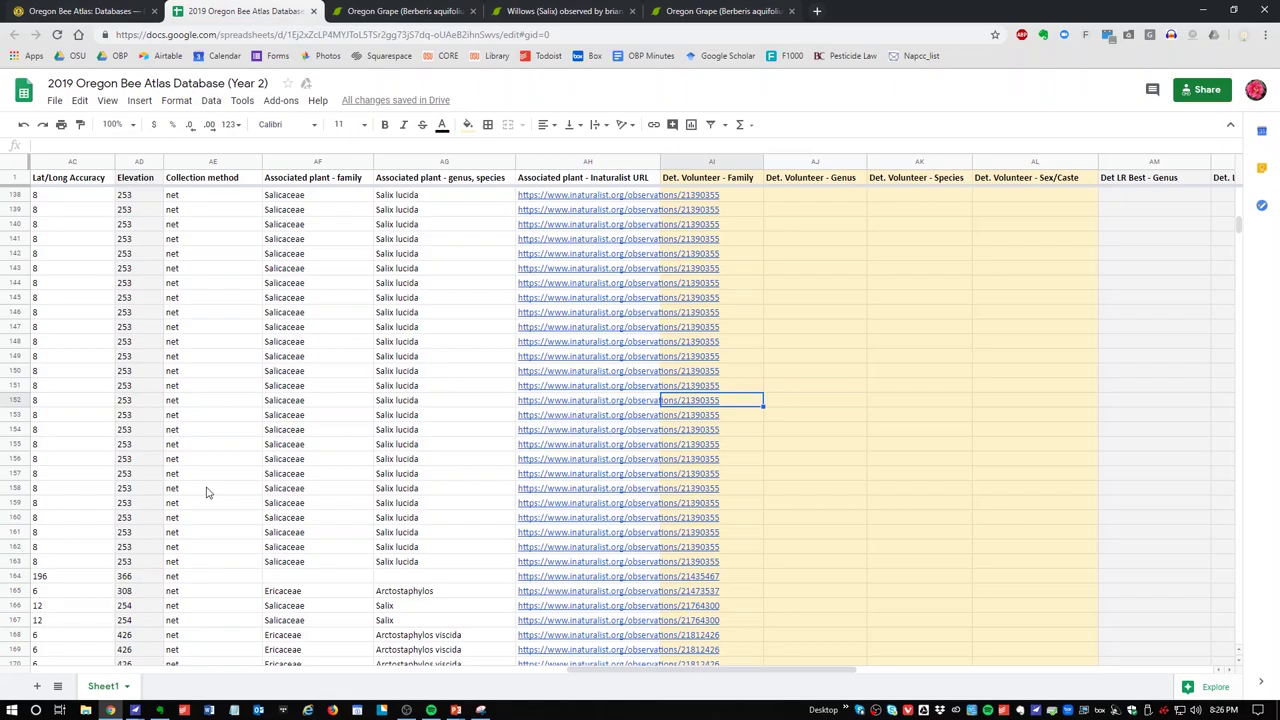
key("Right")
key("Right")
key("Right")
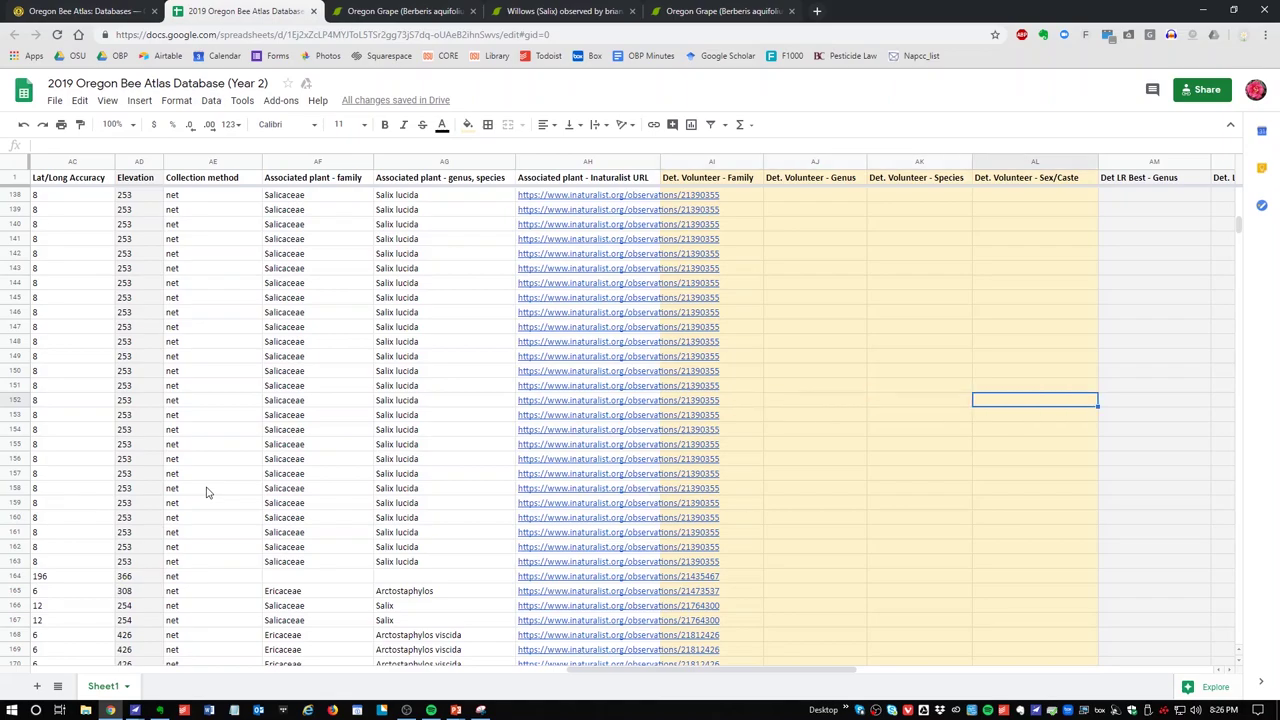
key("Left")
key("Left")
key("Left")
key("Left")
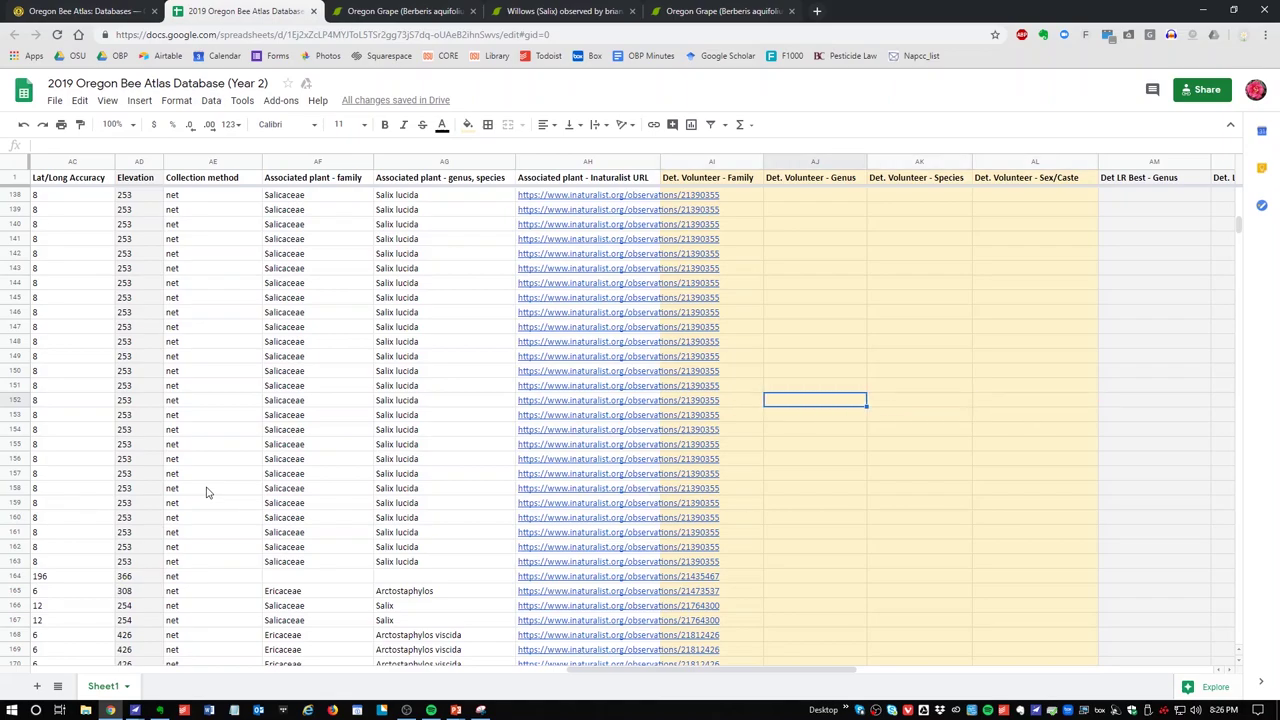
key("Right")
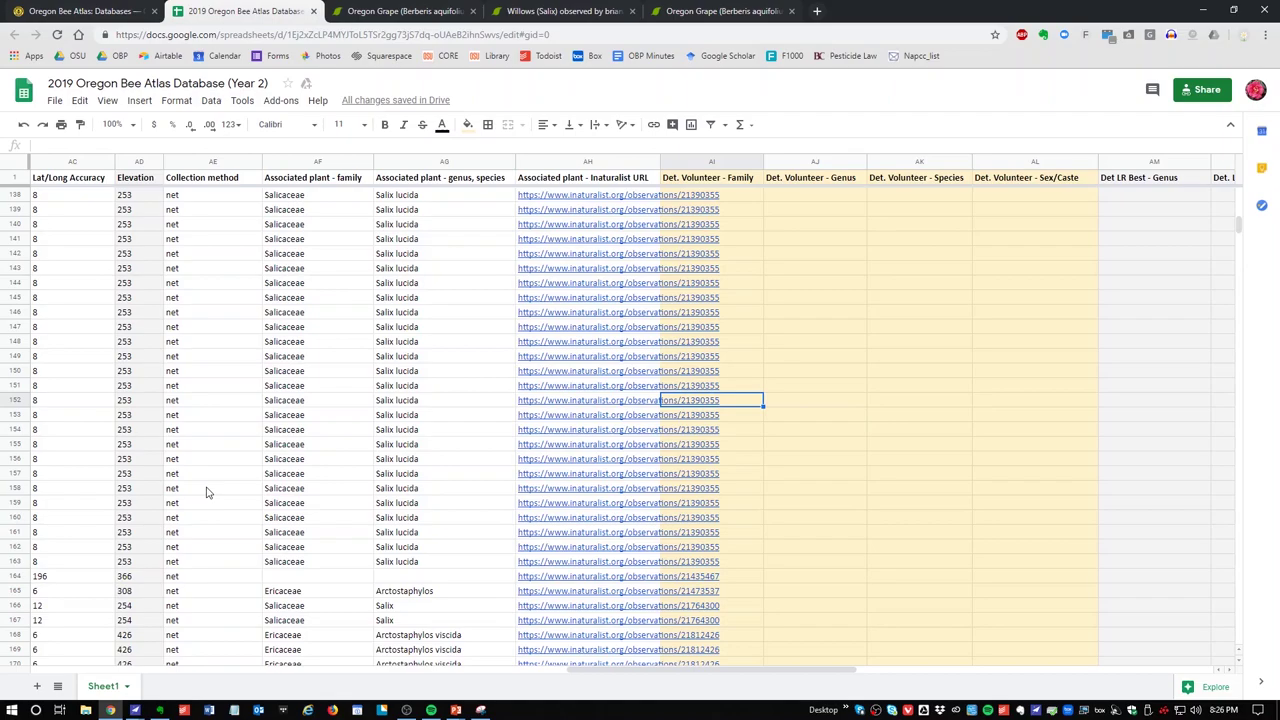
key("Right")
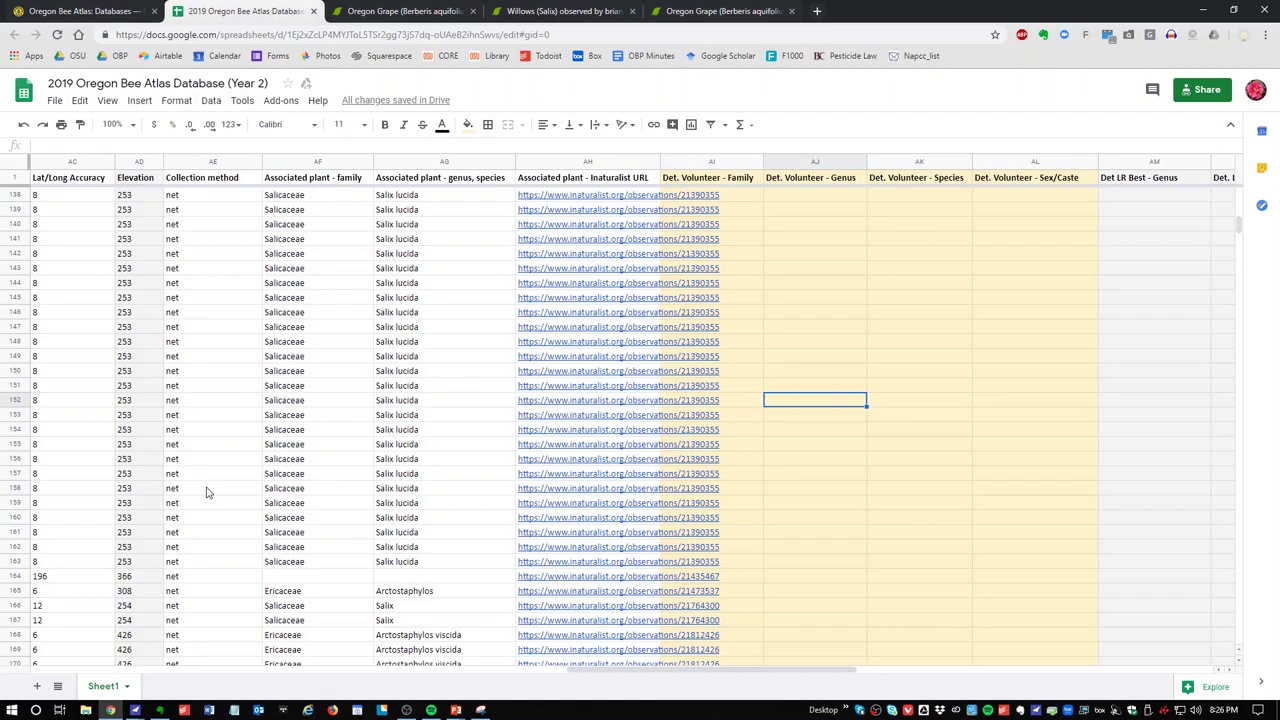
key("Right")
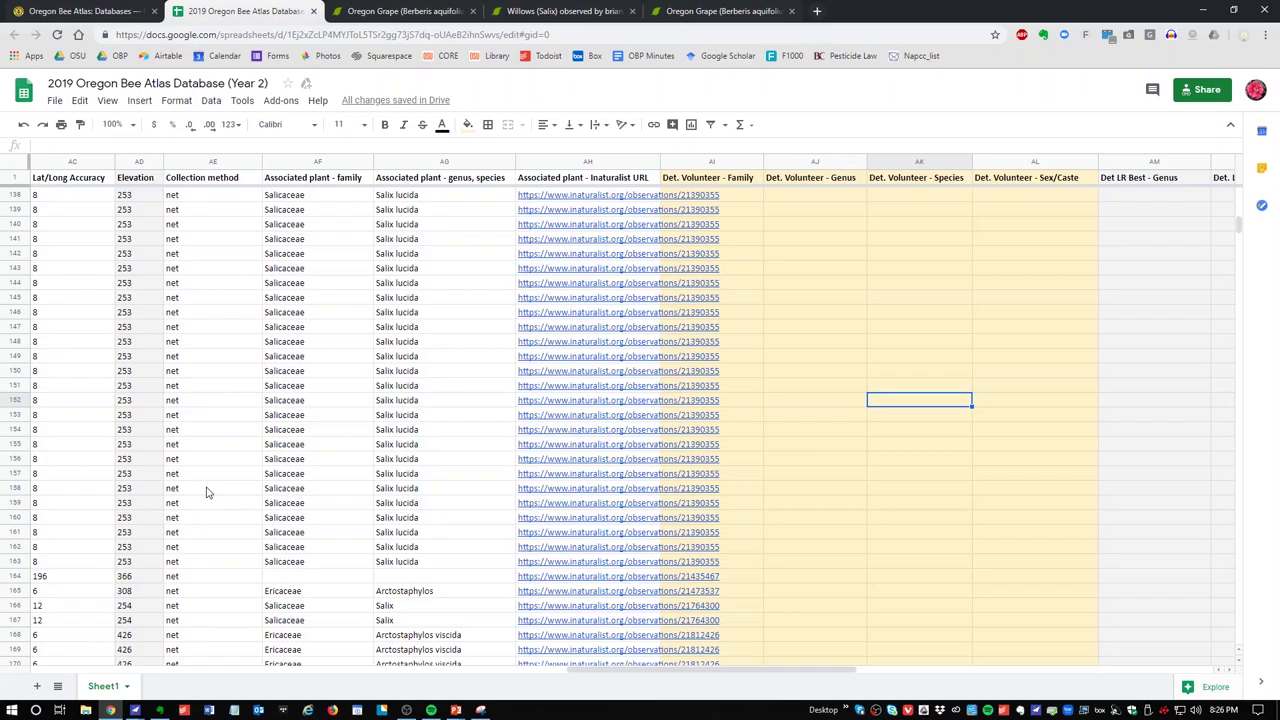
key("Right")
key("Left")
key("Left")
key("Left")
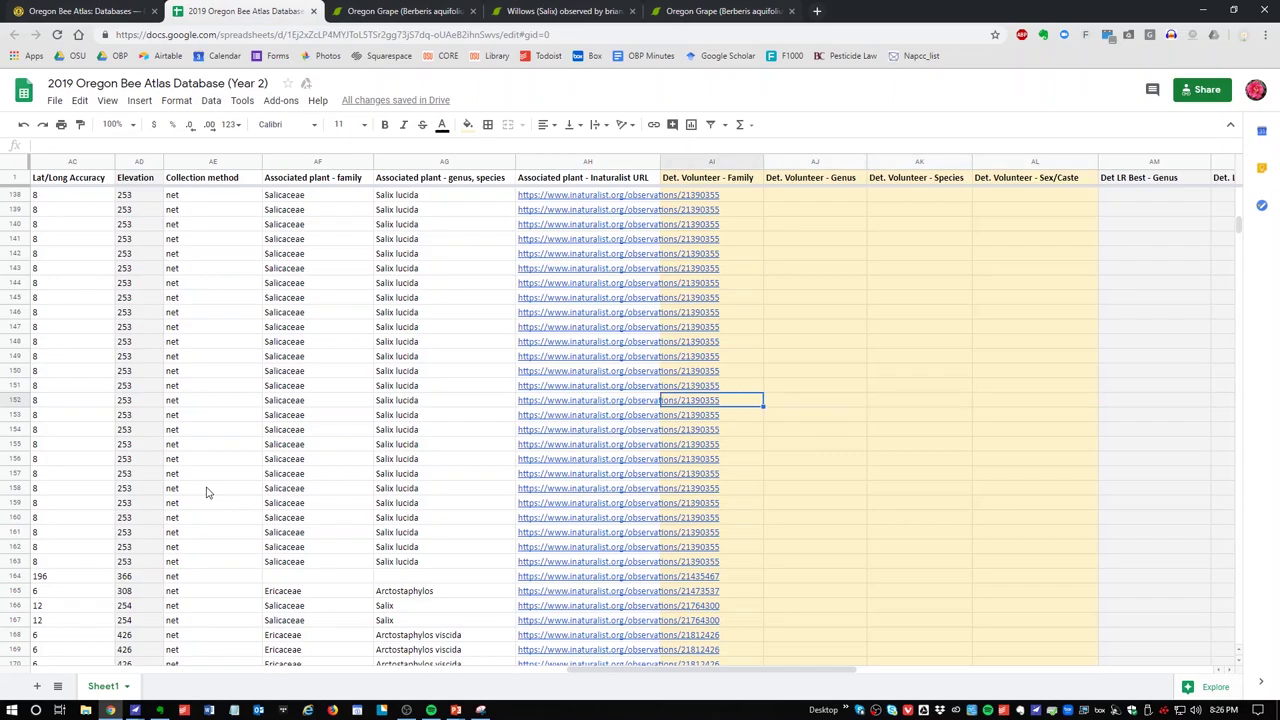
Examine row 152's Det LR Best fields for Genus, Species and Sex/Caste.
key("Right")
key("Right")
key("Right")
key("Right")
key("Right")
key("Right")
key("Right")
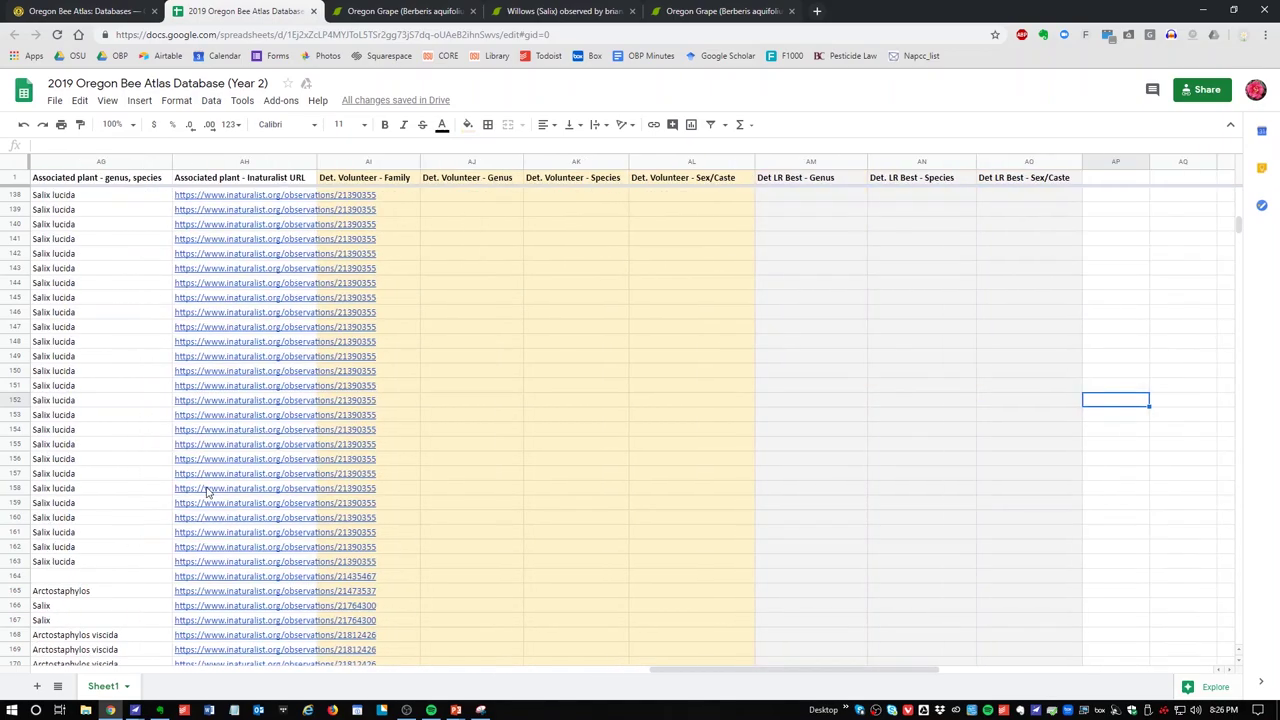
key("Left")
key("Left")
key("Left")
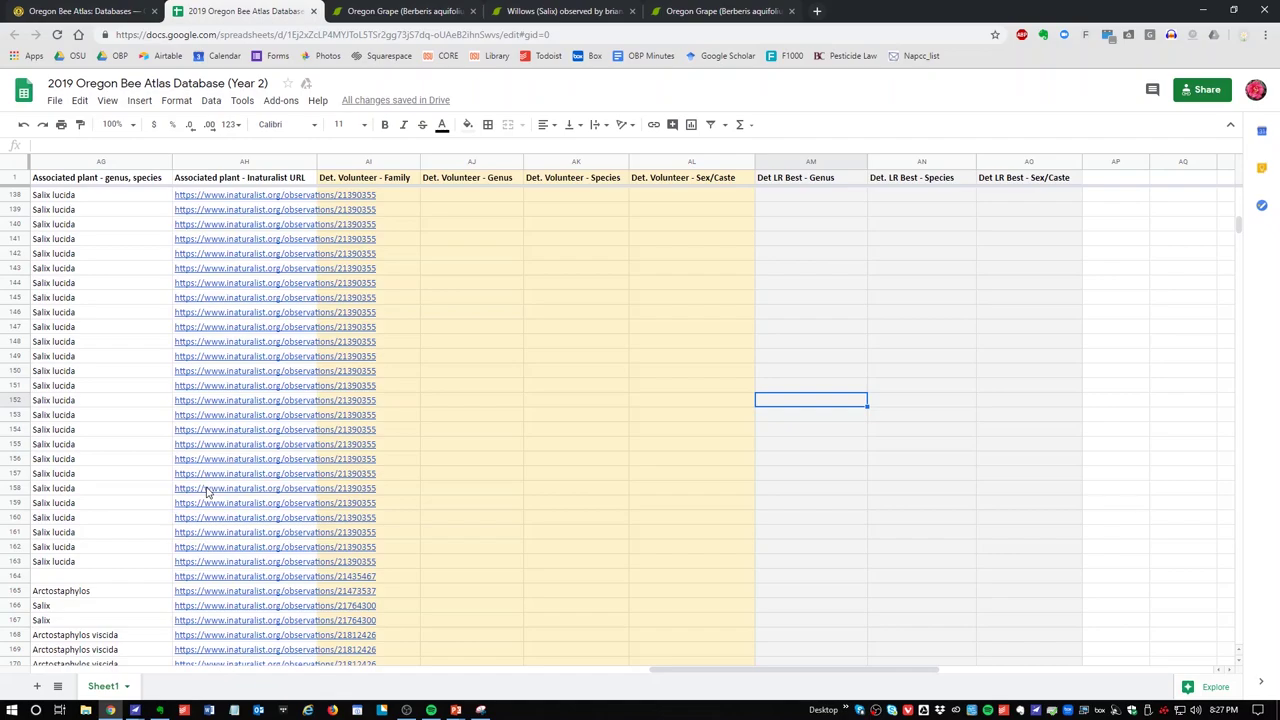
key("Right")
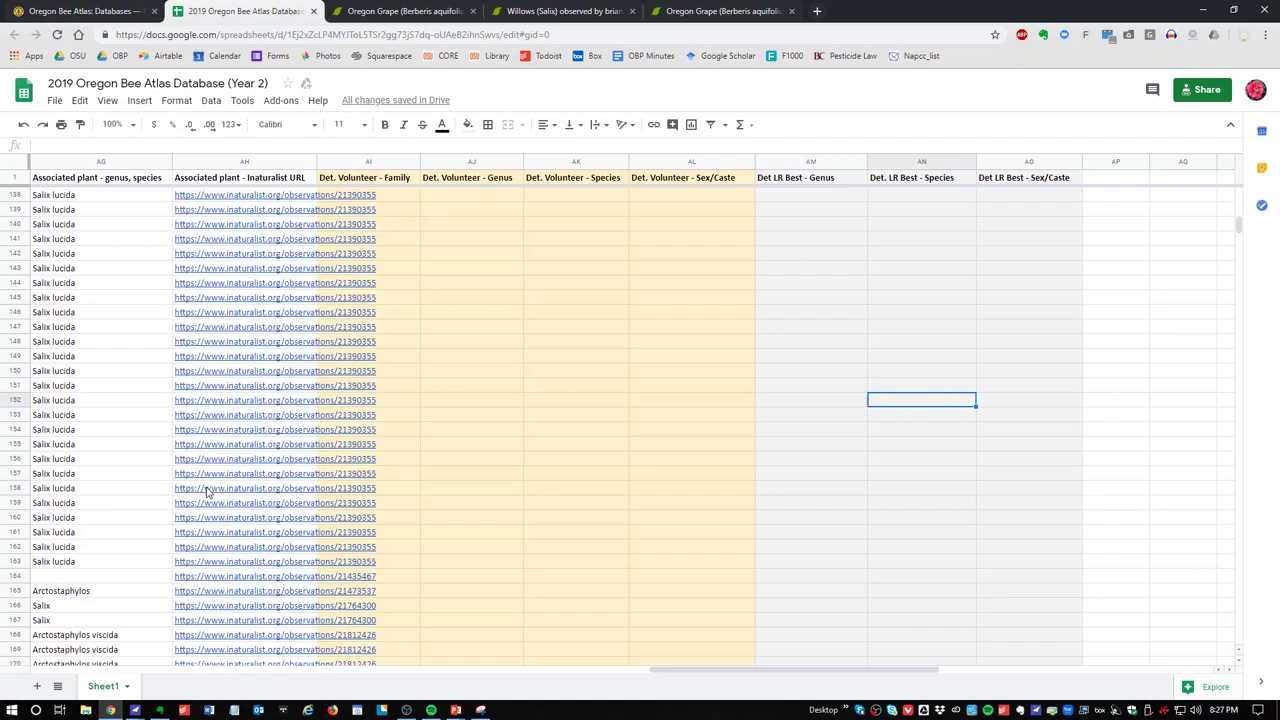
key("Right")
key("Left")
key("Left")
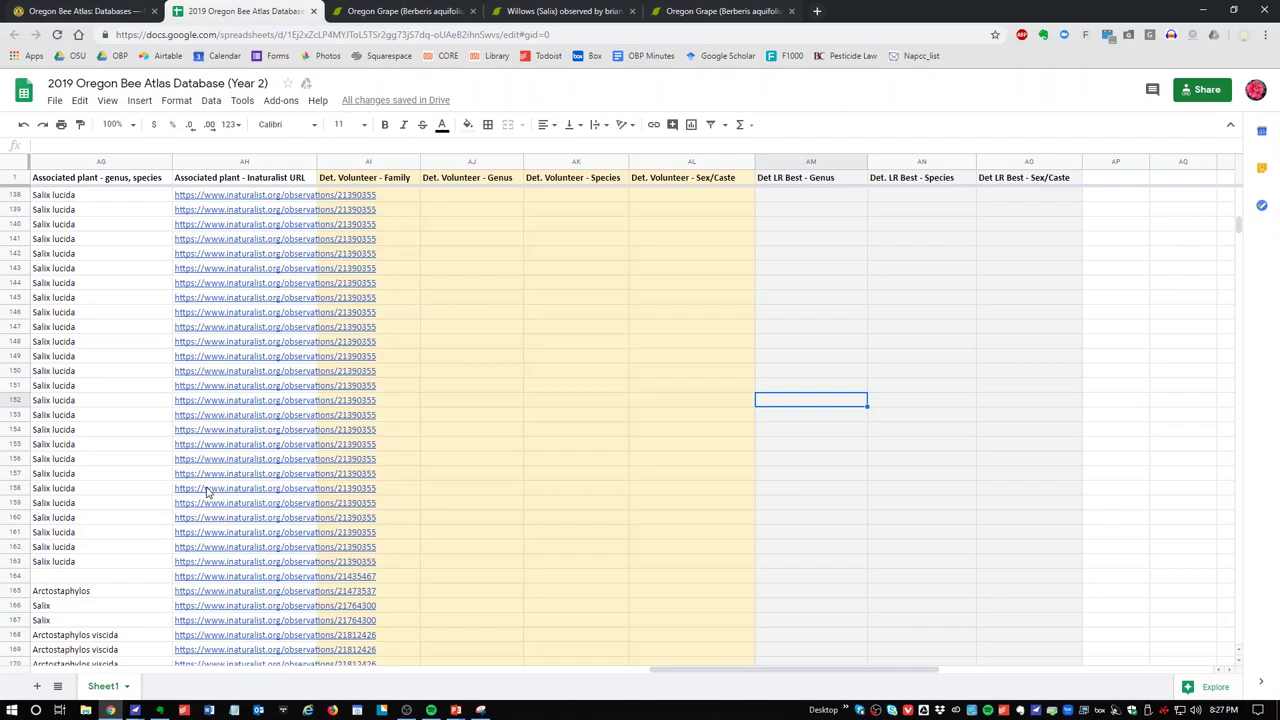
Return along row 152 to its Verified field and look through the label date fields to Observation No.
key("Left")
key("Left")
key("Left")
key("Left")
key("Left")
key("Left")
key("Left")
key("Left")
key("Left")
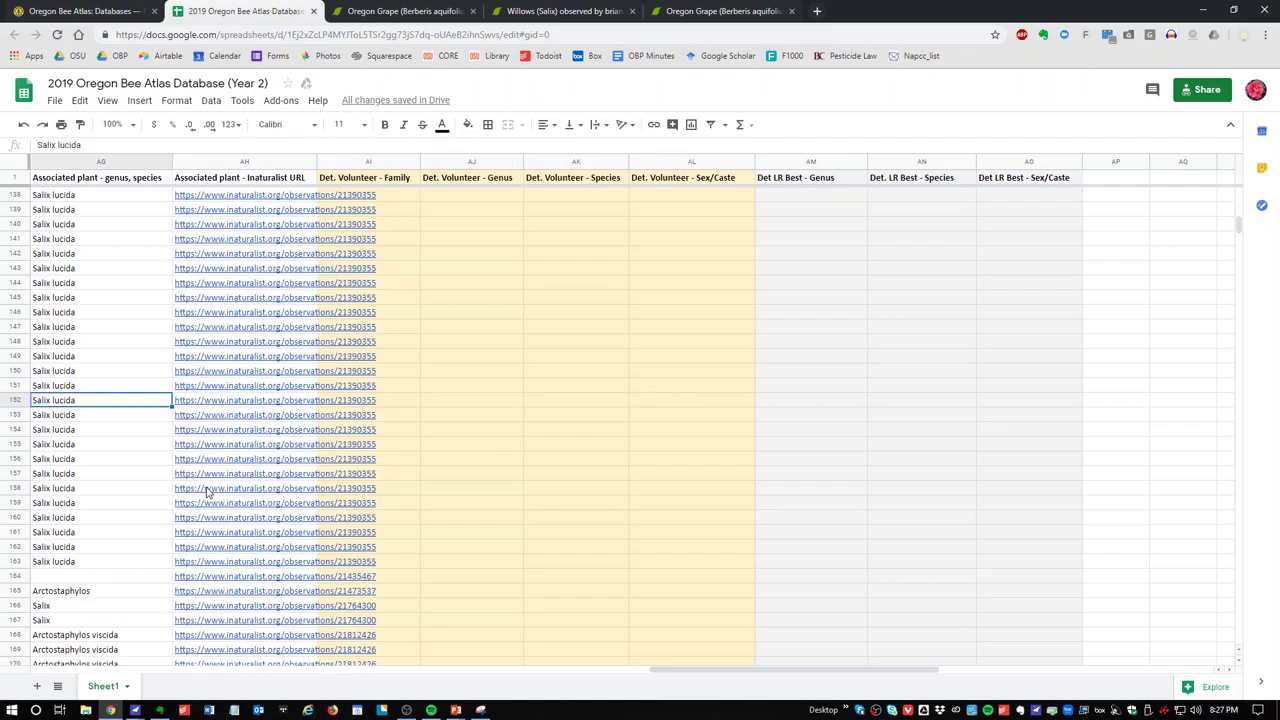
key("Left")
key("Left")
key("Left")
key("Left")
key("Left")
key("Left")
key("Left")
key("Left")
key("Left")
key("Left")
key("Left")
key("Left")
key("Left")
key("Left")
key("Left")
key("Left")
key("Left")
key("Left")
key("Left")
key("Left")
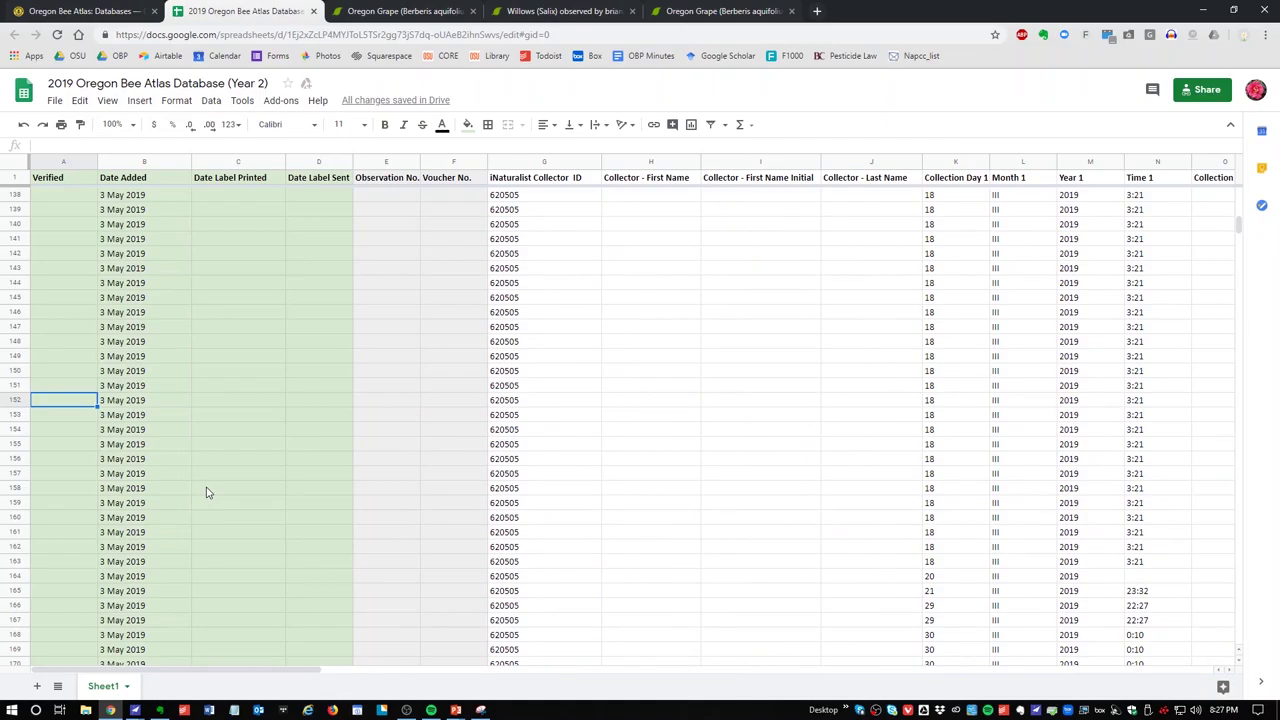
key("Right")
key("Right")
key("Right")
key("Right")
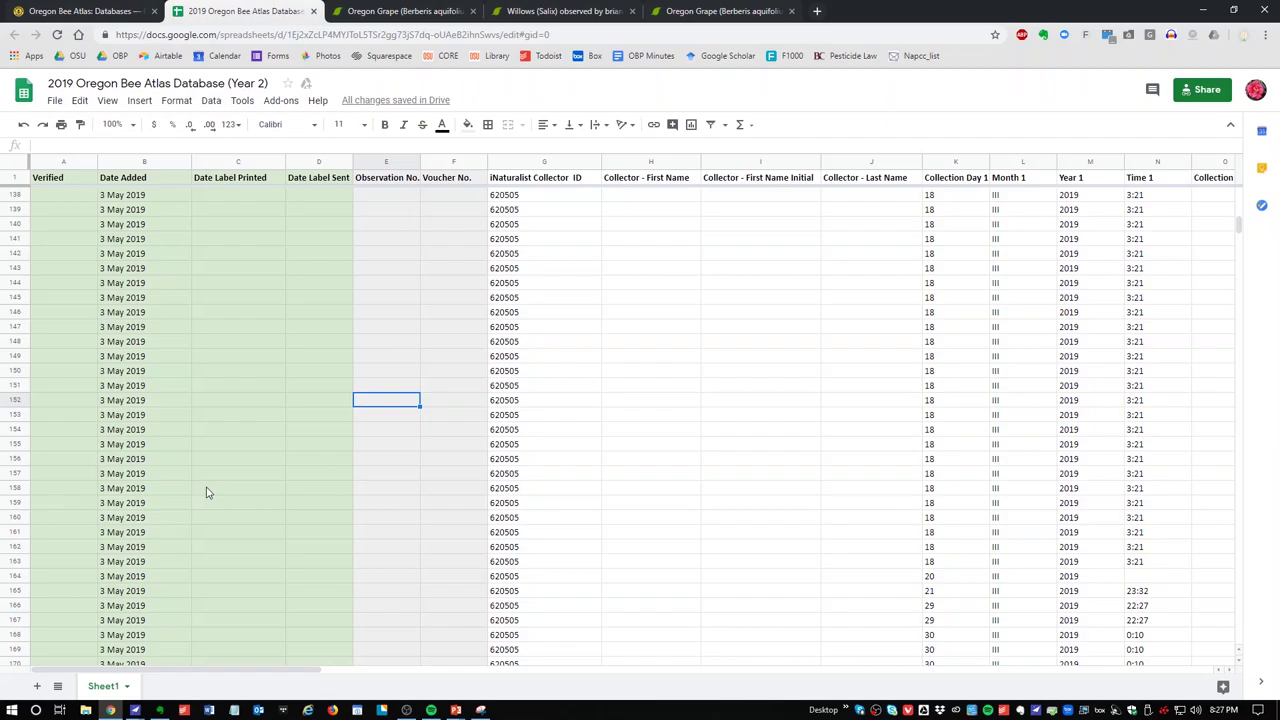
Switch to PowerPoint's Record Keeping for Pollinator Summit presentation and show slide 6 on location labels.
left_click(387, 711)
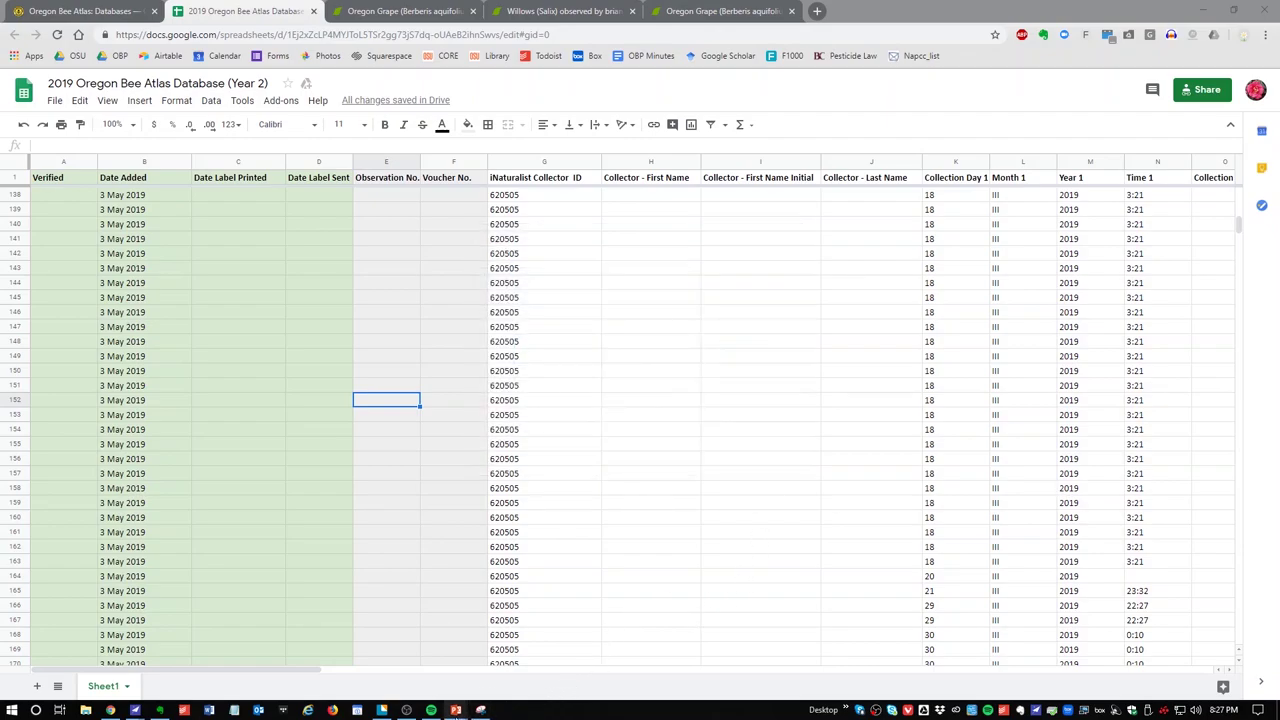
mouse_move(456, 710)
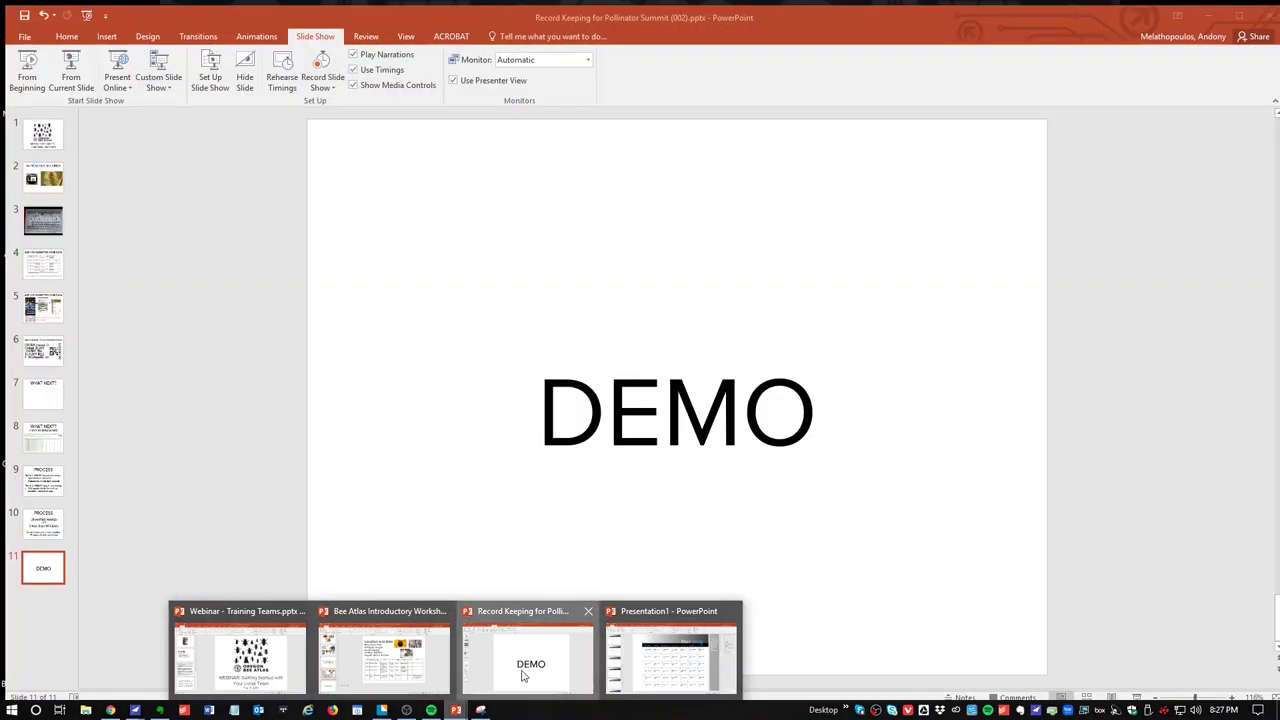
left_click(521, 676)
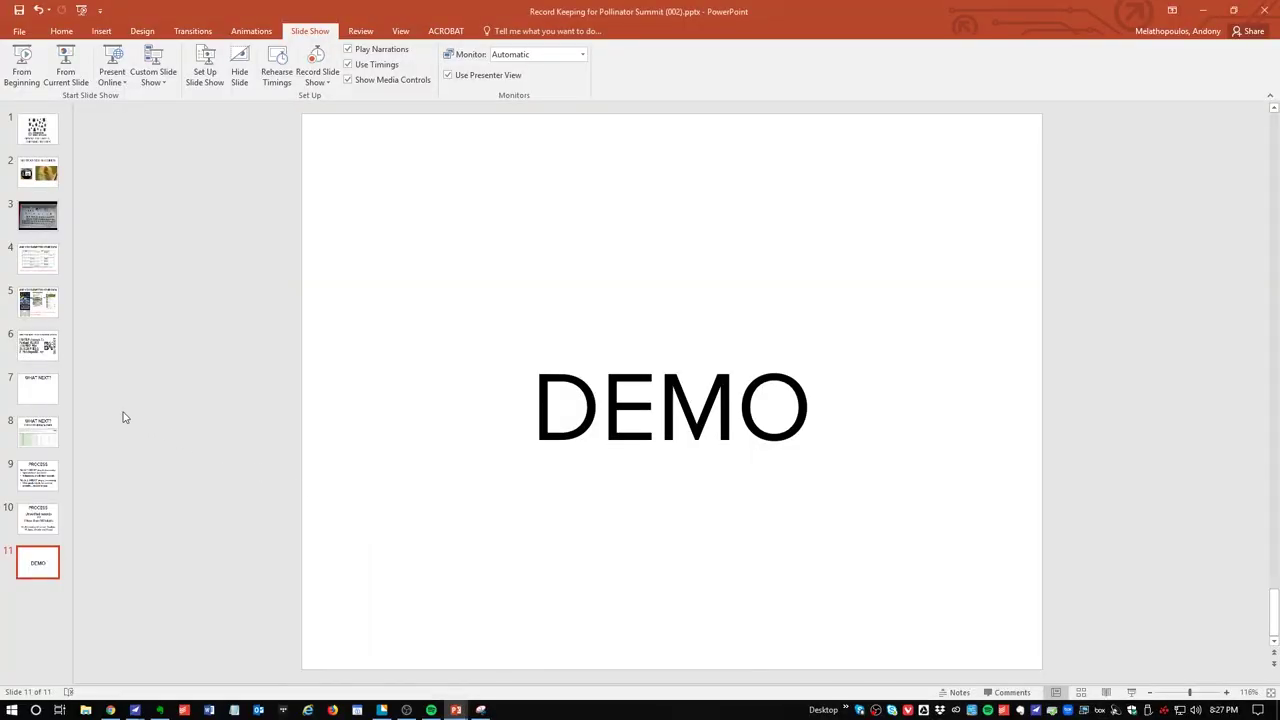
left_click(38, 350)
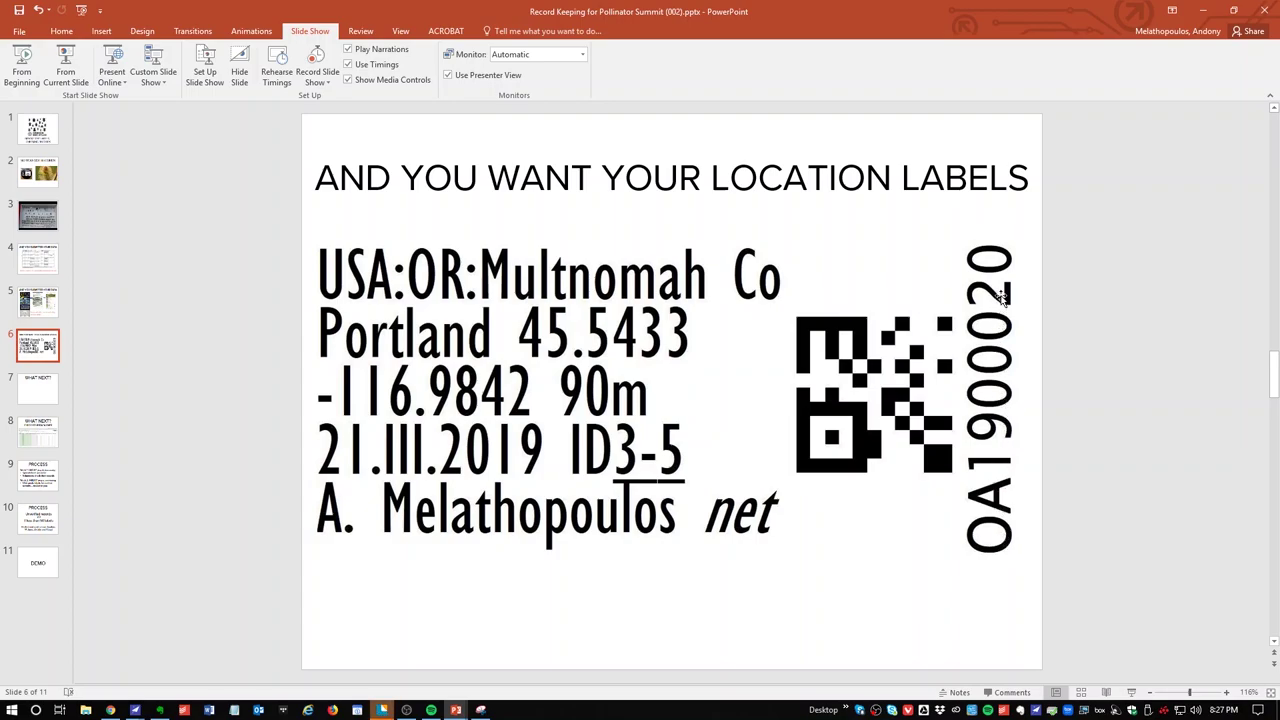
Switch to the Google Sheets bee database, select row 153's Observation No. cell, and return to the location labels slide in PowerPoint.
left_click(1203, 10)
left_click(385, 421)
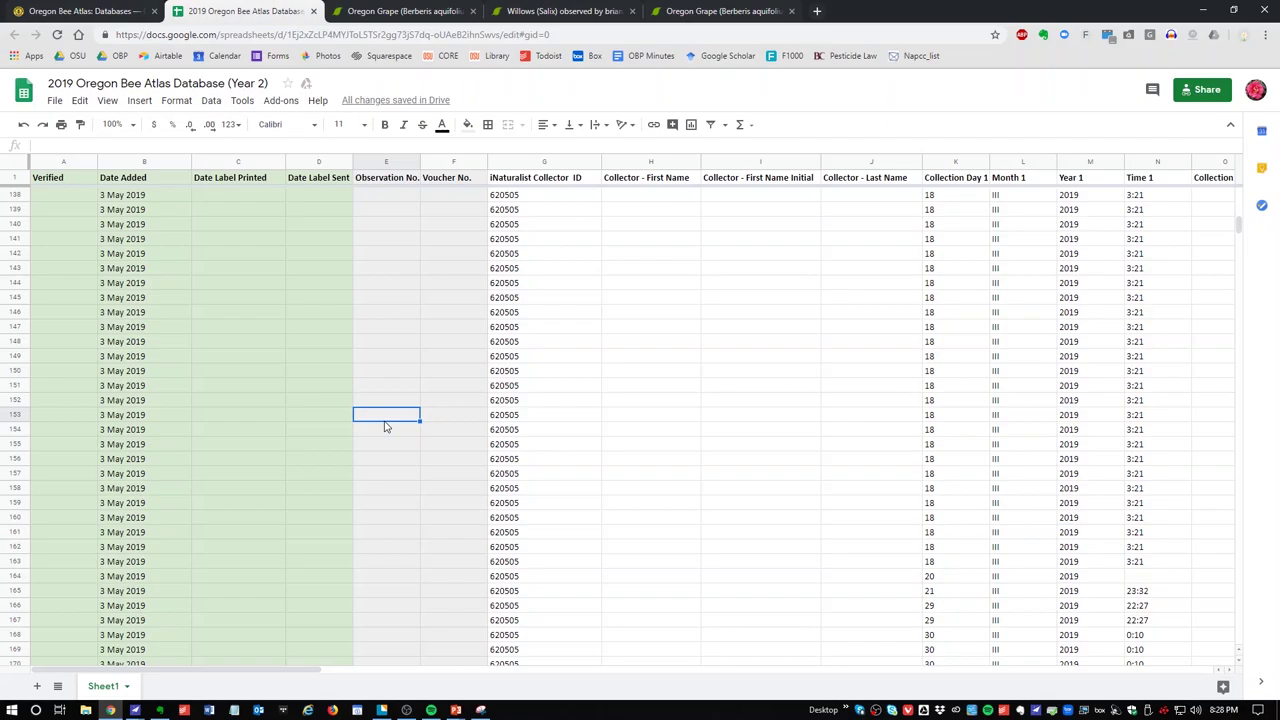
left_click(1204, 10)
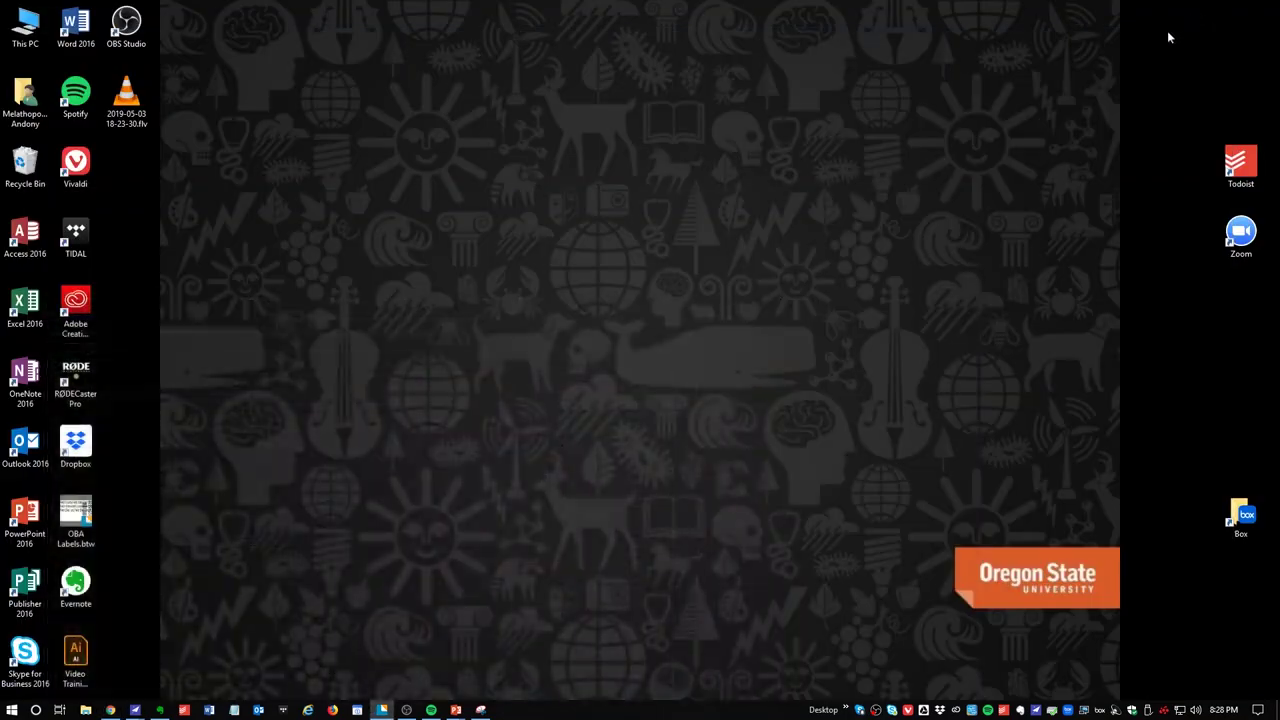
mouse_move(455, 710)
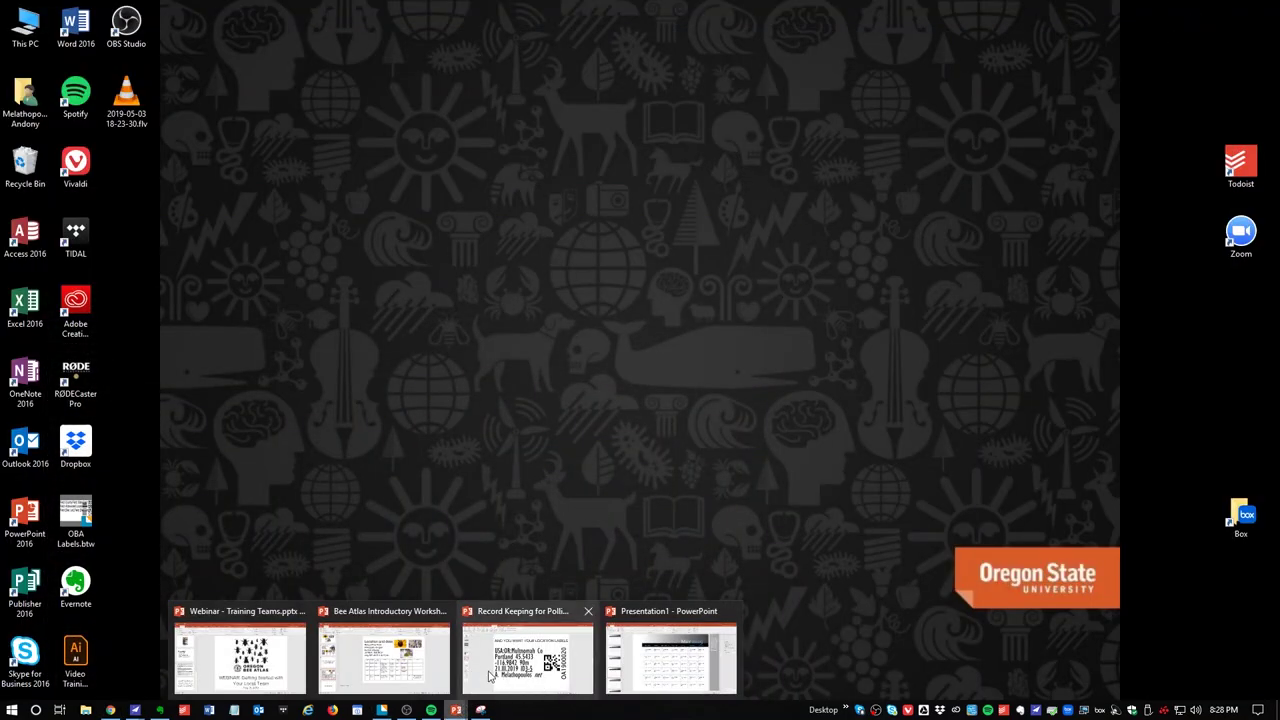
left_click(537, 678)
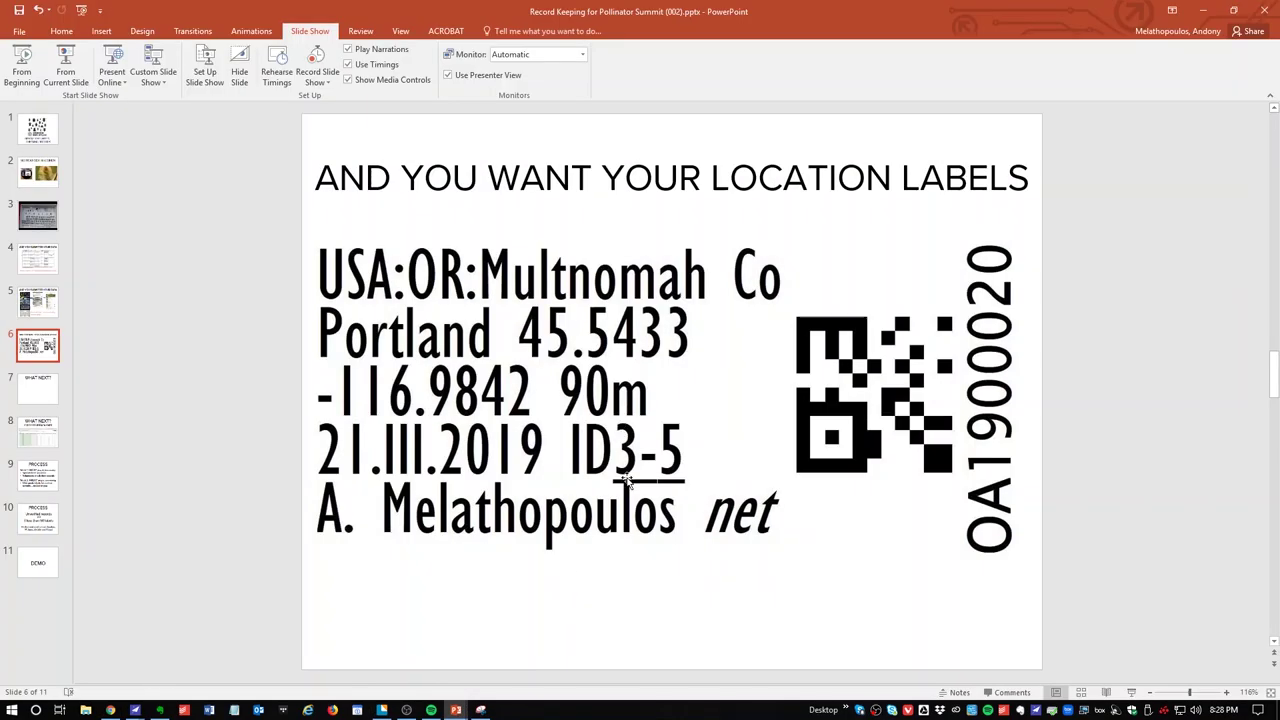